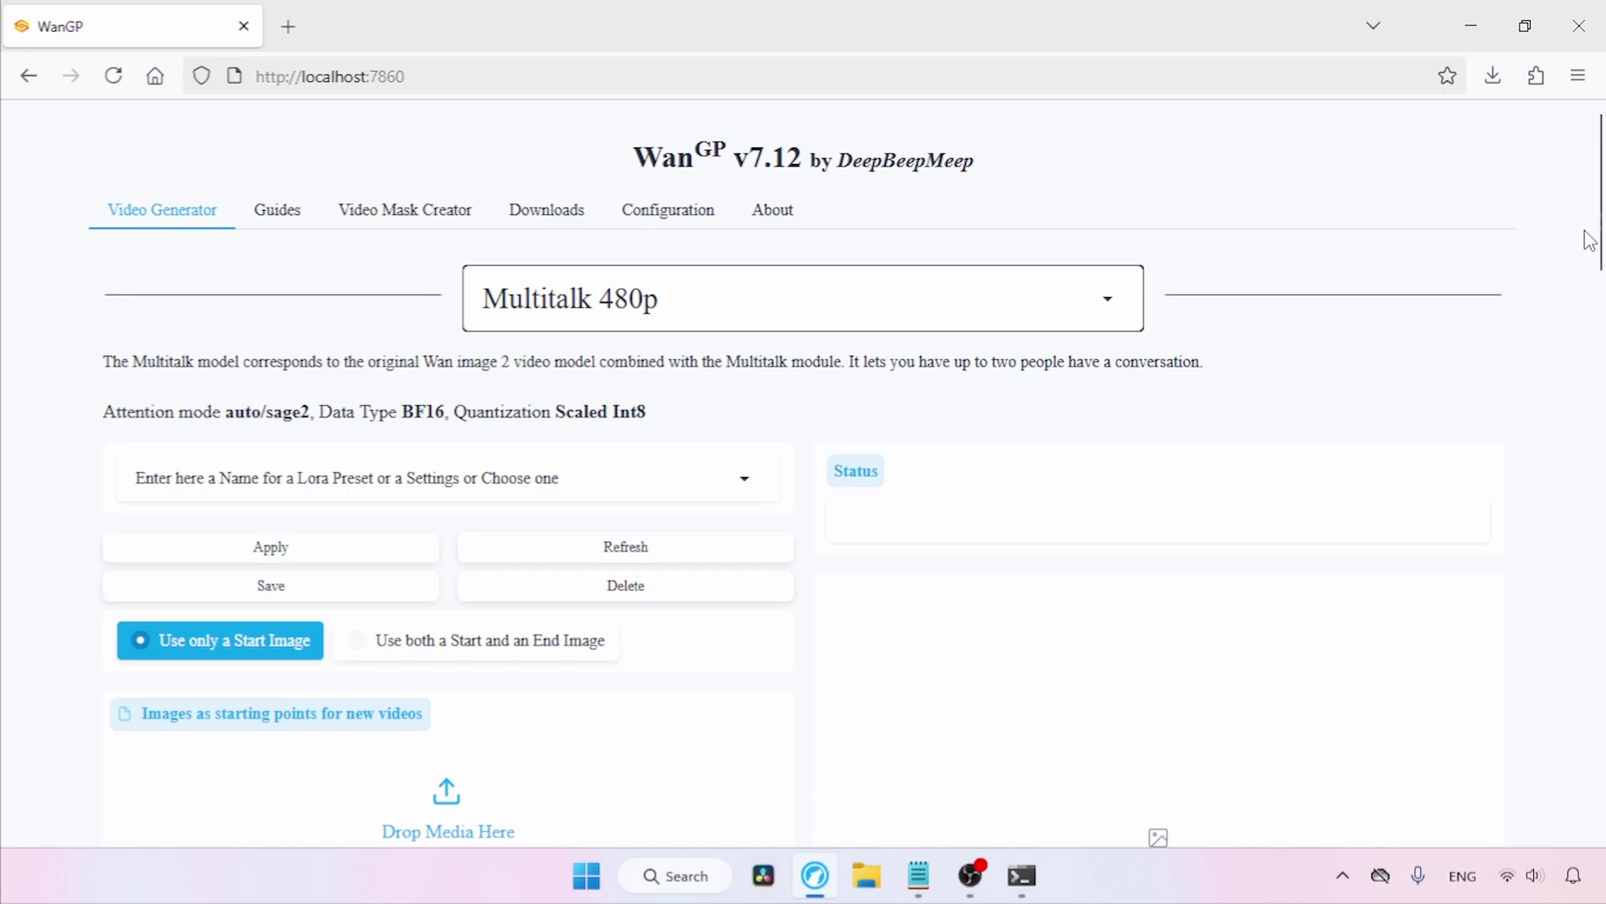
Load the Weekend picture from Pictures as the Multitalk start image
scroll(1602, 240, down, 3)
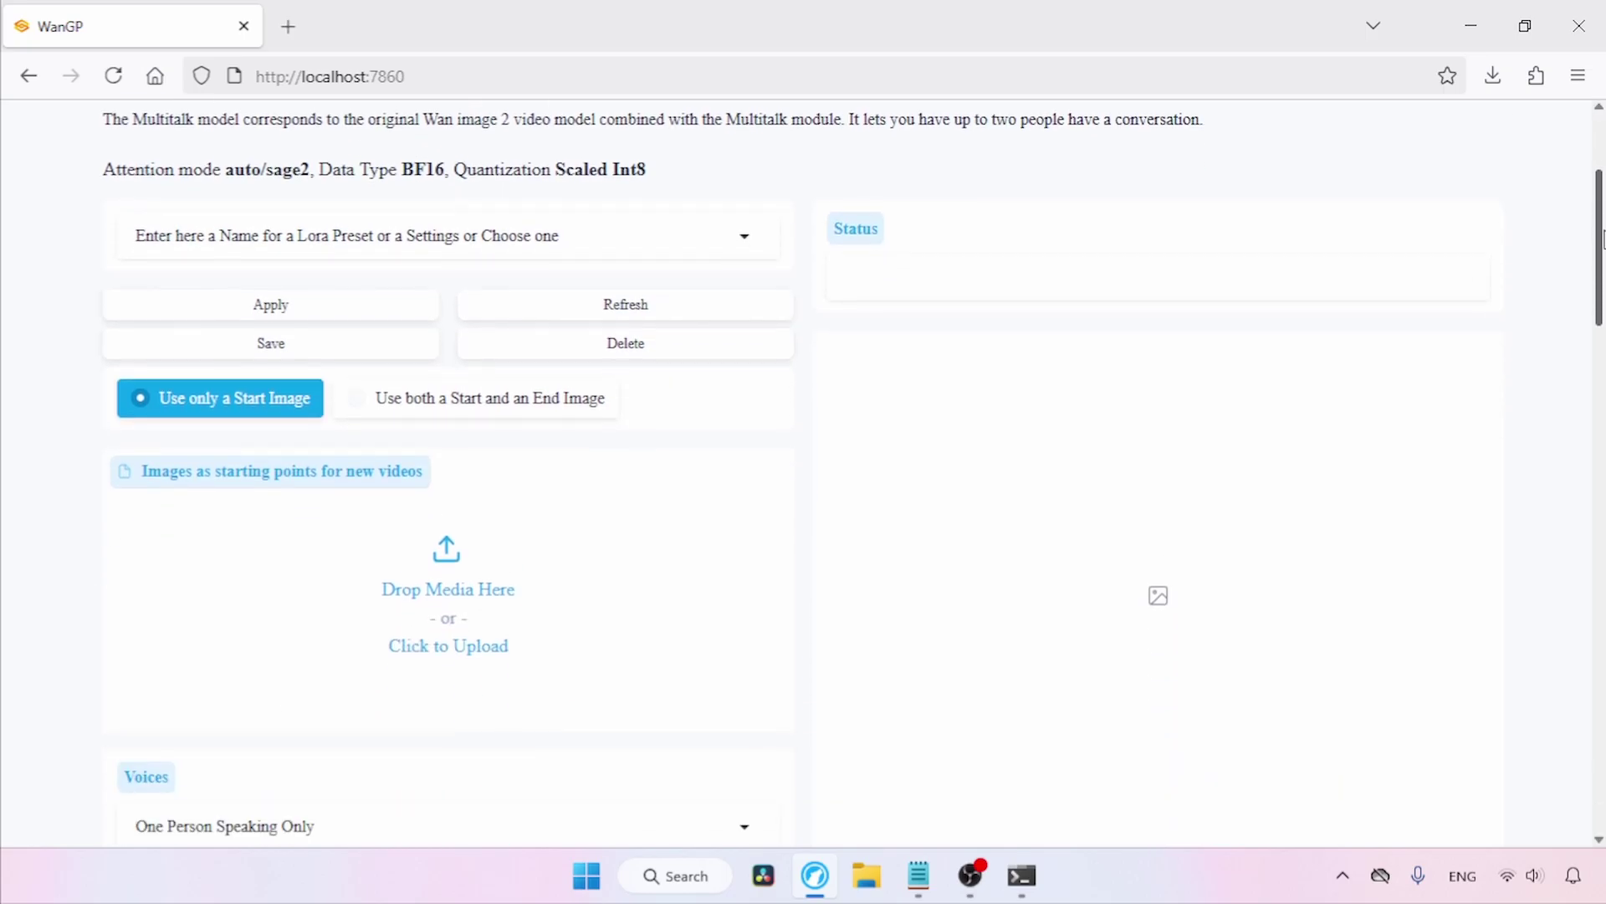
click(514, 574)
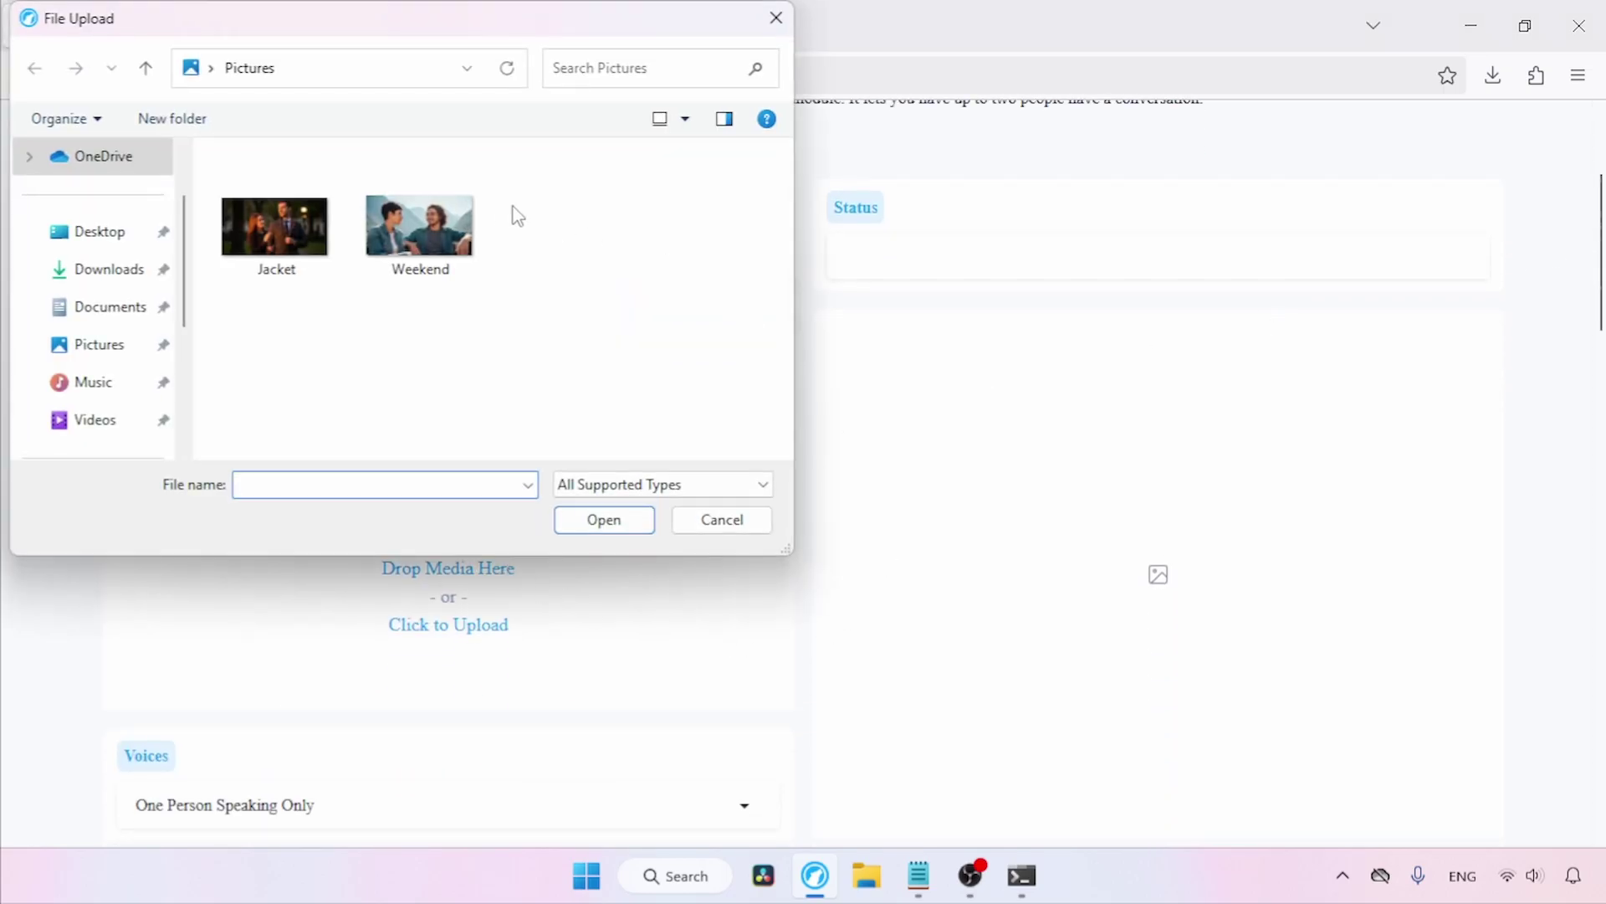
click(434, 219)
click(606, 527)
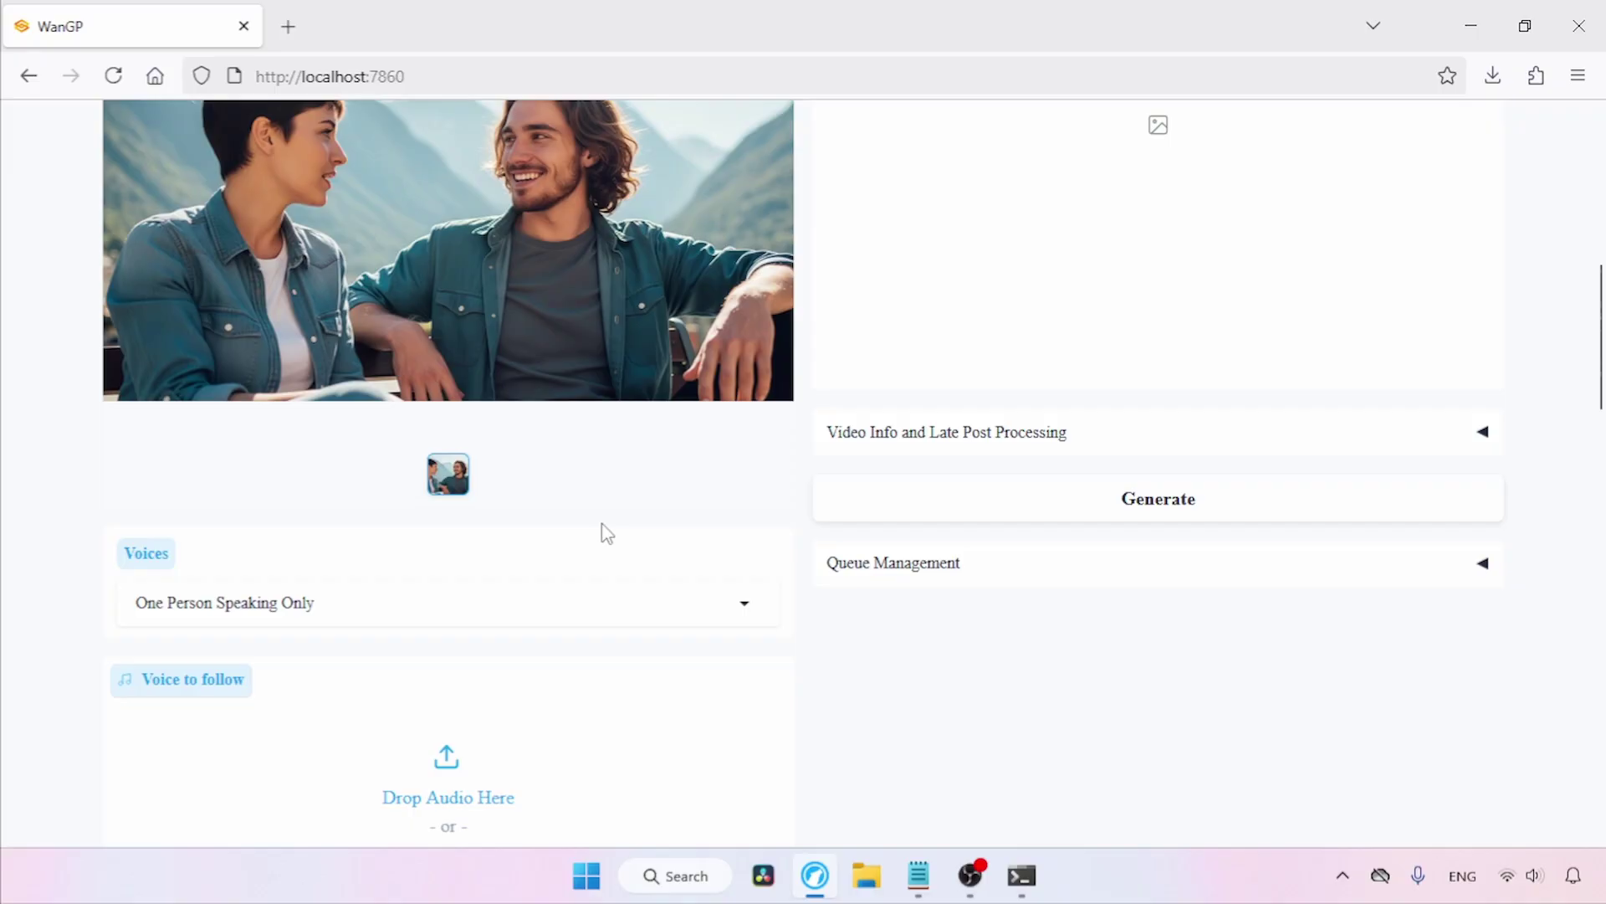
Scroll back to the voice settings and open the Voices mode list
scroll(1599, 322, up, 1)
scroll(1600, 322, up, 2)
scroll(1600, 322, down, 4)
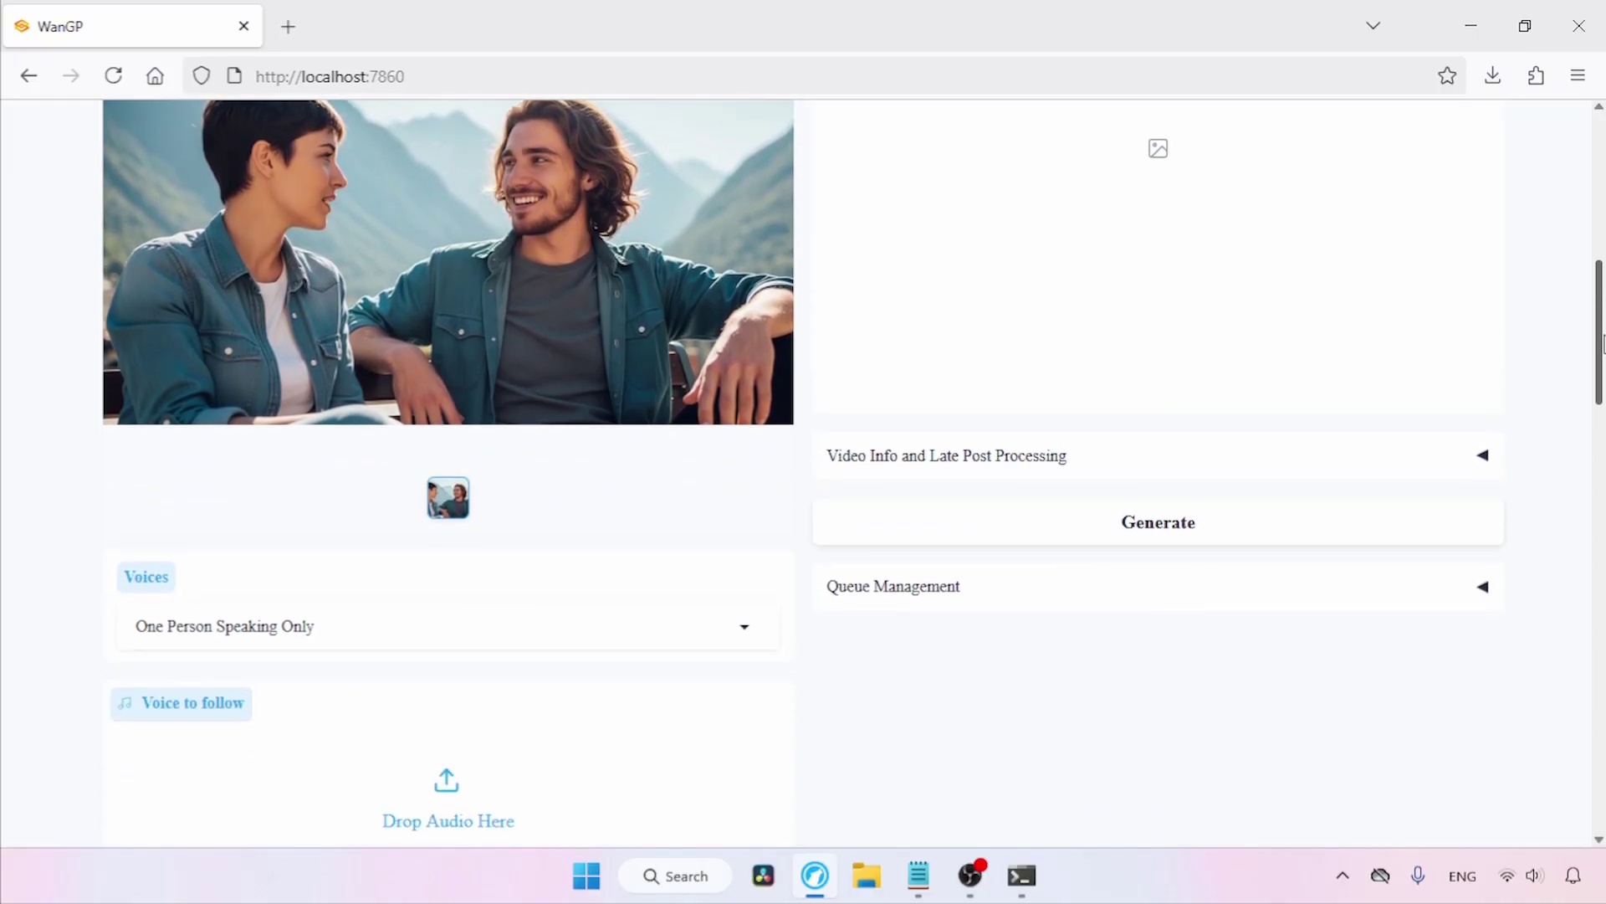
click(501, 512)
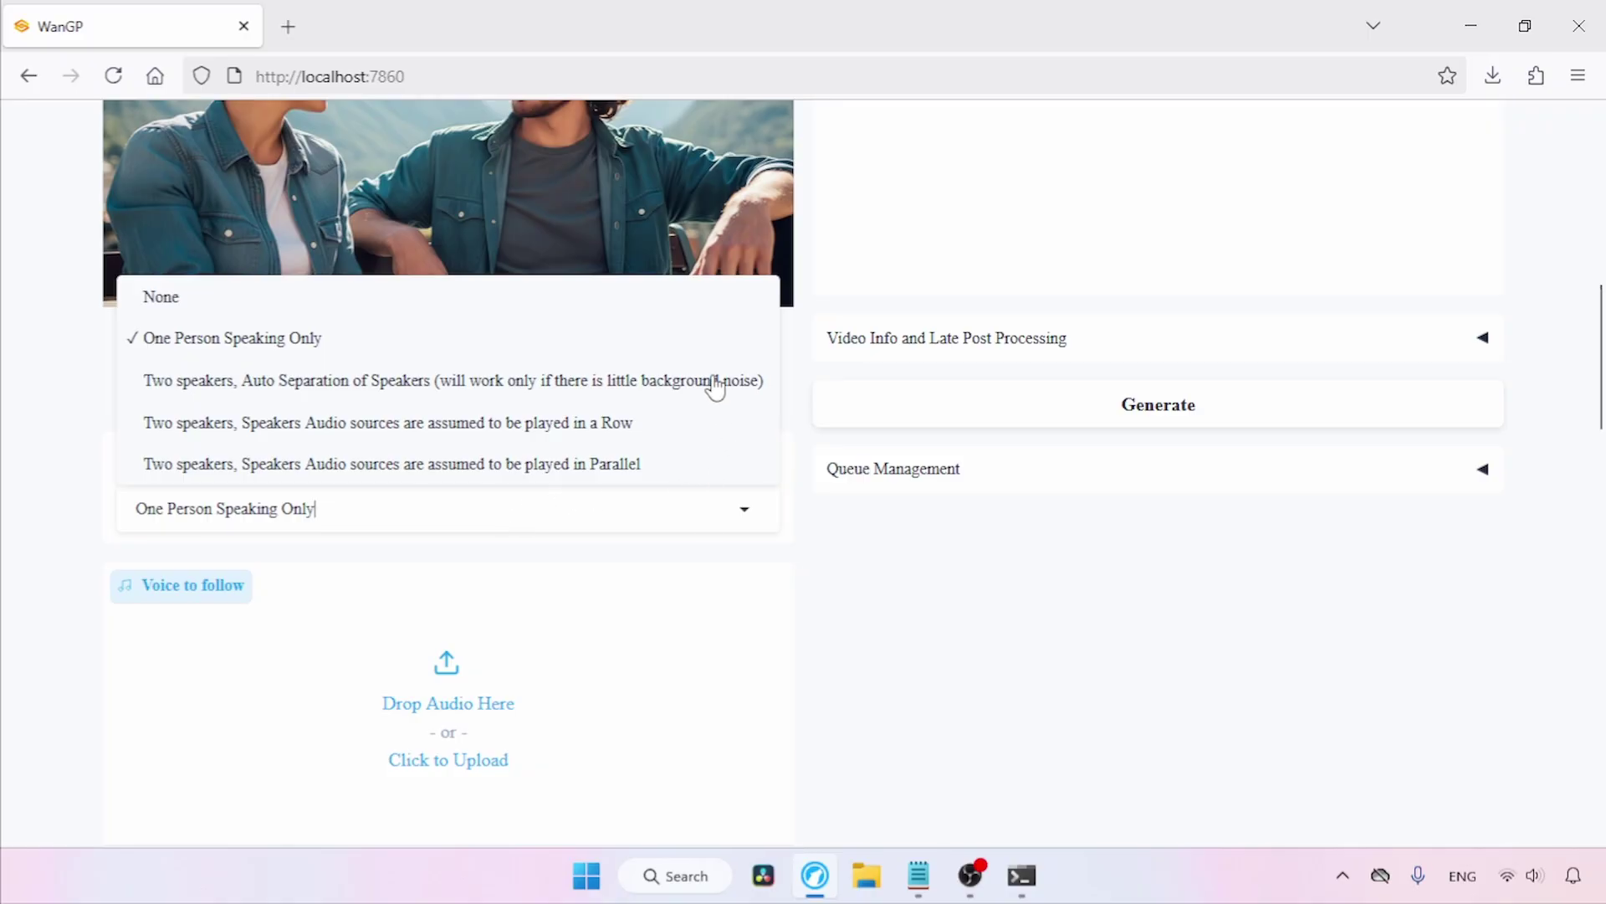
Choose 'Two speakers, Speakers Audio sources are assumed to be played in a Row' as the voice mode
click(537, 387)
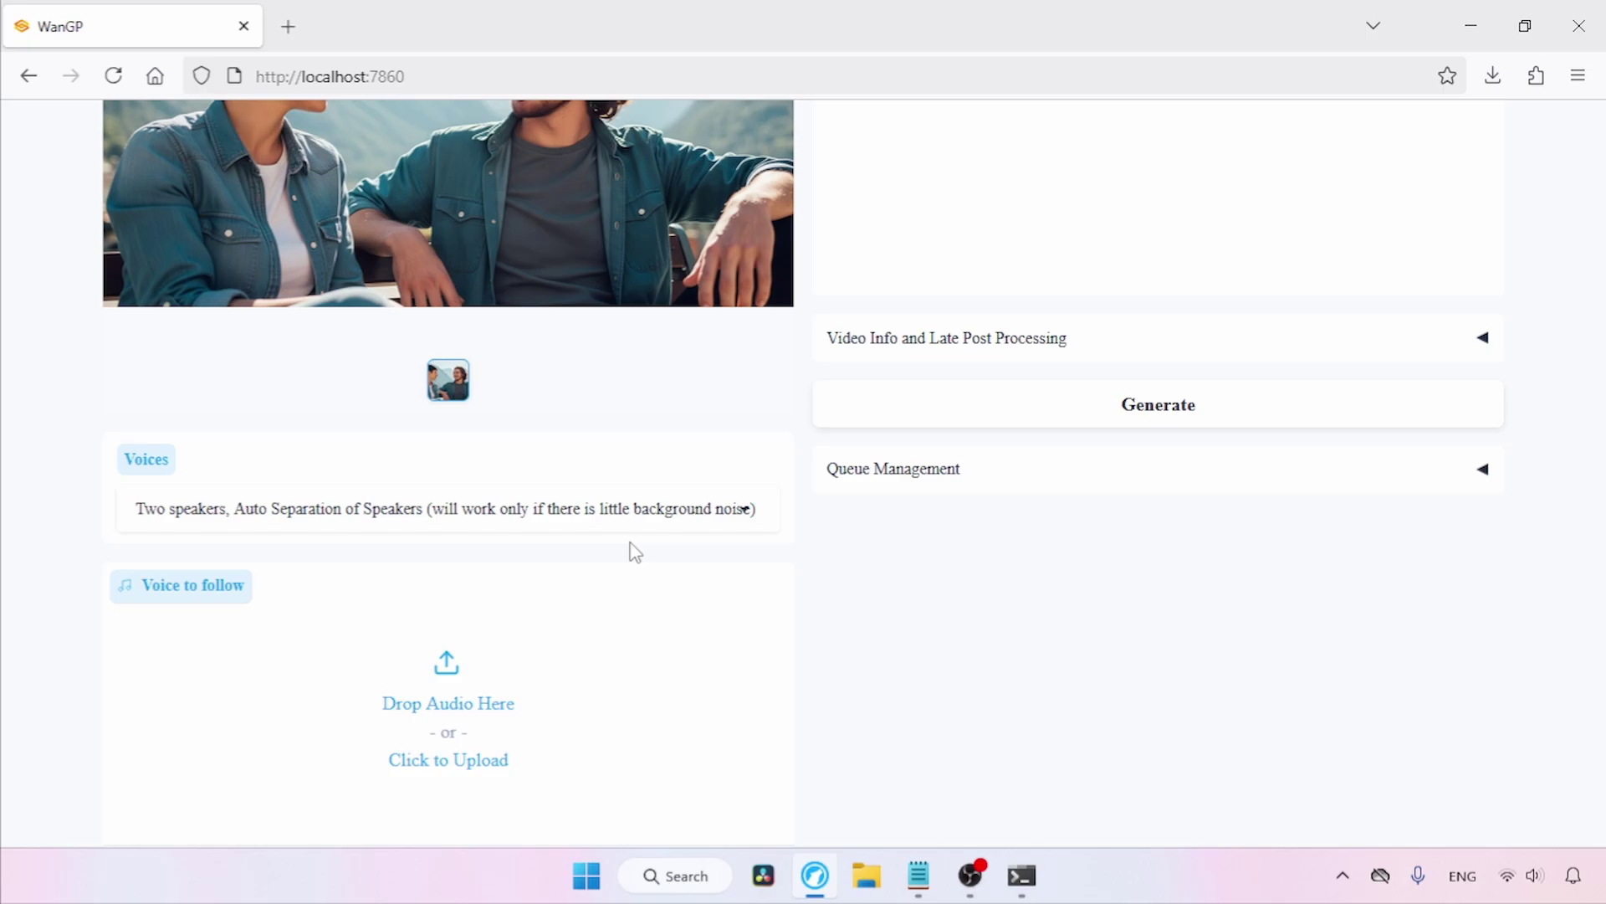
click(617, 508)
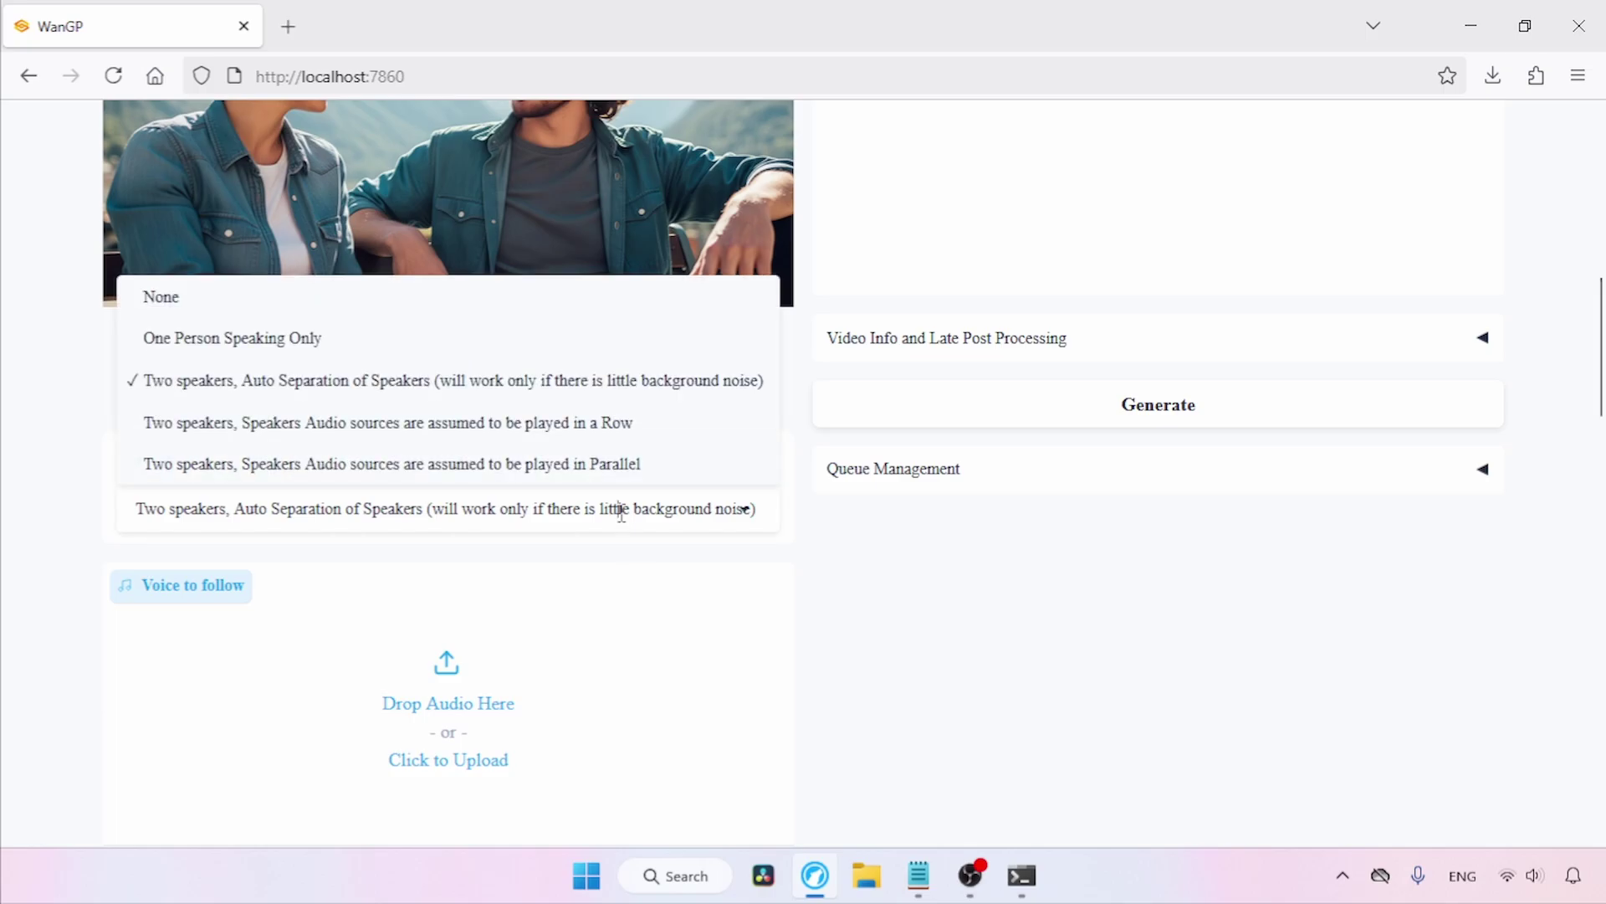
click(677, 426)
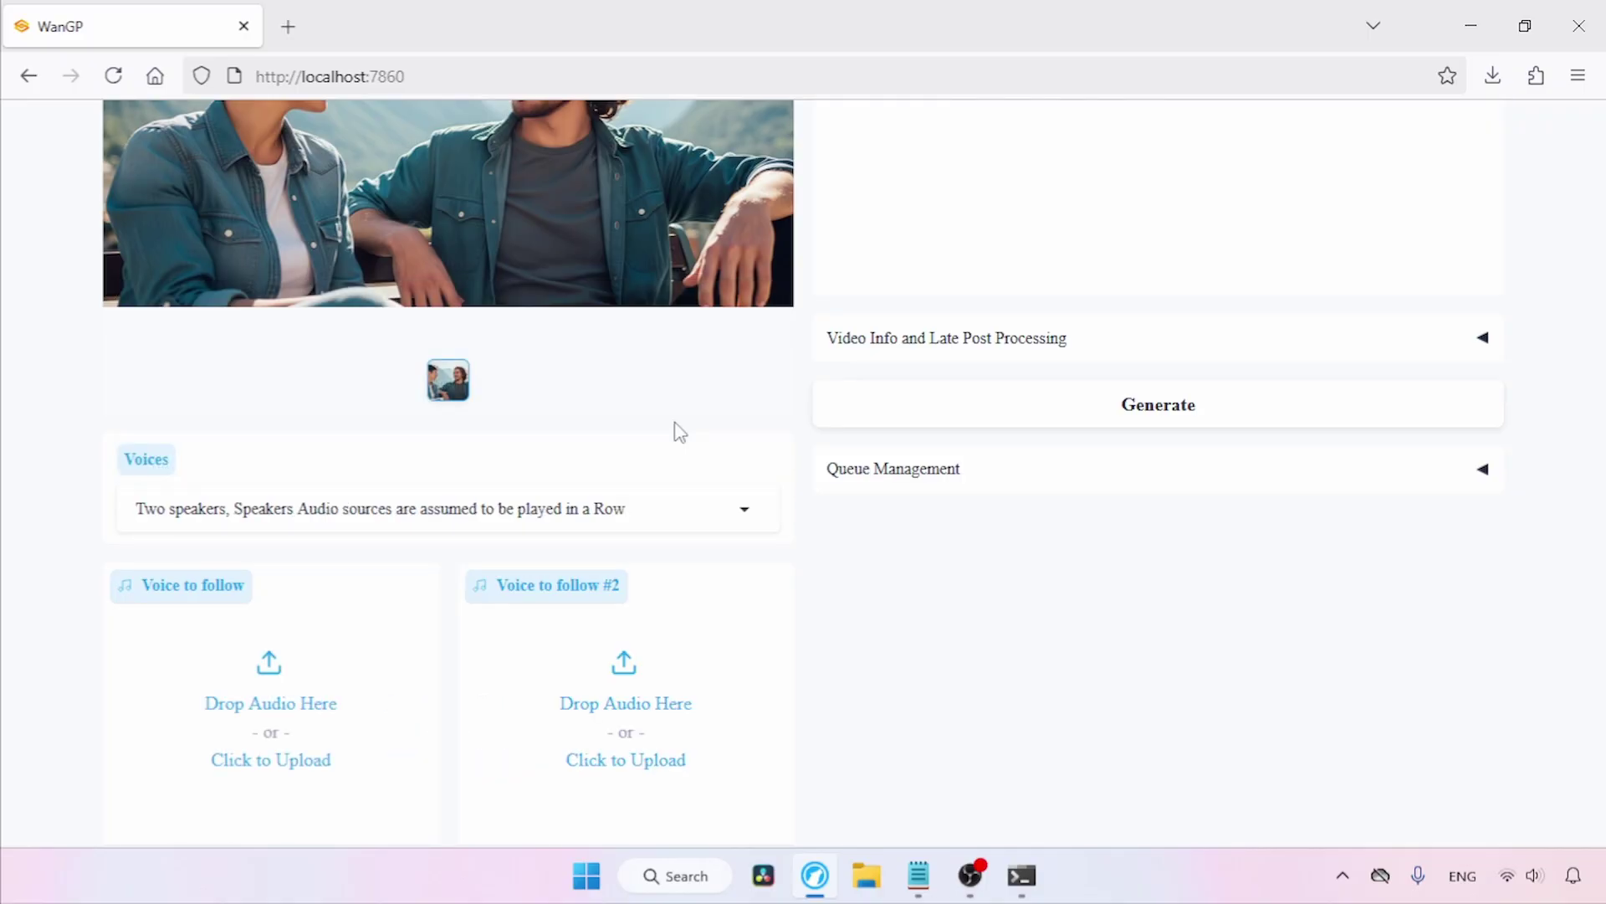
scroll(1598, 368, down, 1)
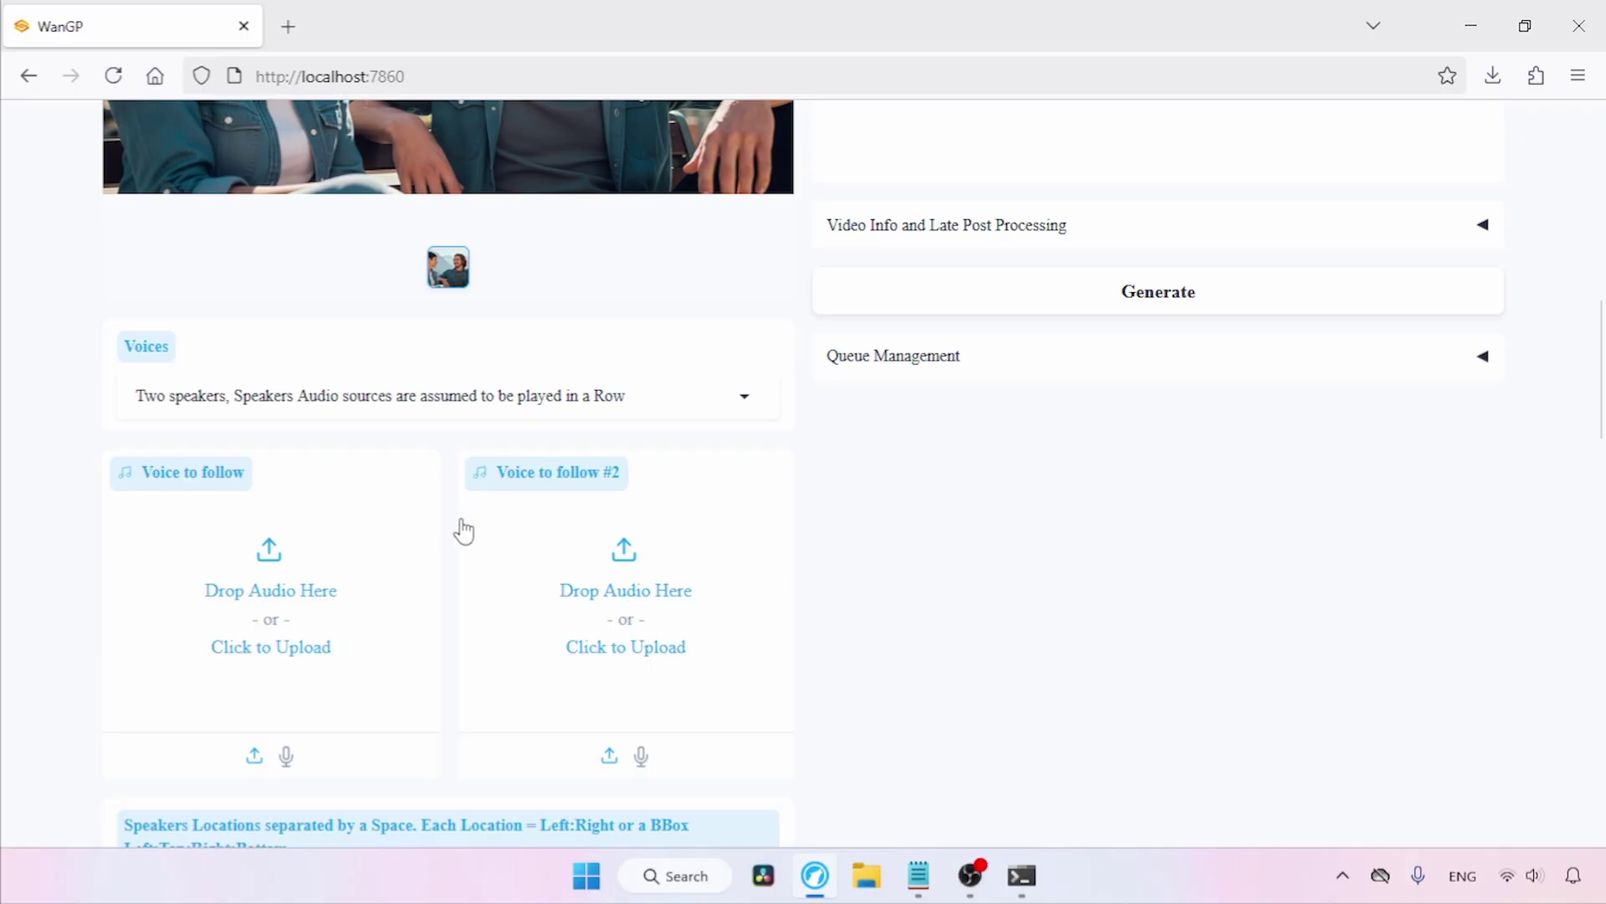
Load Speaker 01 and Speaker 02 from Music > The Weekend Plan as the two voices
click(303, 596)
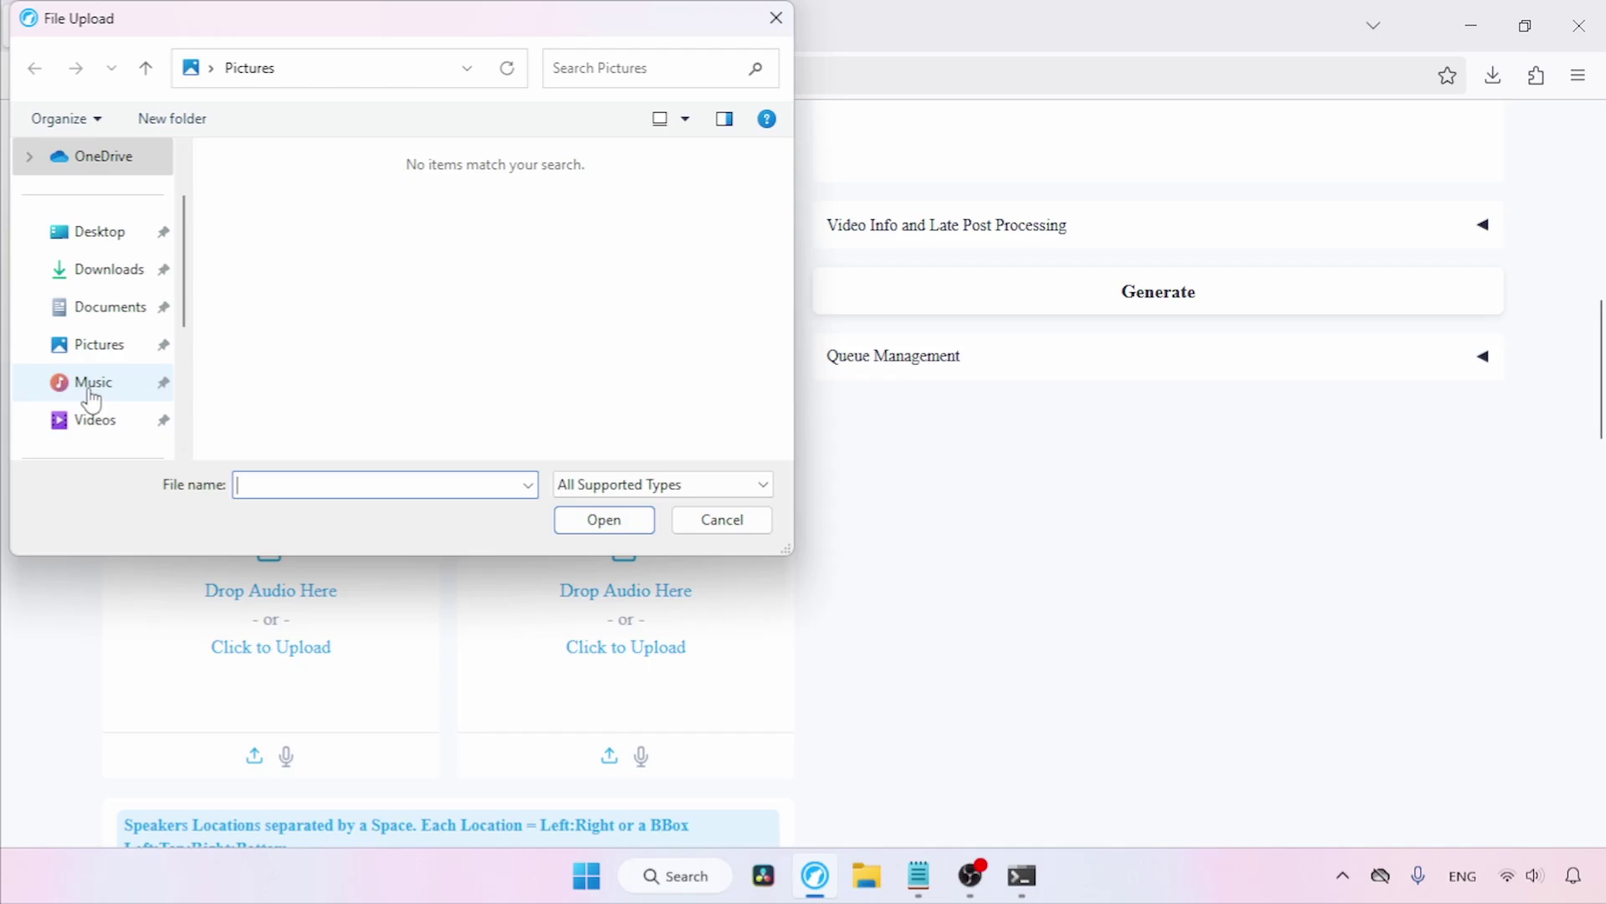
click(93, 381)
double_click(335, 219)
click(428, 198)
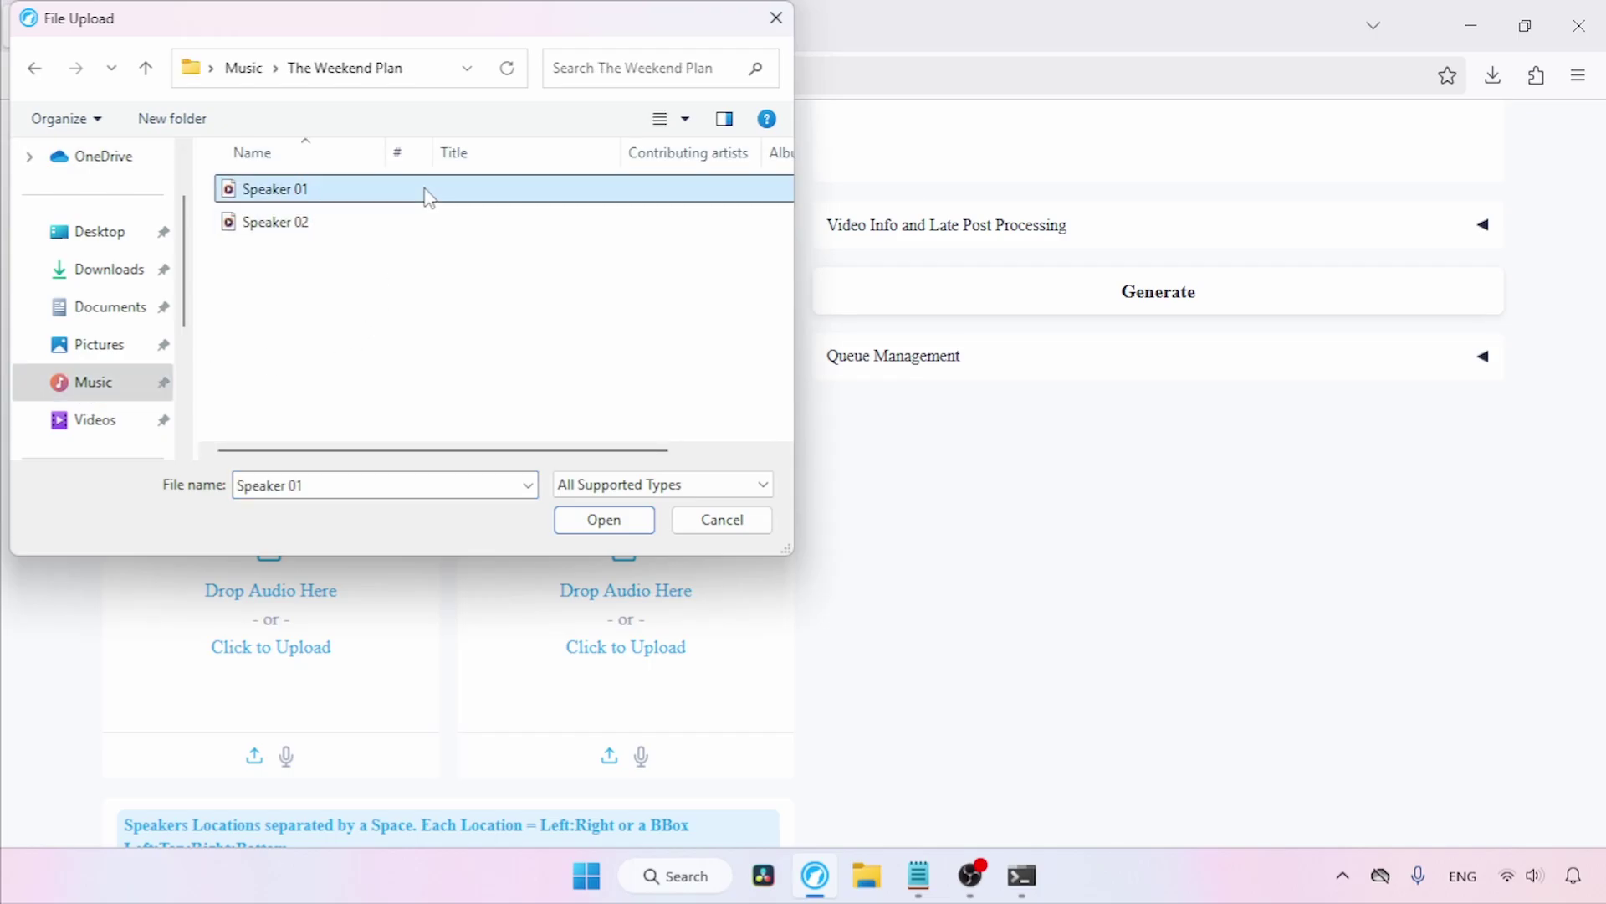
click(602, 519)
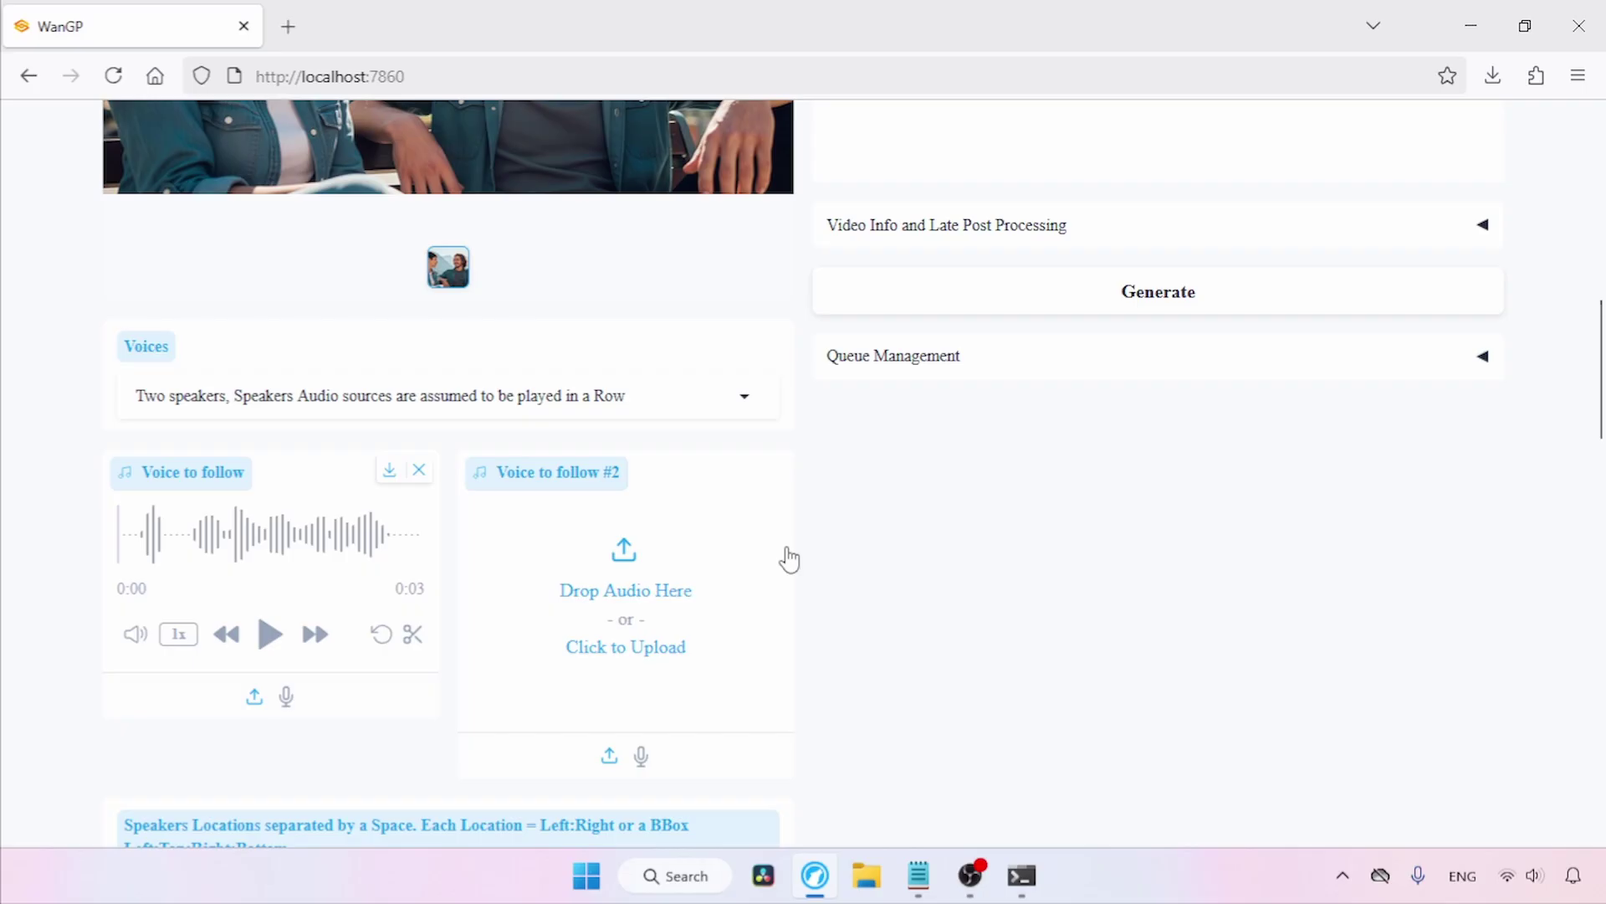
click(663, 550)
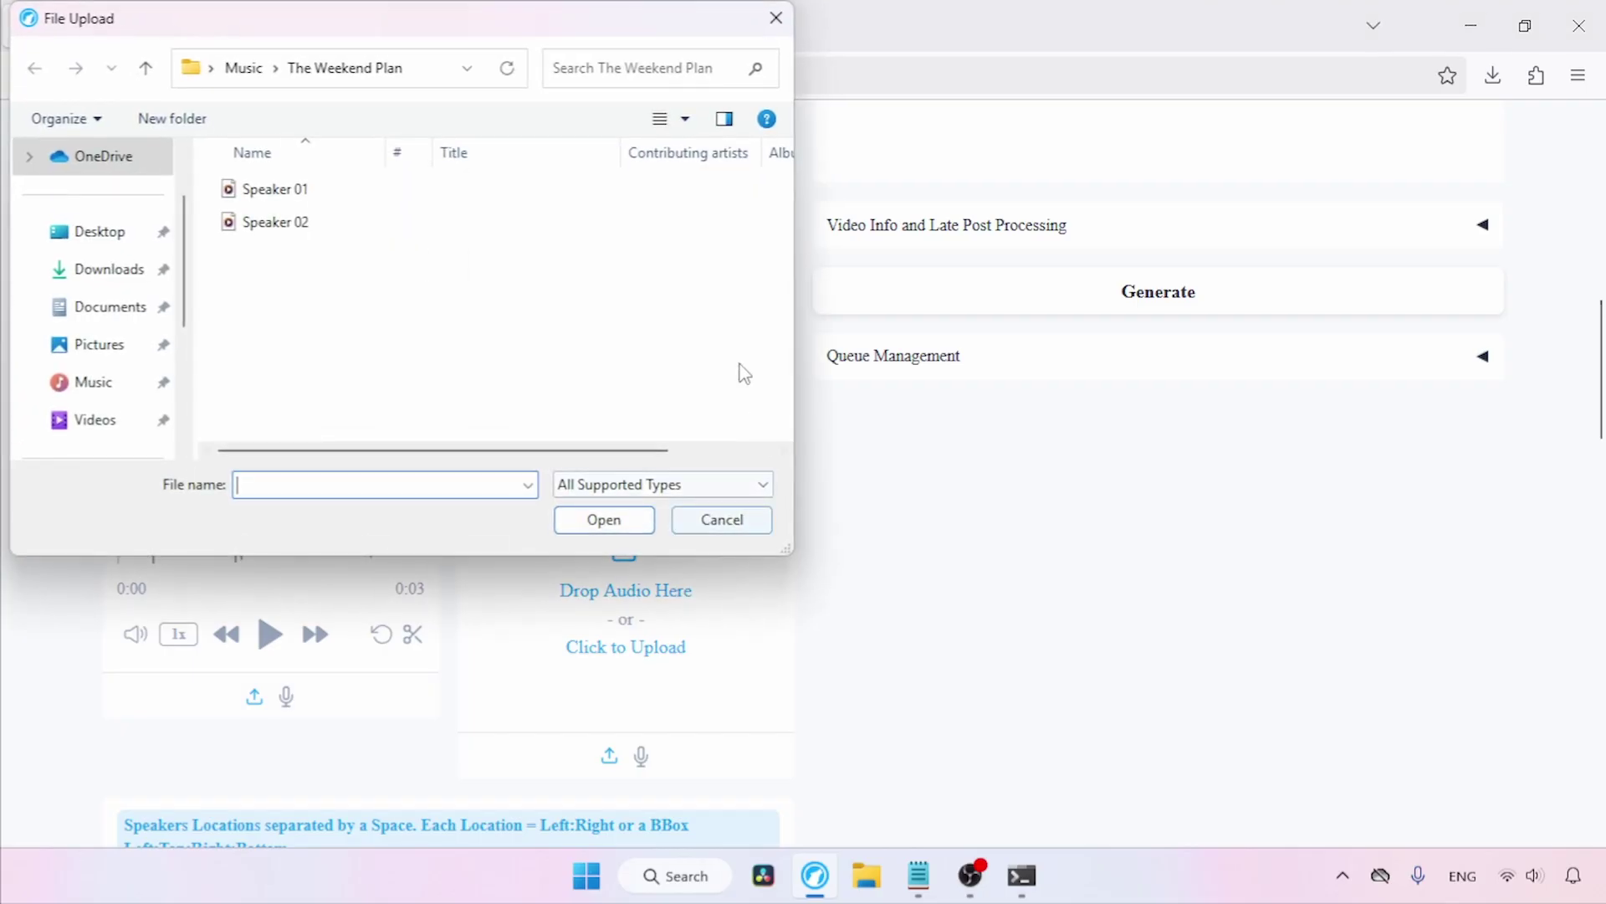
click(441, 222)
click(606, 522)
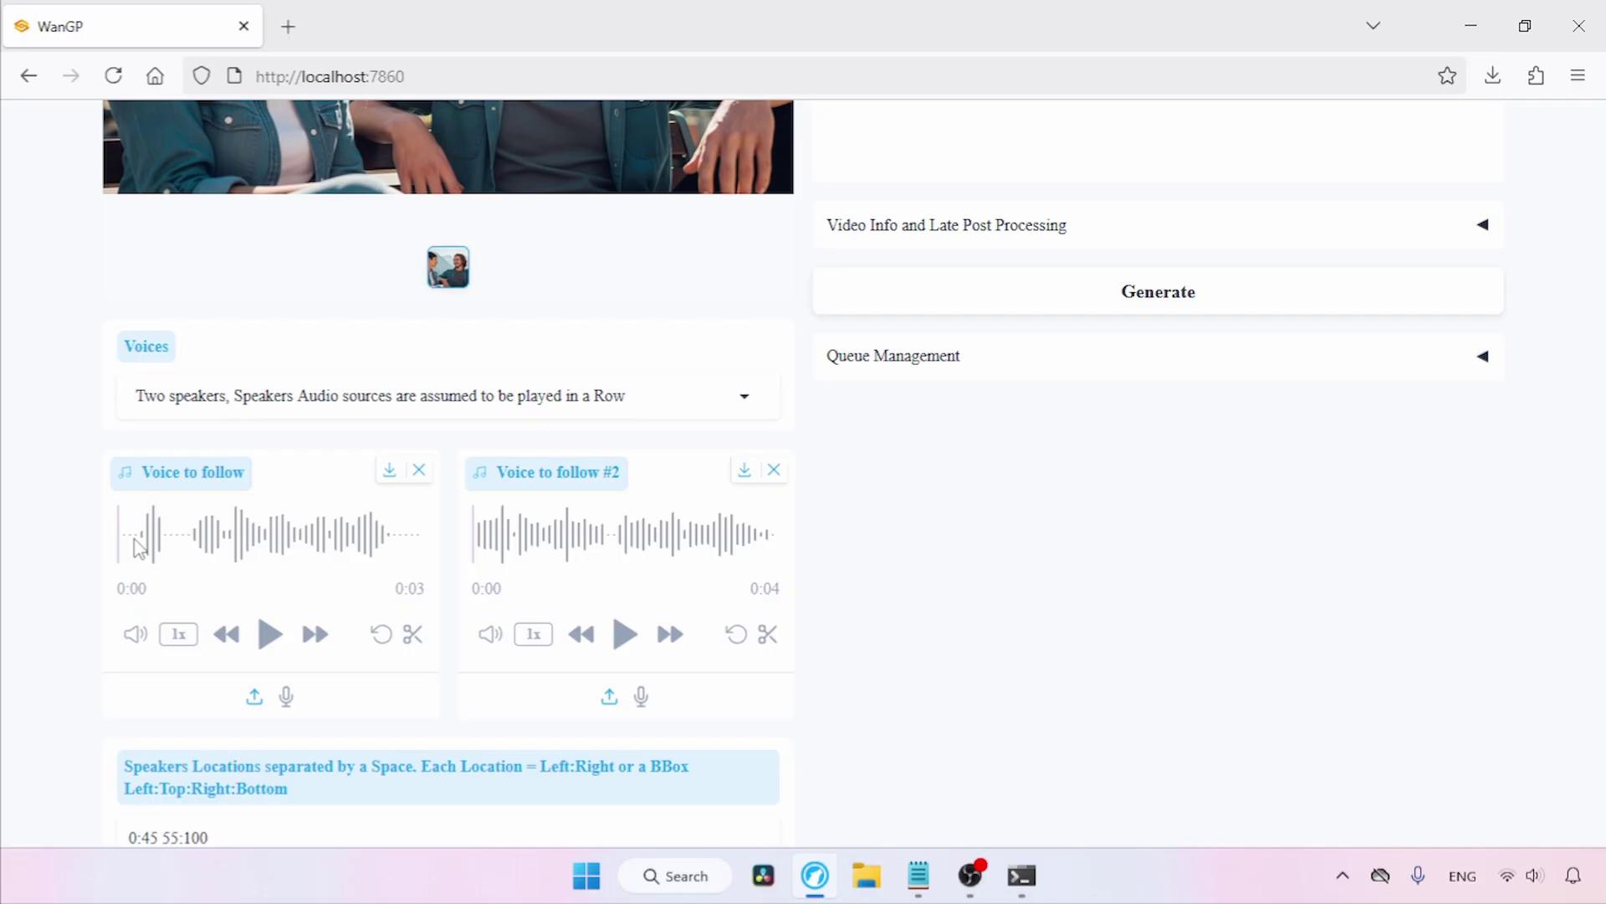
Delete the existing text in the Speakers Locations field
drag(1602, 358, 1602, 412)
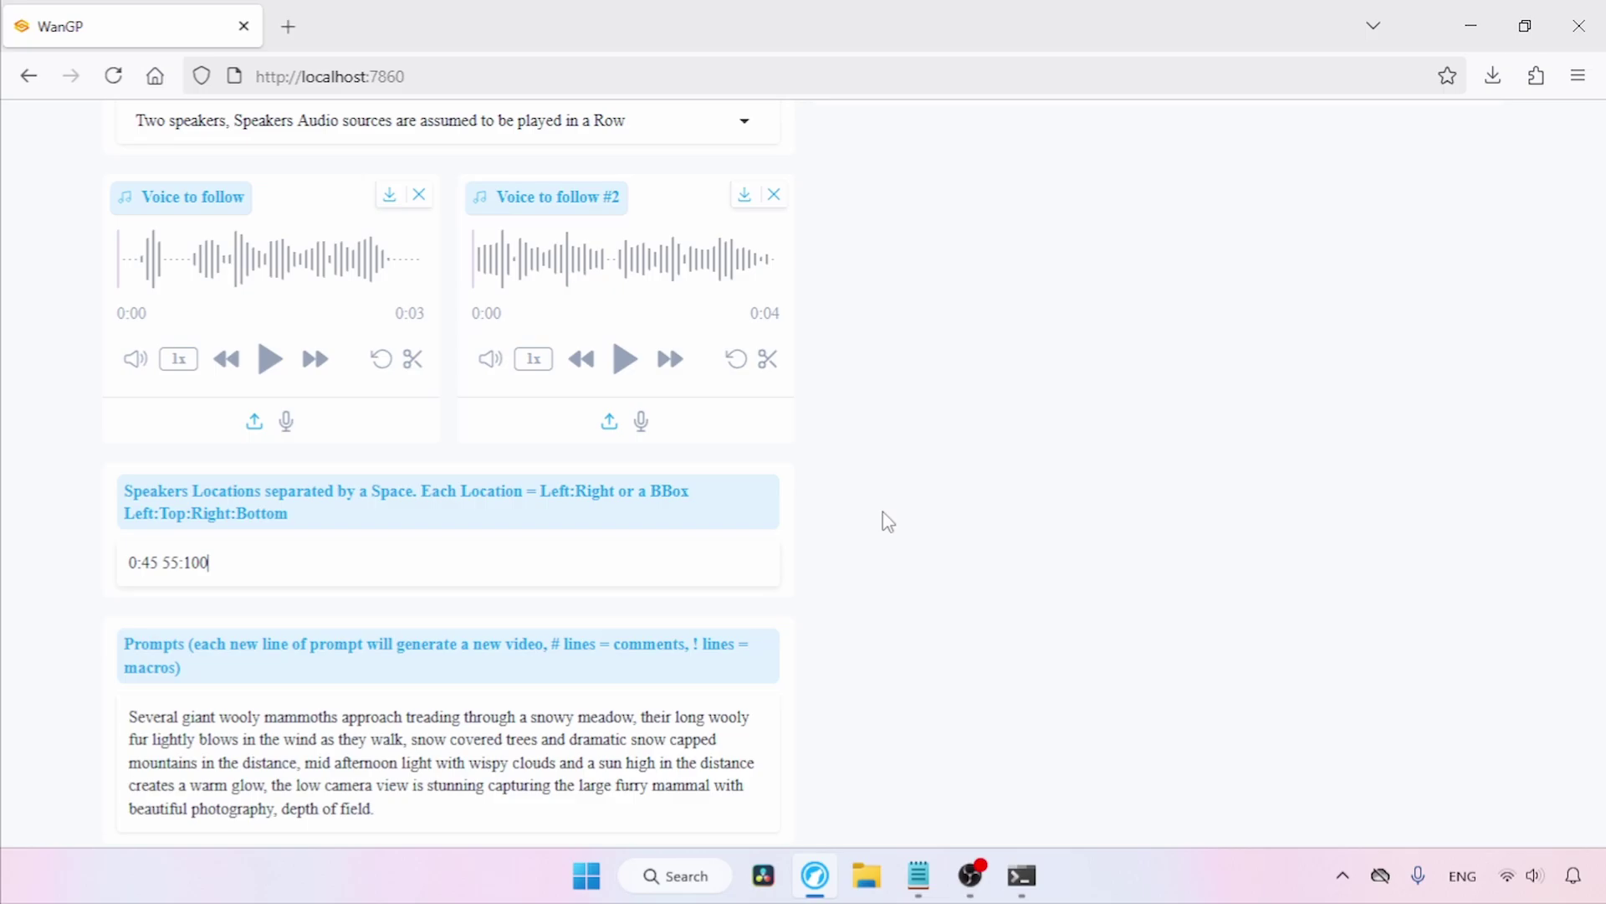
key(ctrl+a)
key(BackSpace)
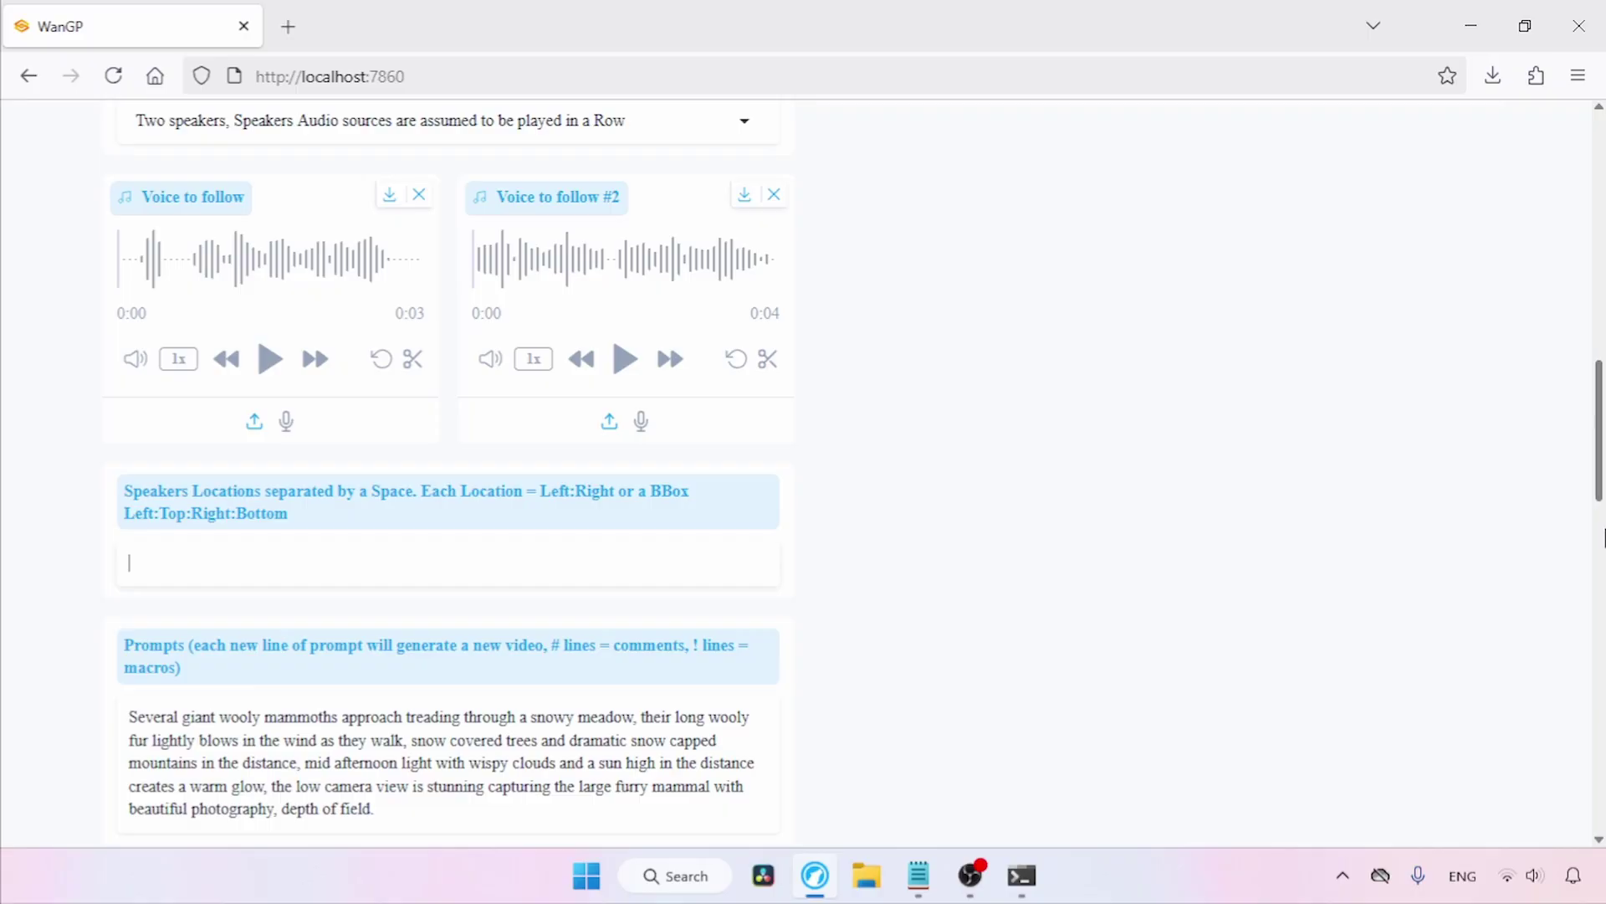
drag(1600, 496, 1601, 234)
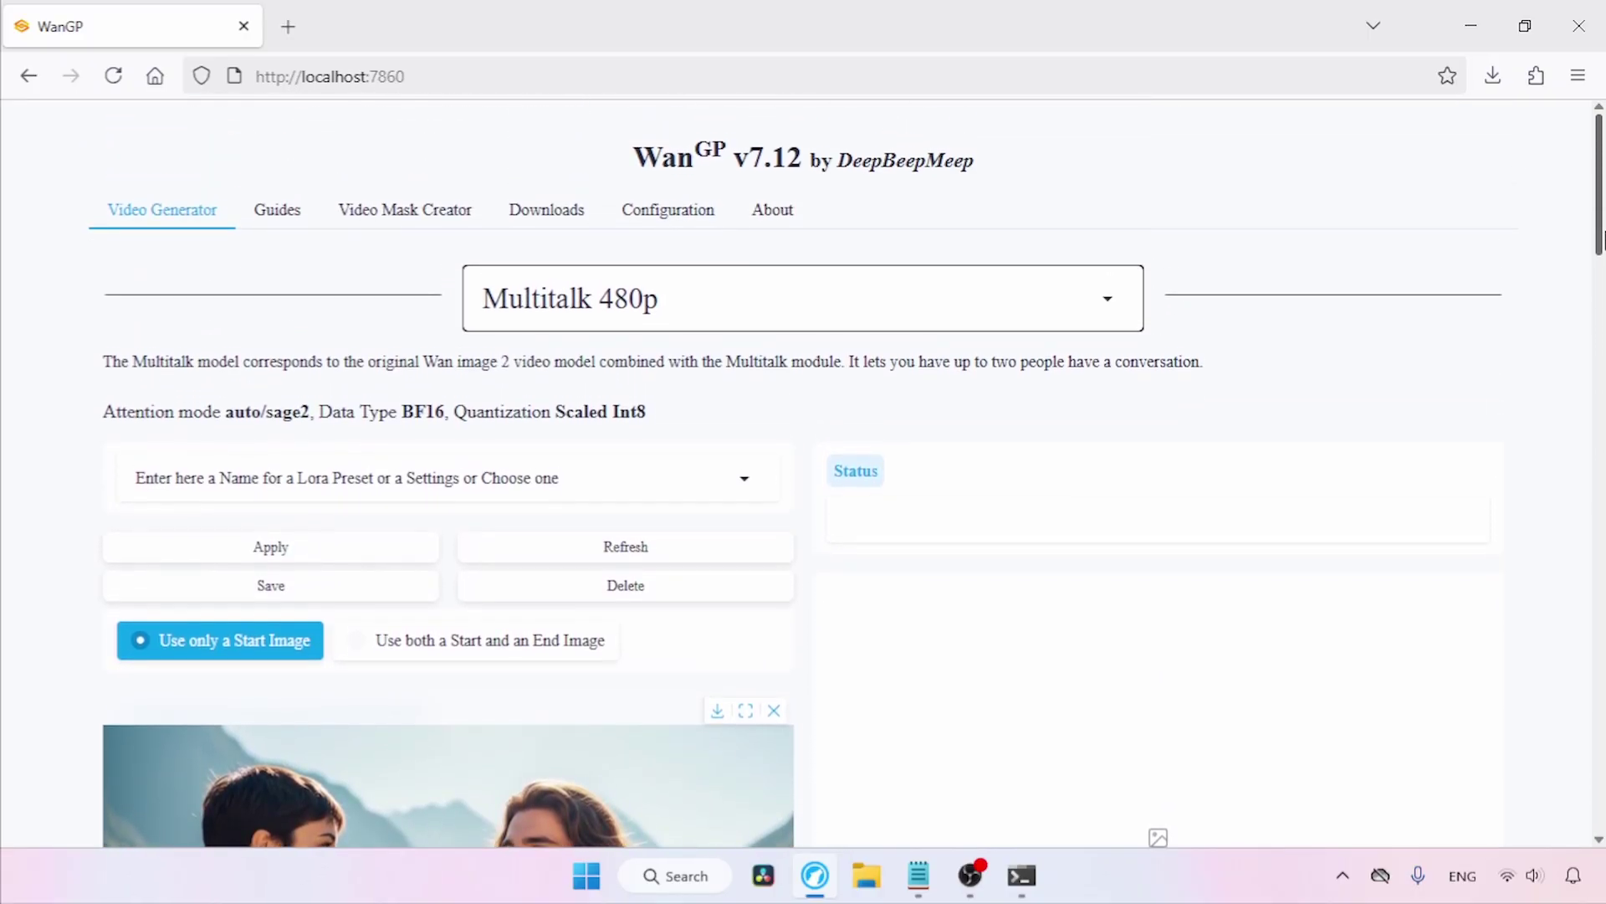
Open the Video Mask Creator in Image mode and load the Weekend picture for masking
click(452, 219)
scroll(335, 352, down, 2)
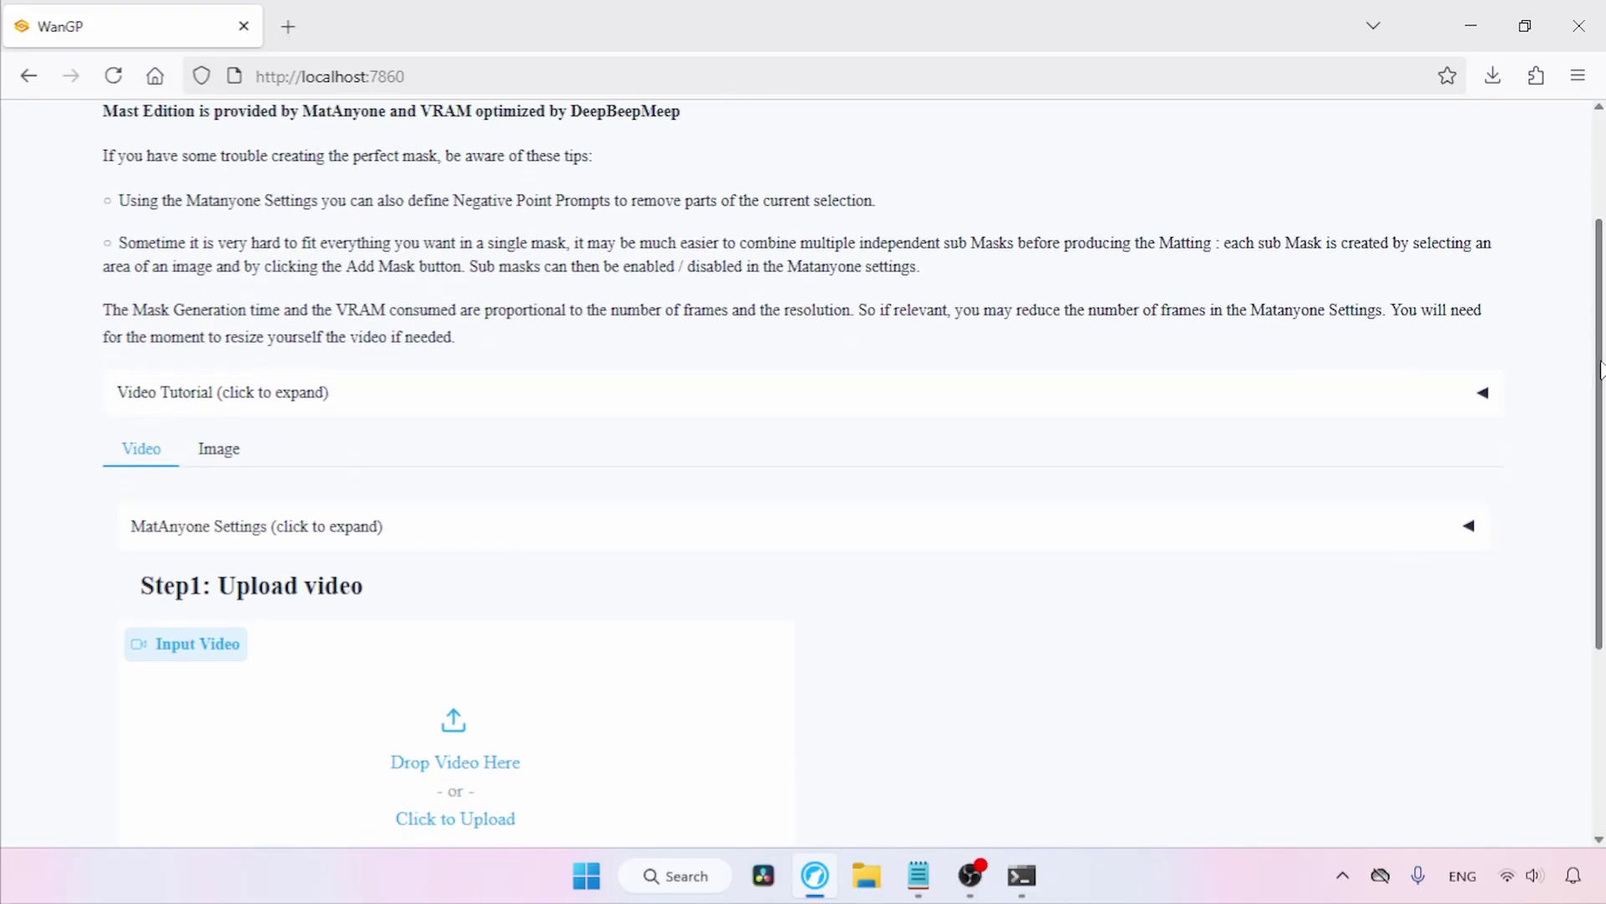
click(221, 457)
scroll(376, 544, down, 3)
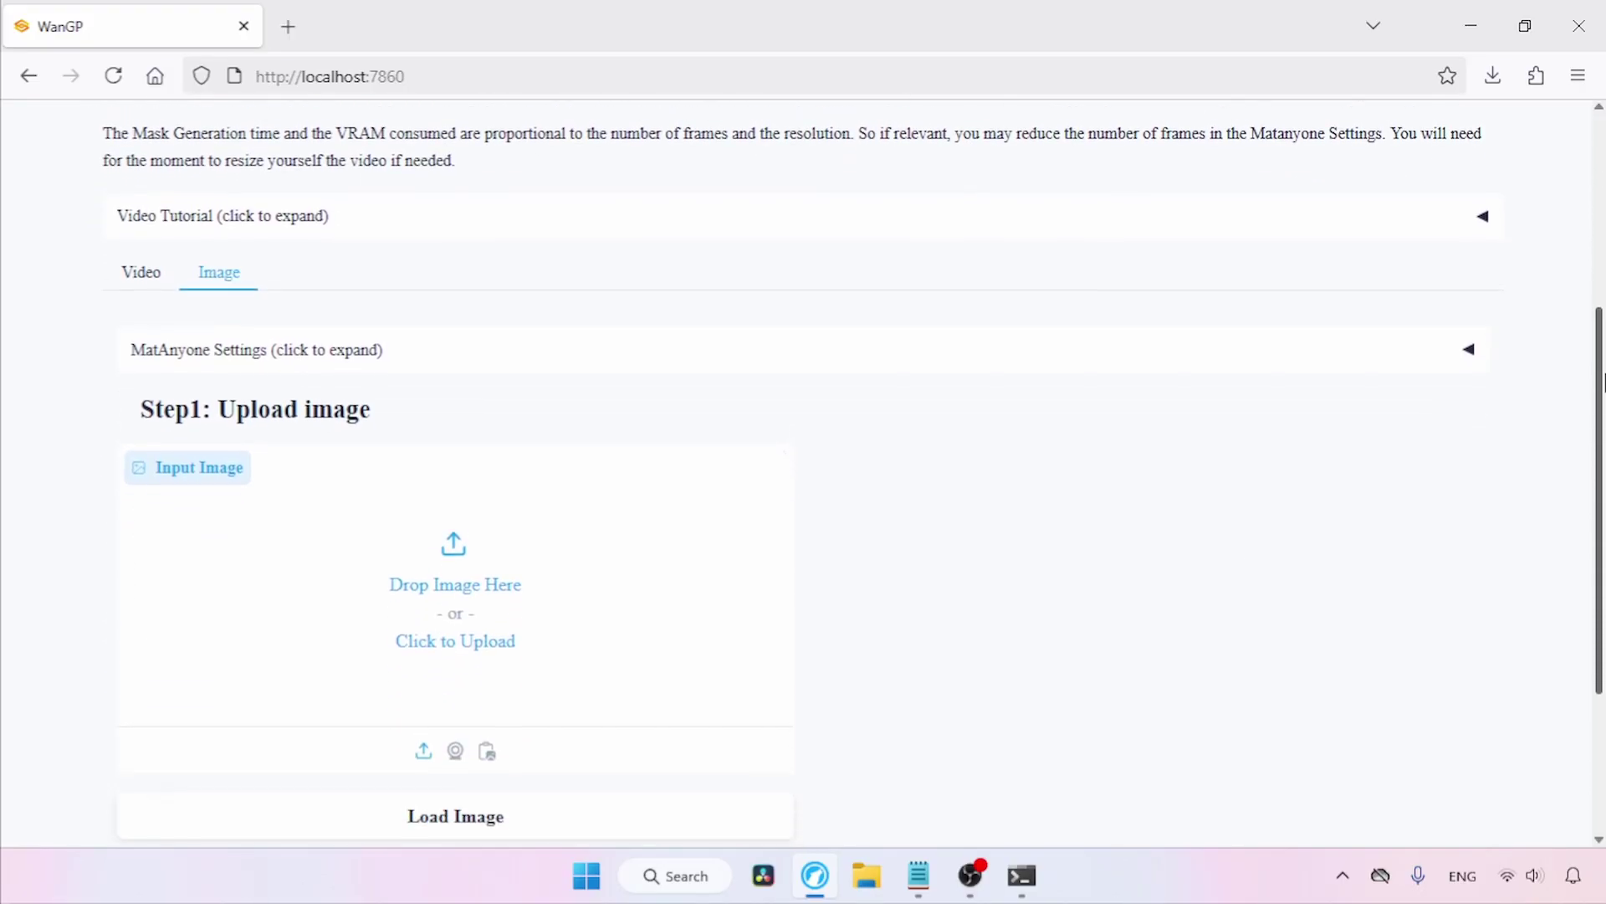
click(456, 572)
click(98, 344)
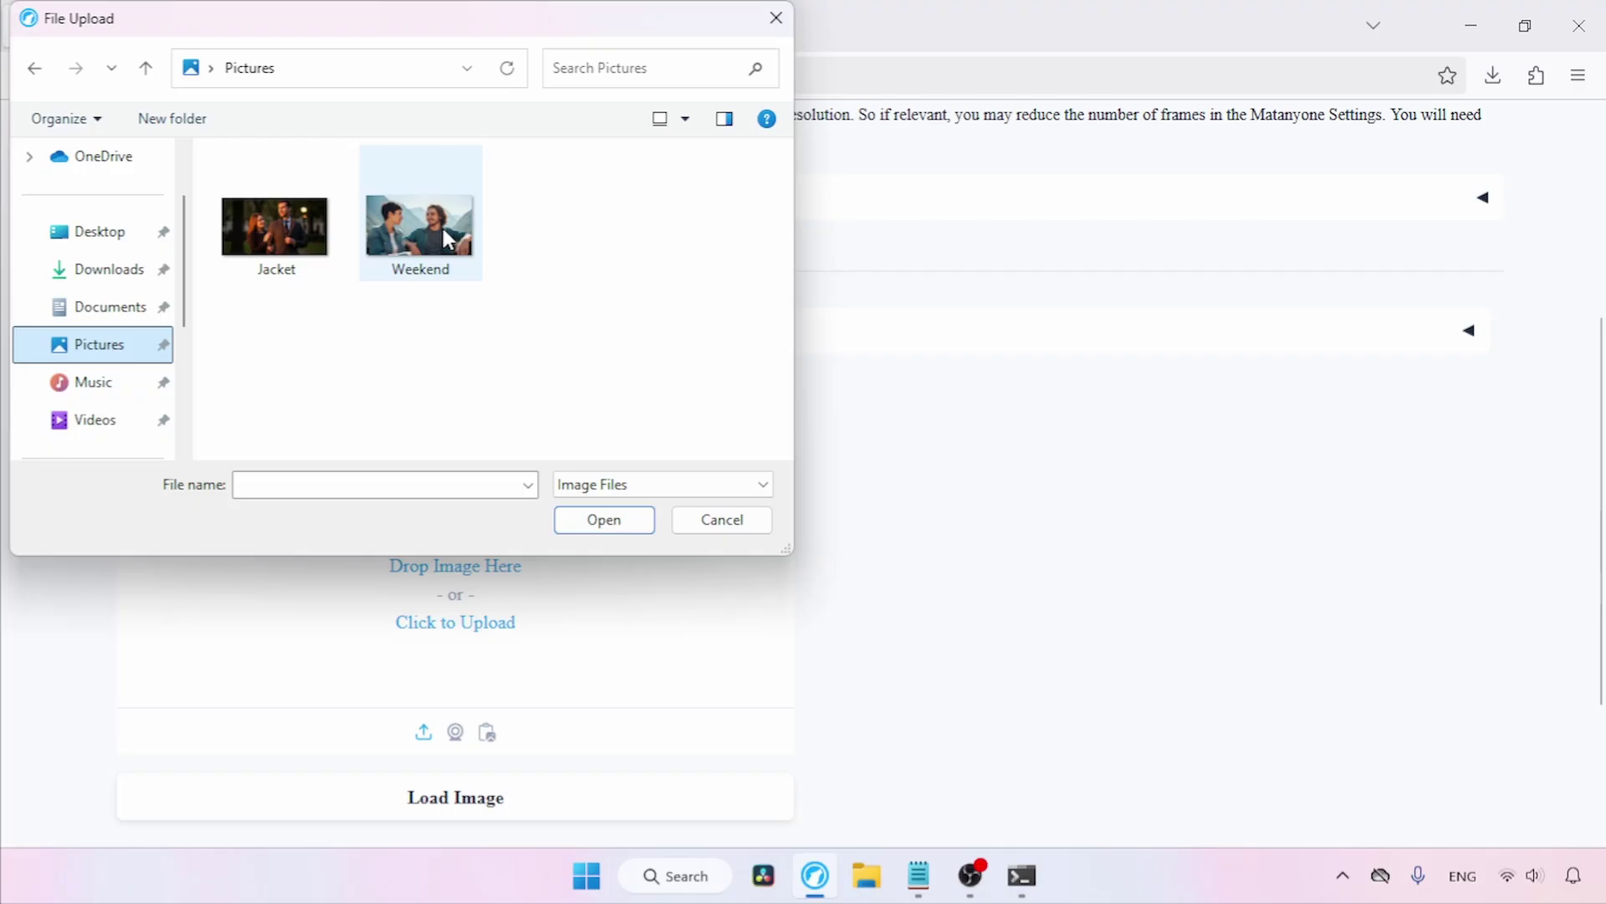
click(424, 206)
click(604, 519)
scroll(577, 627, down, 2)
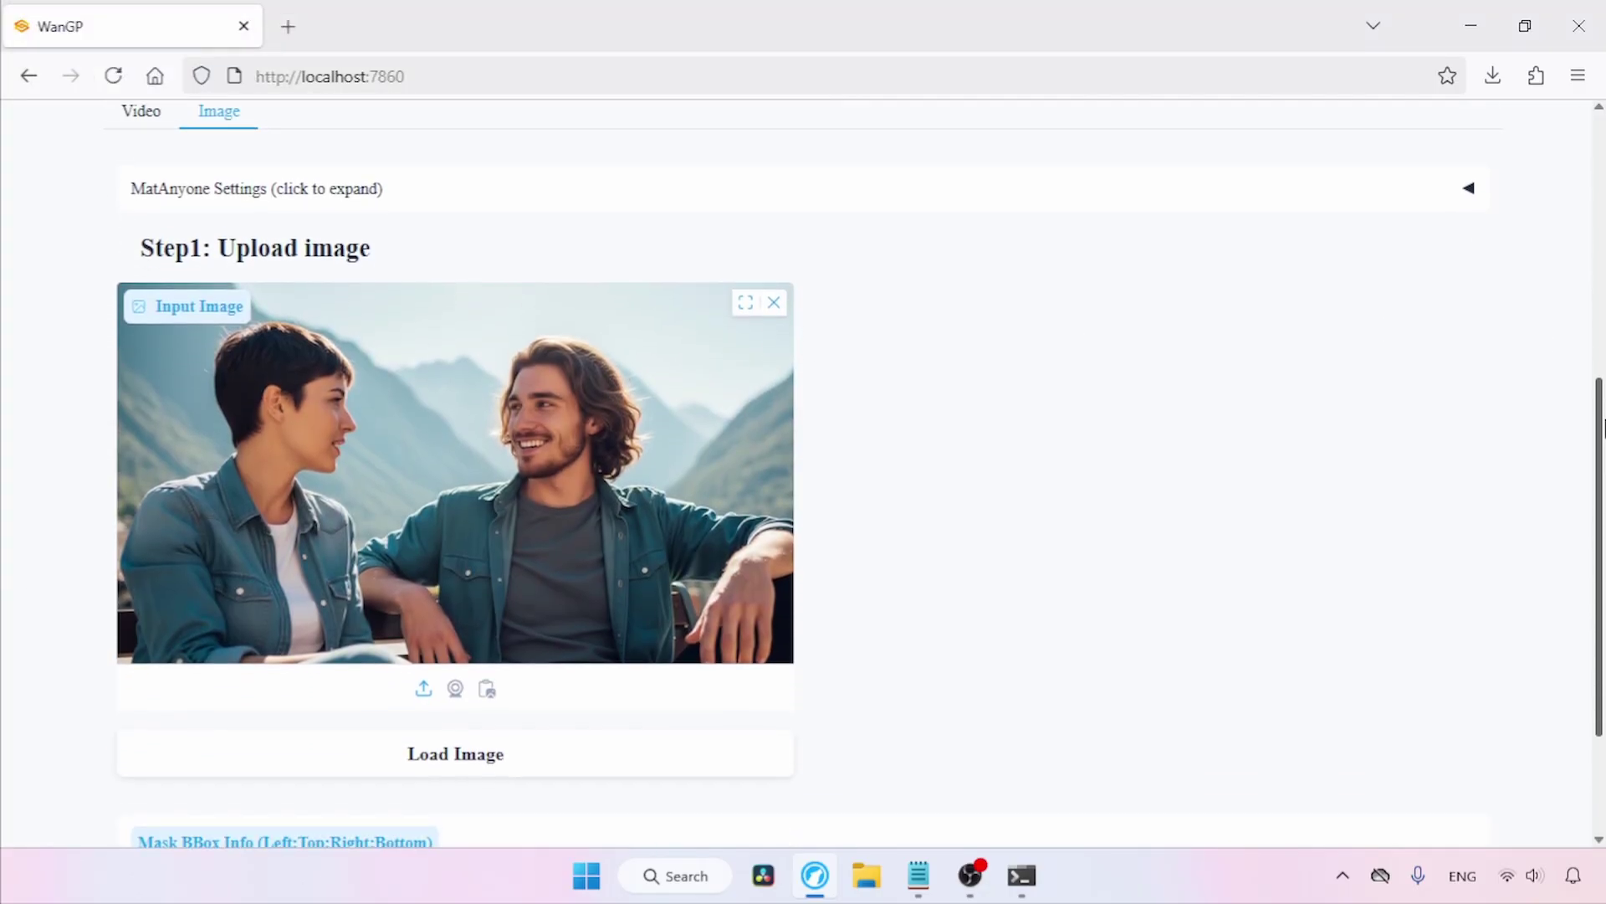
click(542, 721)
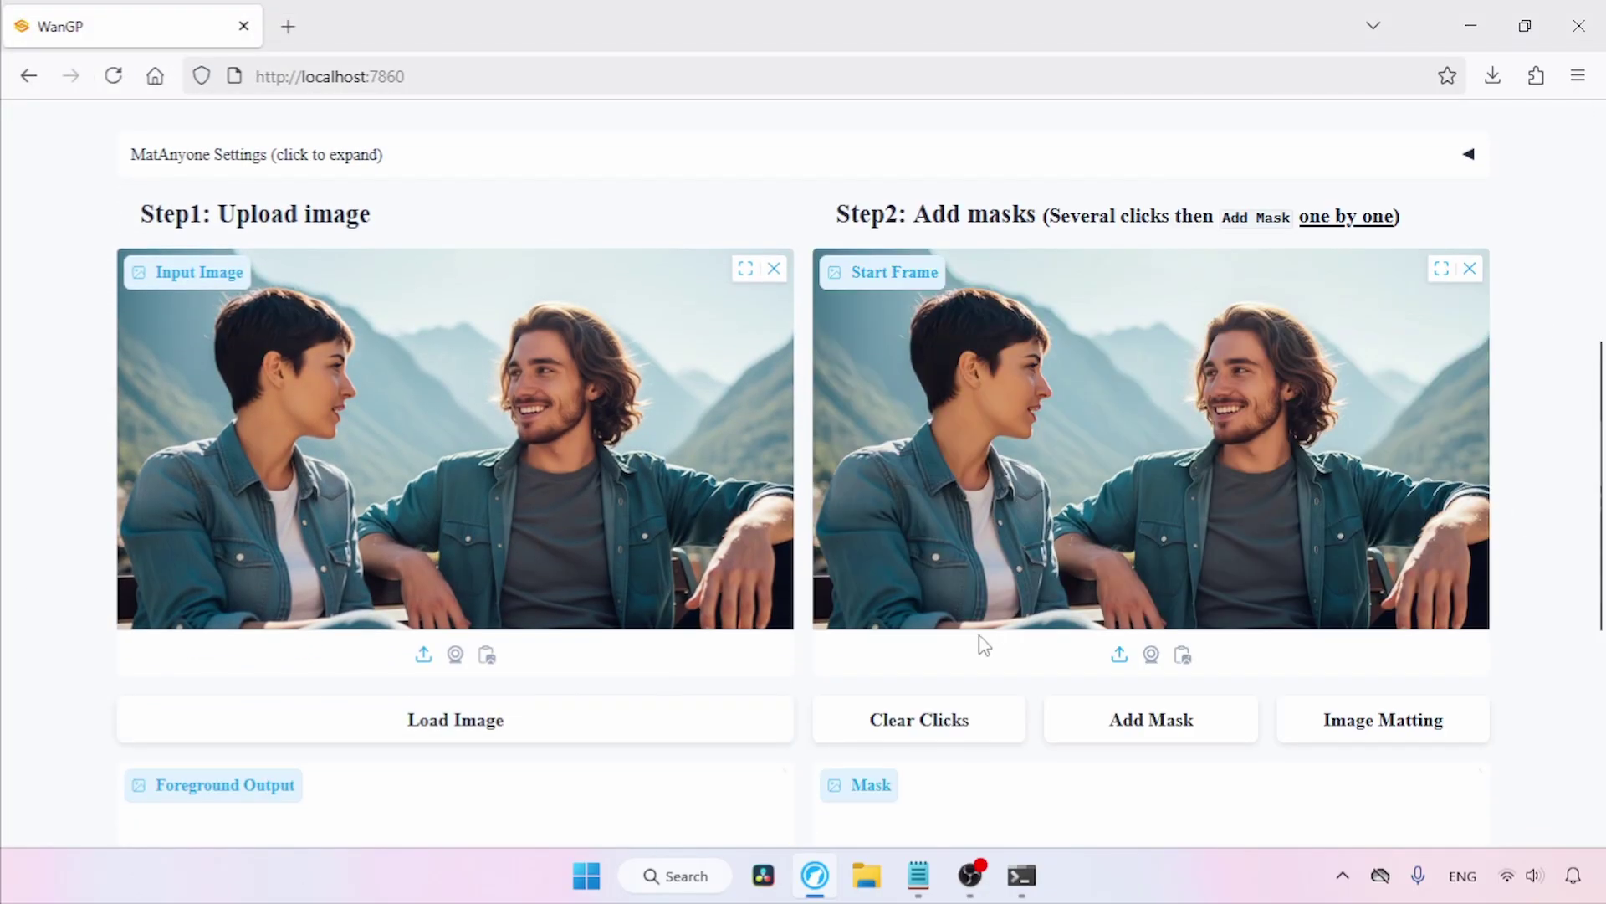
Select the woman, add her as a mask and run Image Matting
click(984, 383)
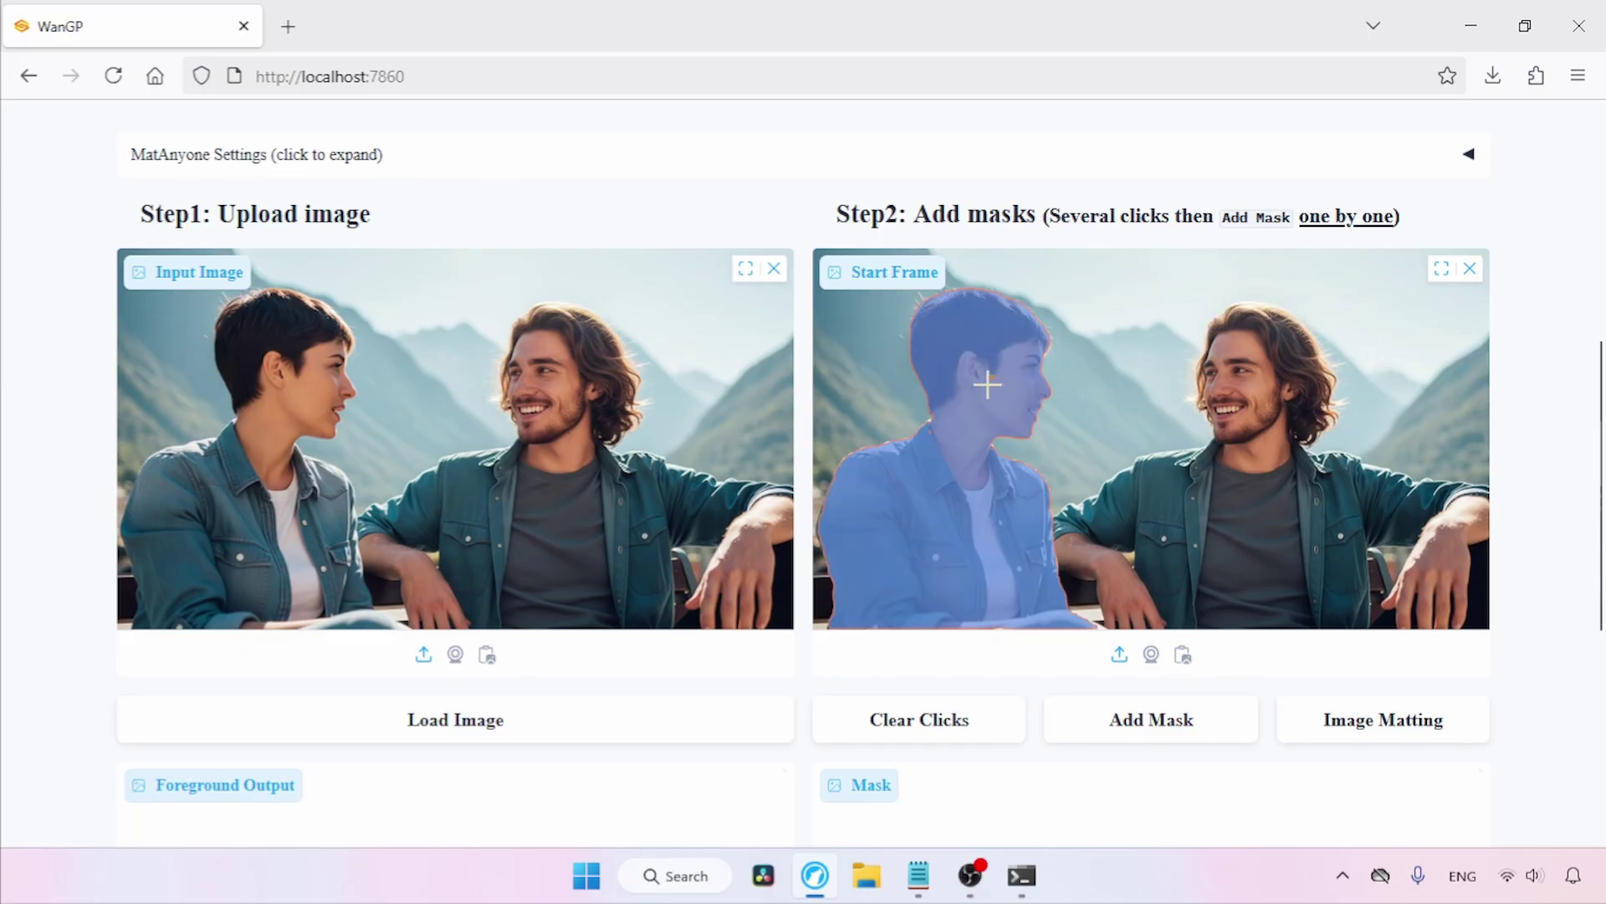
click(1188, 730)
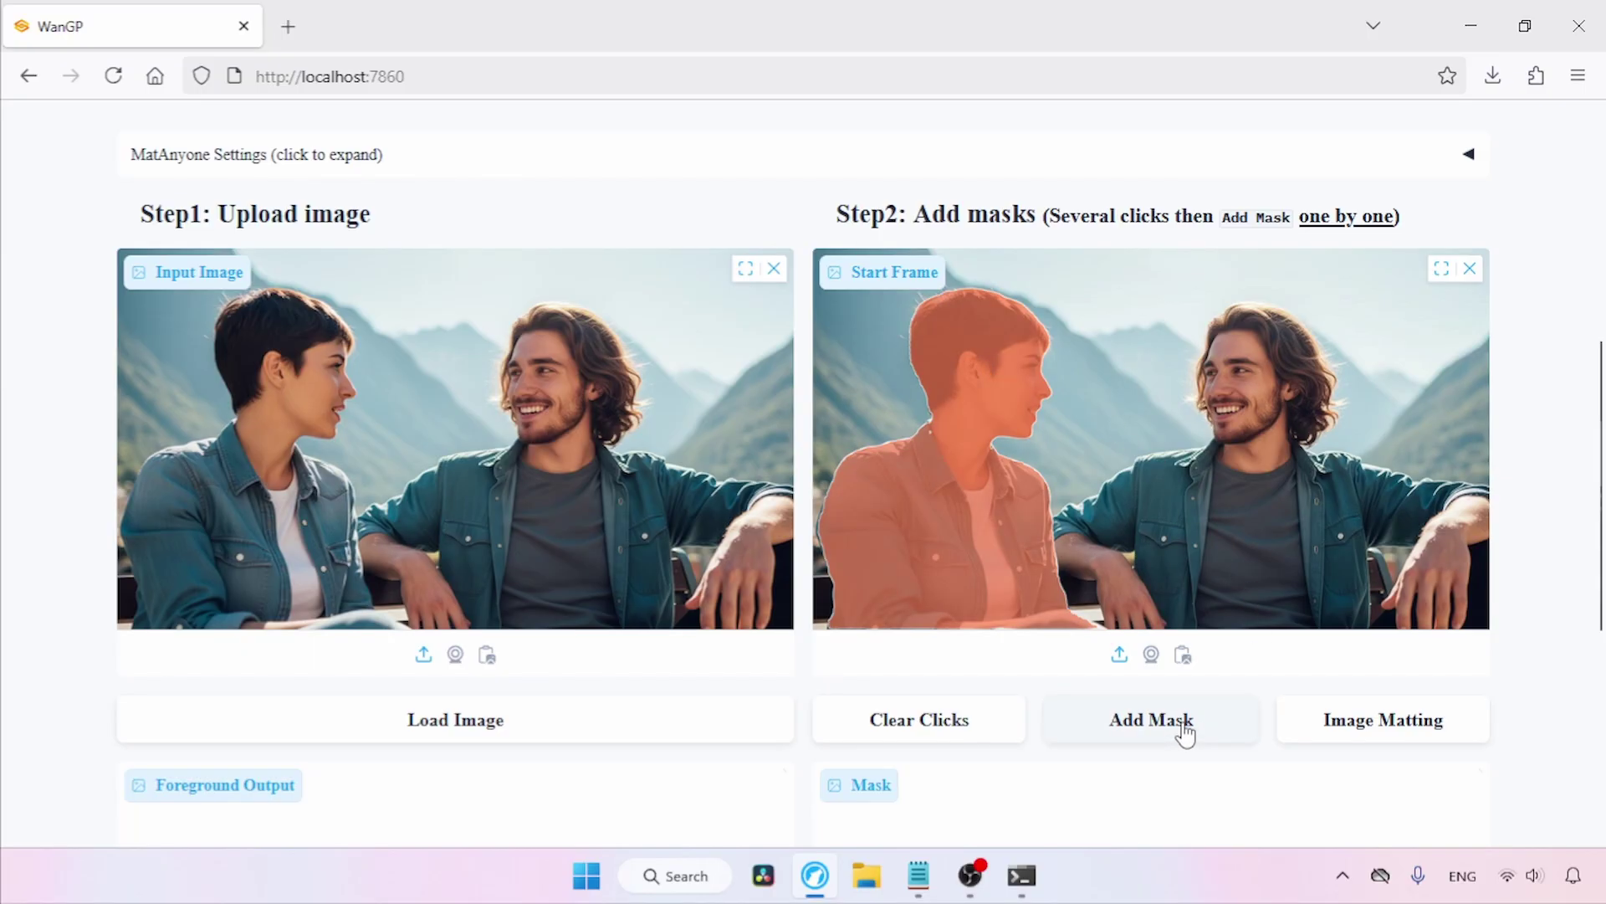
click(1410, 735)
drag(1593, 441, 1598, 628)
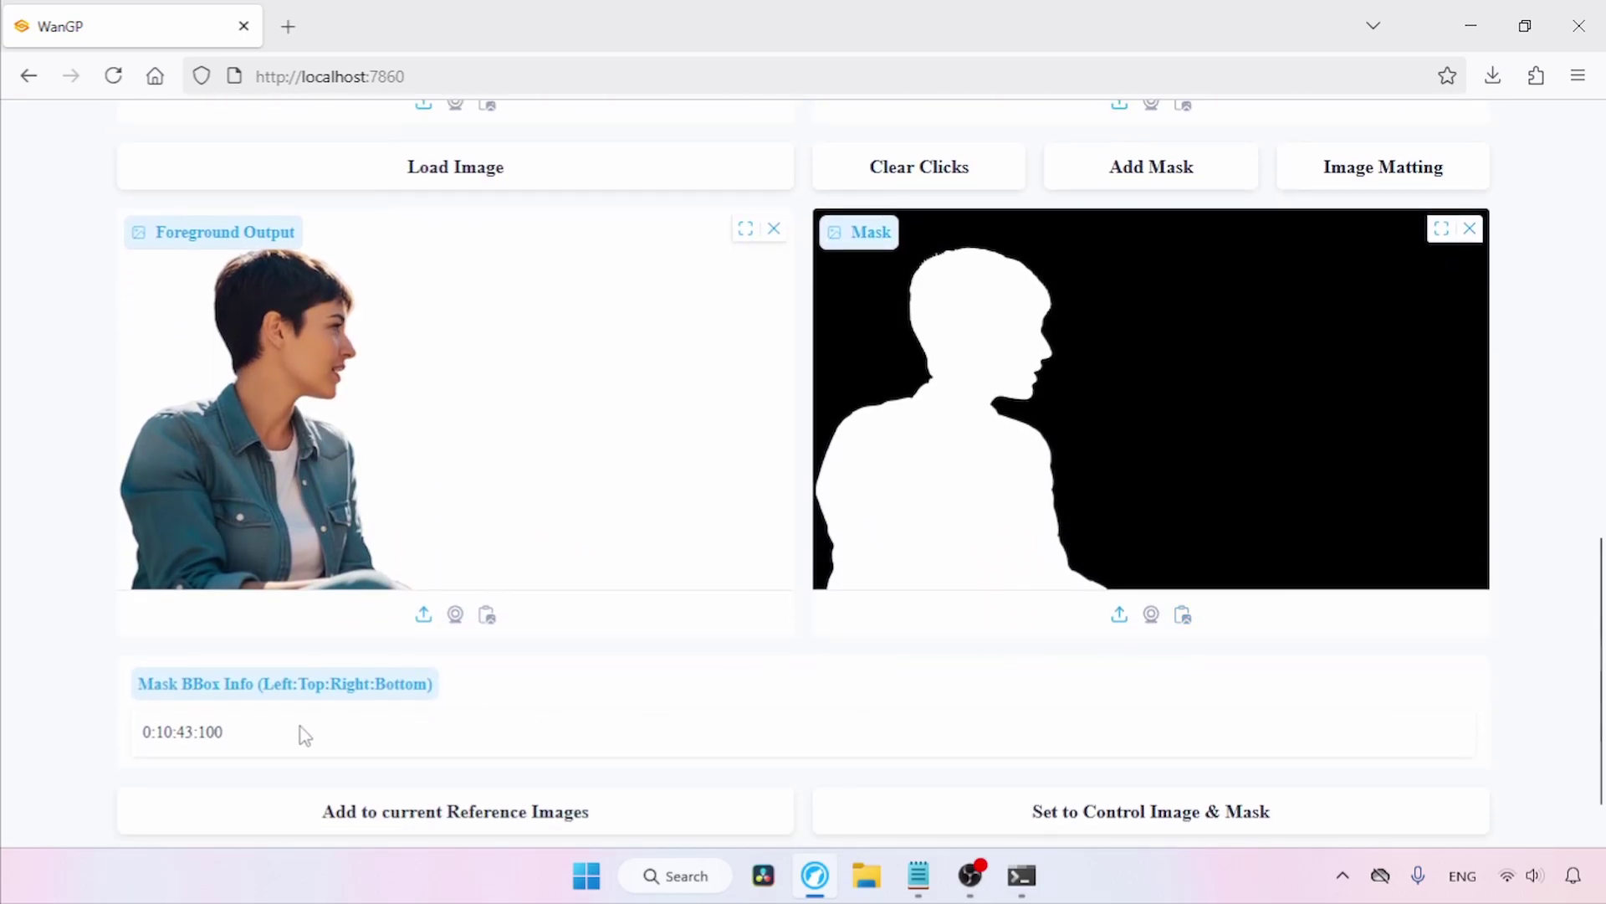
Copy the woman's bounding box 0:10:43:100 into a text note
drag(224, 738, 117, 738)
key(ctrl+c)
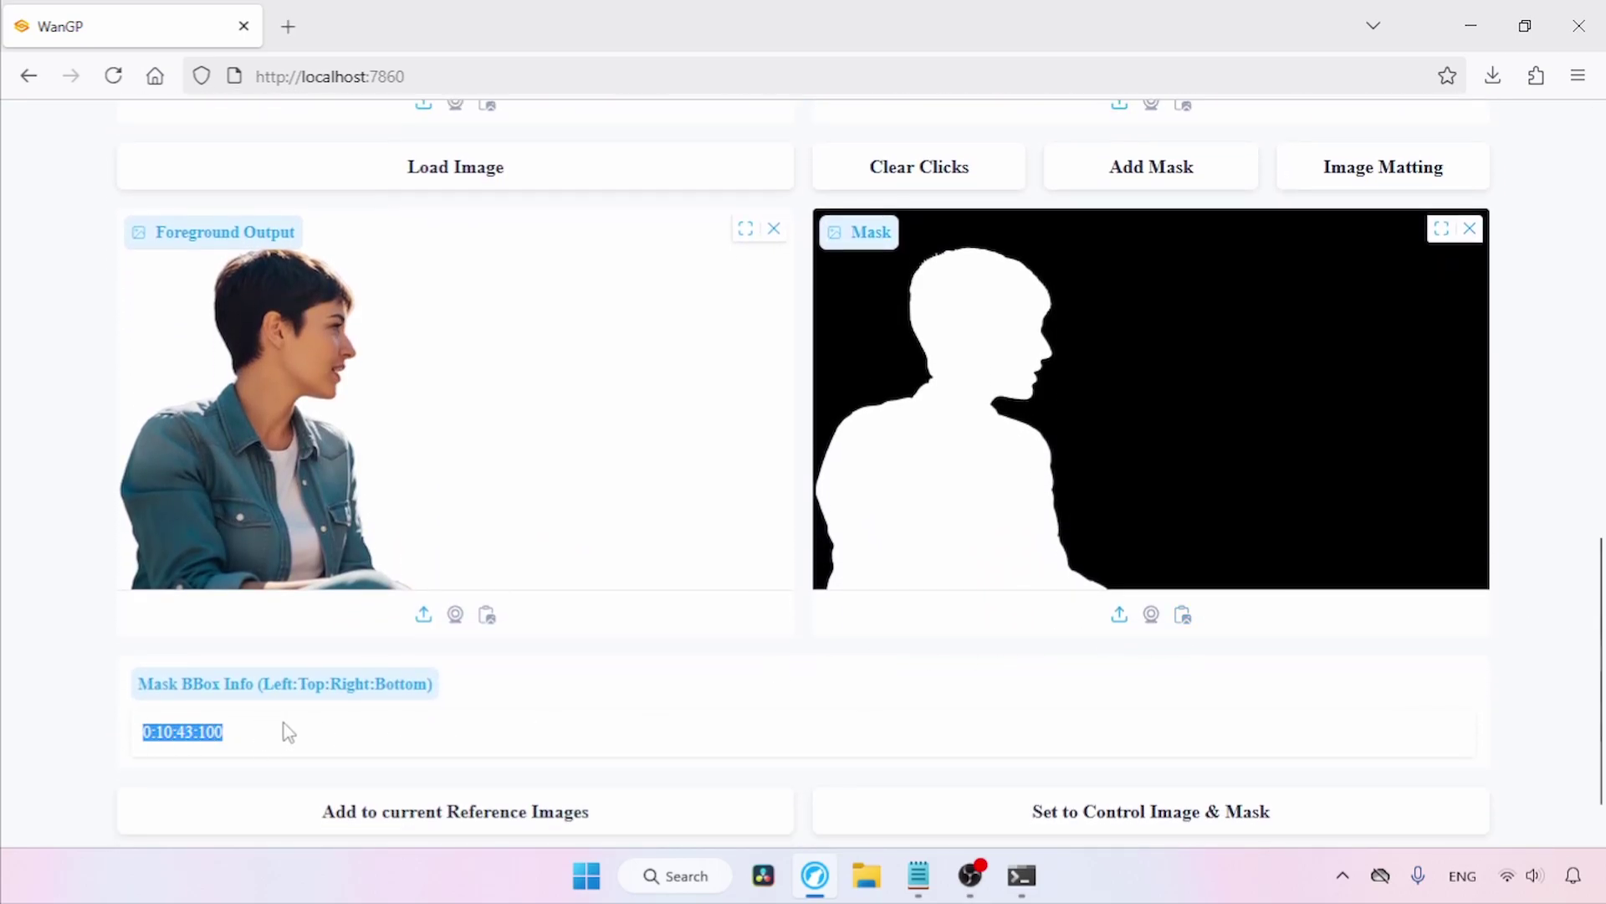
click(921, 875)
key(ctrl+v)
text(screen)
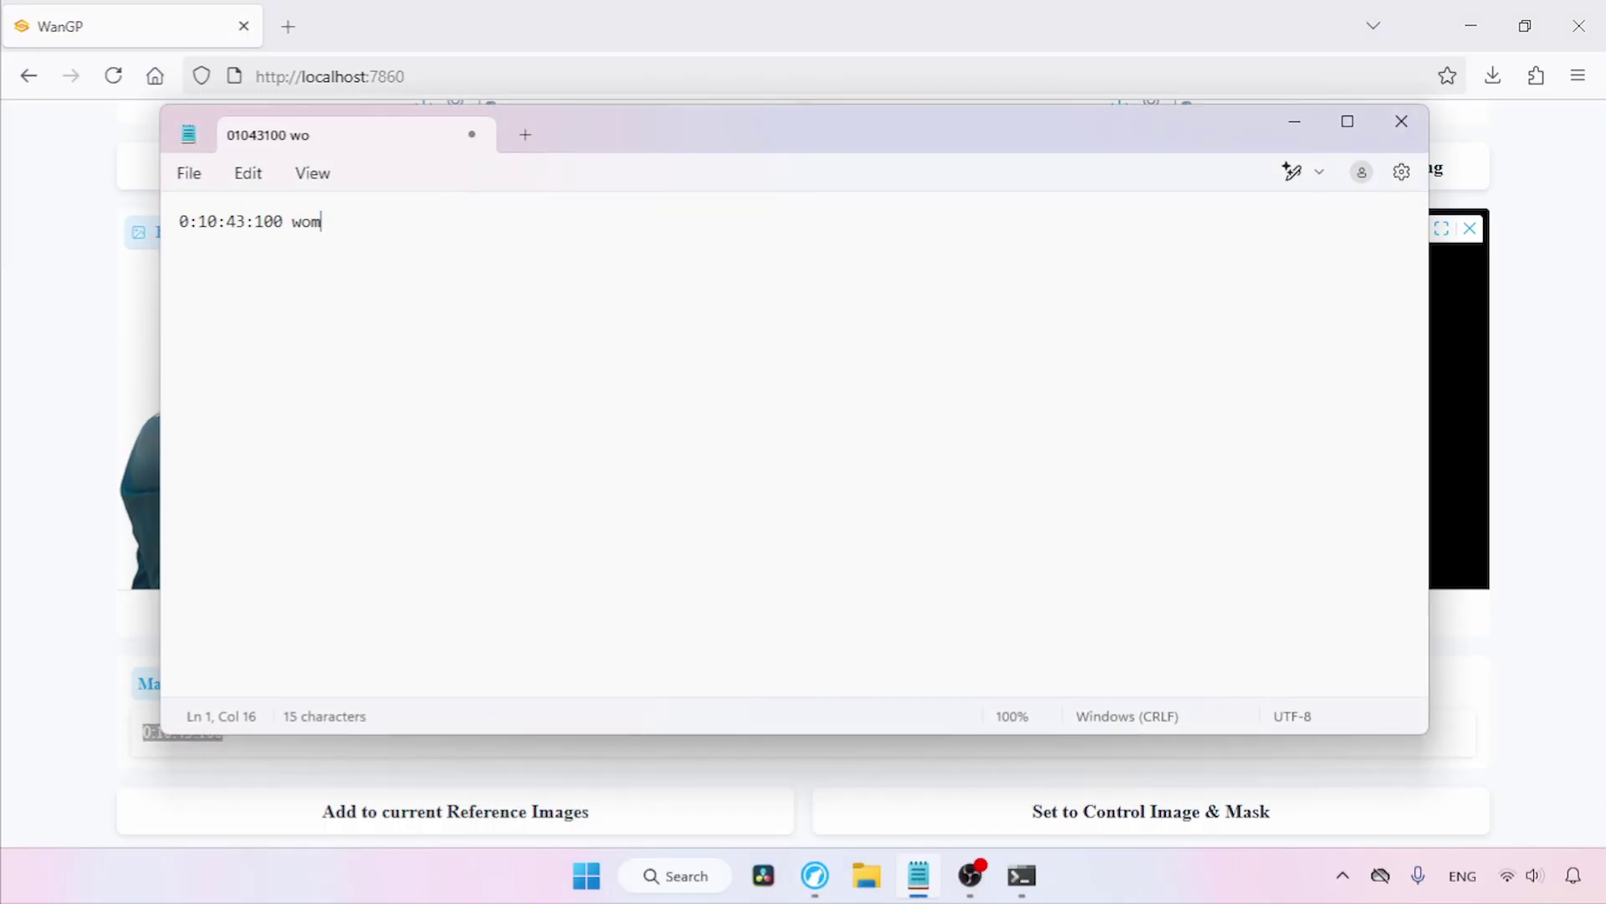
click(1601, 579)
drag(1600, 579, 1603, 452)
scroll(1602, 452, up, 3)
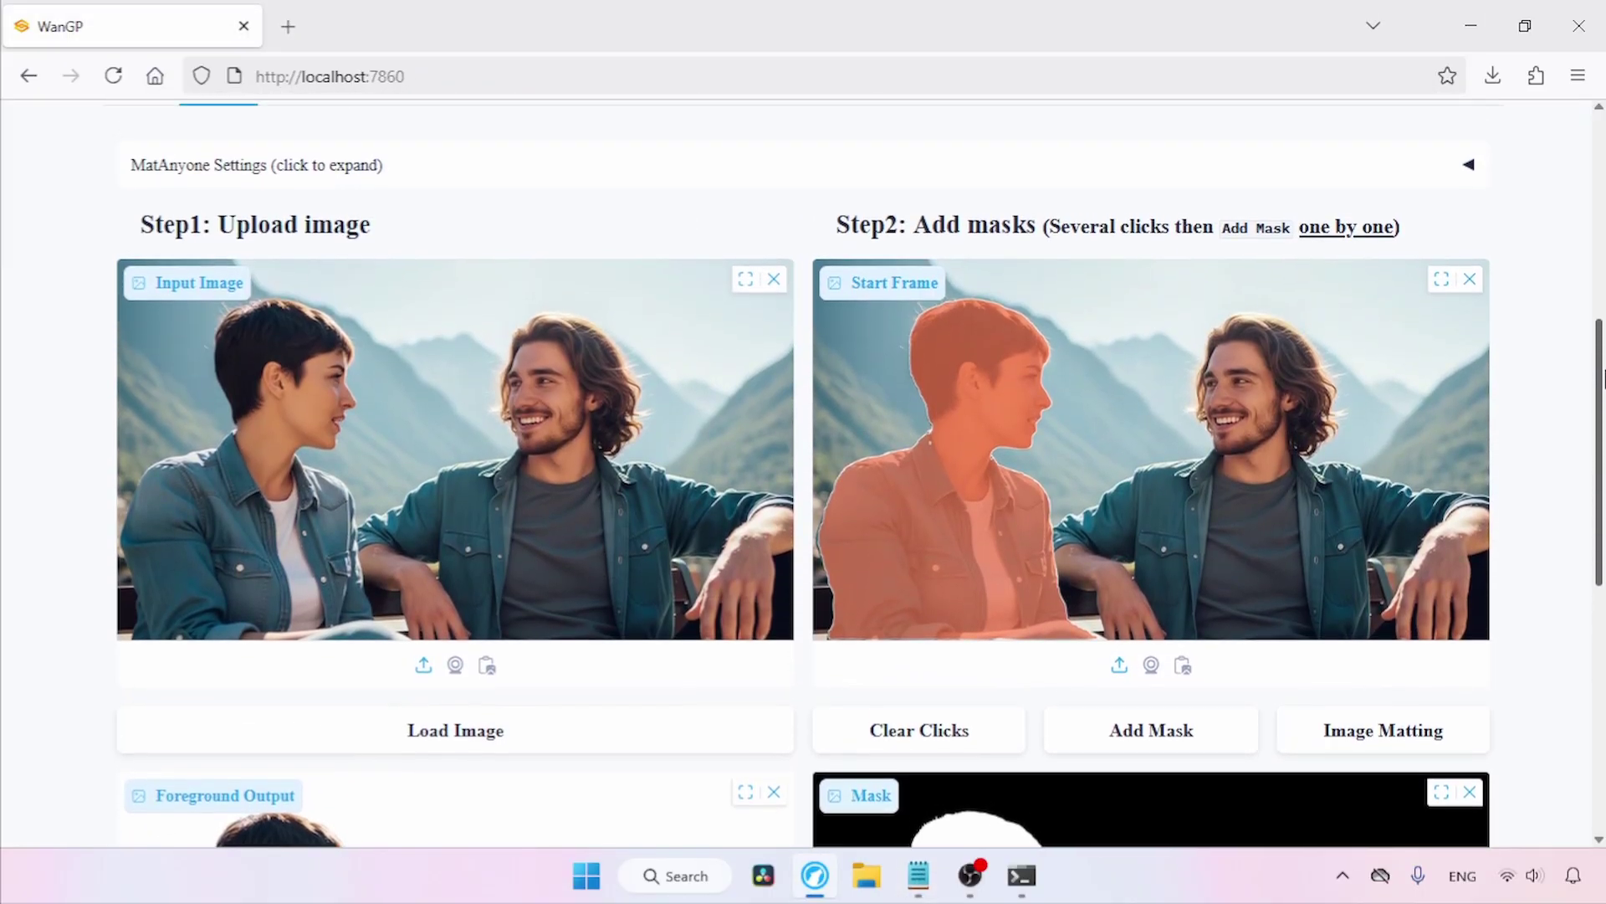
Clear the previous clicks and remove mask_001 from the mask selection
click(944, 768)
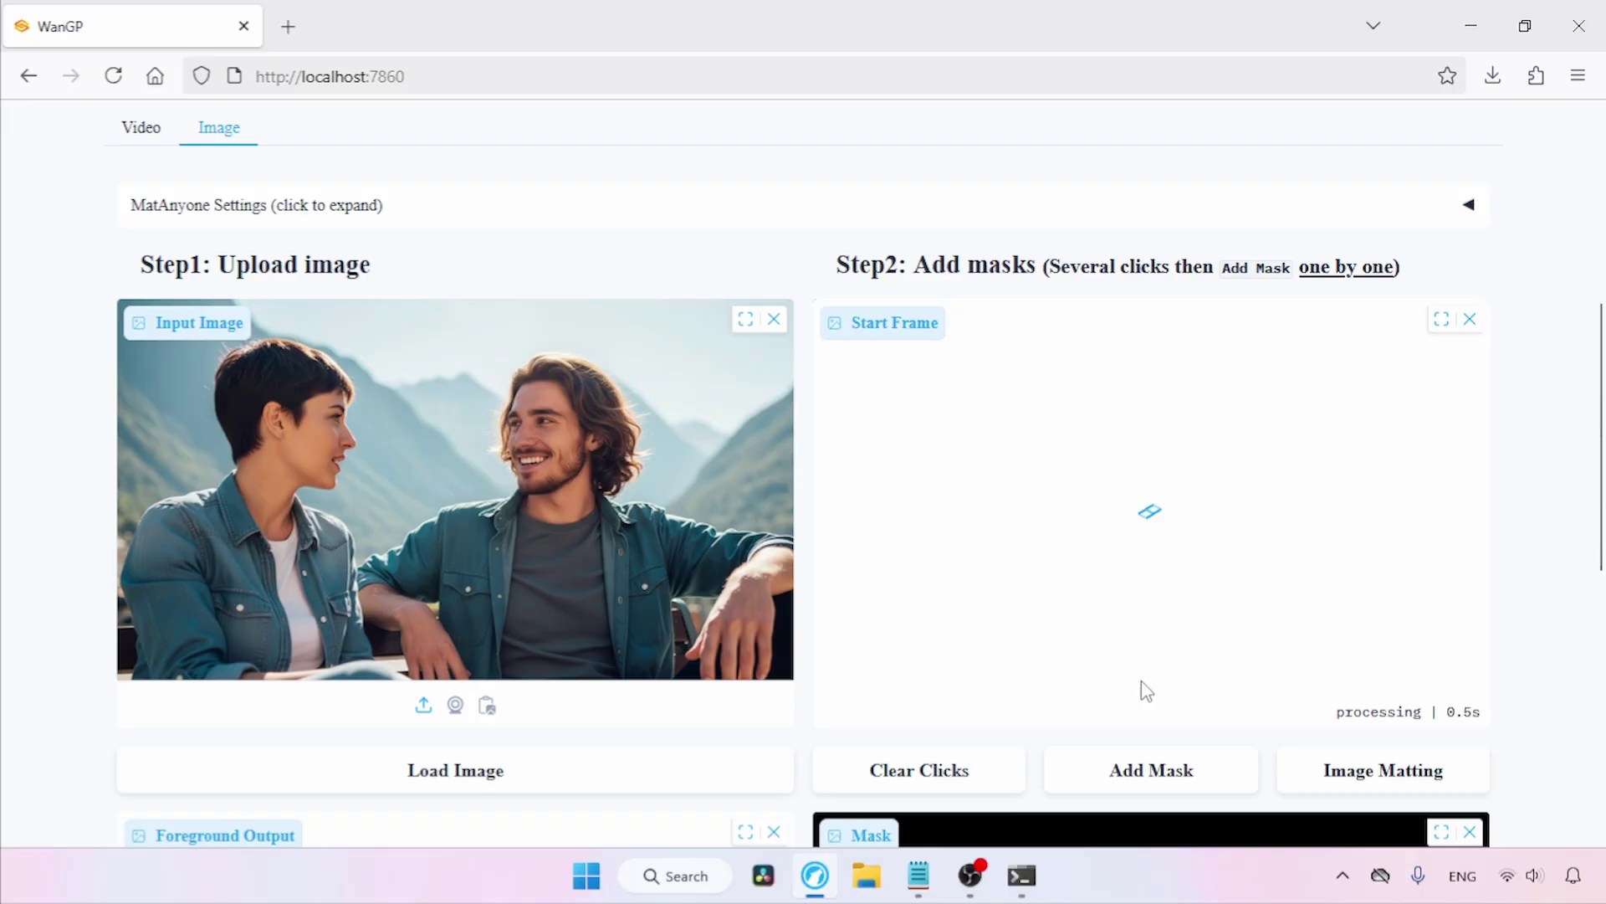
click(1121, 218)
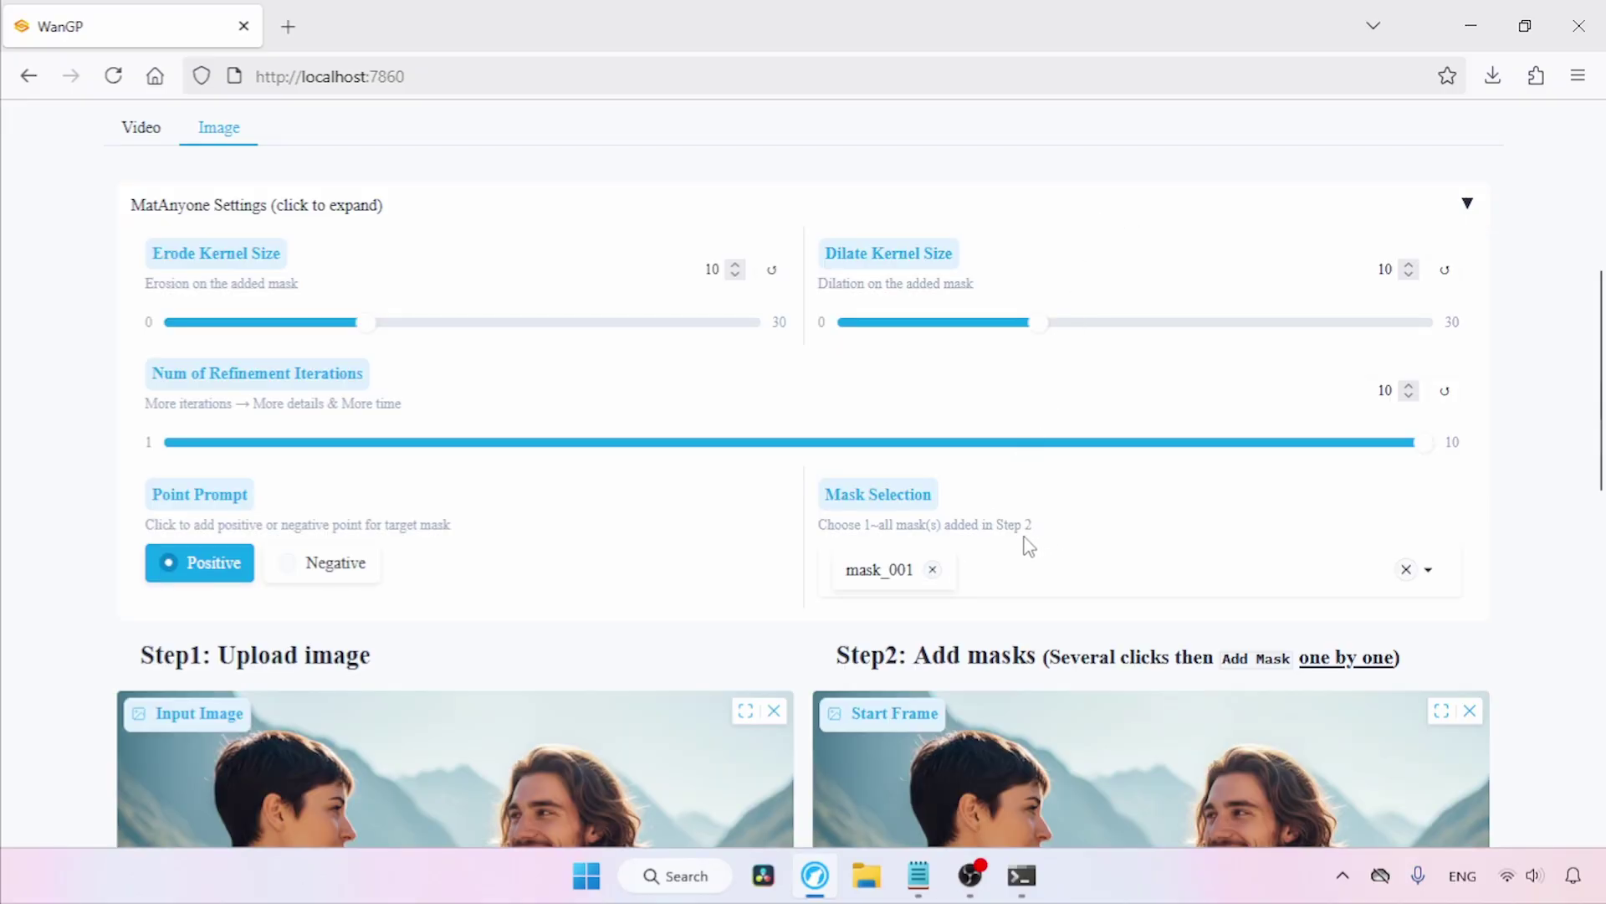
click(932, 569)
scroll(1600, 413, down, 5)
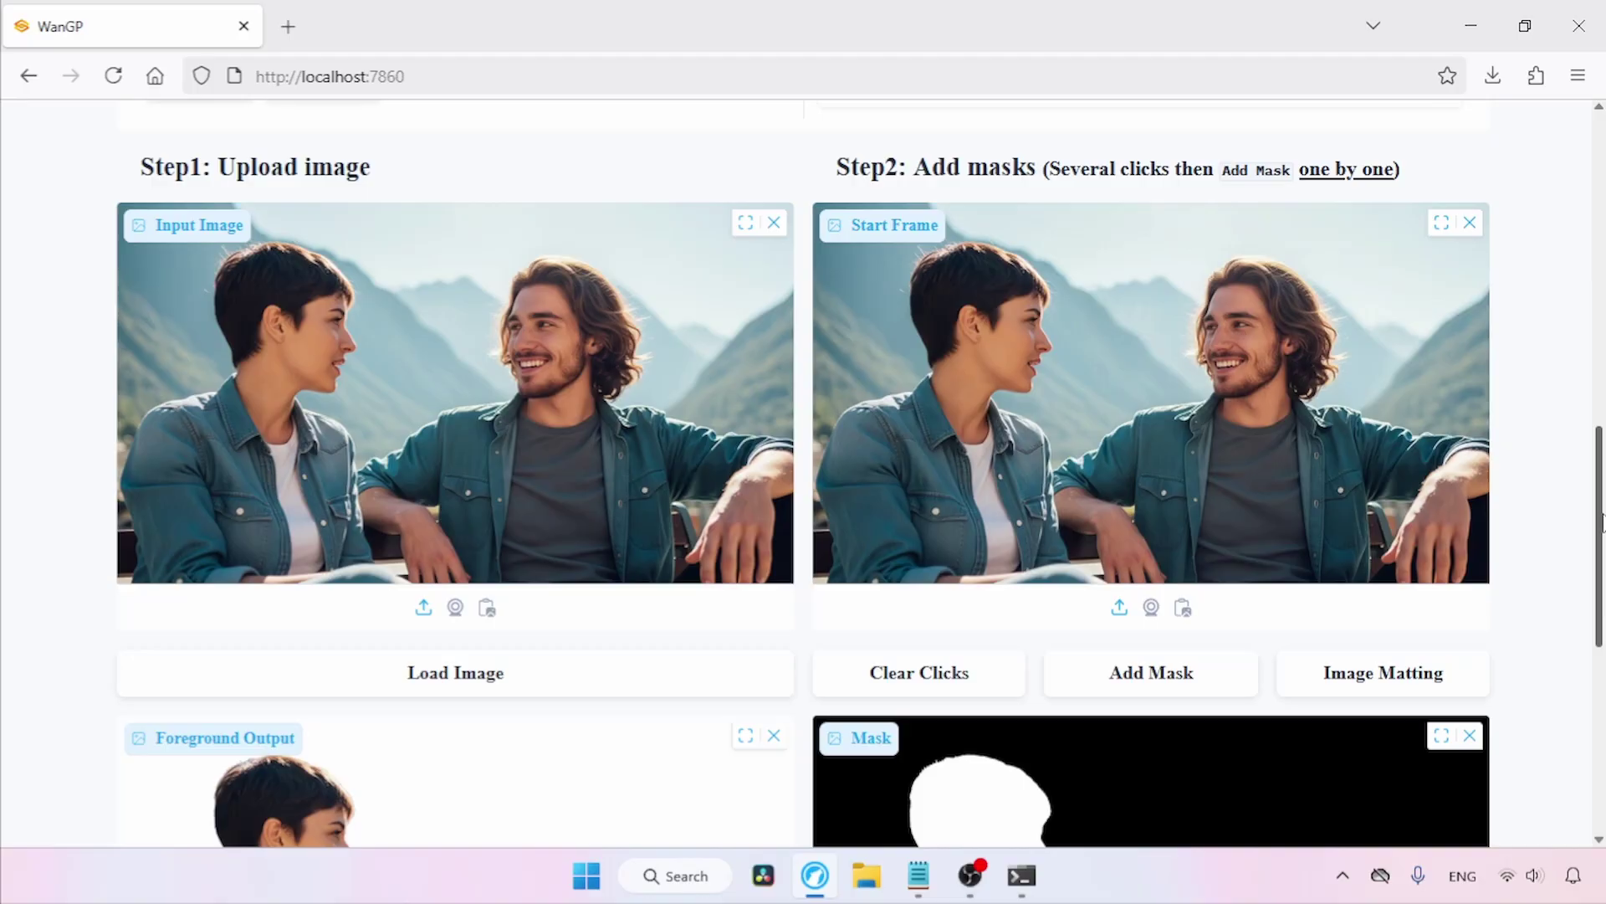
Mark the man's head and body, add his mask and run Image Matting
click(1280, 334)
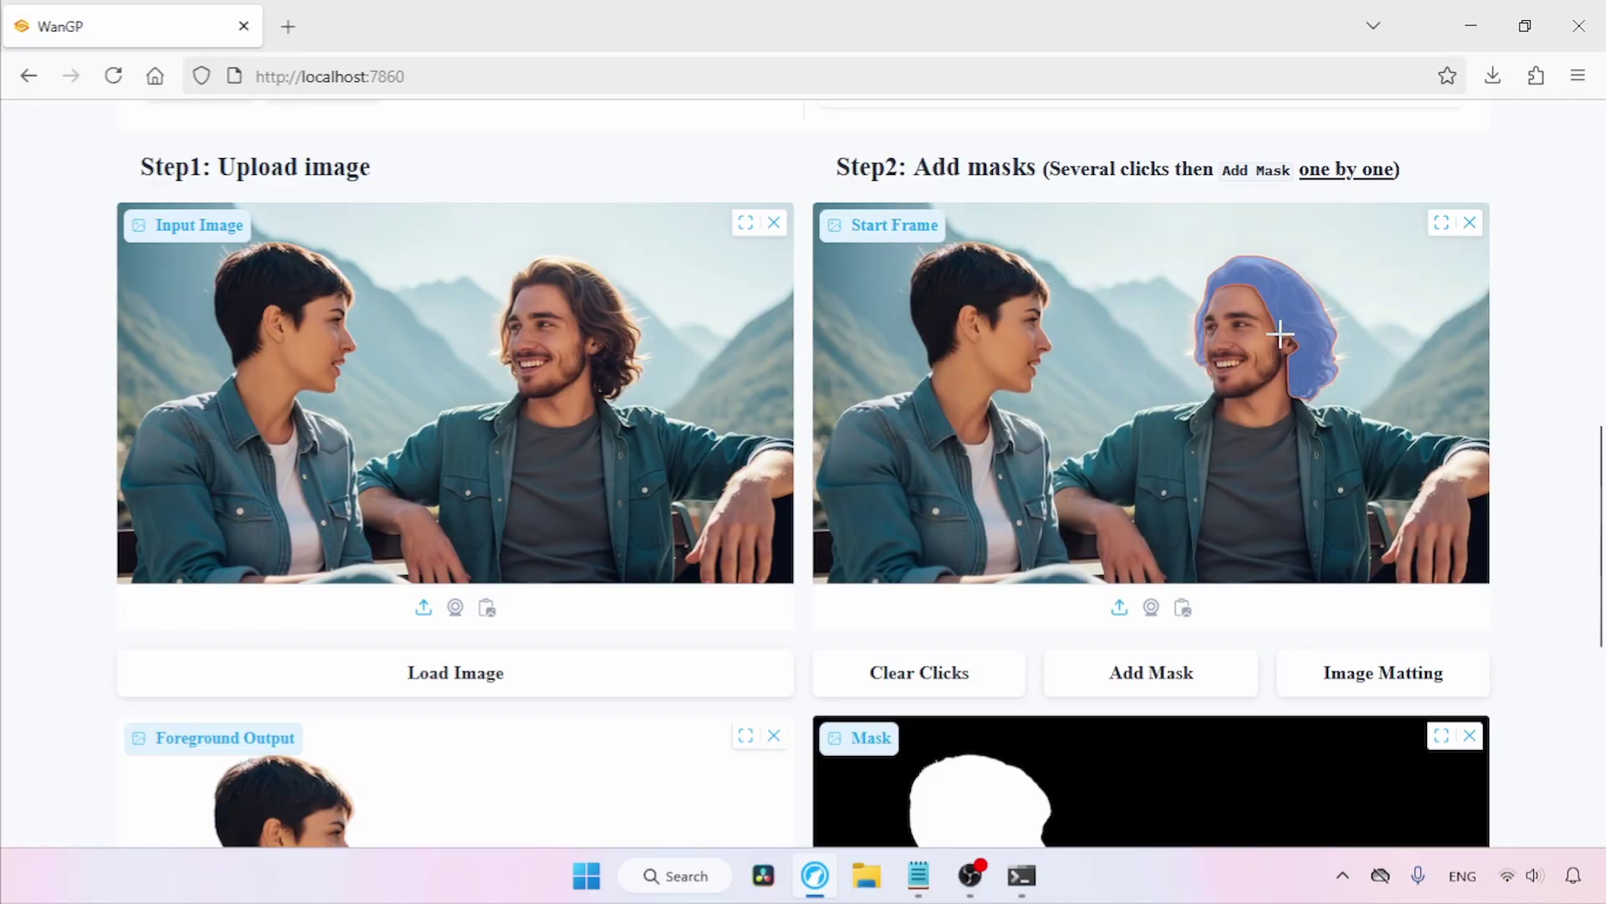
click(1268, 352)
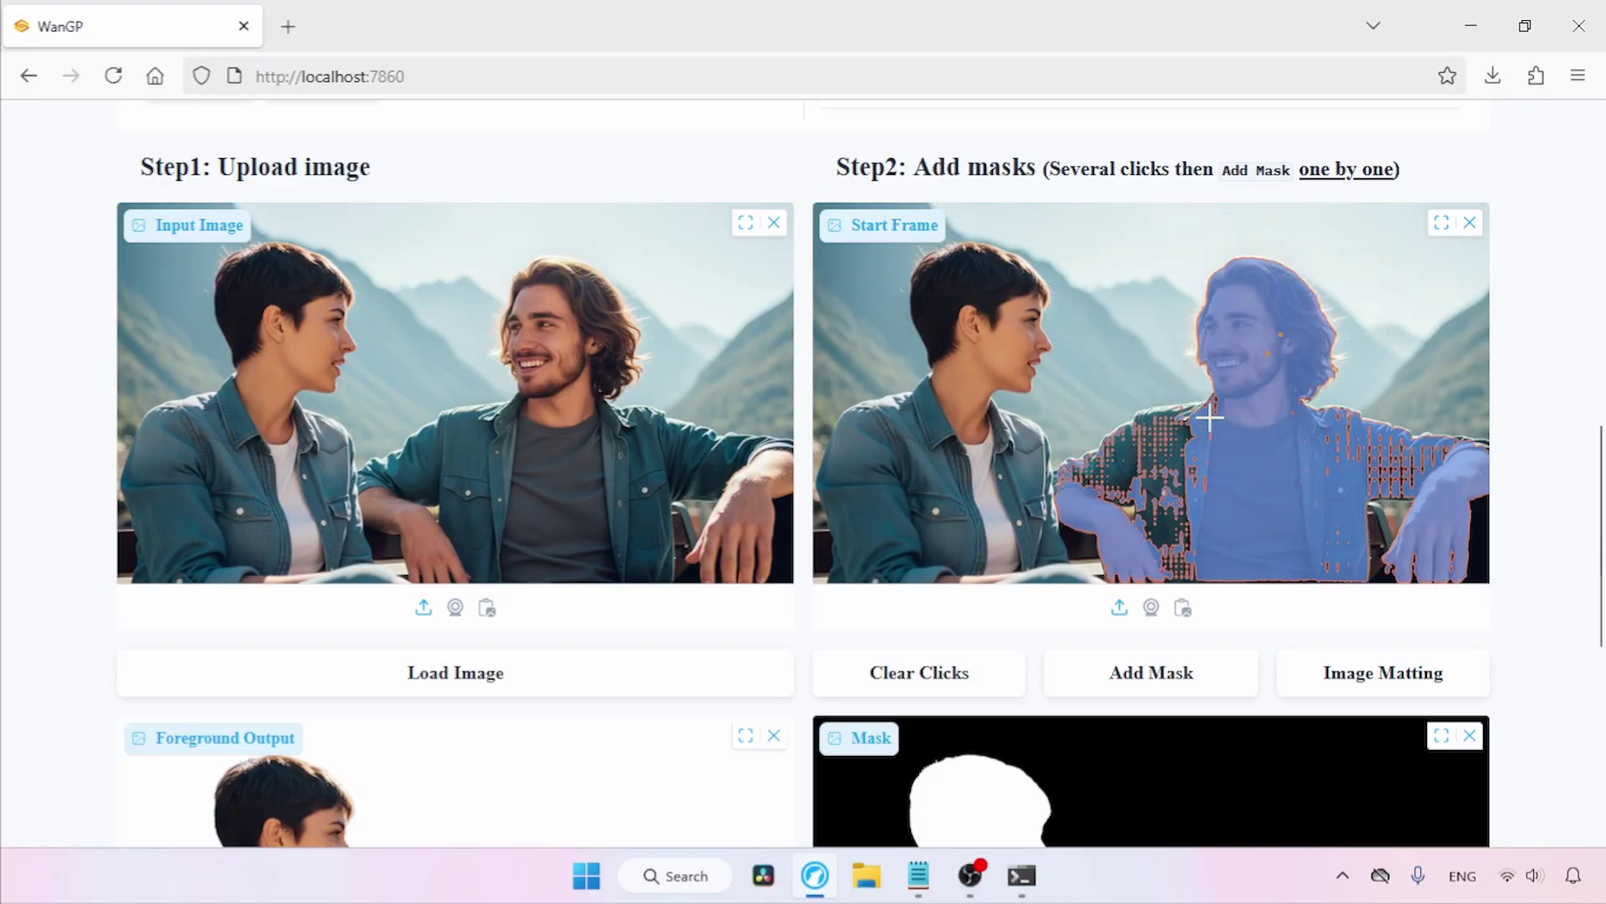
click(1161, 413)
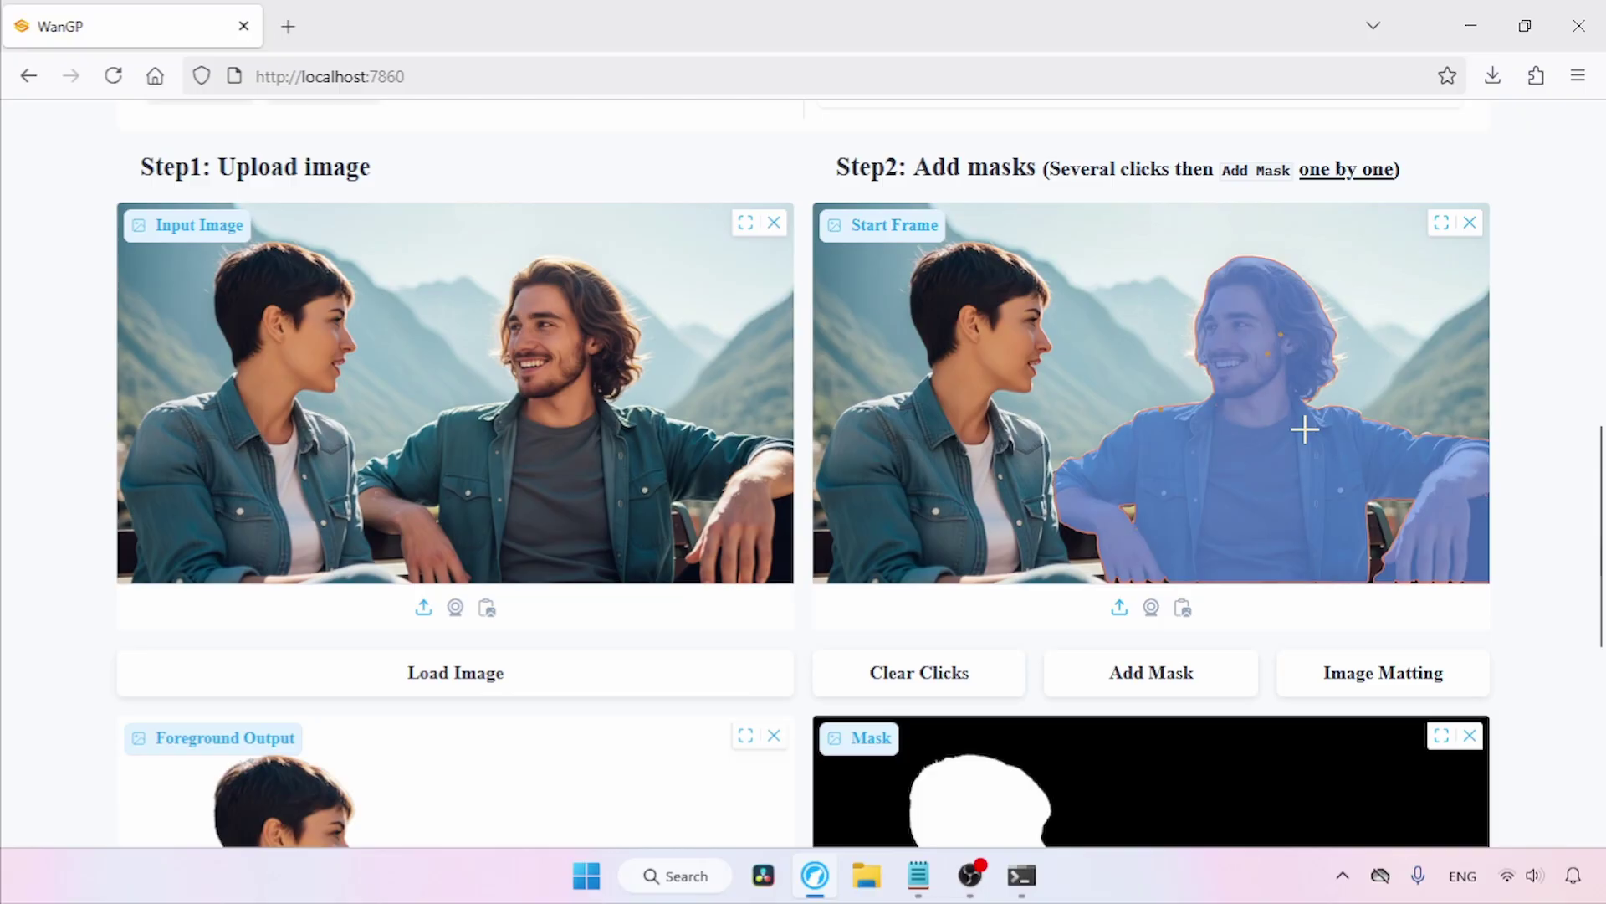
click(1175, 674)
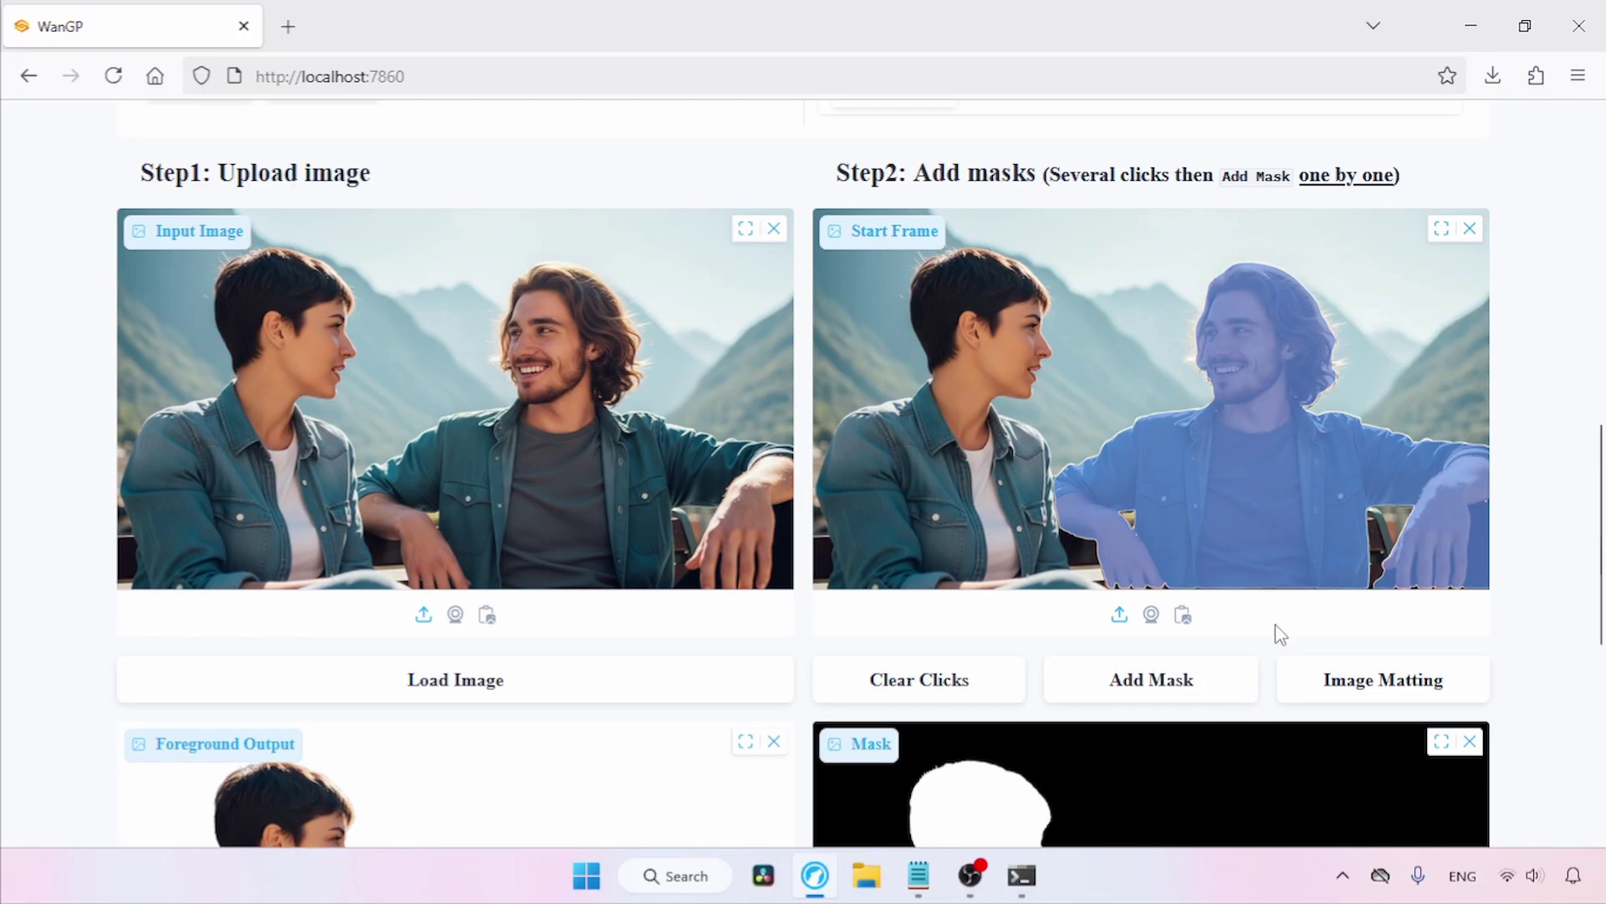
click(1367, 686)
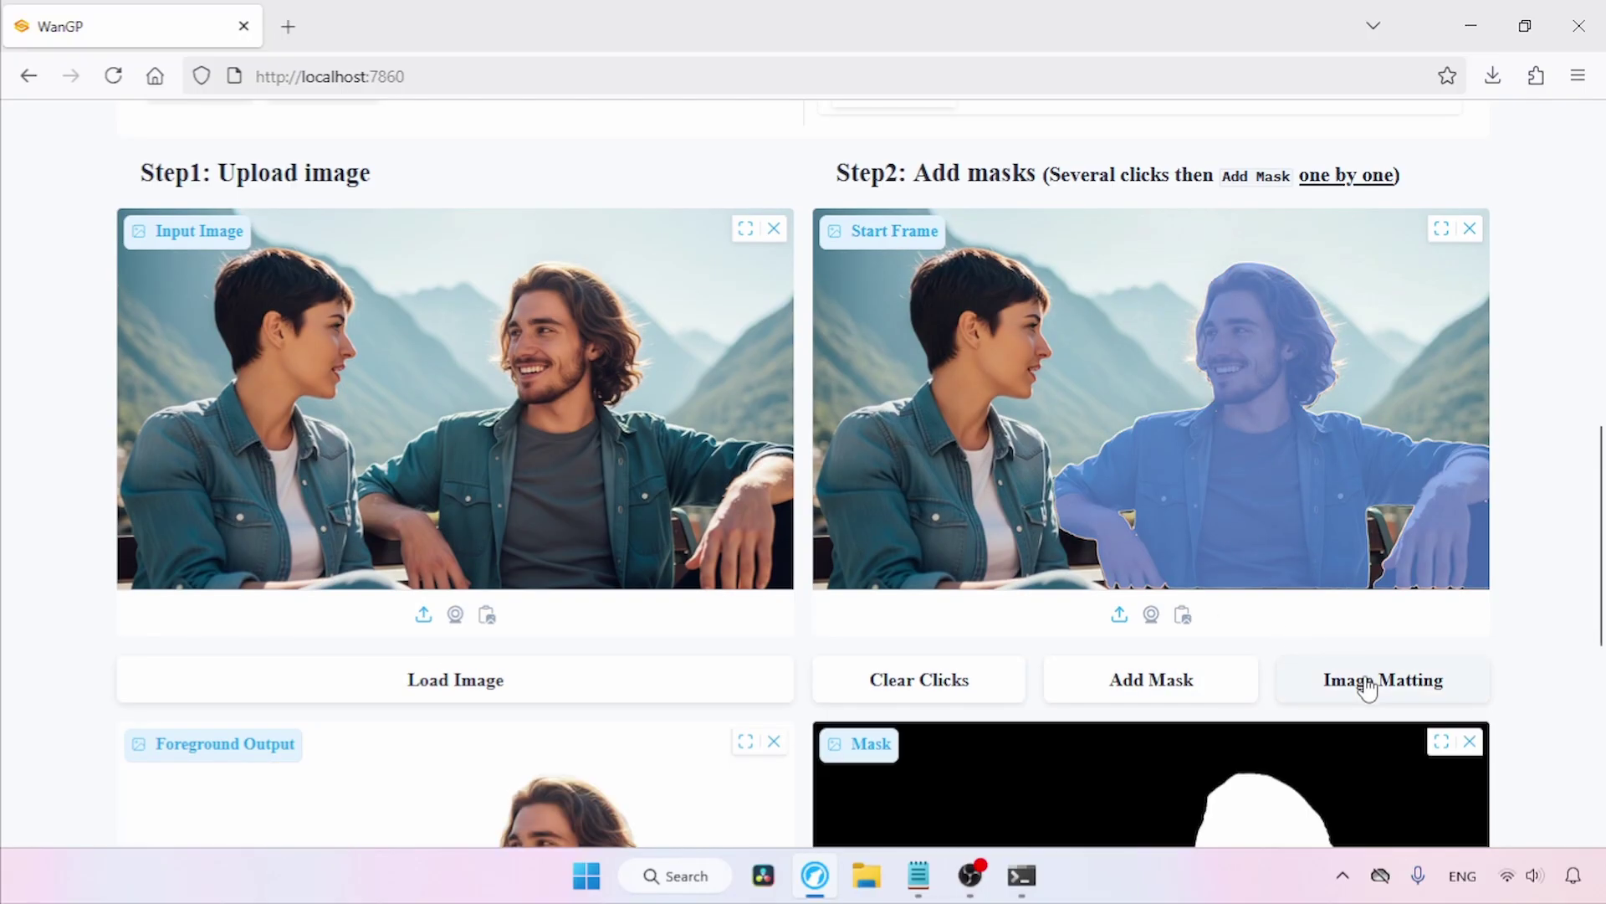
drag(1598, 452, 1590, 627)
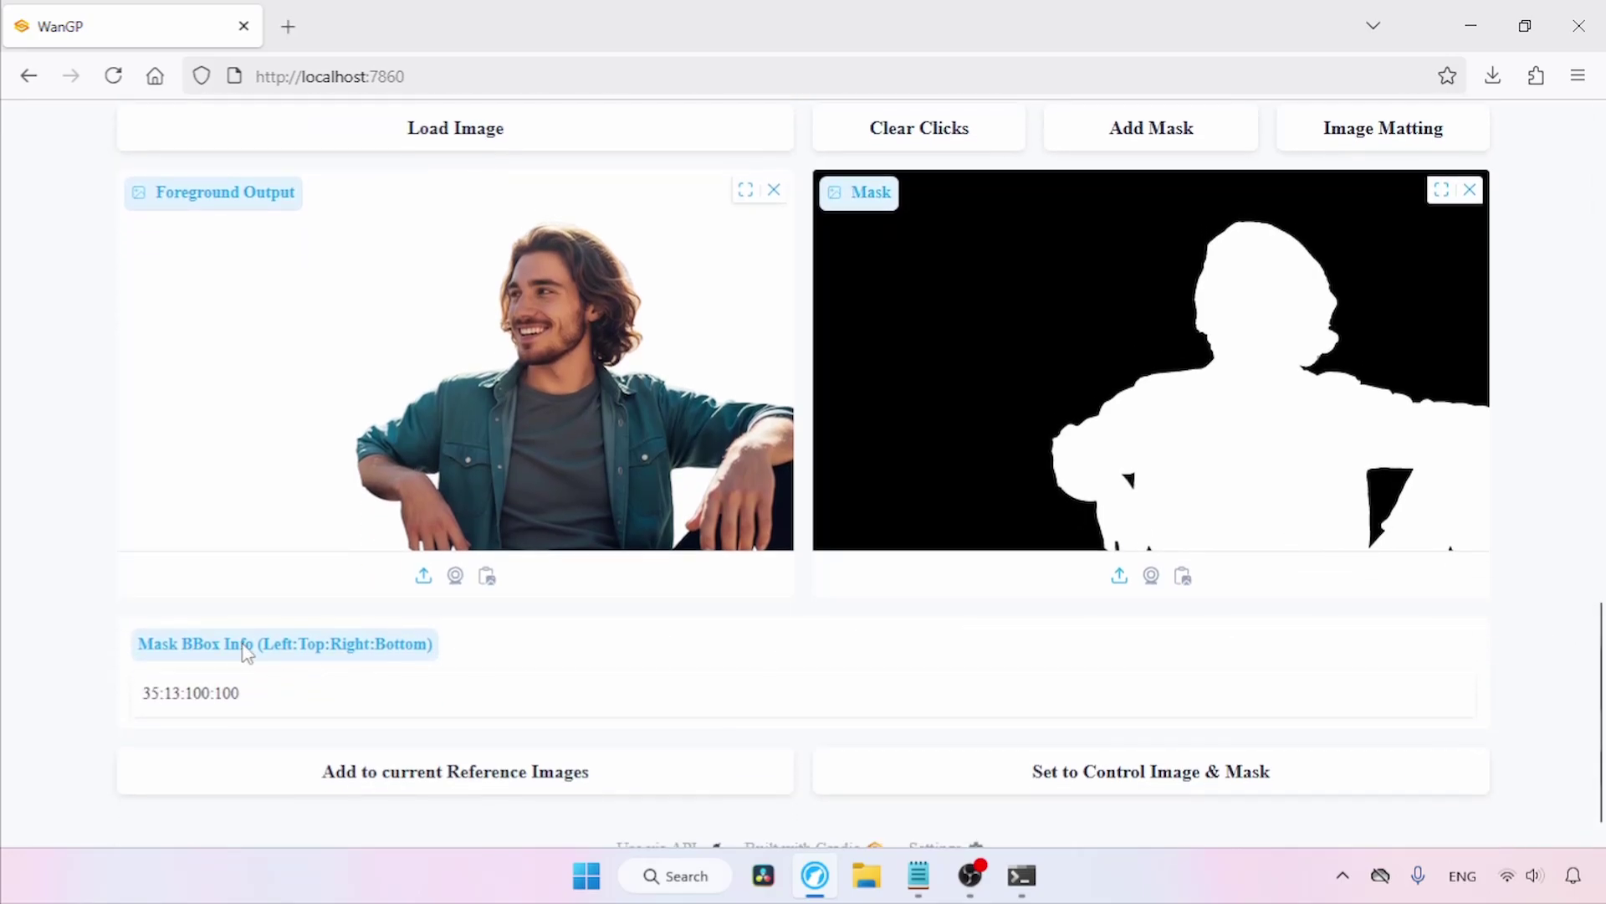
Paste the man's bounding box 35:13:100:100 on a new note line labelled Man
drag(256, 692, 138, 693)
key(ctrl+c)
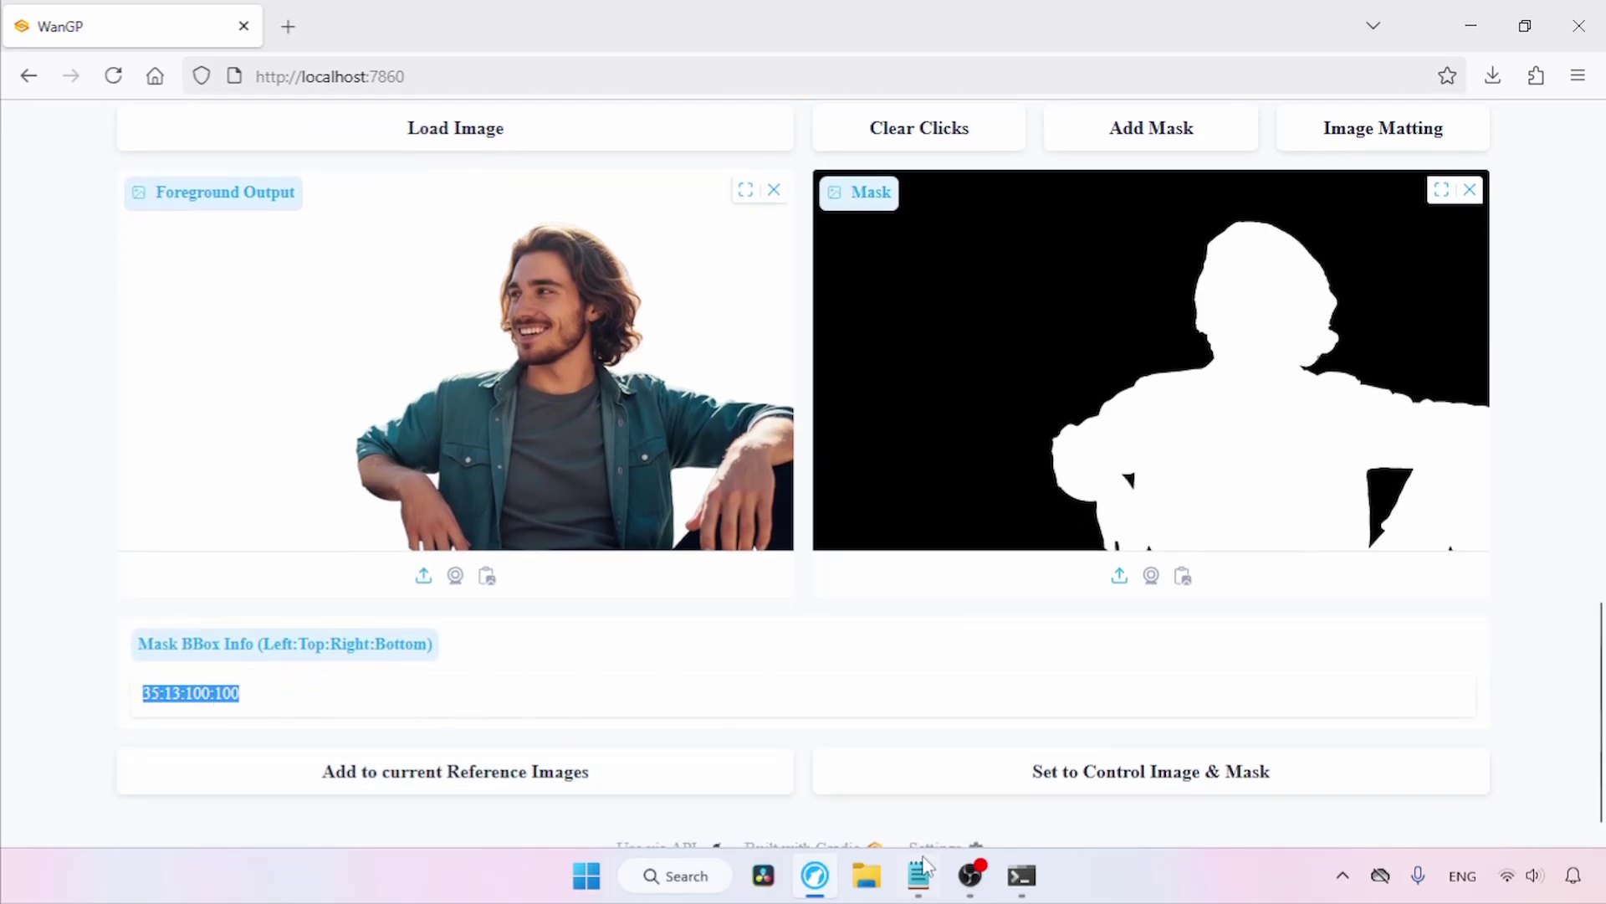
click(919, 875)
key(Return)
key(ctrl+v)
text(Man)
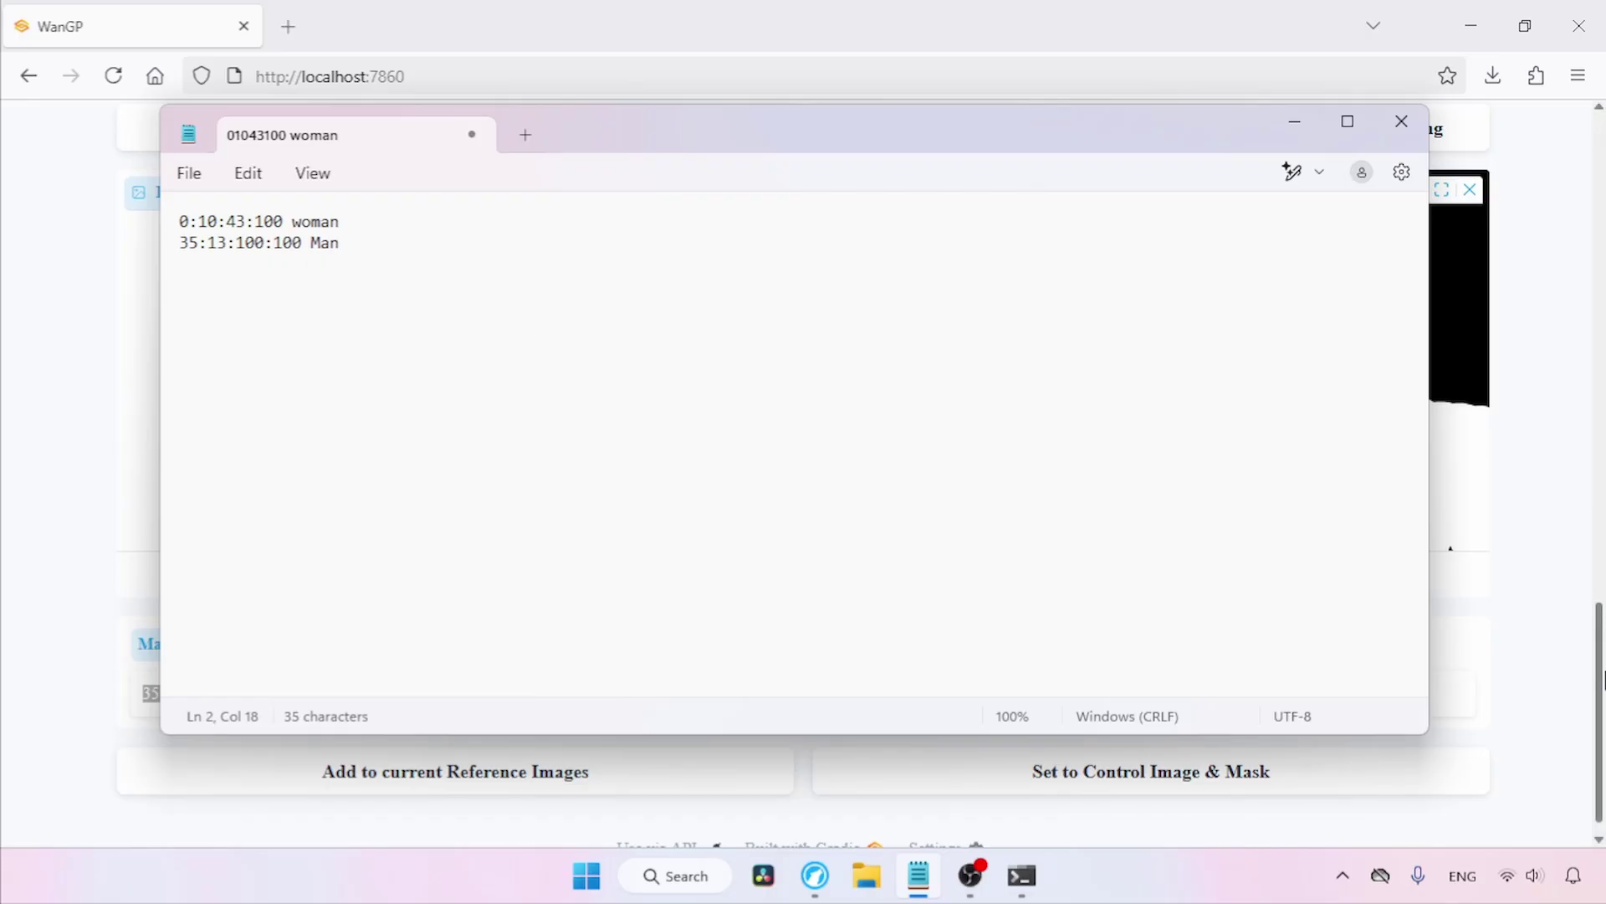
Back in the Video Generator, paste the woman's box 0:10:43:100 into Speakers Locations
drag(1599, 677, 1599, 126)
click(192, 210)
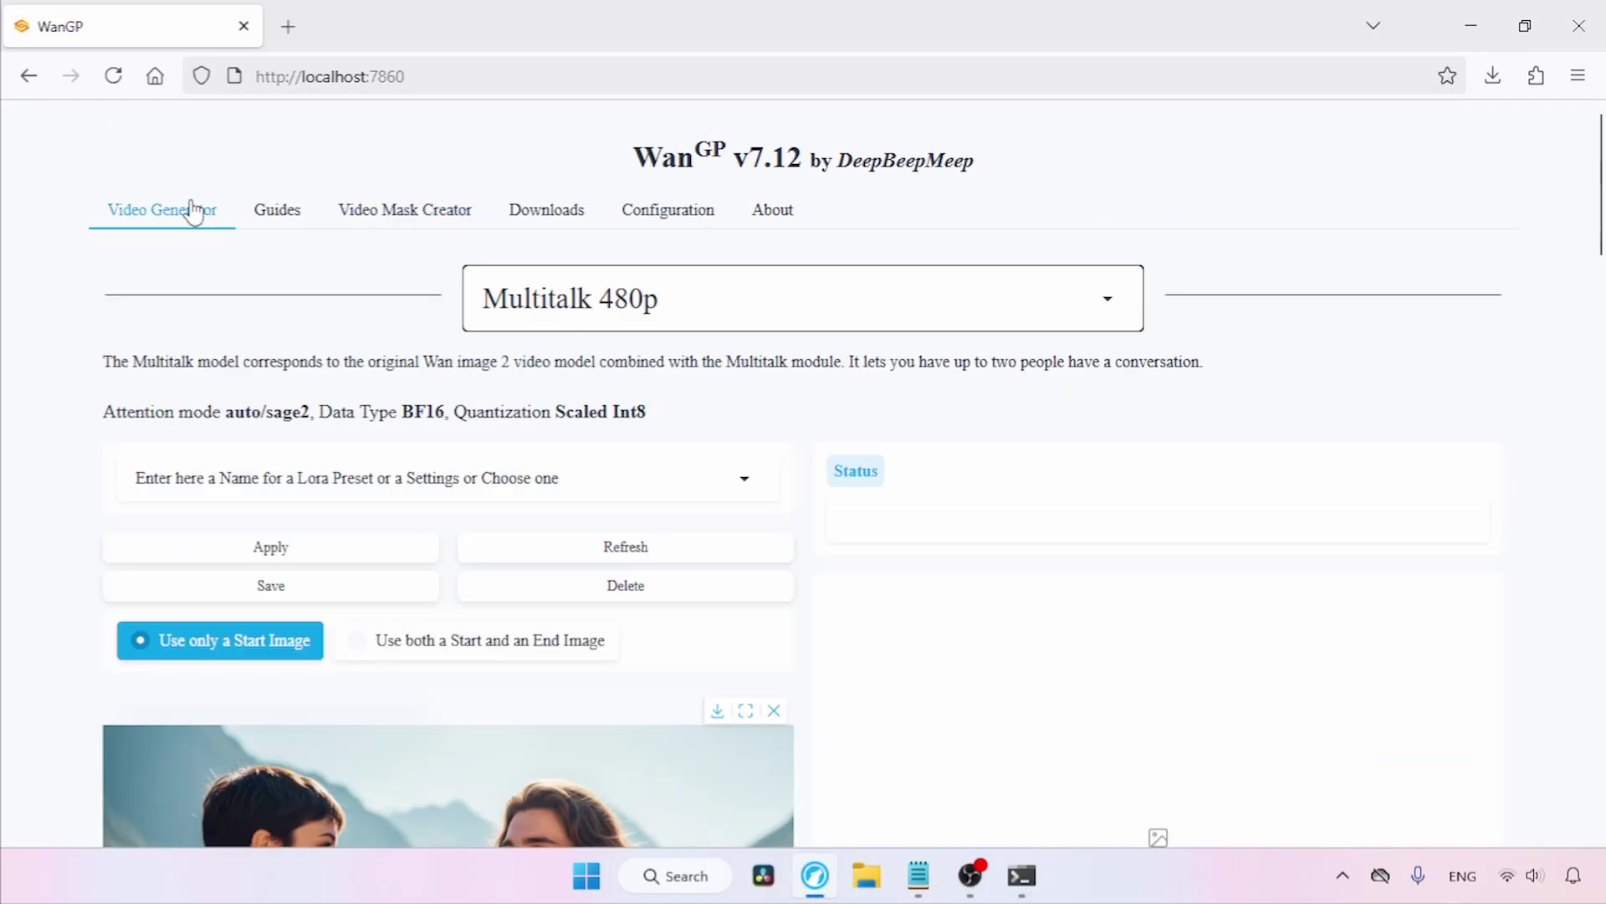
drag(1600, 184, 1598, 435)
click(336, 533)
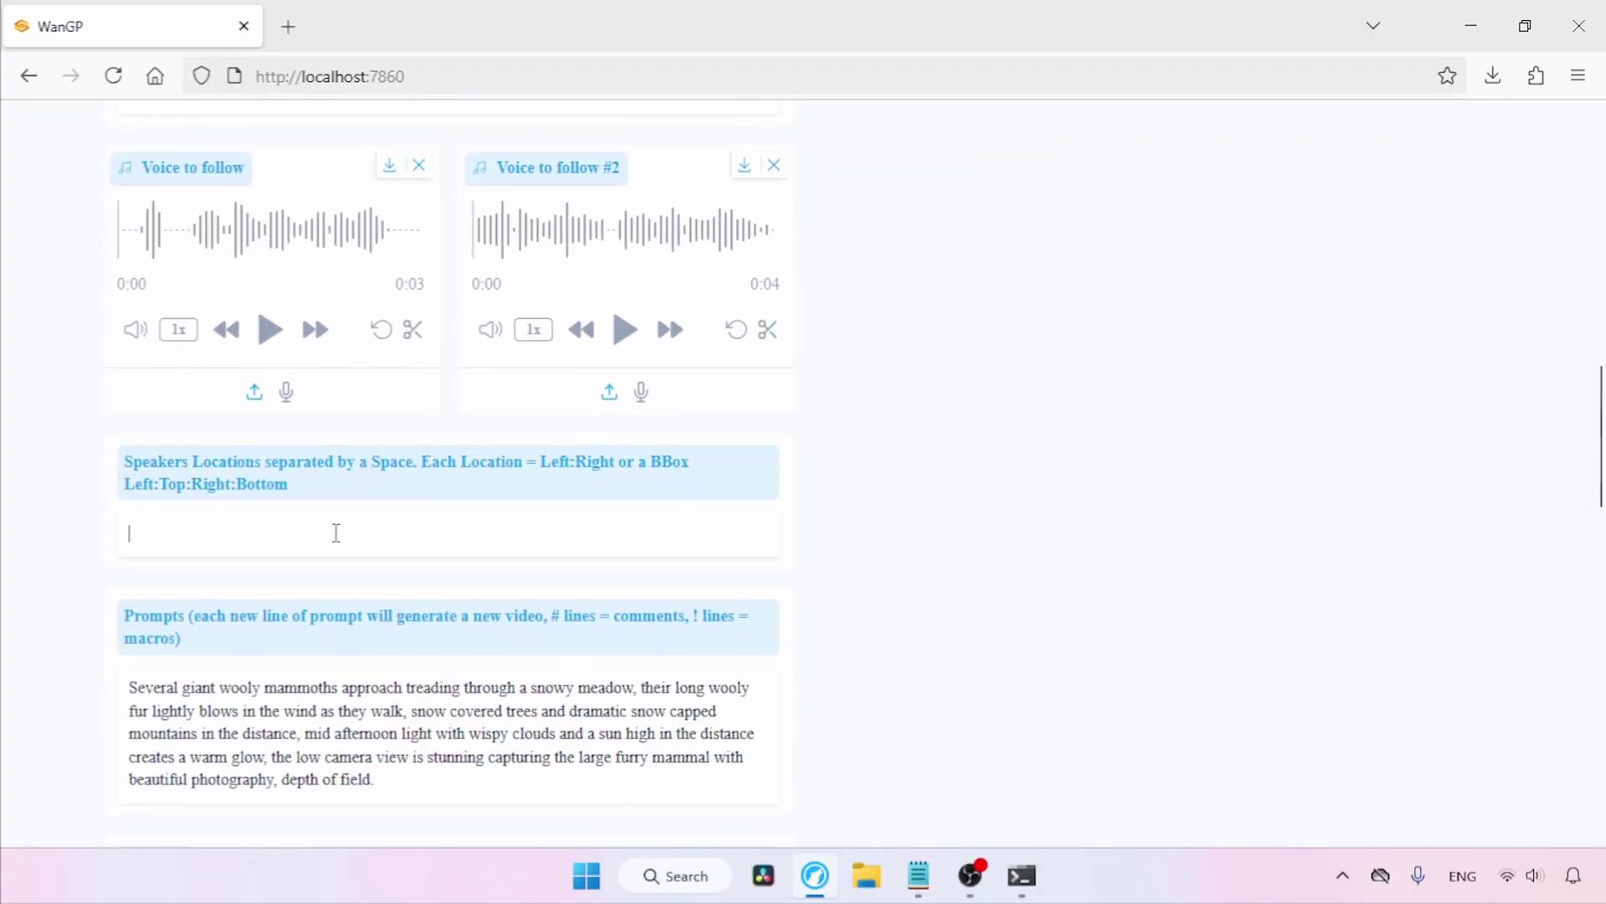
click(918, 875)
click(288, 222)
key(shift+Home)
key(ctrl+c)
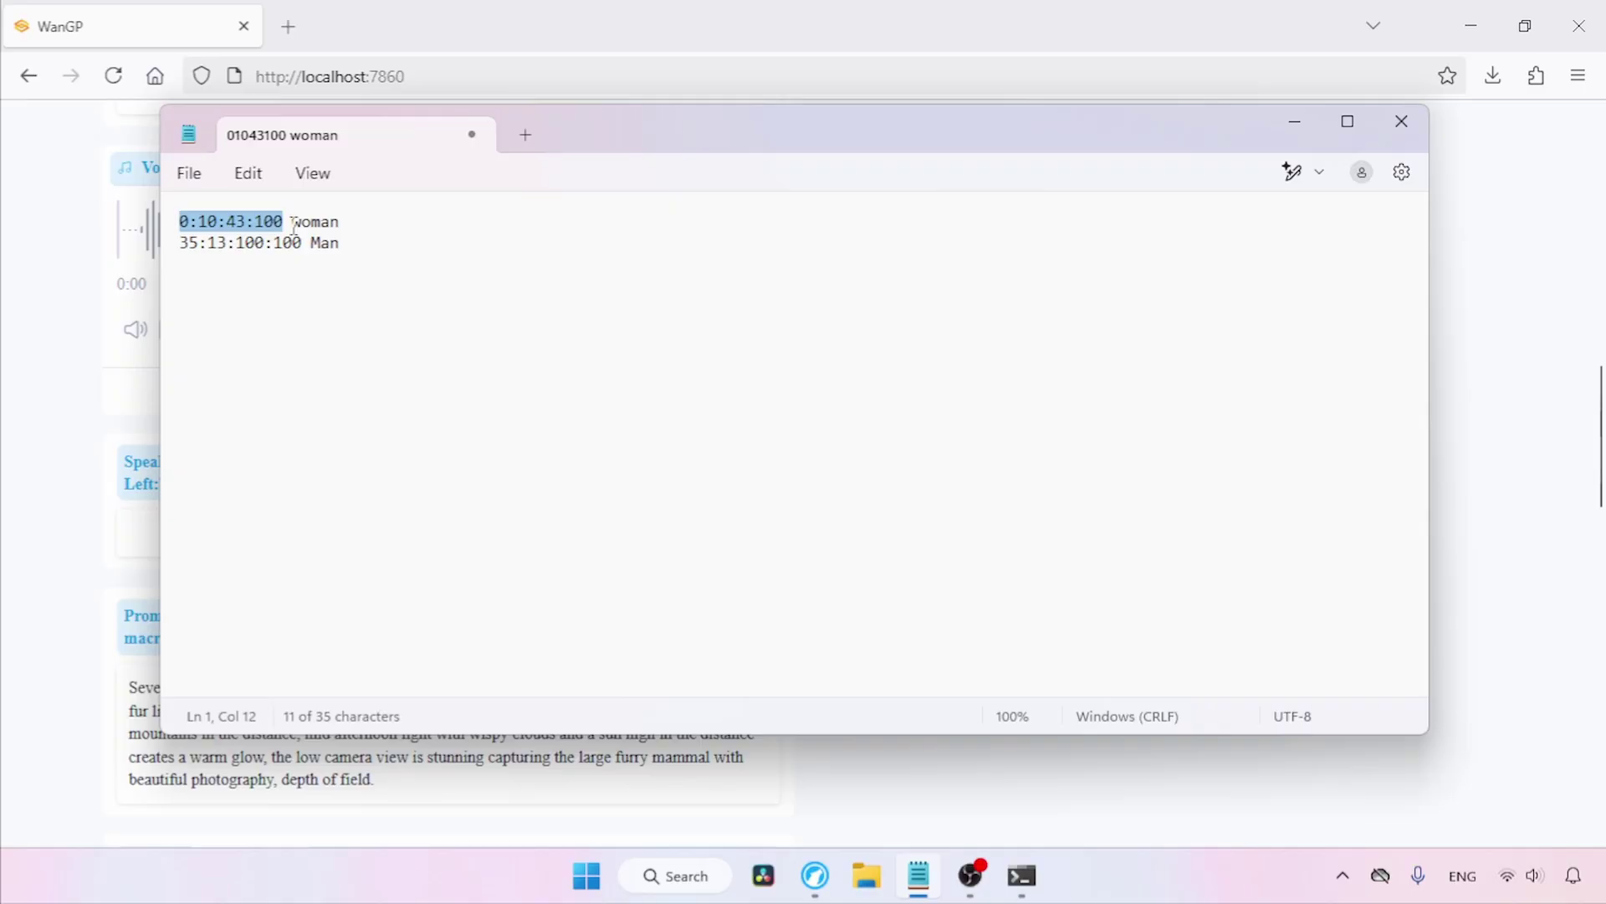
click(144, 536)
key(ctrl+v)
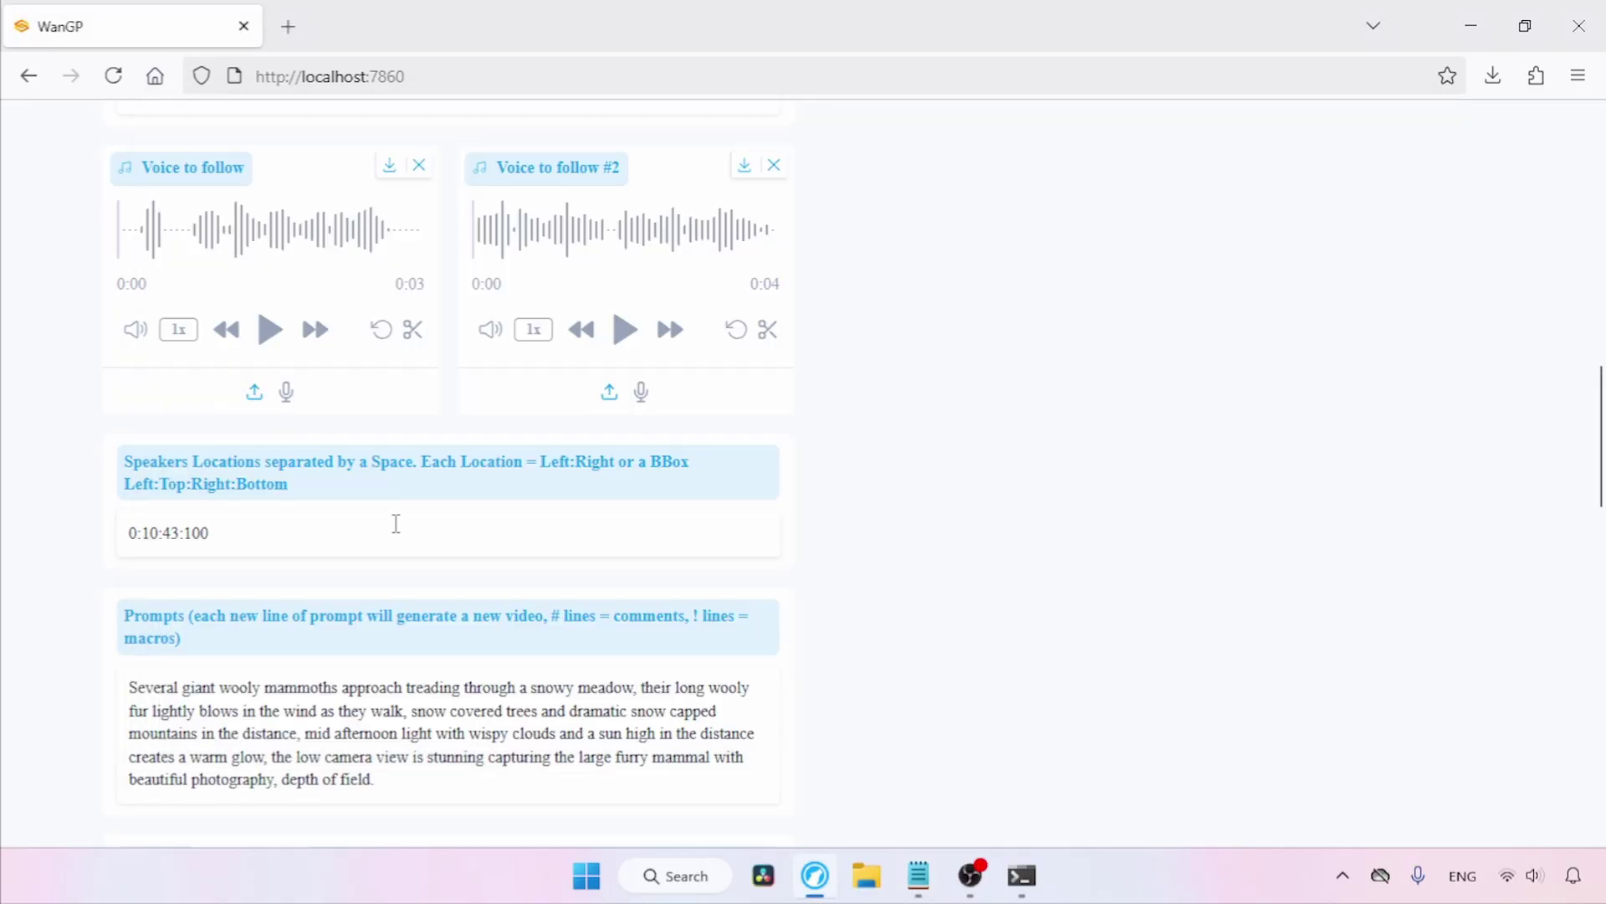
Append the man's box 35:13:100:100 after the woman's in the same field
click(919, 875)
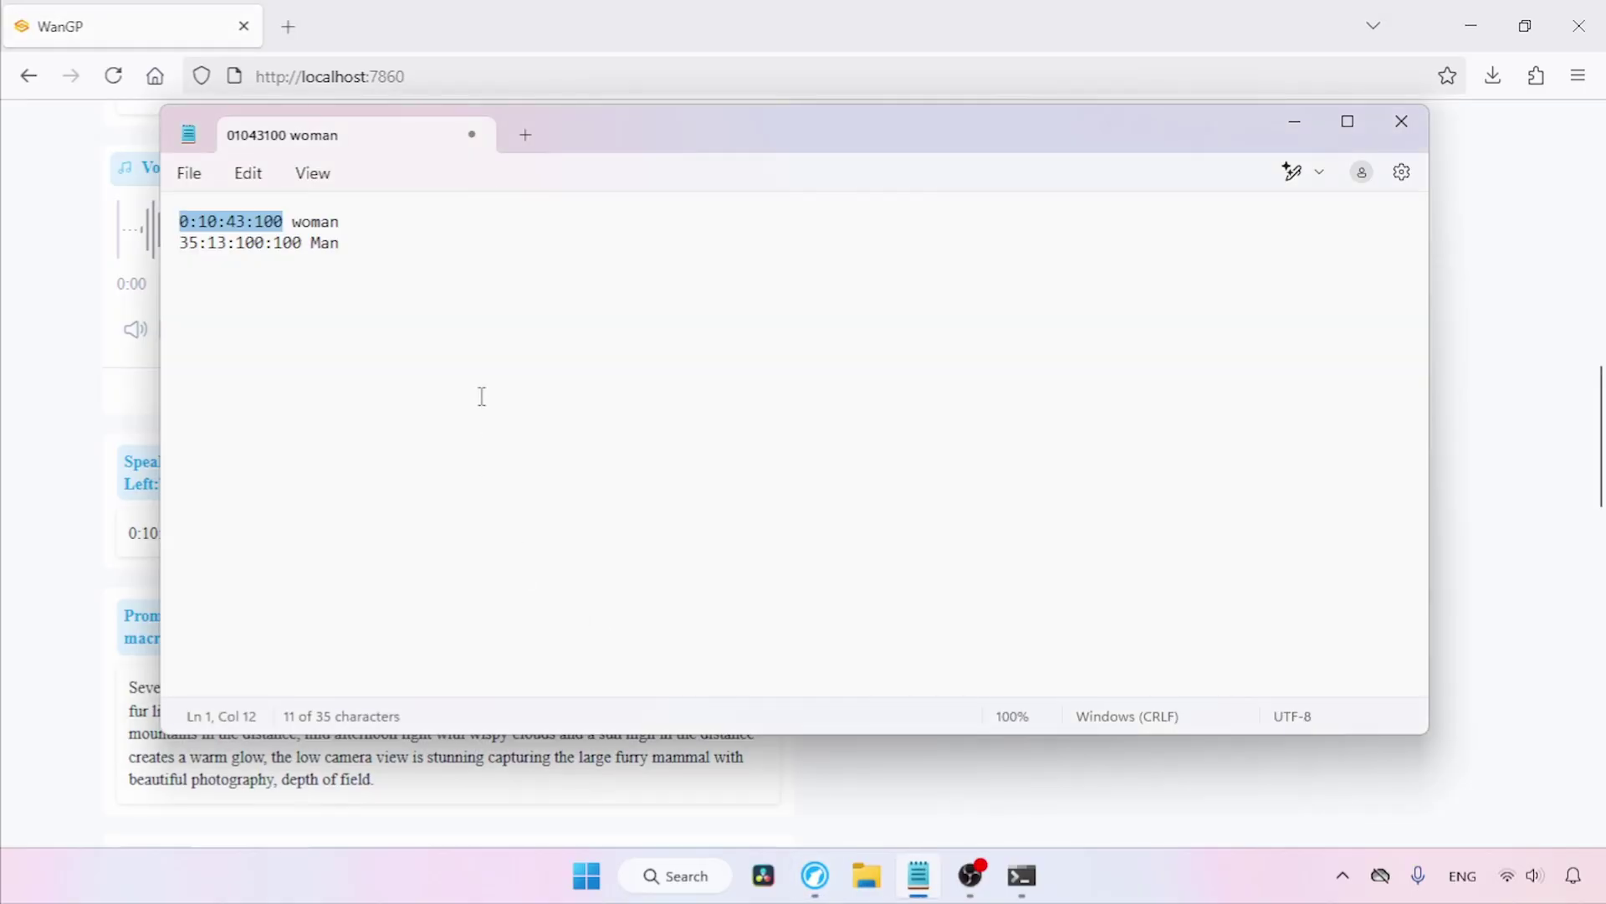
click(302, 243)
drag(302, 242, 167, 250)
key(ctrl+c)
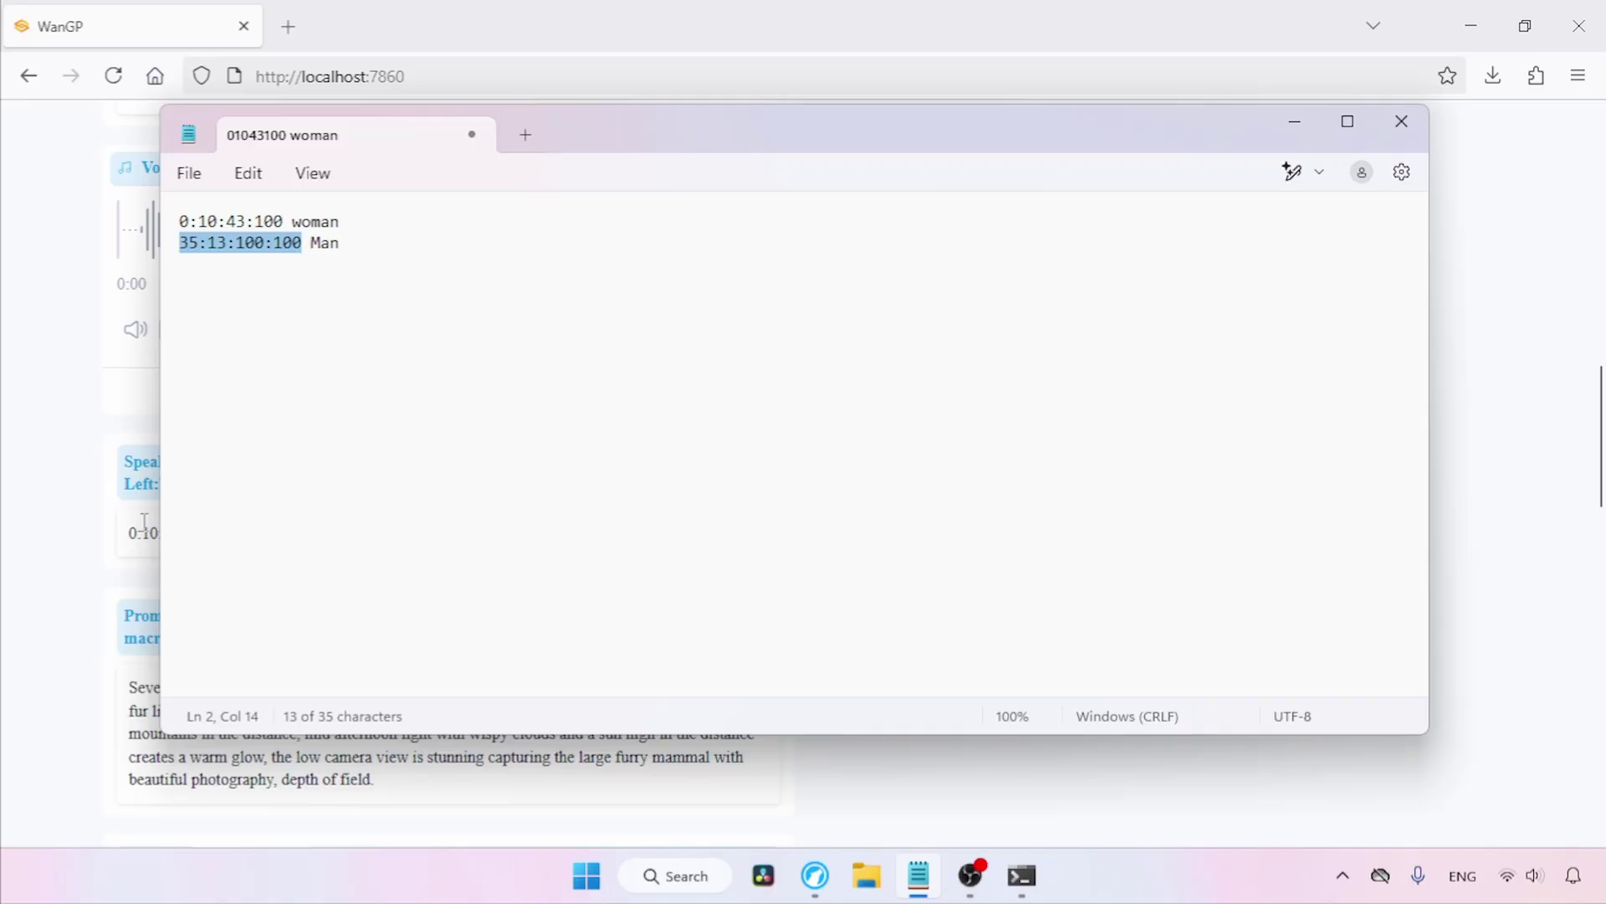
click(144, 520)
click(309, 537)
key(ctrl+v)
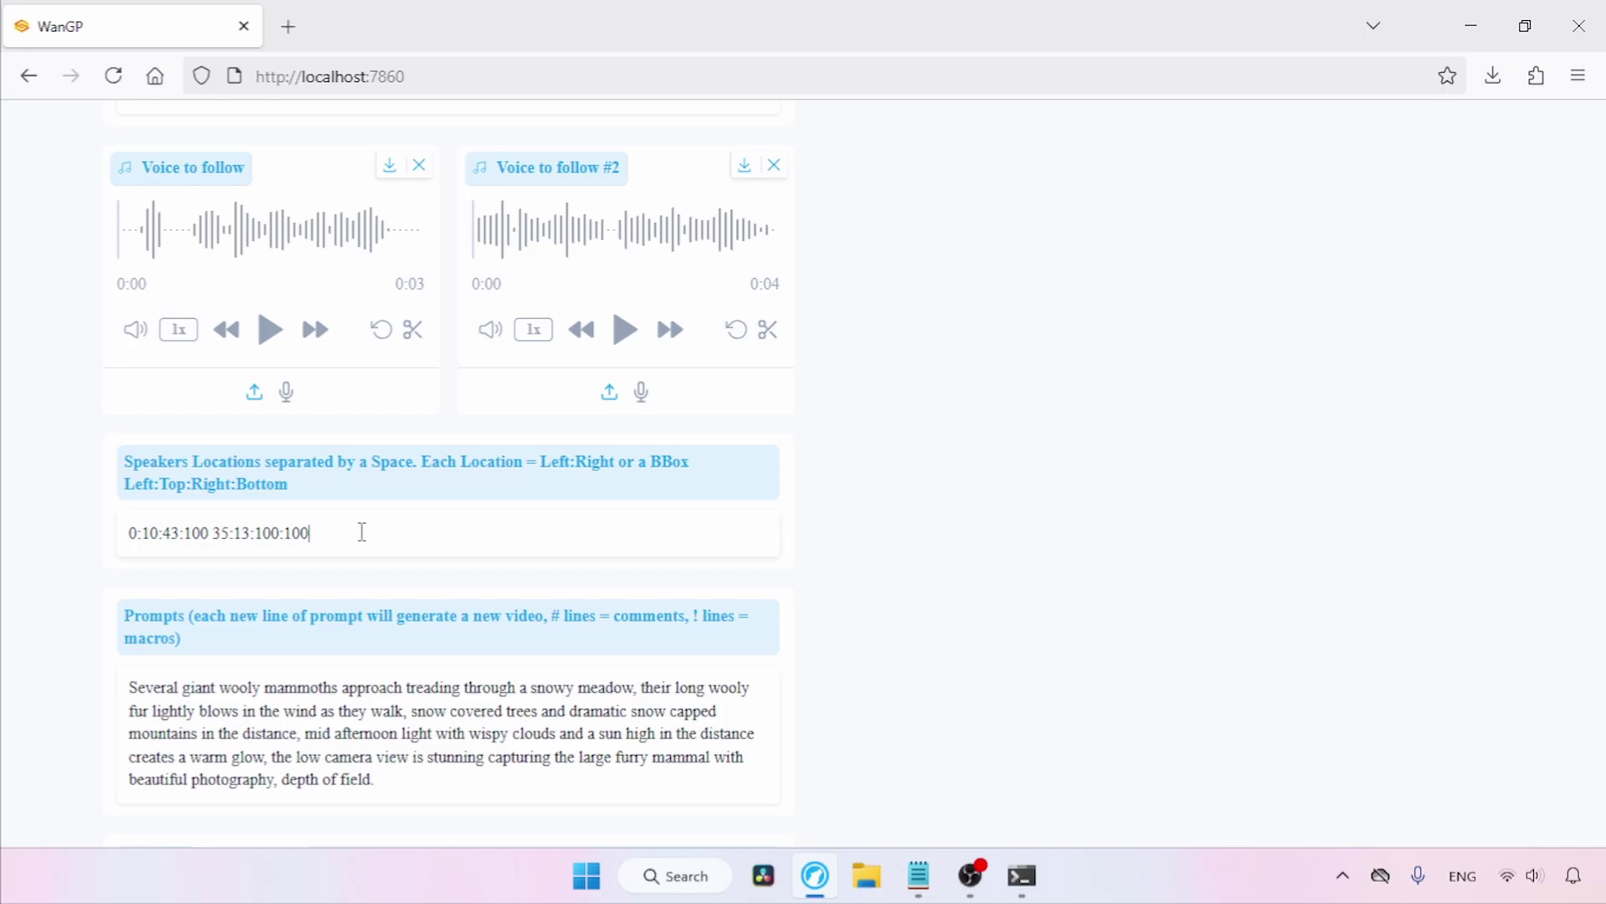
Replace the prompt with 'a woman asking about weekend plan the man replies', keeping 832x480 (16:9)
scroll(1602, 448, down, 3)
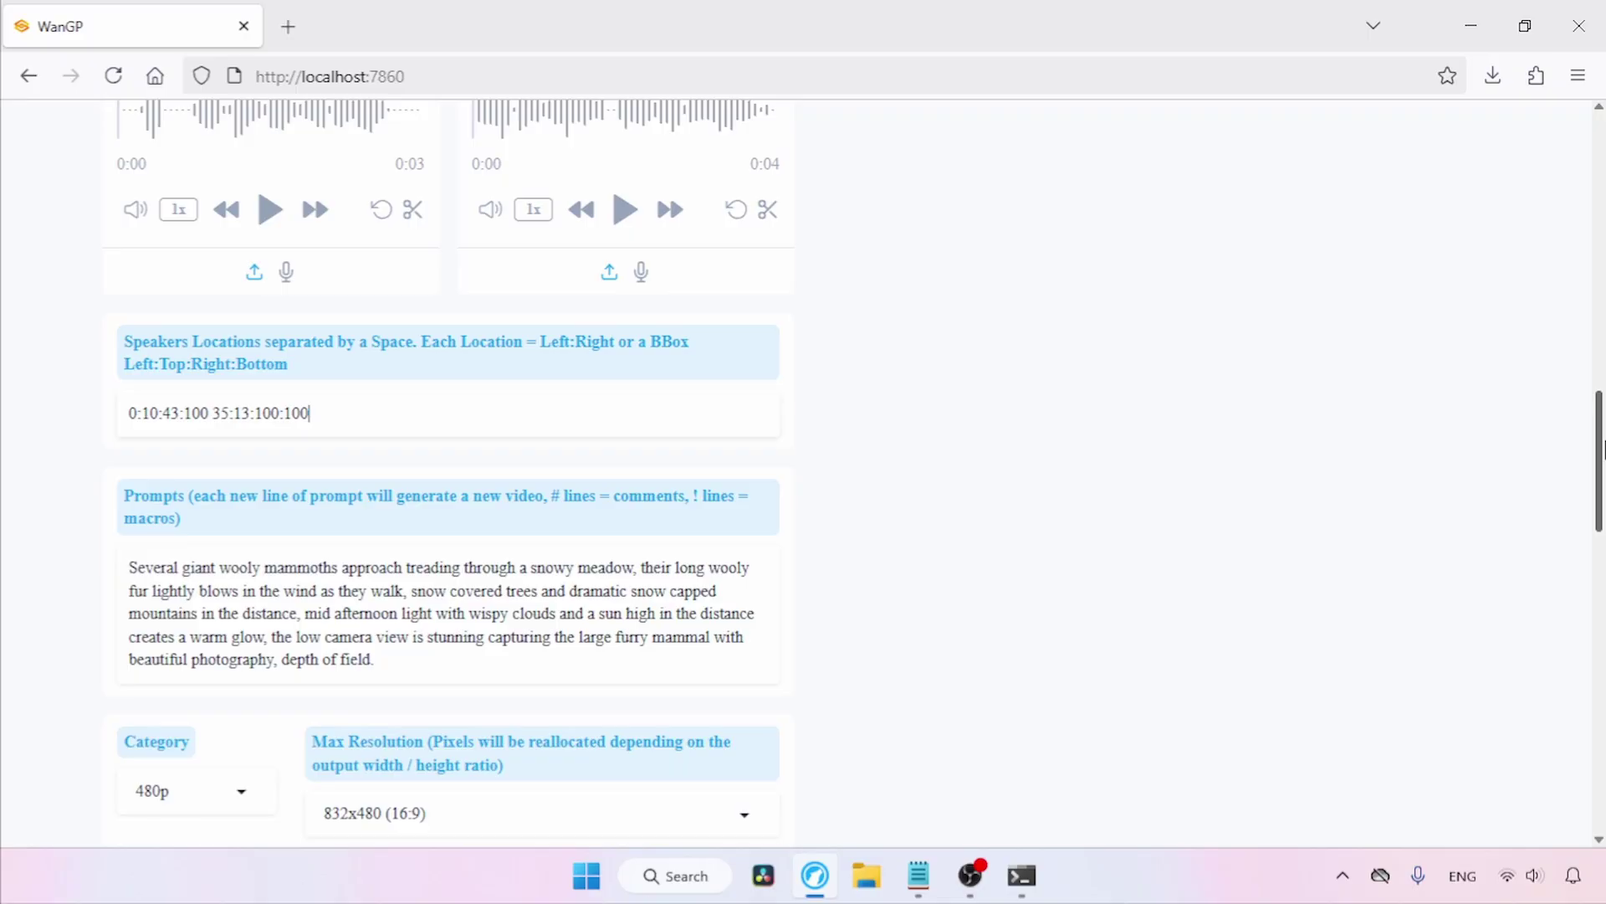
scroll(1602, 447, down, 3)
drag(769, 472, 93, 383)
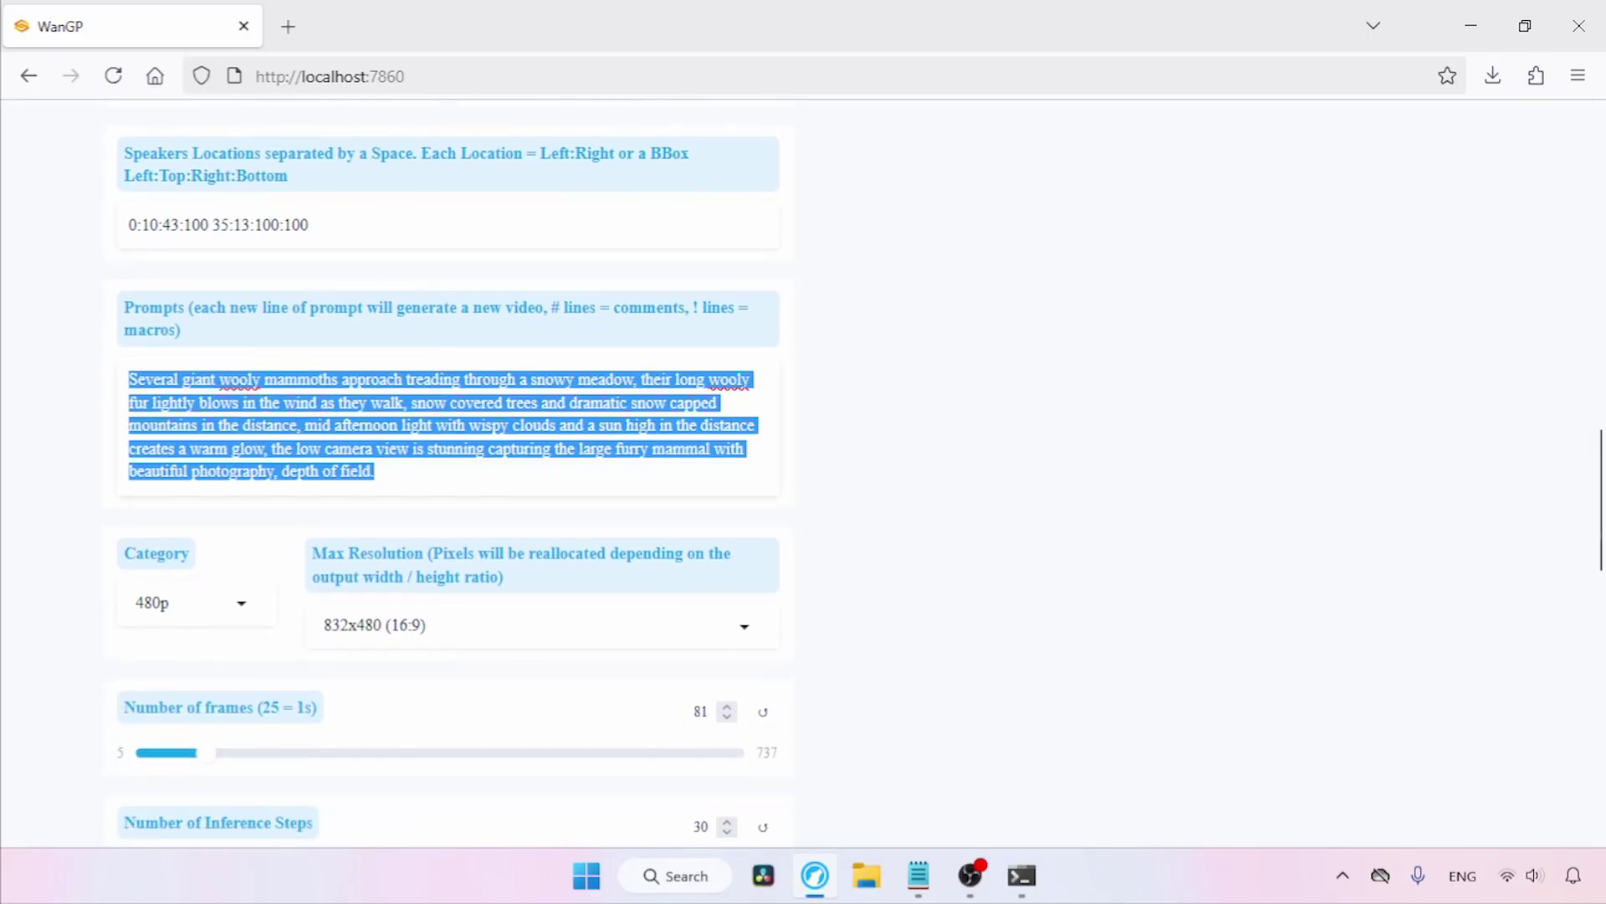
text(a woman asking about weekend plan the )
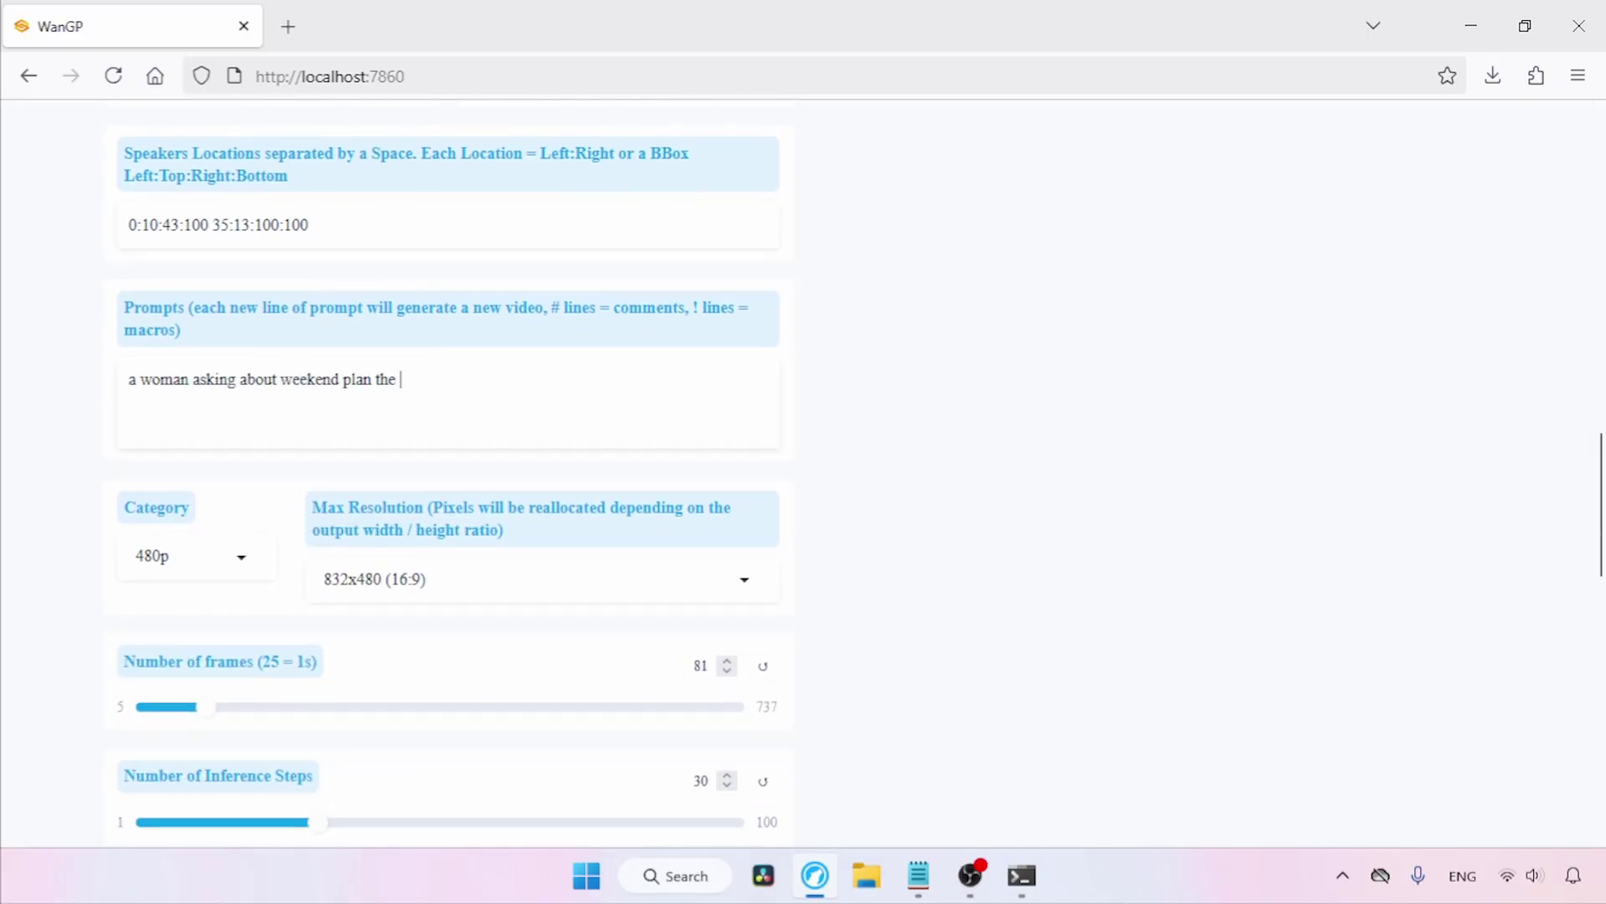
text(man replies)
click(745, 579)
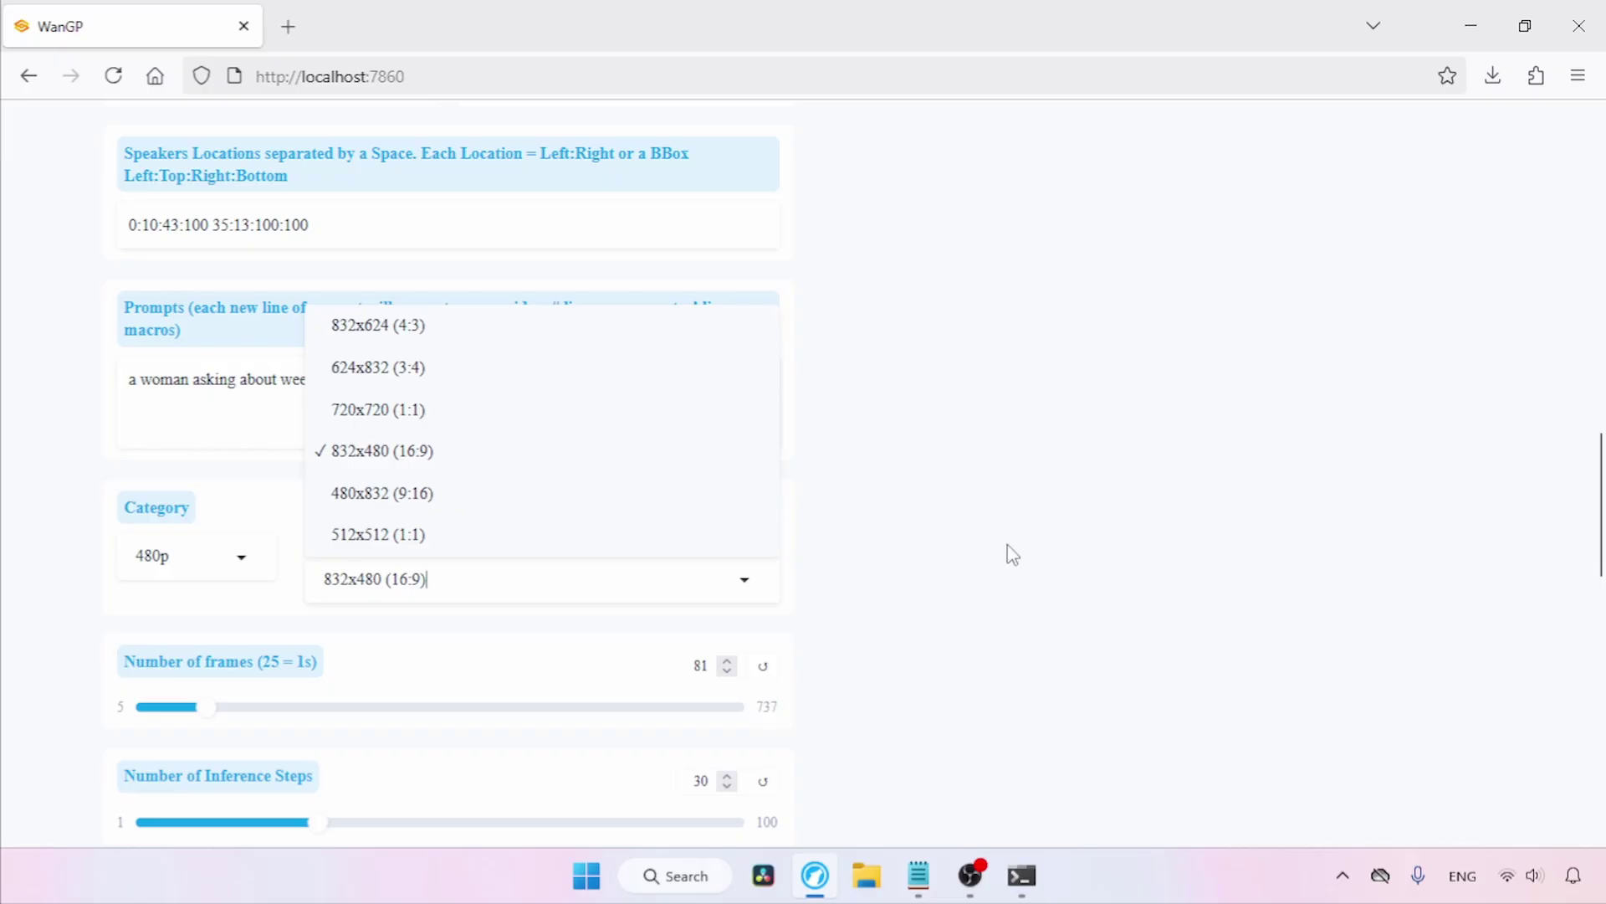
click(1017, 569)
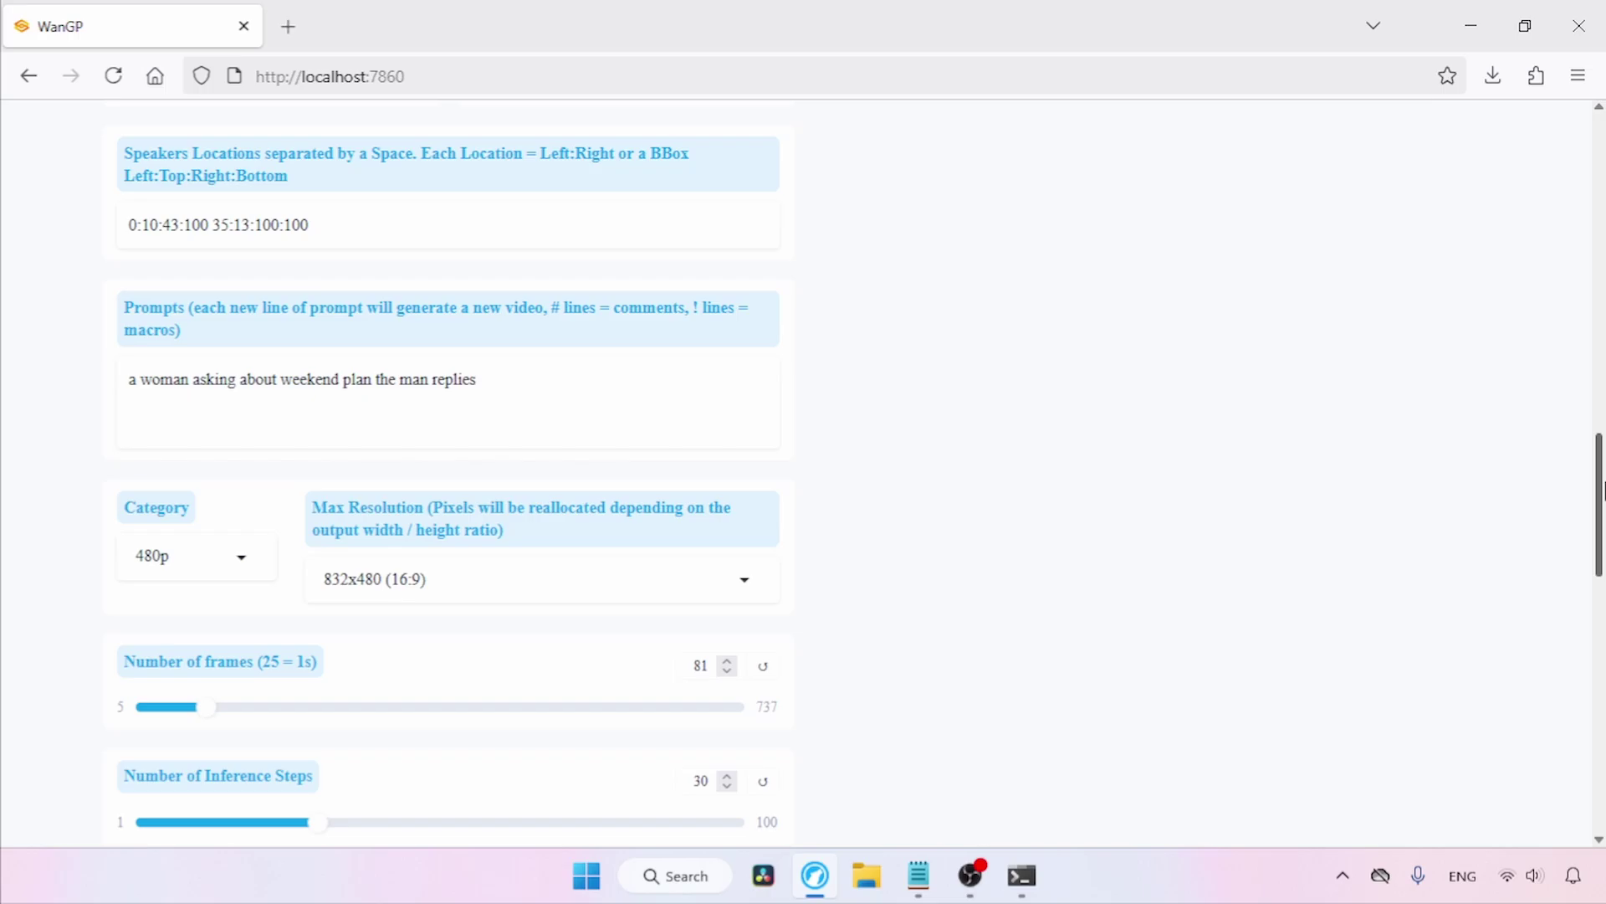
Compute 8 seconds × 25 fps in Calculator and set the number of frames from 81 to 200
drag(1601, 487, 1602, 527)
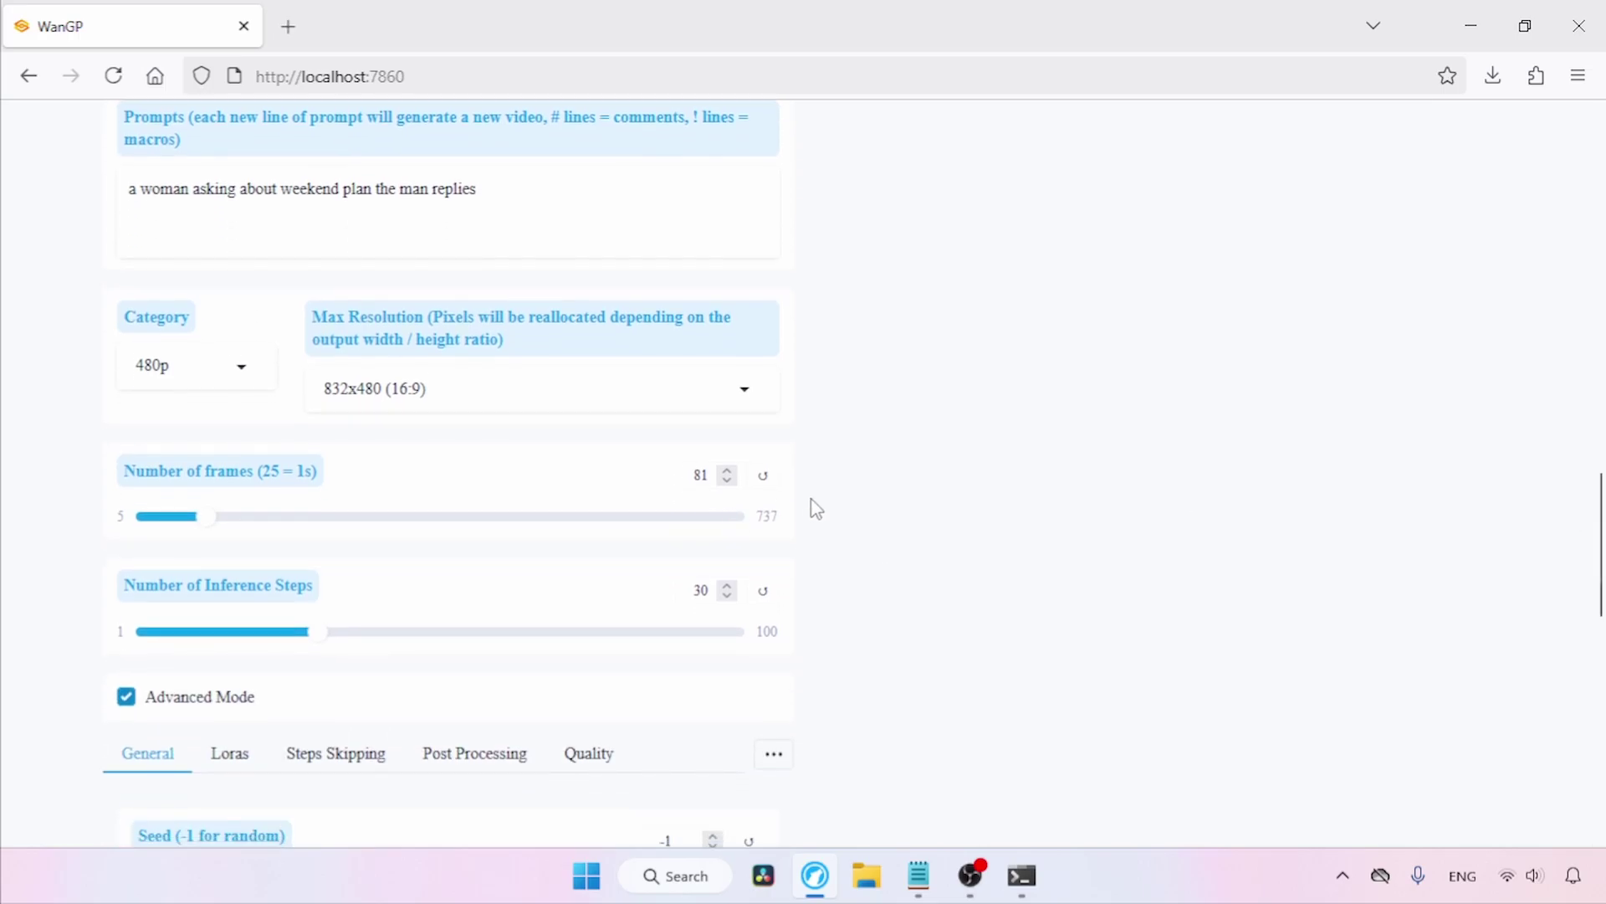
drag(1599, 530, 1601, 441)
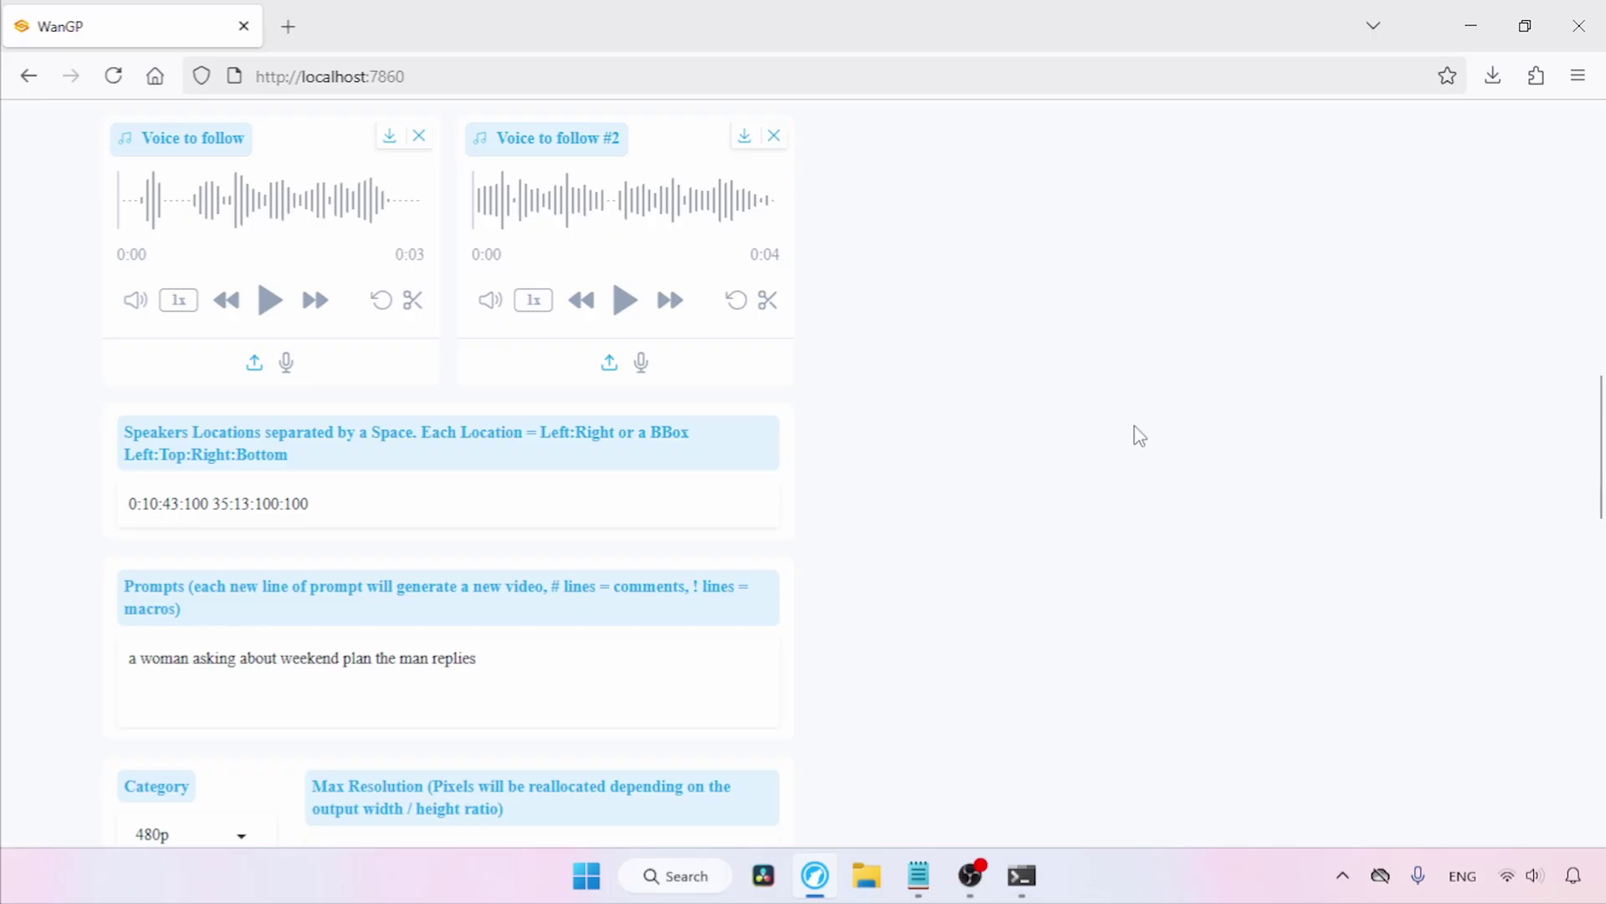
drag(1601, 418, 1601, 540)
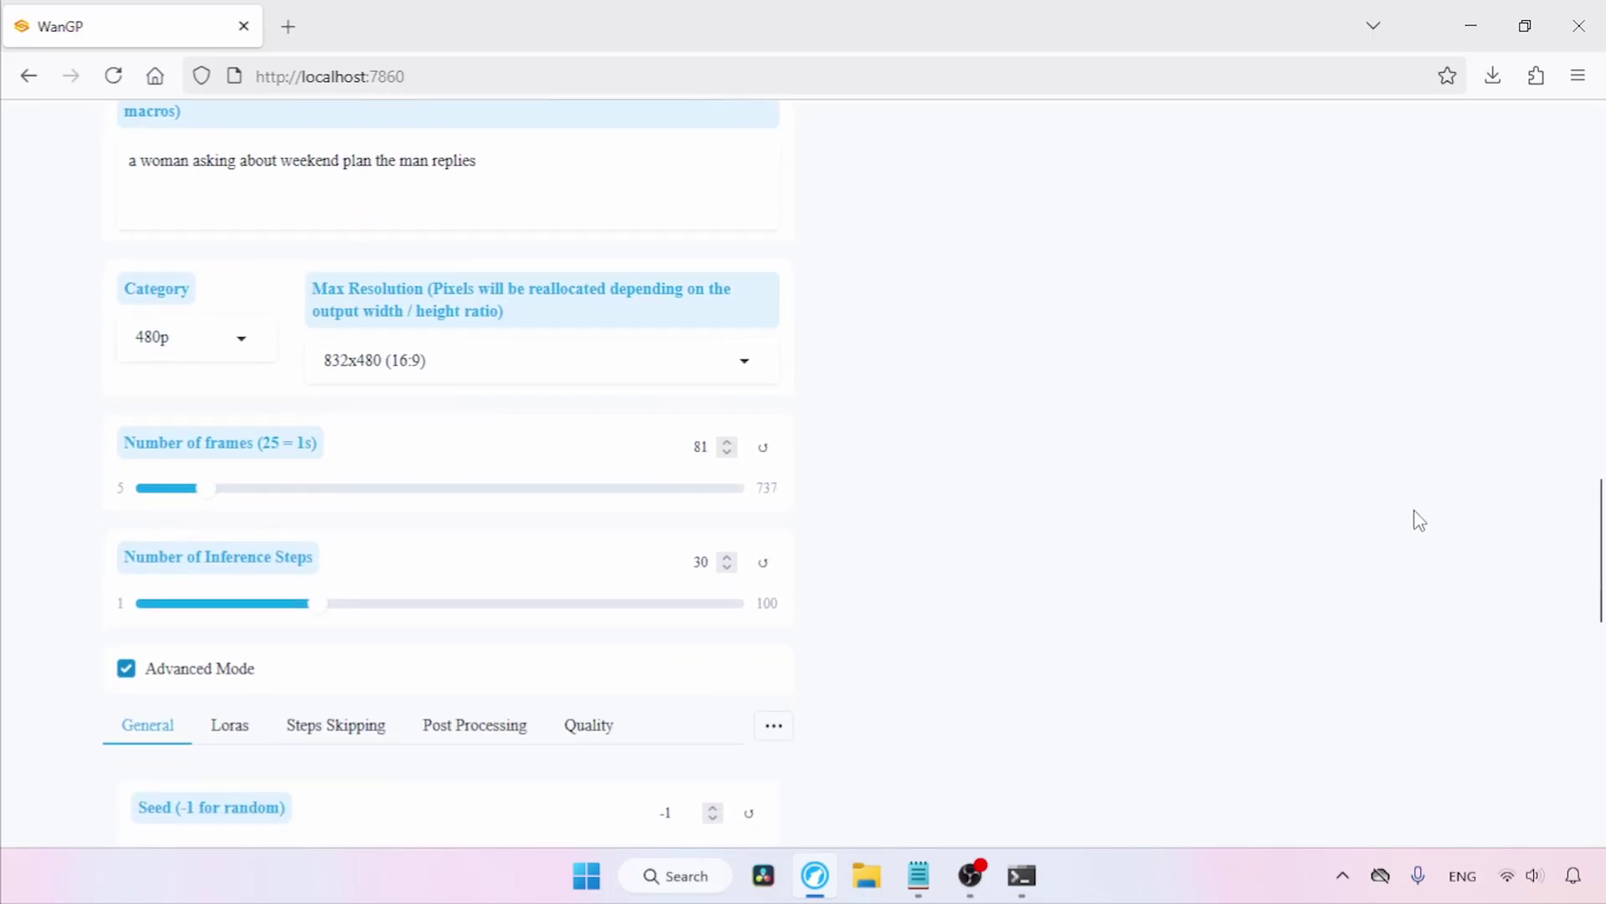
double_click(701, 447)
key(super)
text(ca)
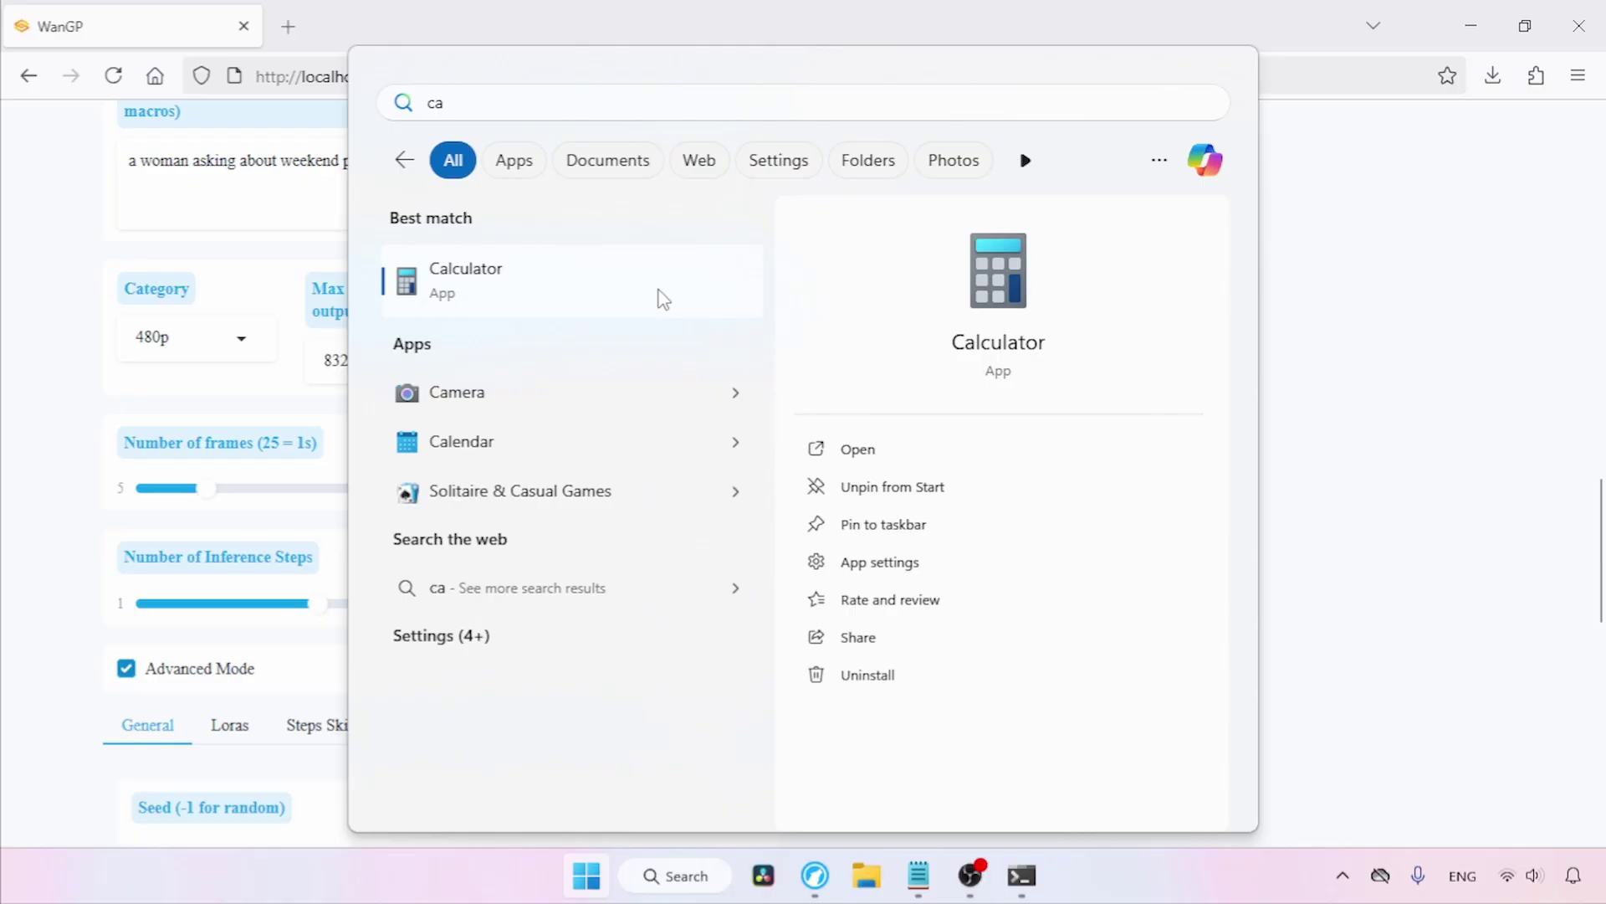
click(660, 303)
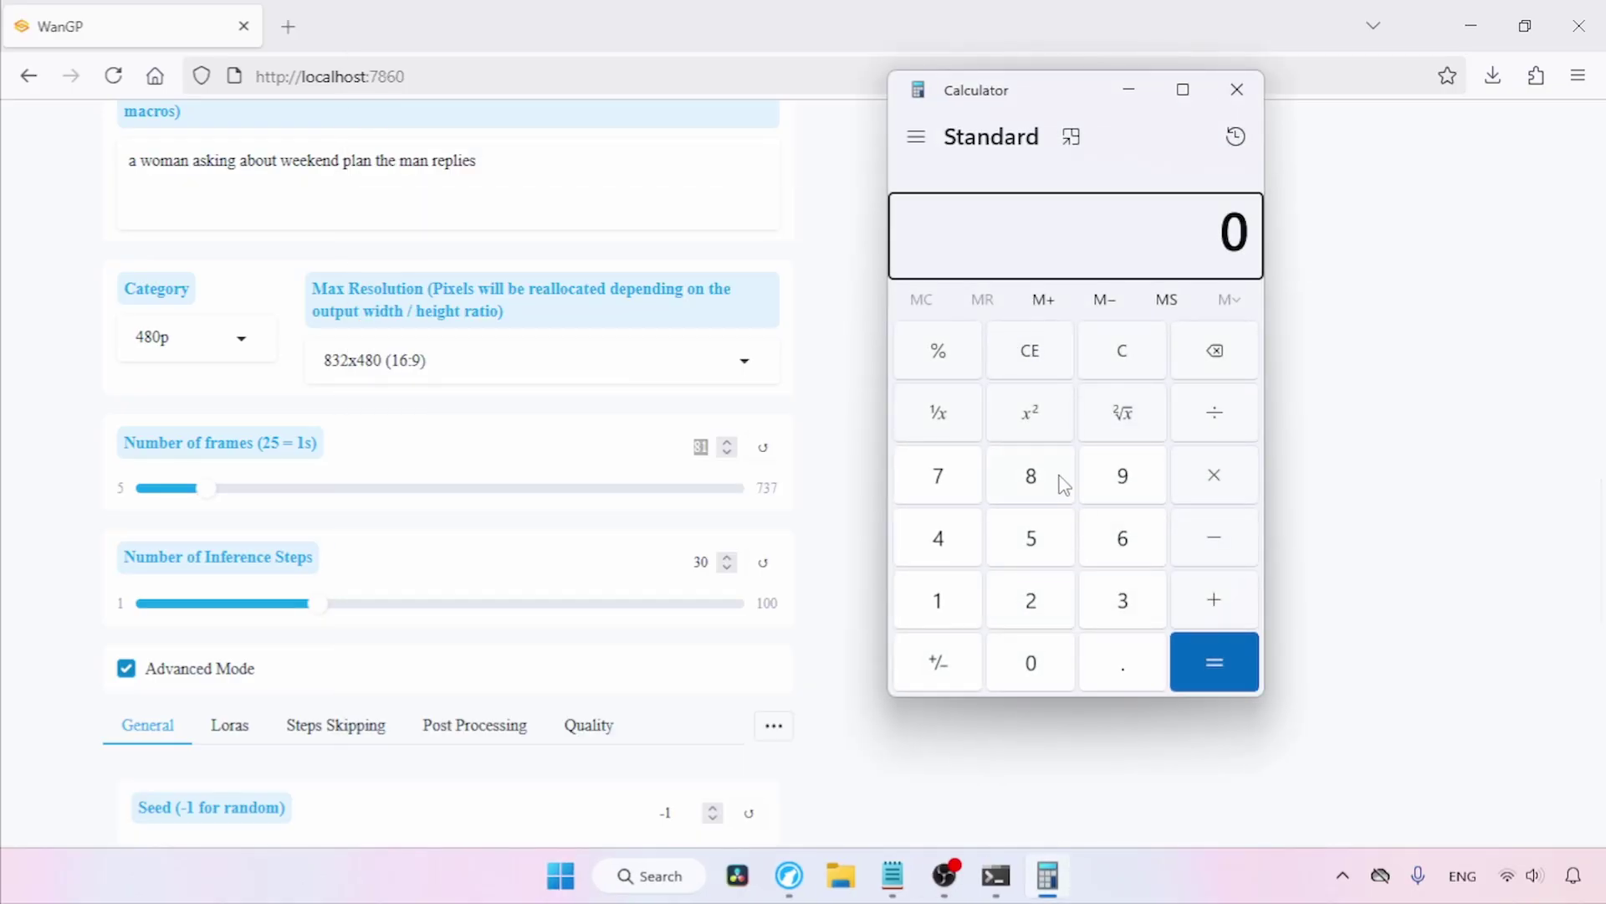
click(1031, 476)
click(1214, 476)
click(1032, 600)
click(1031, 538)
click(1214, 661)
click(1236, 89)
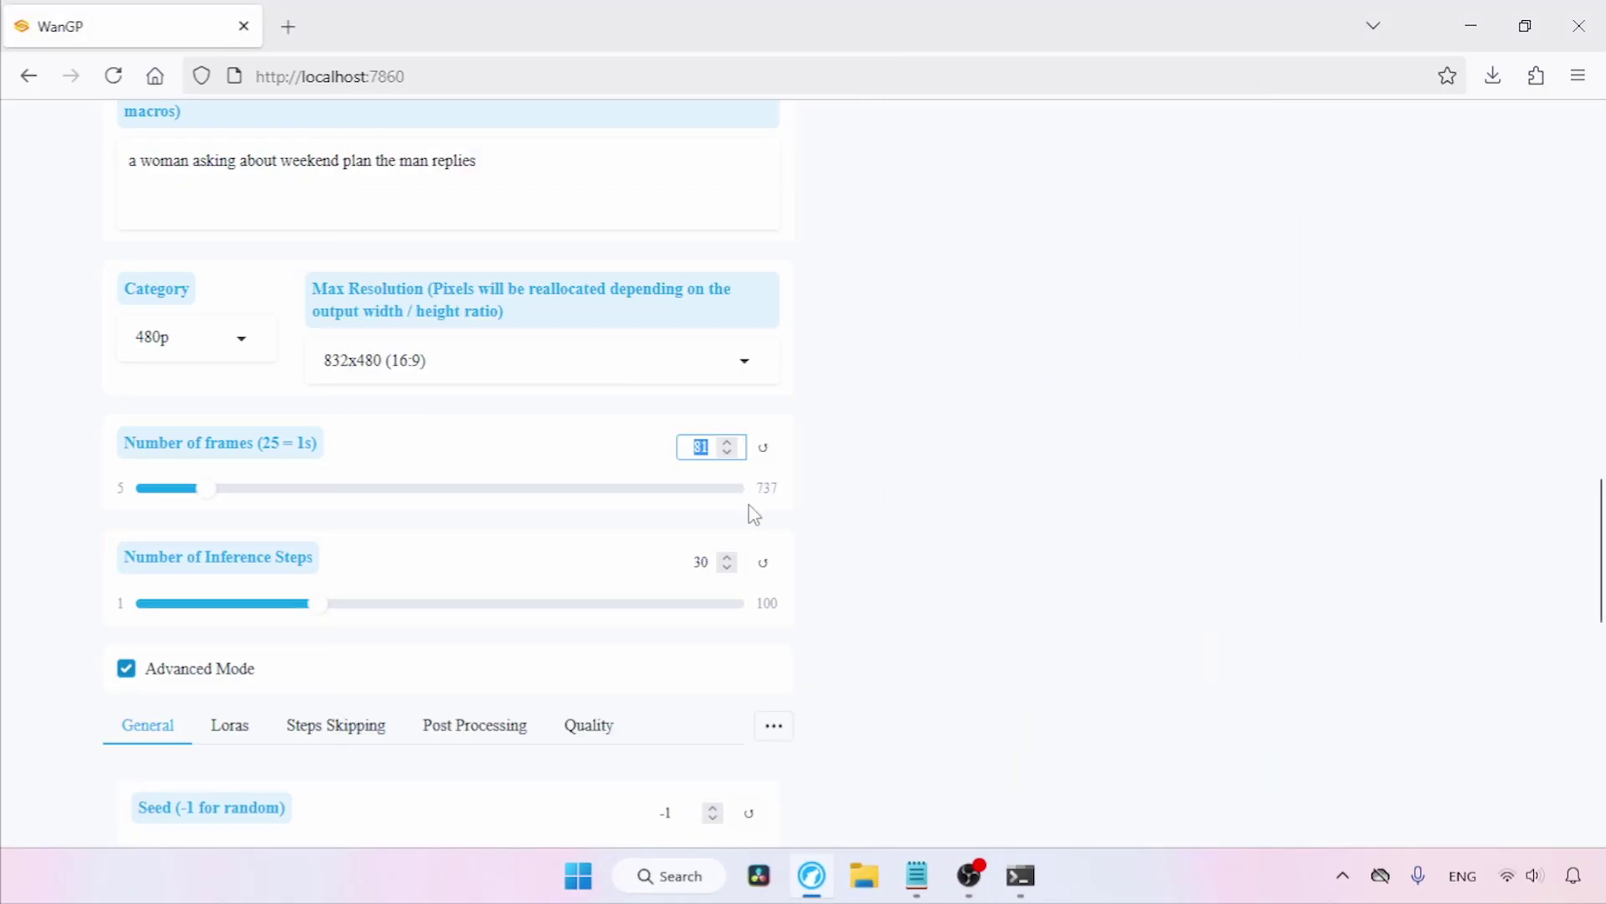
text(200)
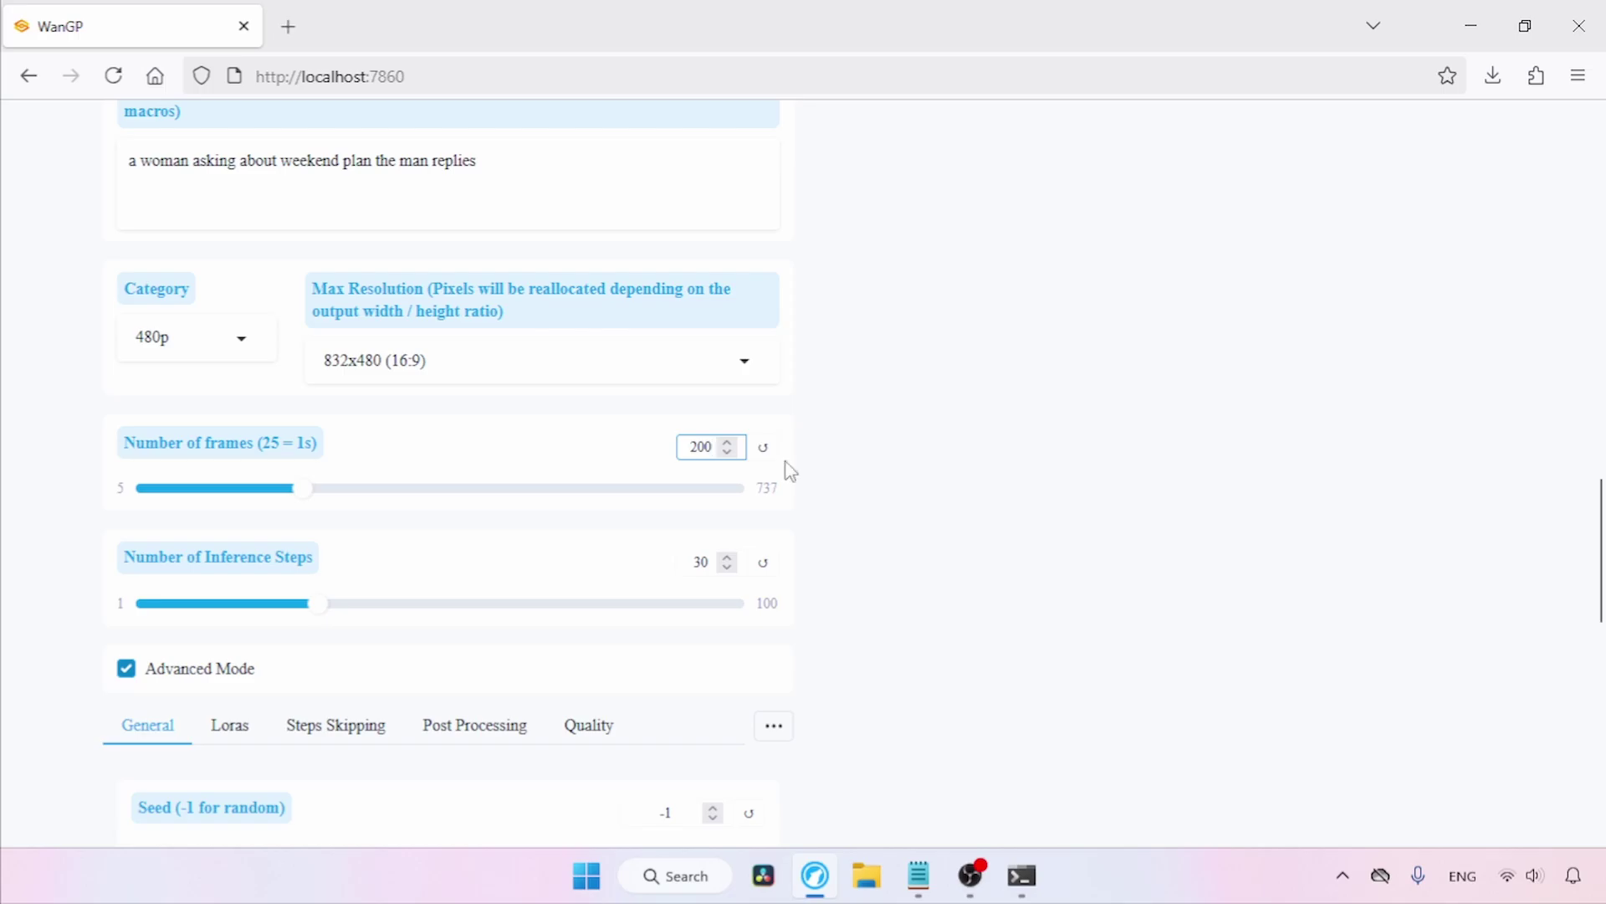
Change the number of inference steps from 30 to 8
double_click(701, 562)
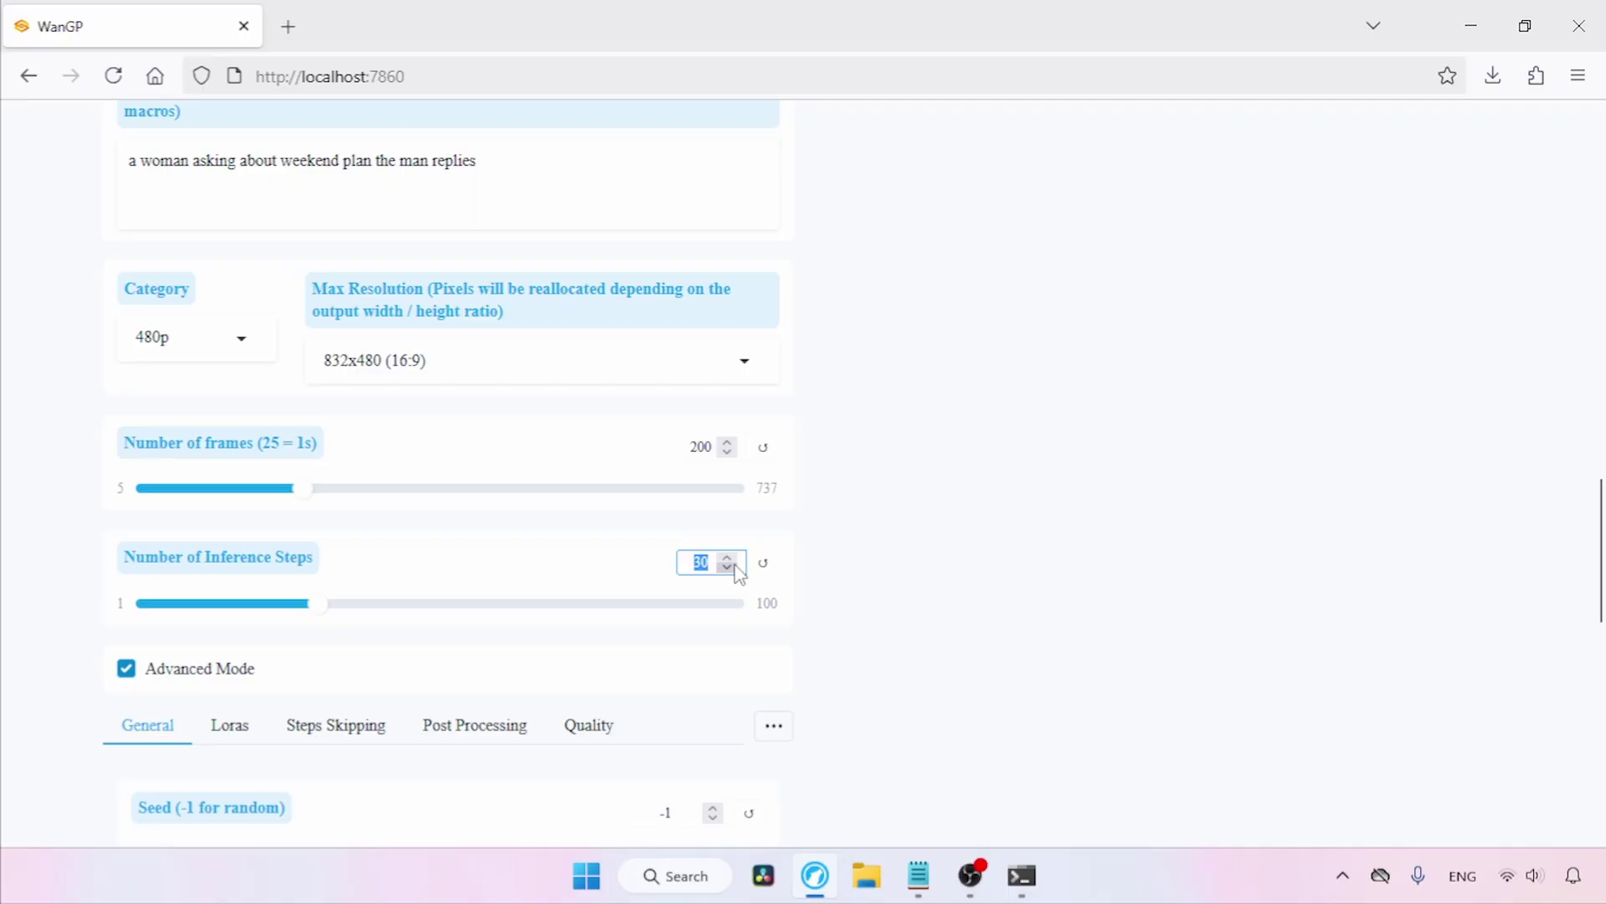
text(8)
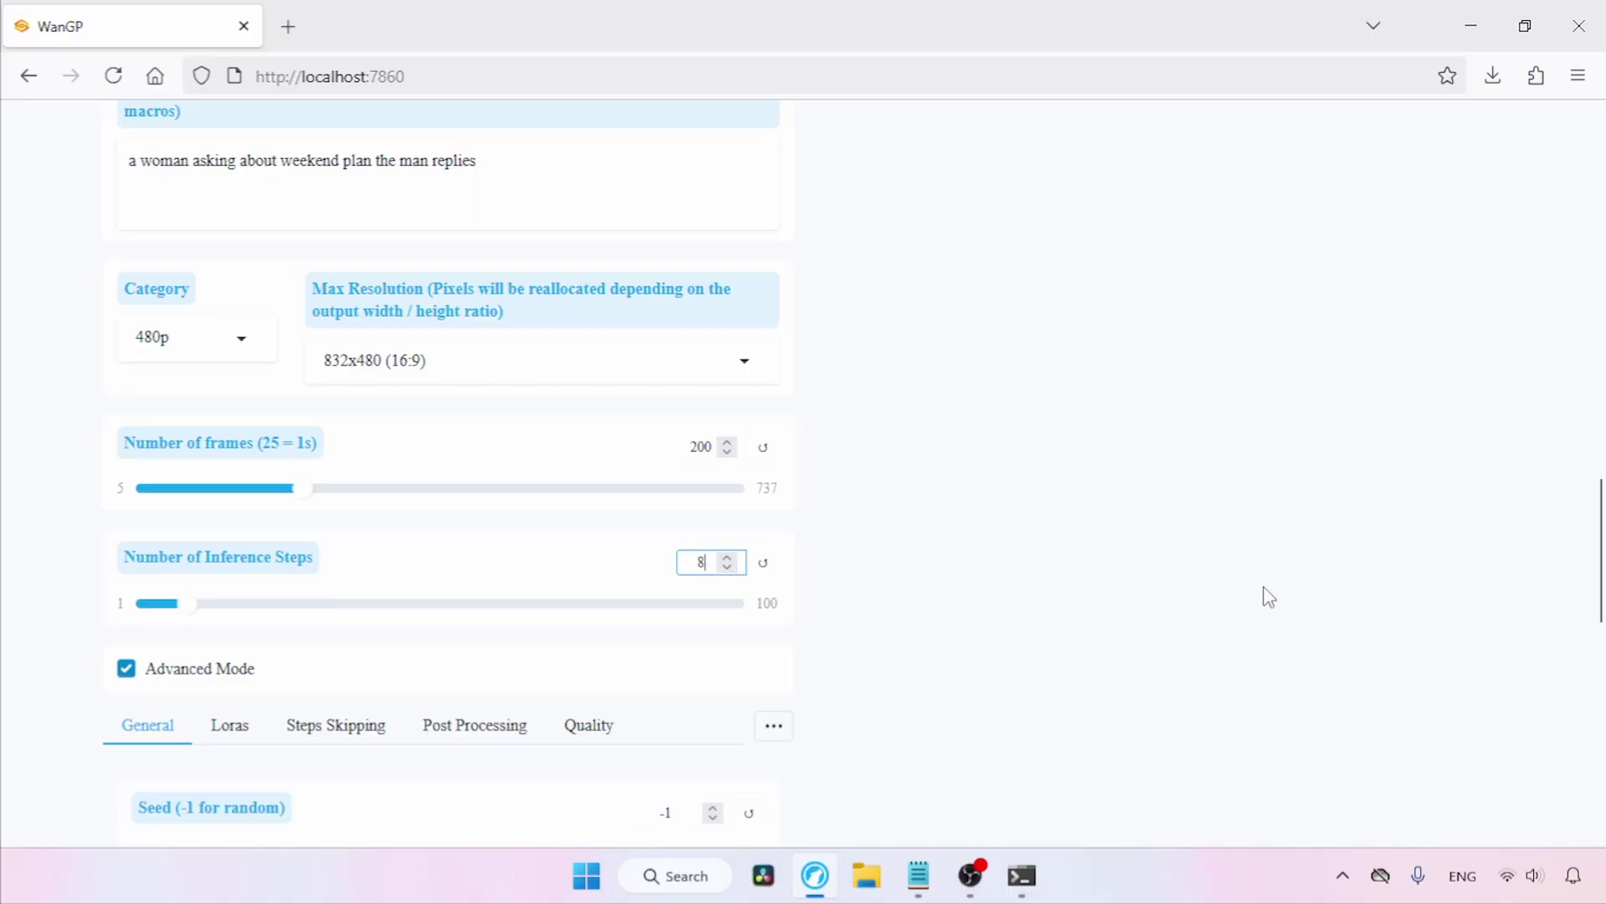
scroll(1600, 577, down, 4)
Enter guidance (CFG) 1 and shift scale 2, and pick unipc as the sampler solver
scroll(1600, 577, down, 1)
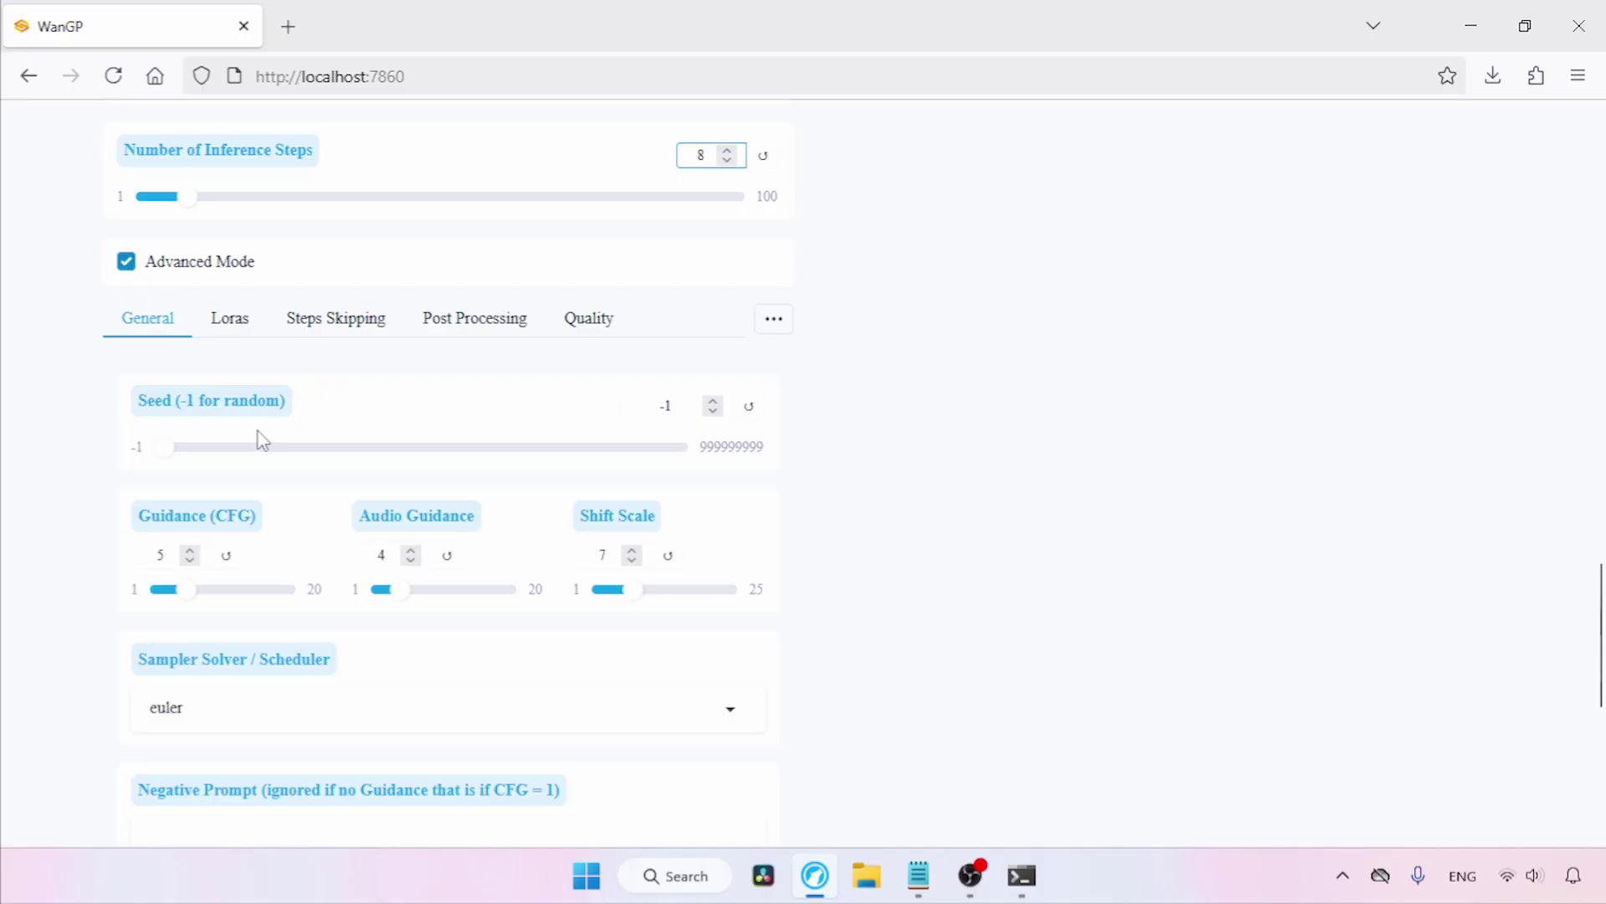
double_click(163, 555)
text(1)
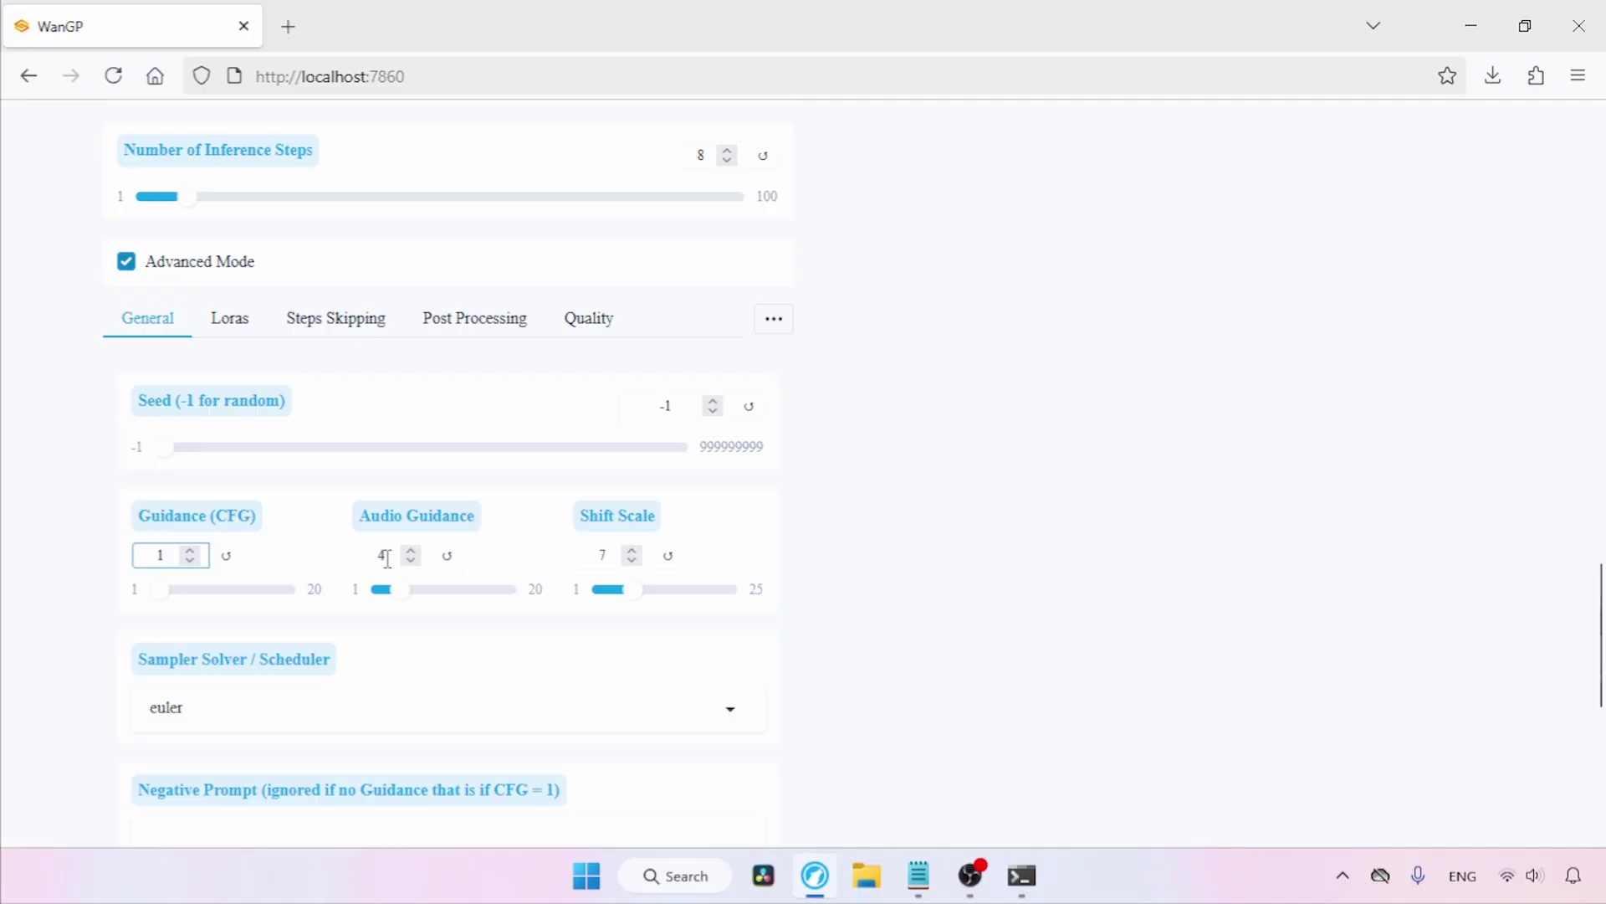
double_click(623, 556)
text(2)
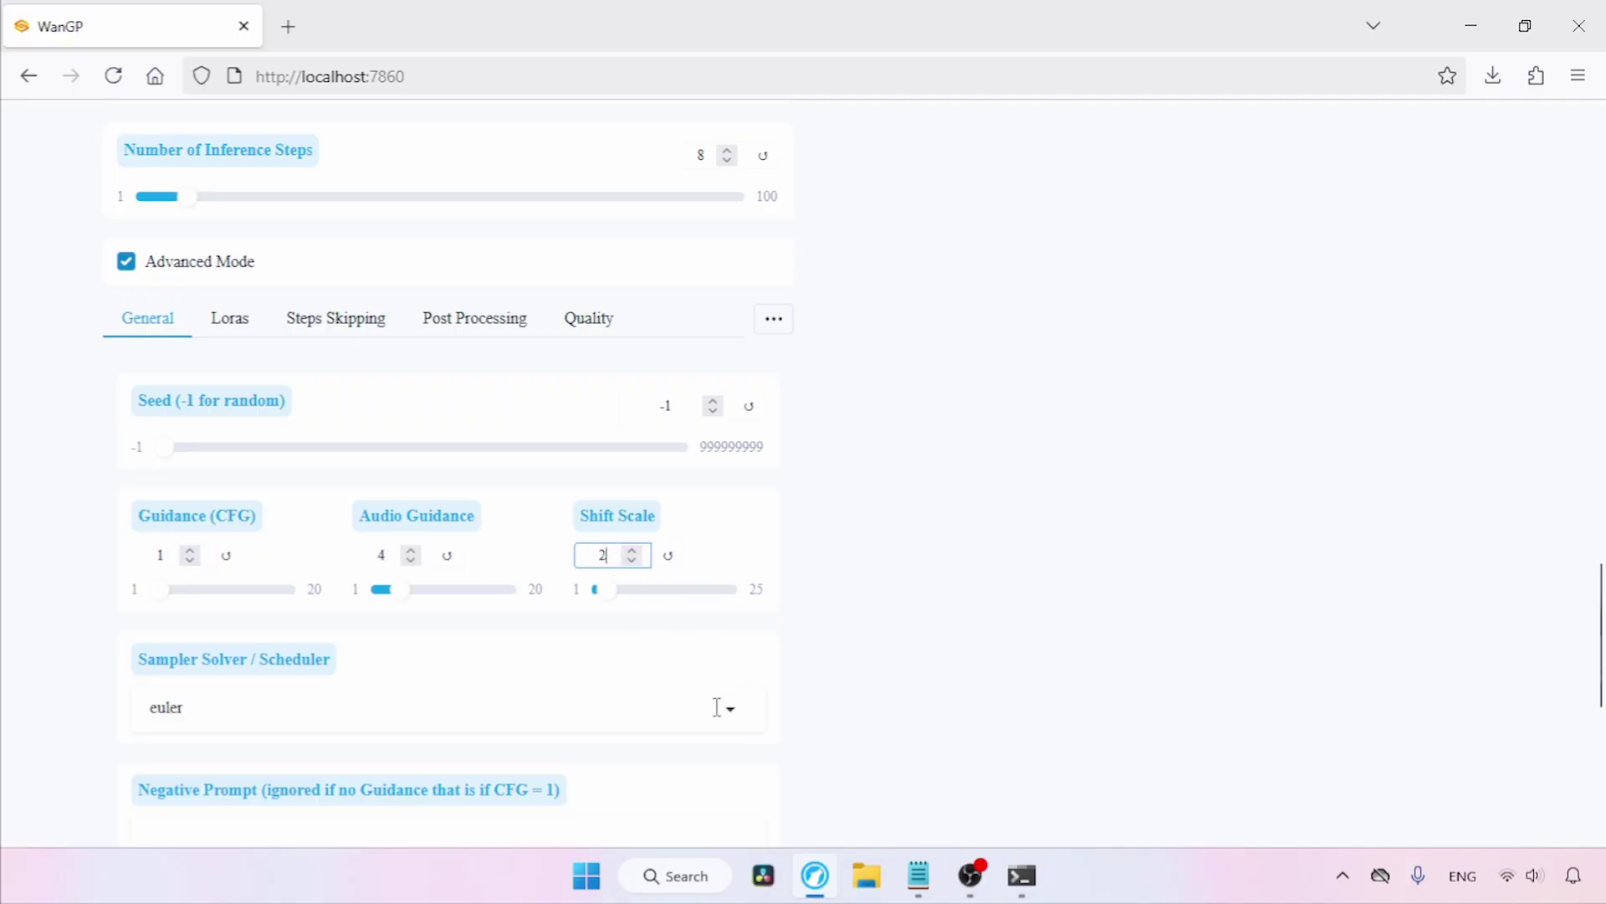
click(728, 707)
click(269, 538)
Activate the Wan2.1_I2V_14B_FusionX_LoRA in the Loras settings
click(239, 331)
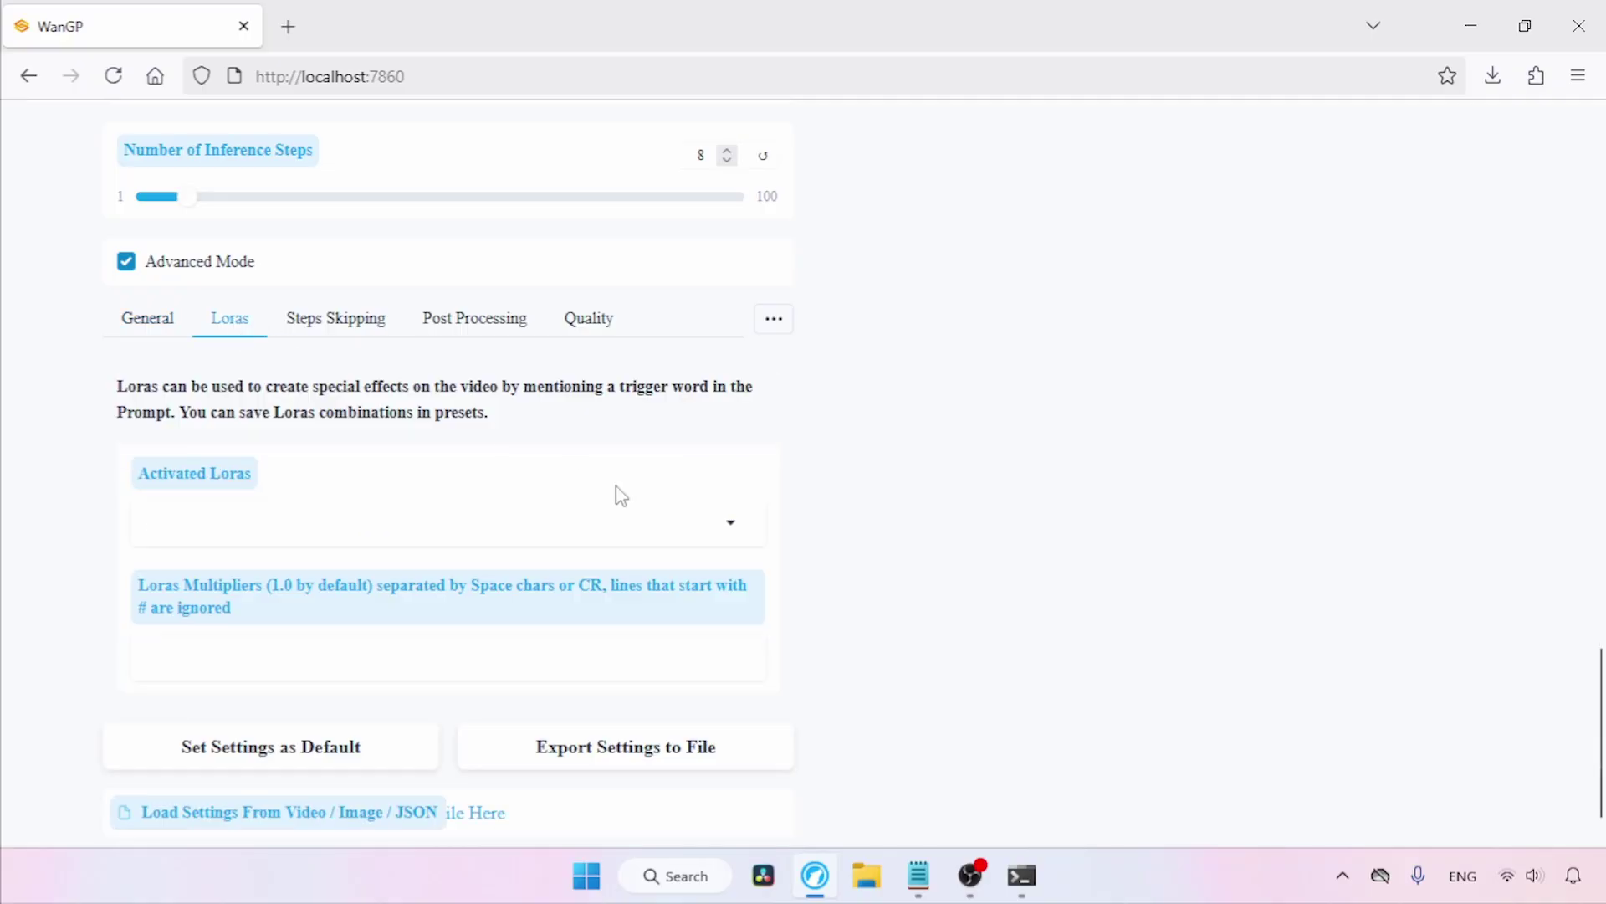
click(728, 522)
click(383, 397)
click(846, 497)
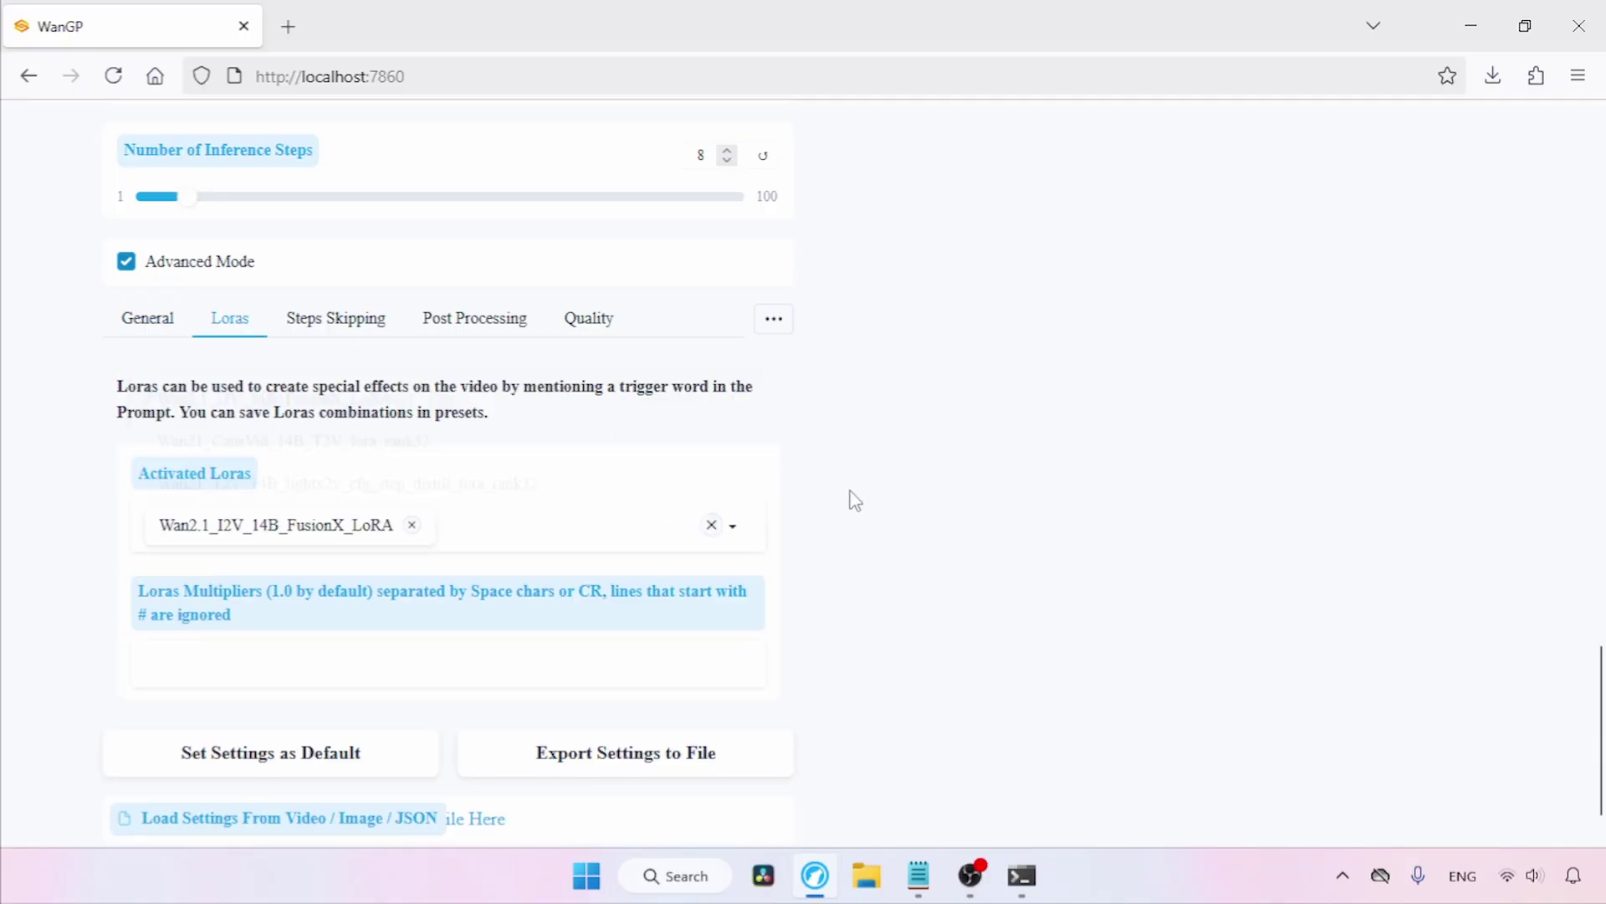
Change the sliding window size from 129 to 81
click(785, 326)
click(753, 384)
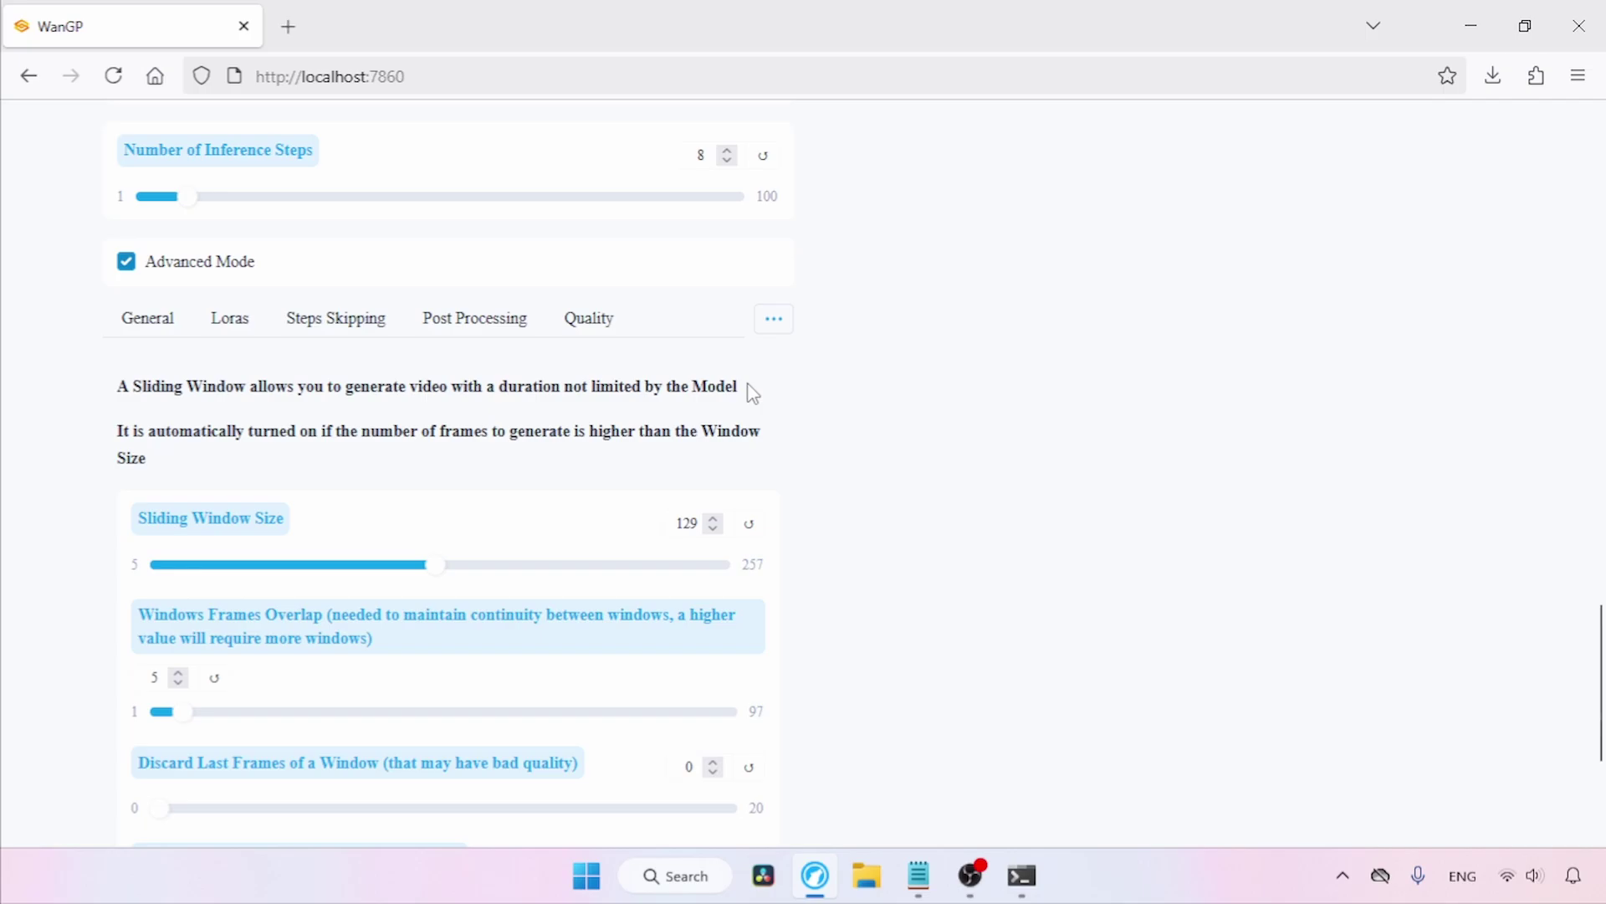
drag(702, 524, 625, 535)
text(81)
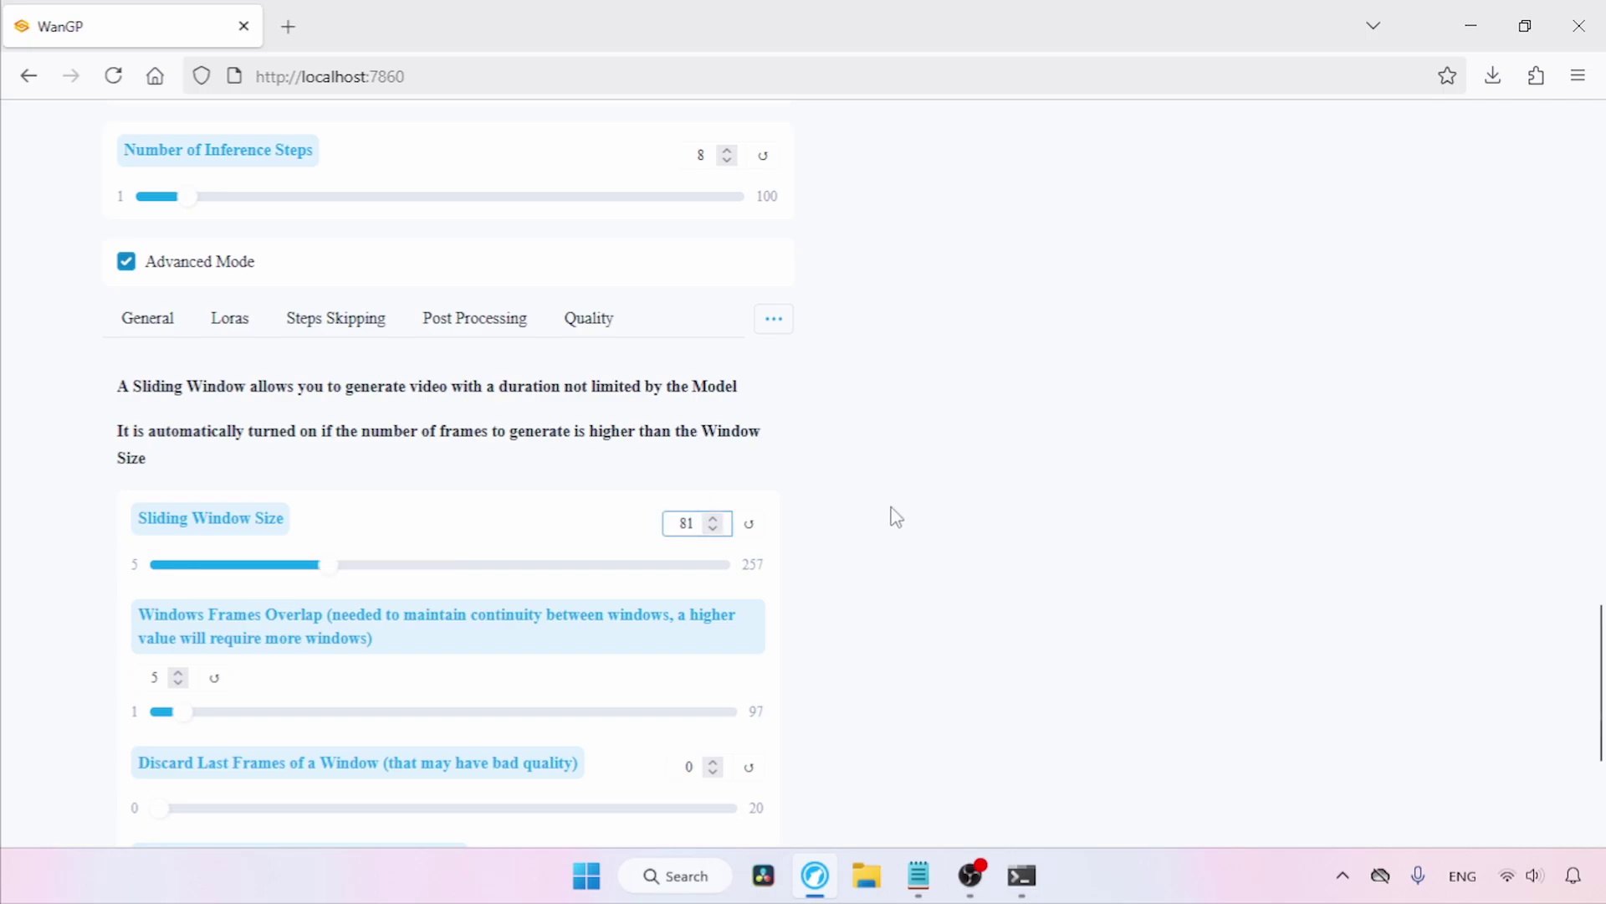
drag(1599, 670, 1601, 266)
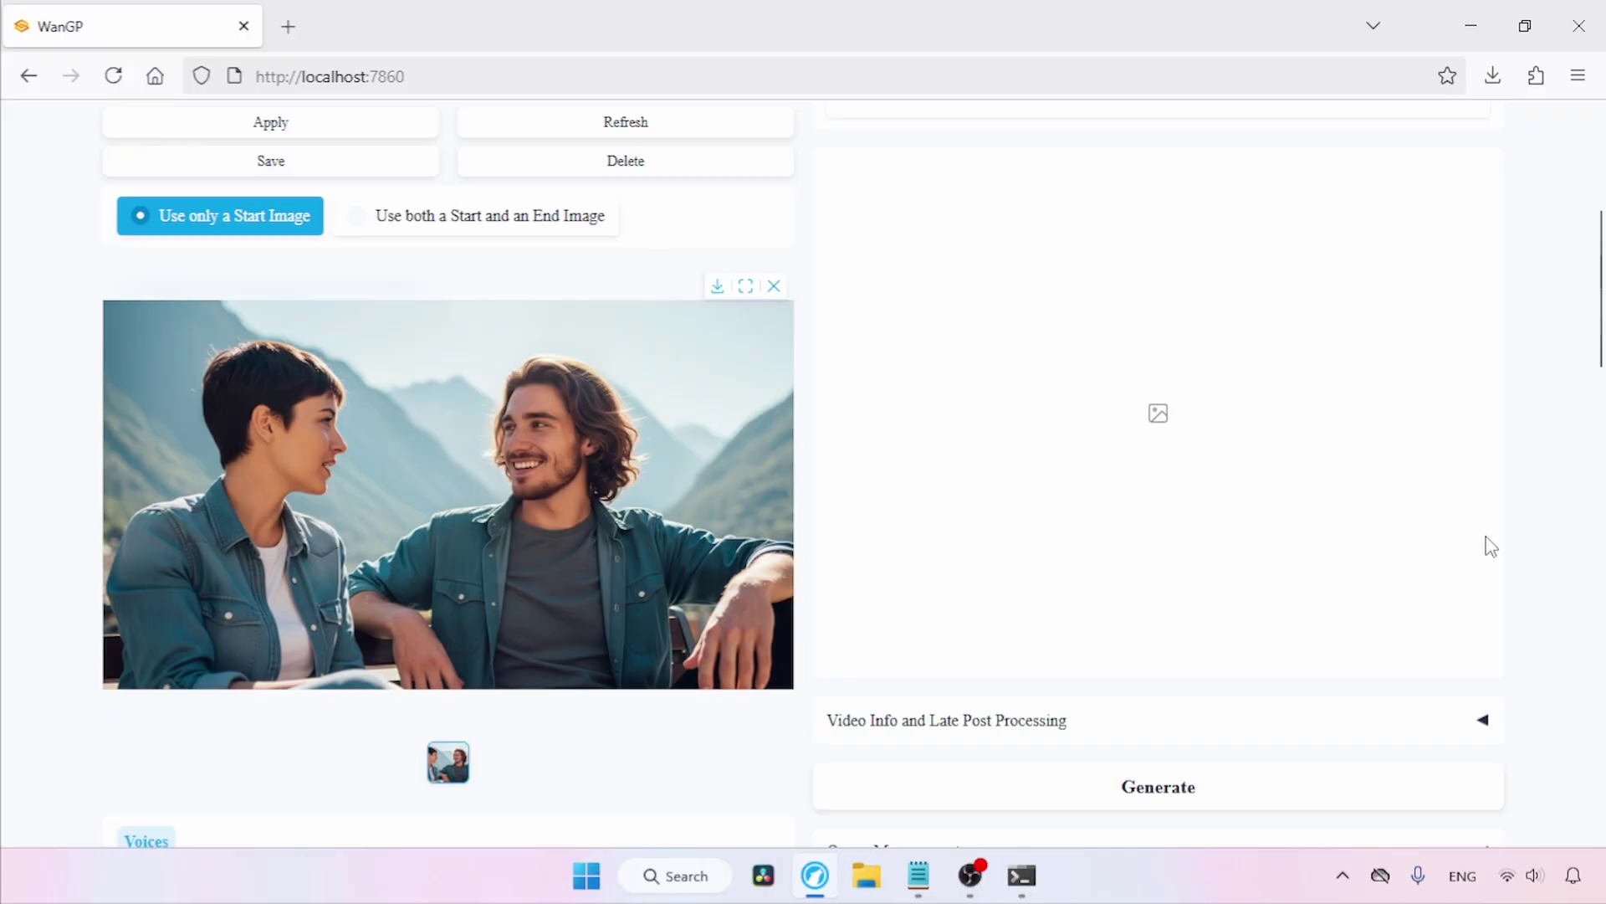
Play the 3-second partial preview from sliding window 2 of 3 in the Status panel
scroll(1356, 550, up, 1)
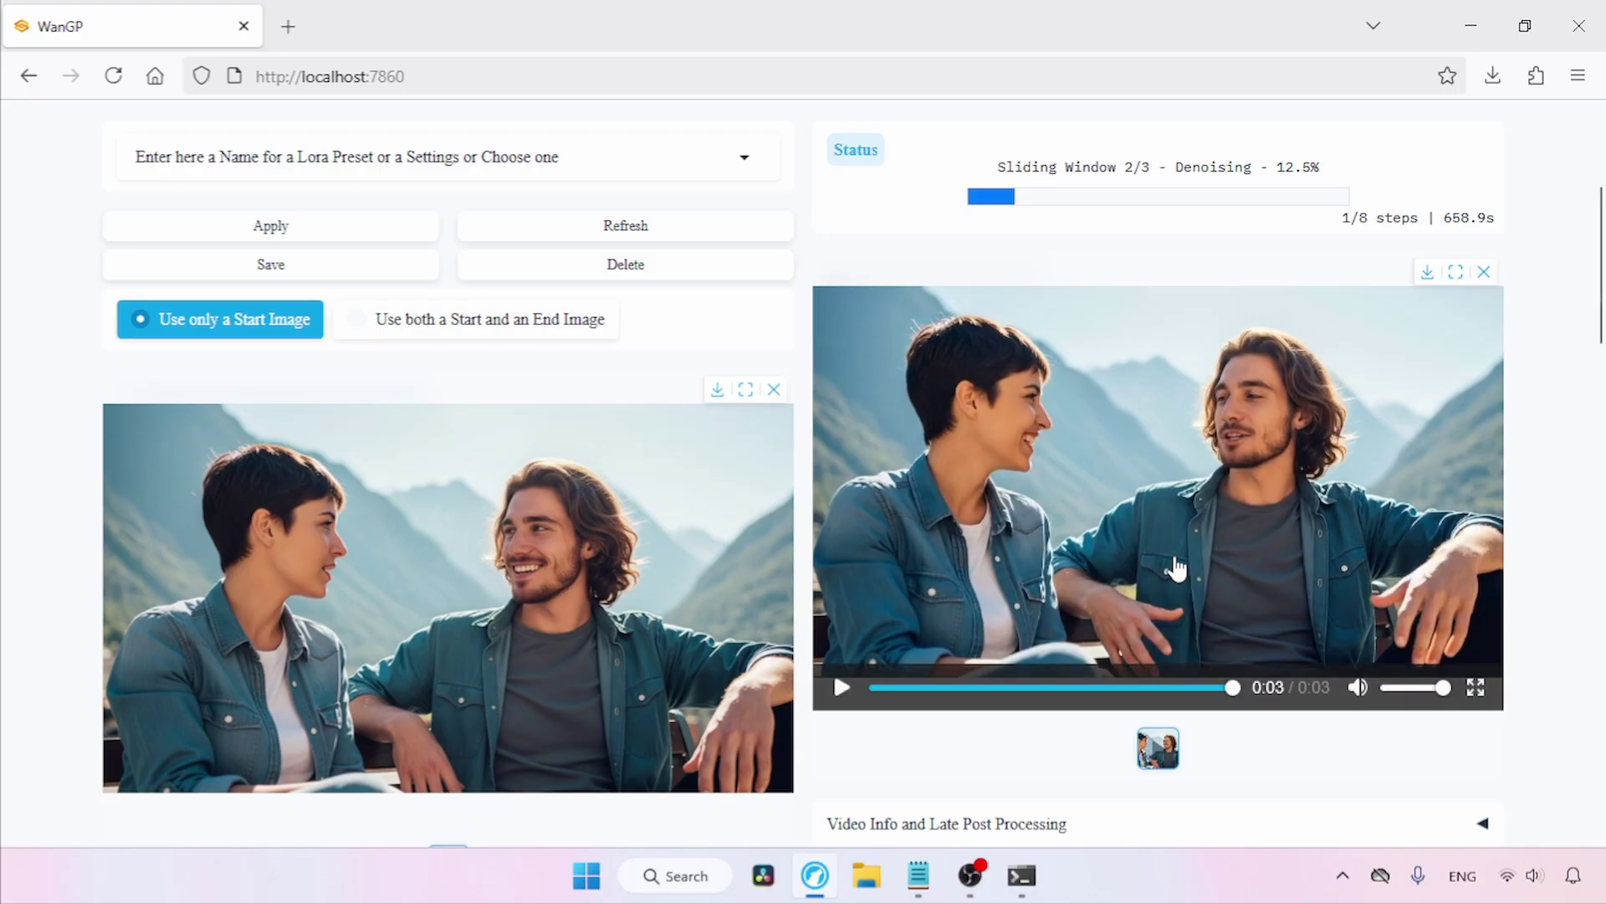
click(841, 685)
scroll(841, 685, down, 5)
Abort the running generation, raise Audio Guidance from 4 to 5, and generate again
click(1396, 815)
scroll(1599, 389, down, 5)
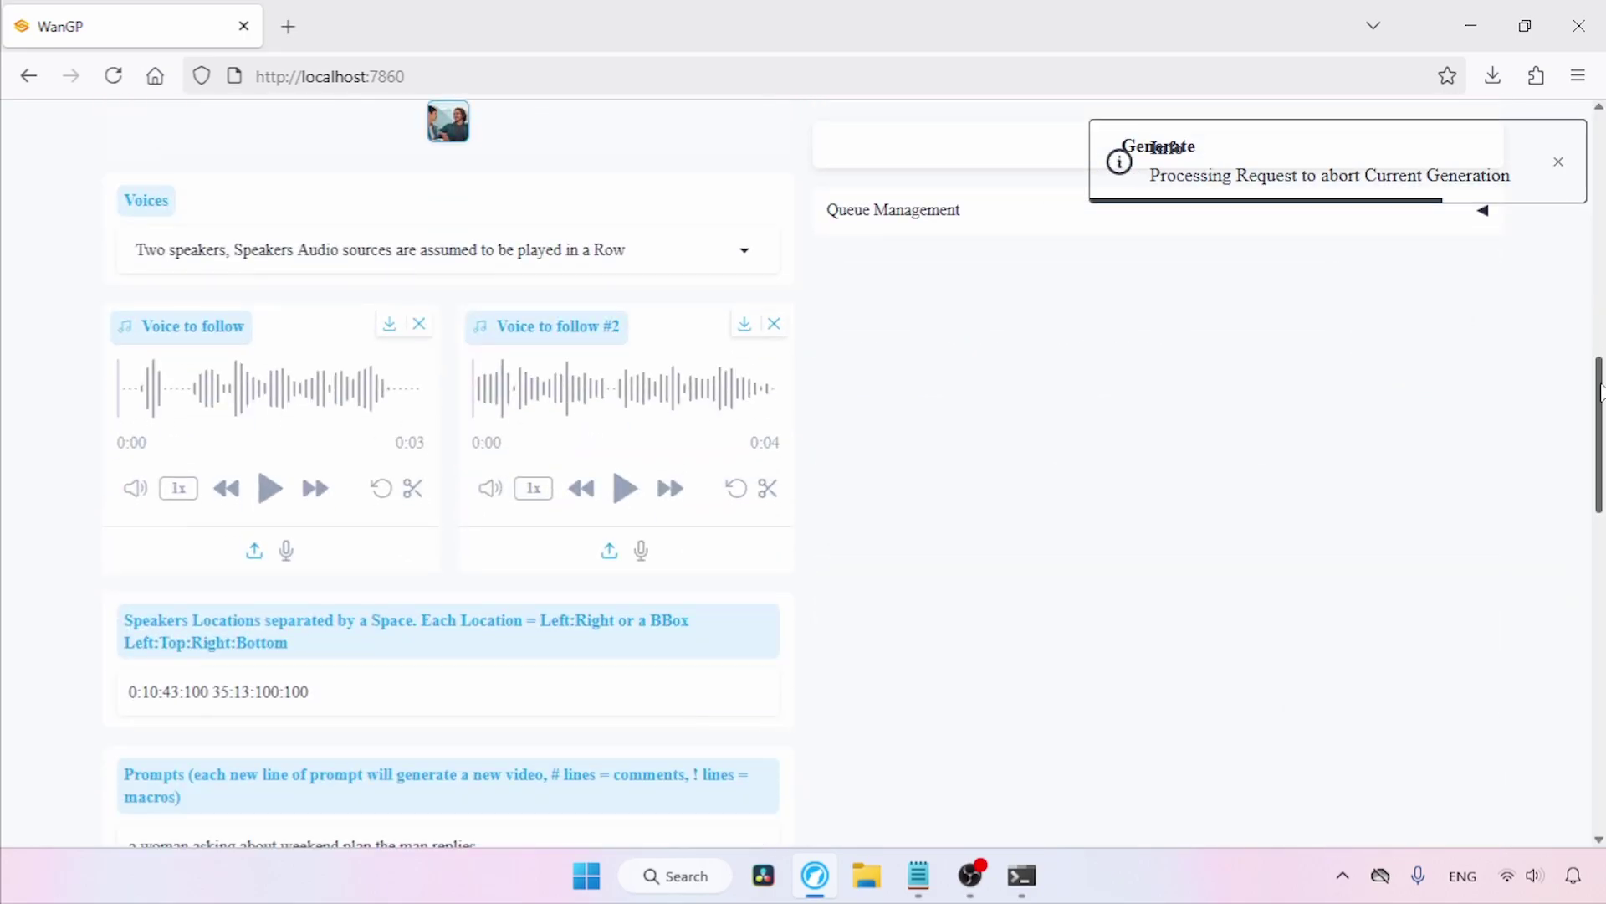
scroll(1573, 519, down, 10)
click(383, 473)
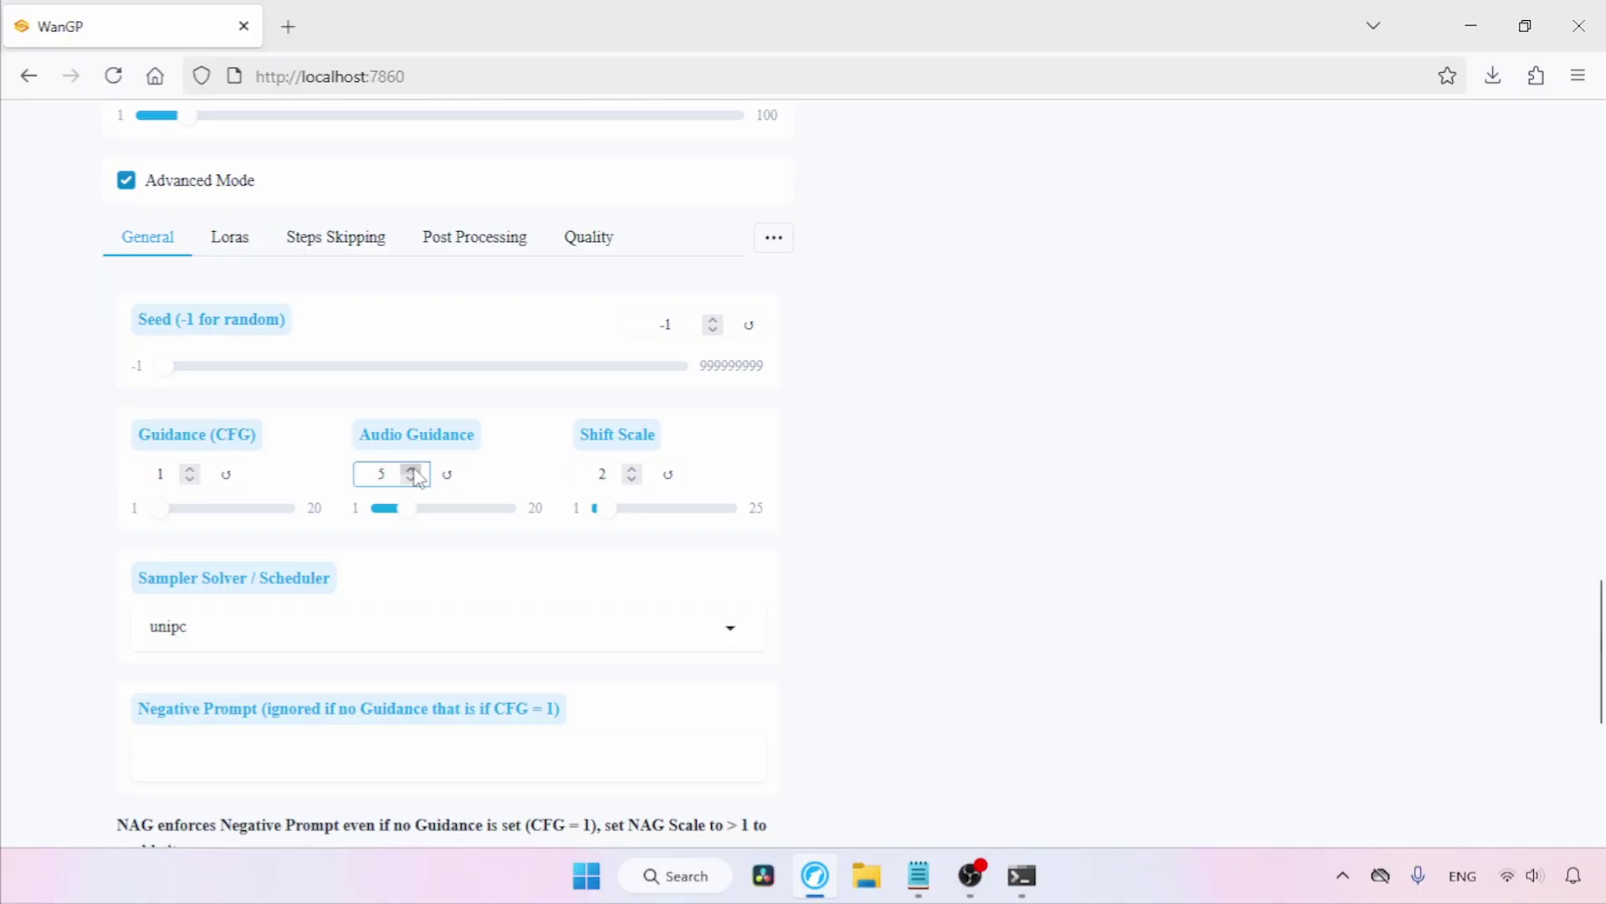
drag(1601, 644, 1602, 268)
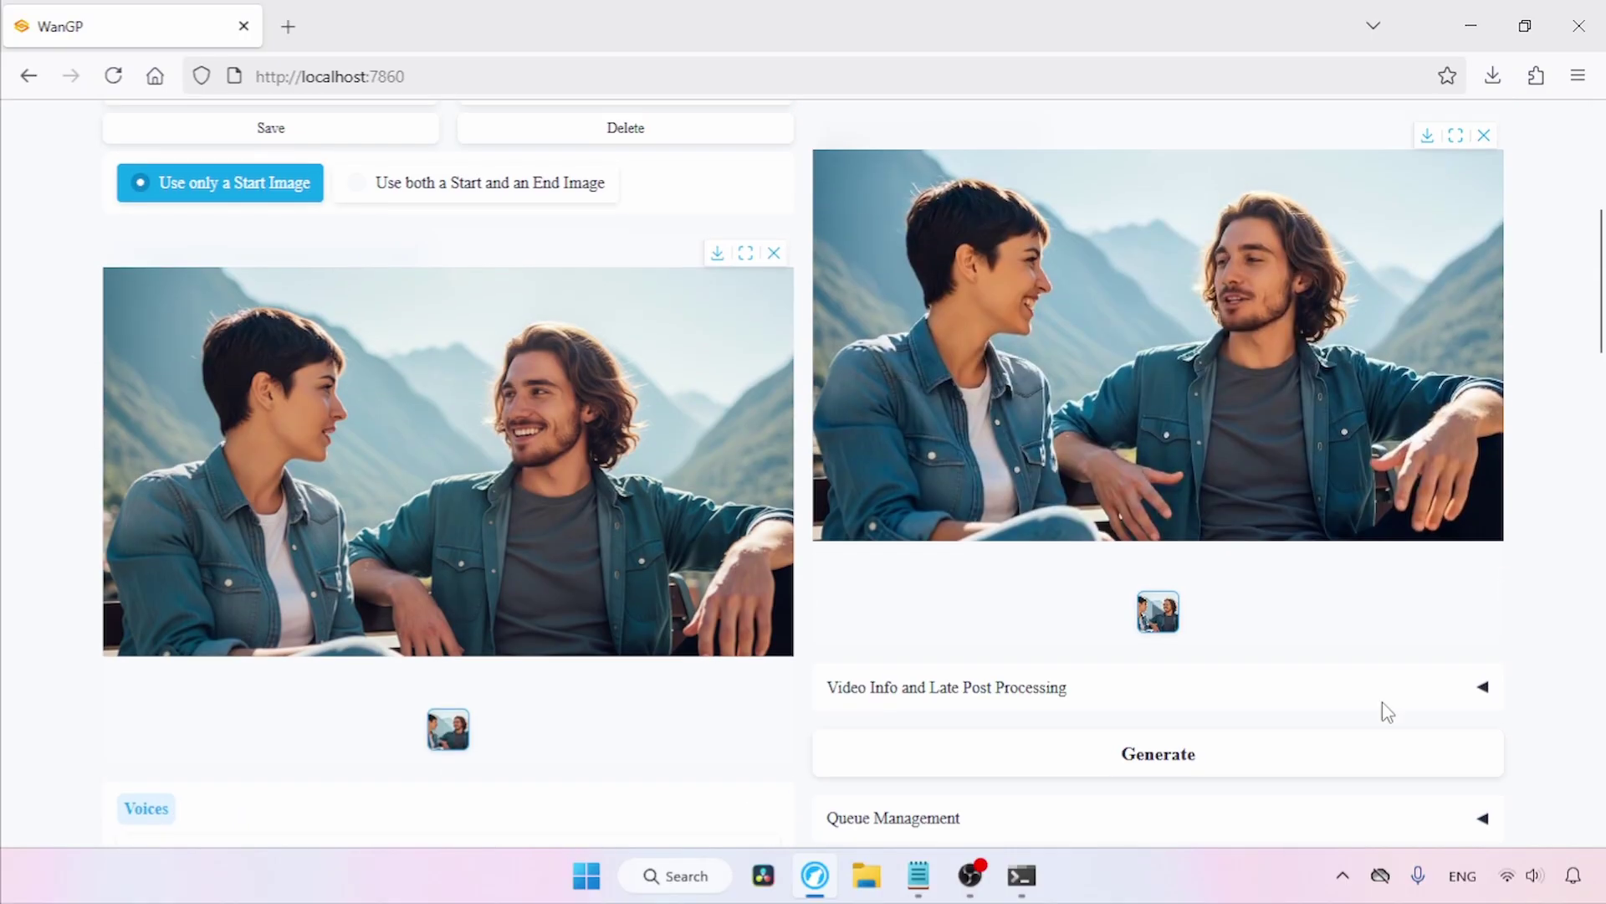
click(1247, 768)
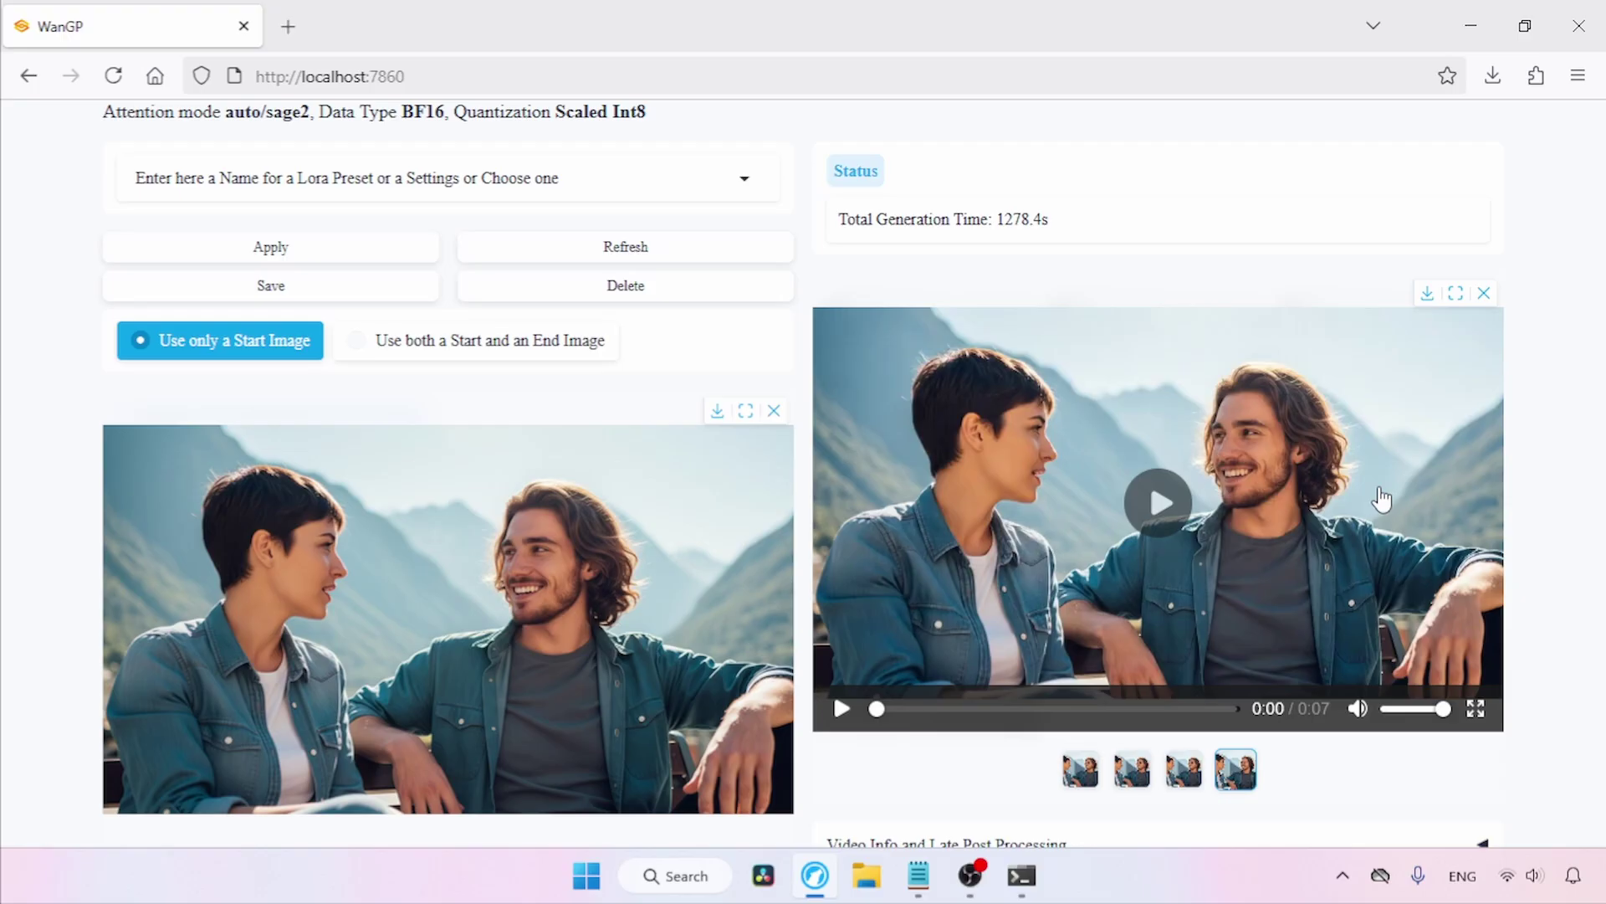
Watch the finished 7-second video, then swap the Weekend start image for the Jacket photo
click(1328, 496)
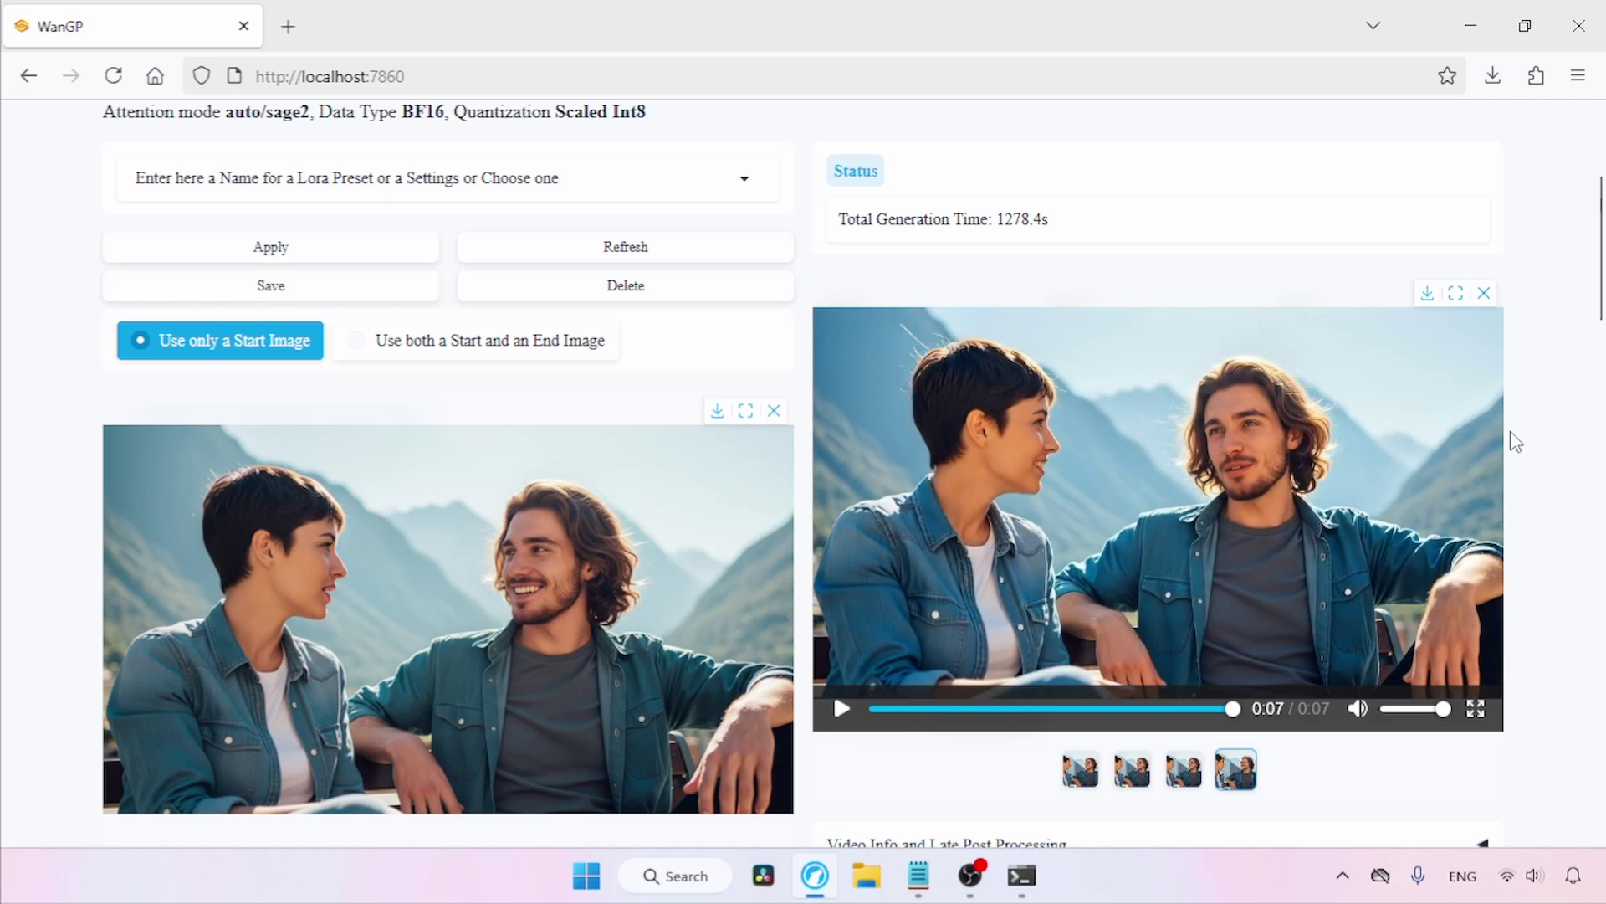
scroll(778, 334, down, 2)
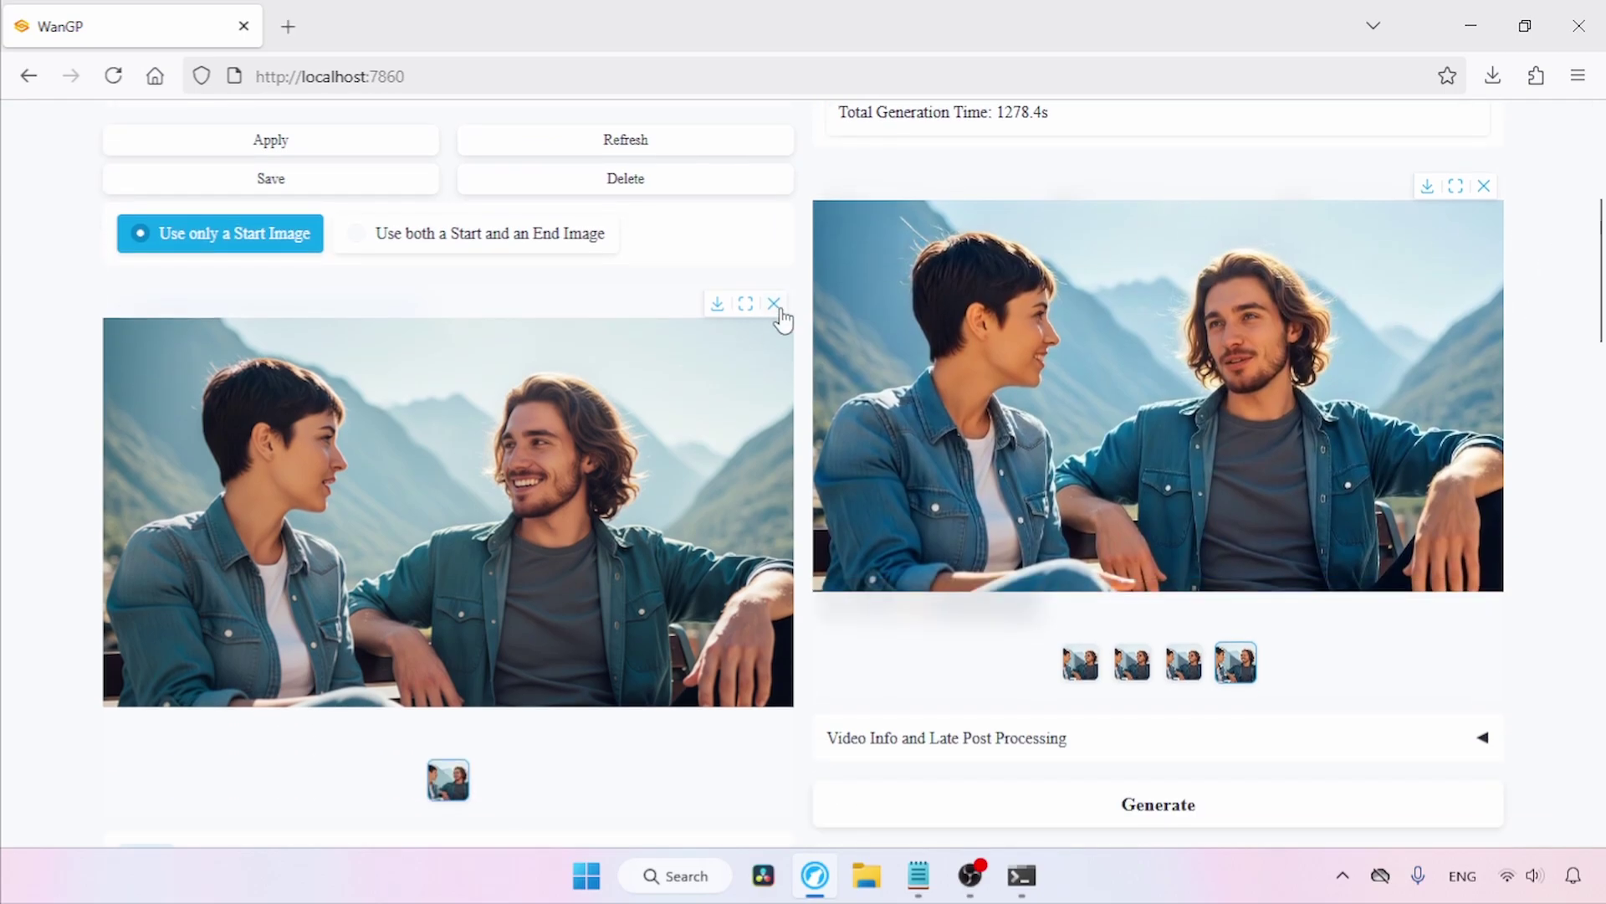
click(774, 303)
click(448, 441)
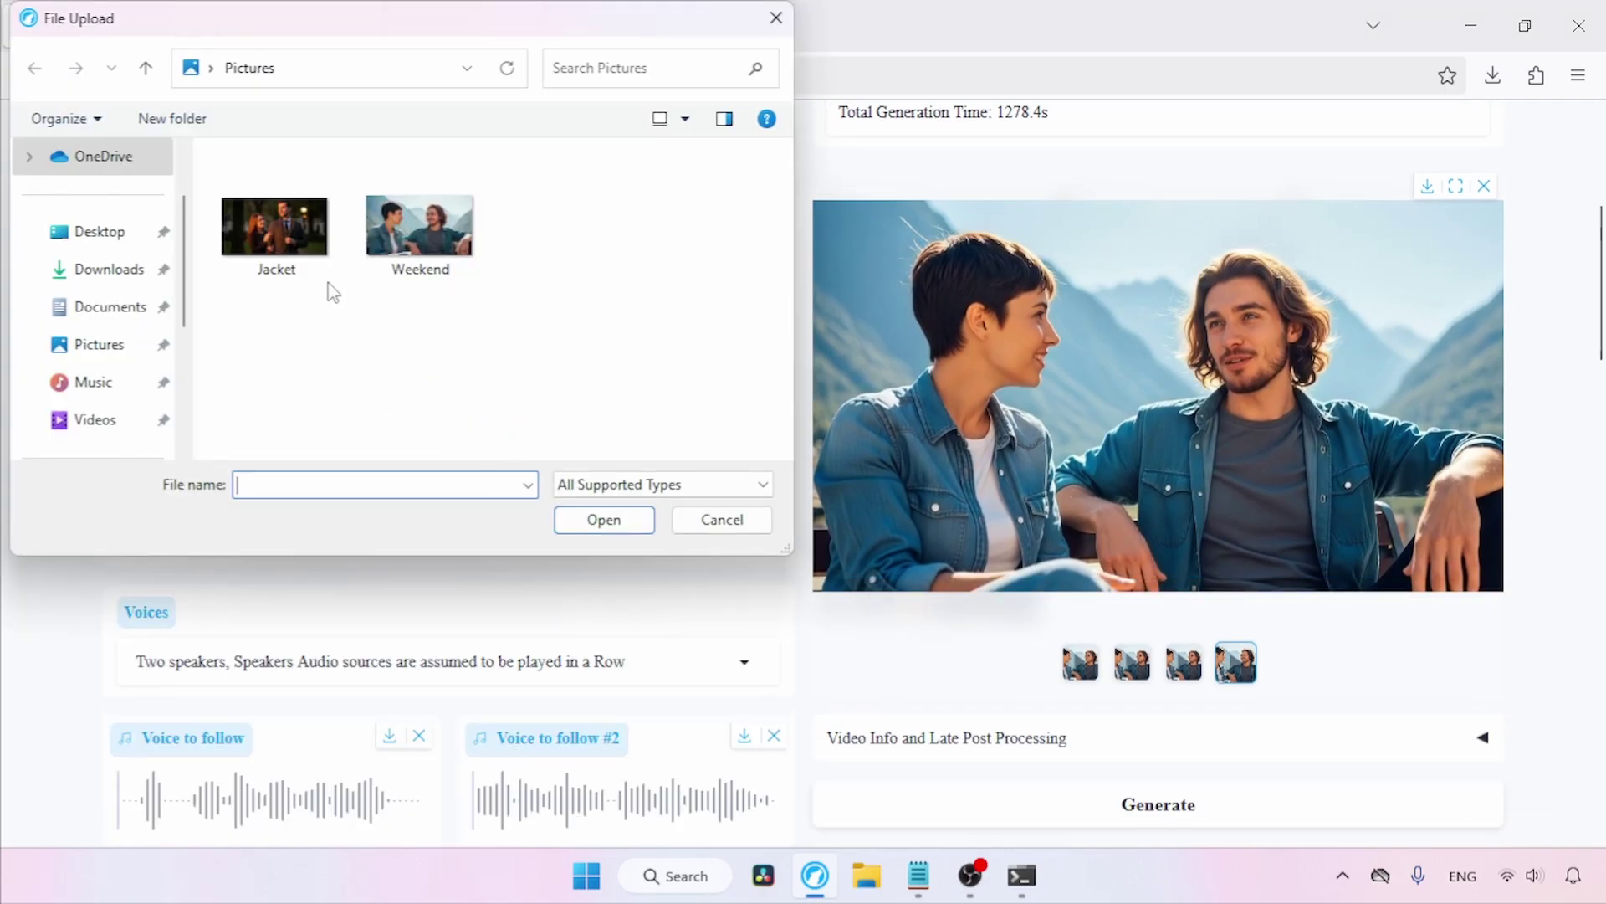
click(293, 251)
click(603, 520)
scroll(1600, 322, down, 5)
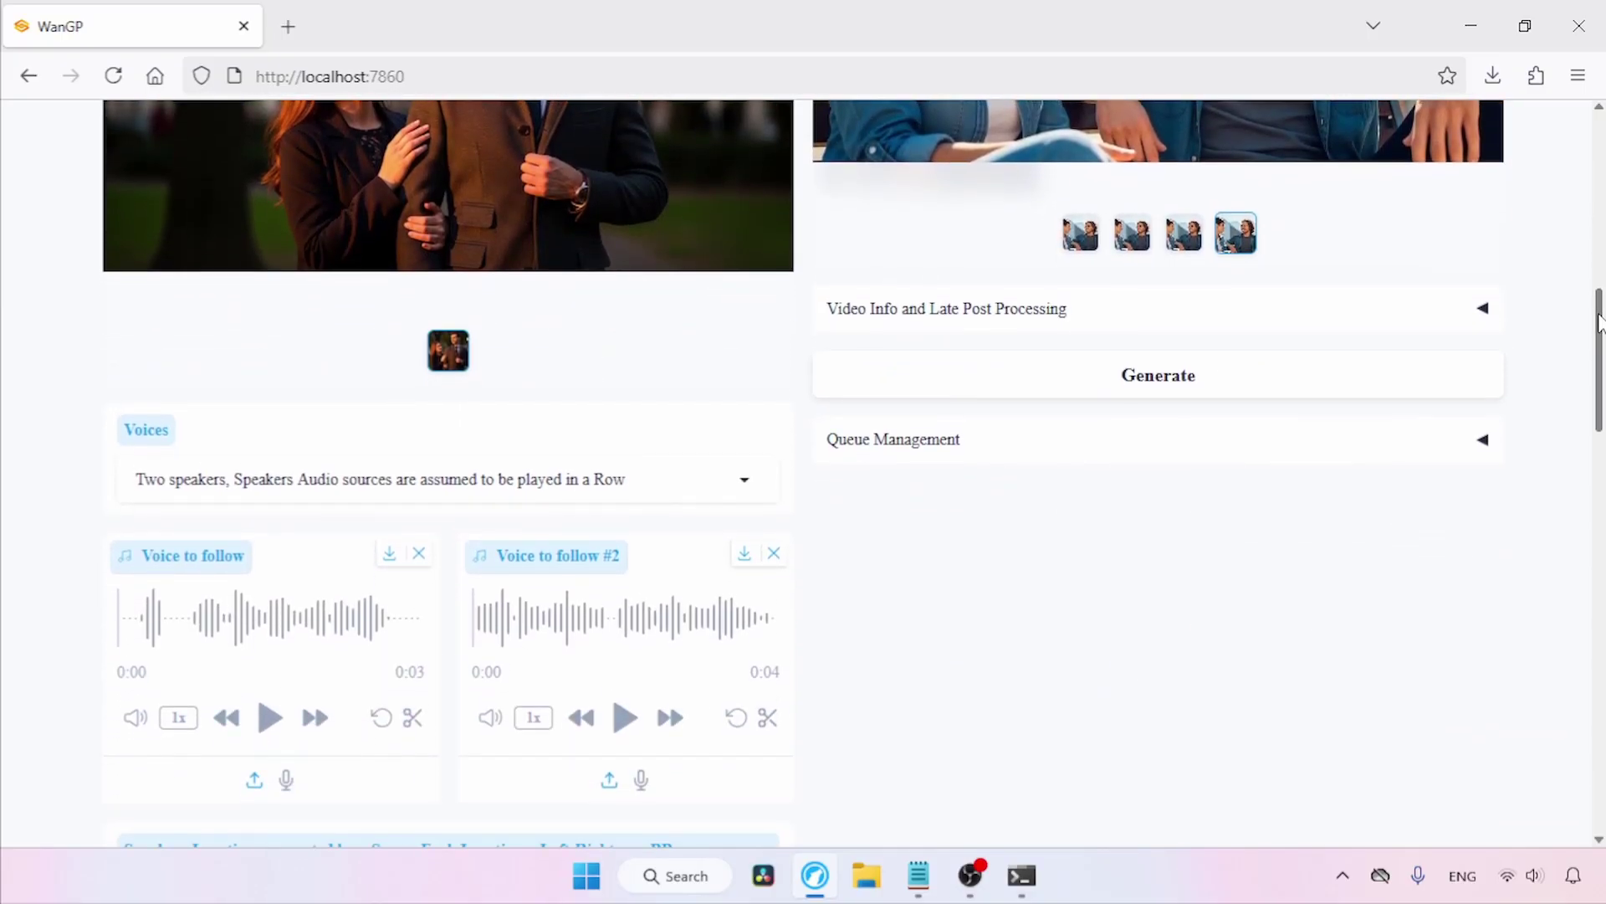
Set Voices to 'Two speakers, Speakers Audio sources are assumed to be played in Parallel'
click(607, 487)
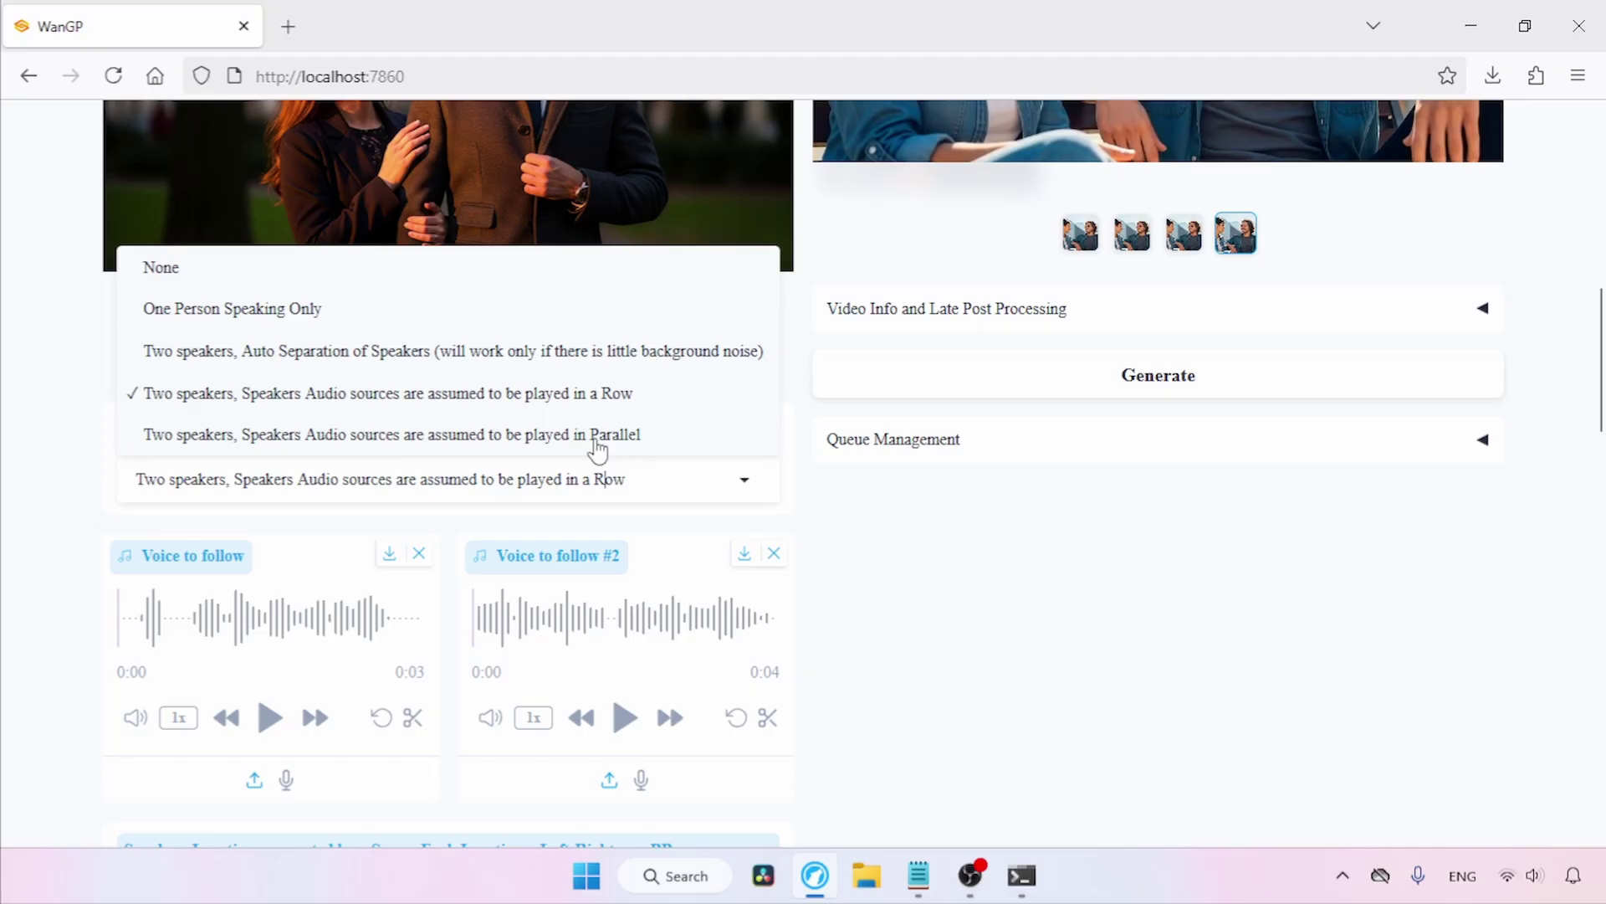
click(675, 436)
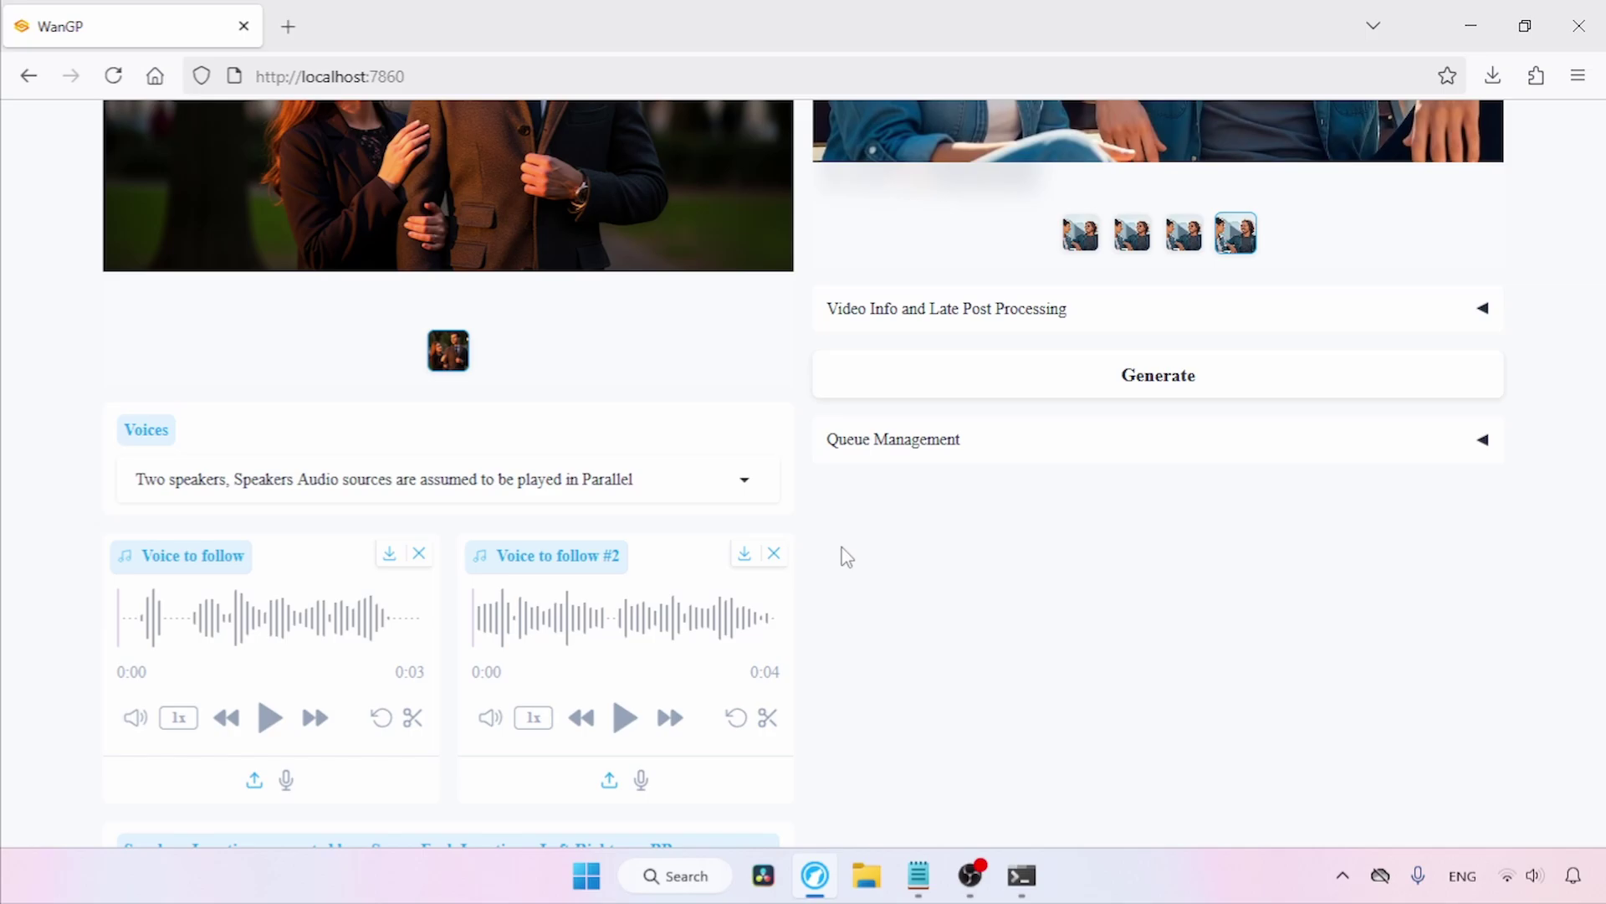
Launch DaVinci Resolve from the system search ('davin') and begin a New Project
key(super)
text(da)
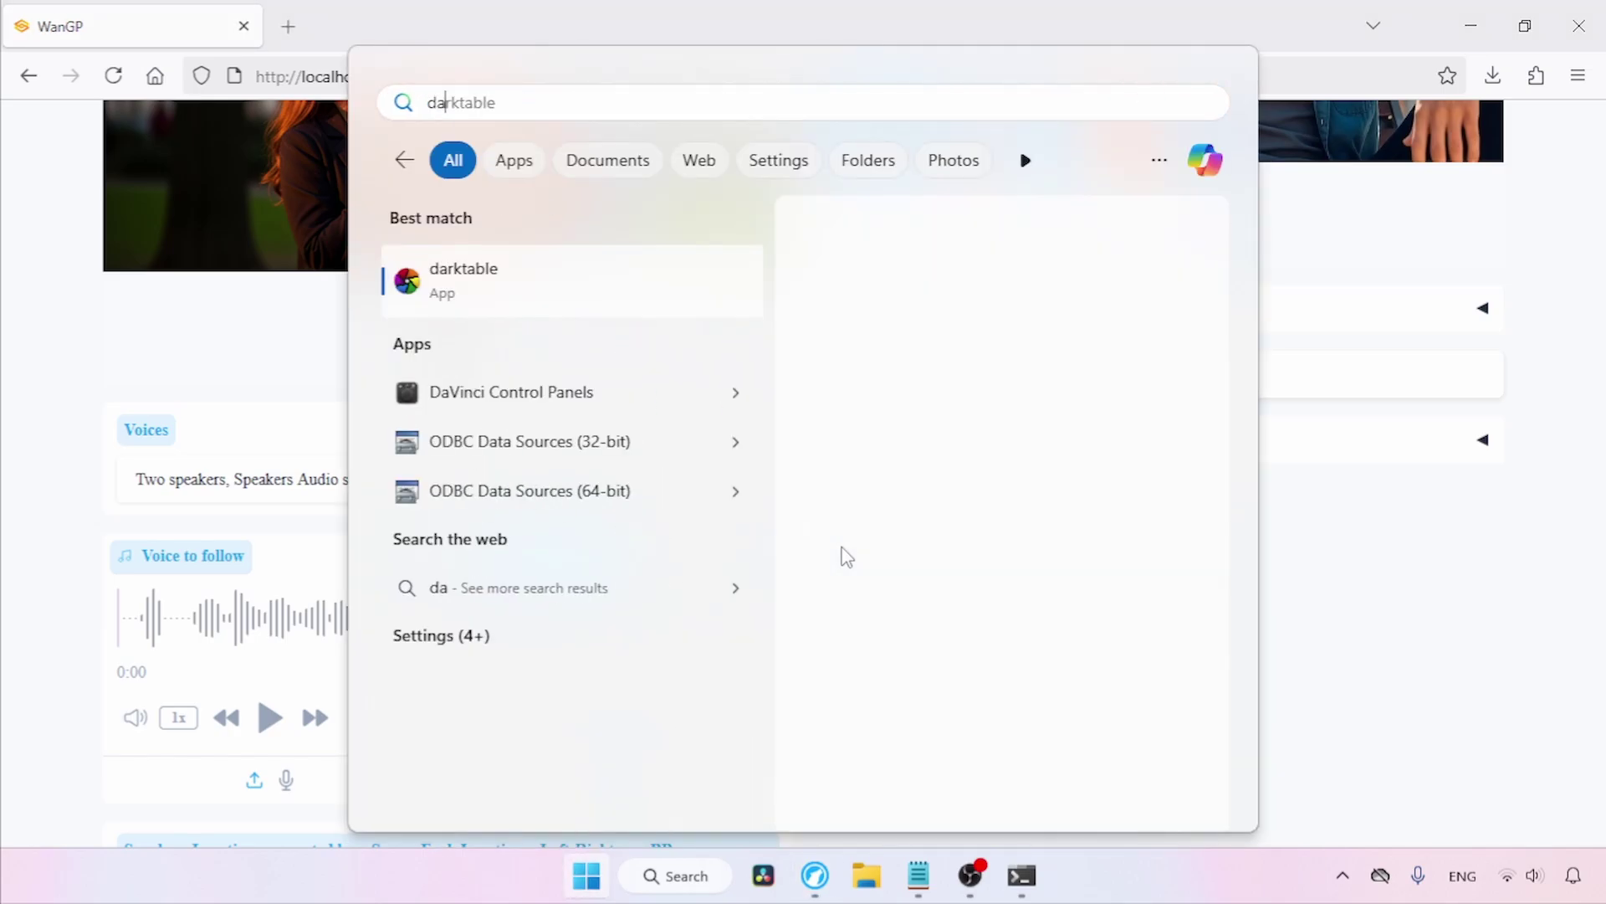
text(vin)
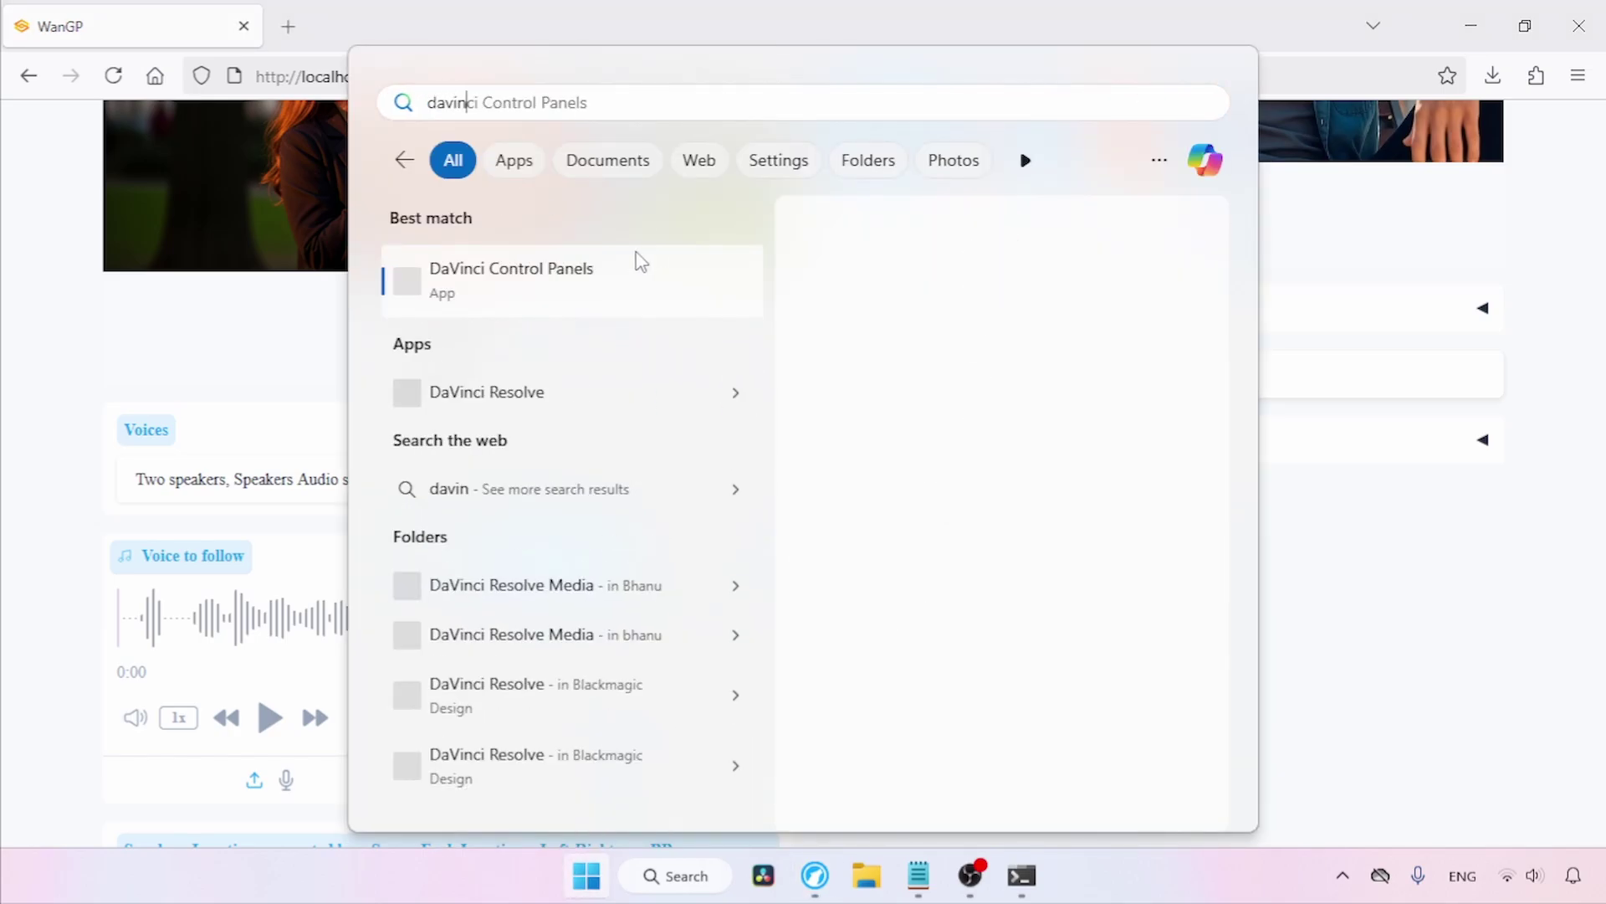
click(587, 397)
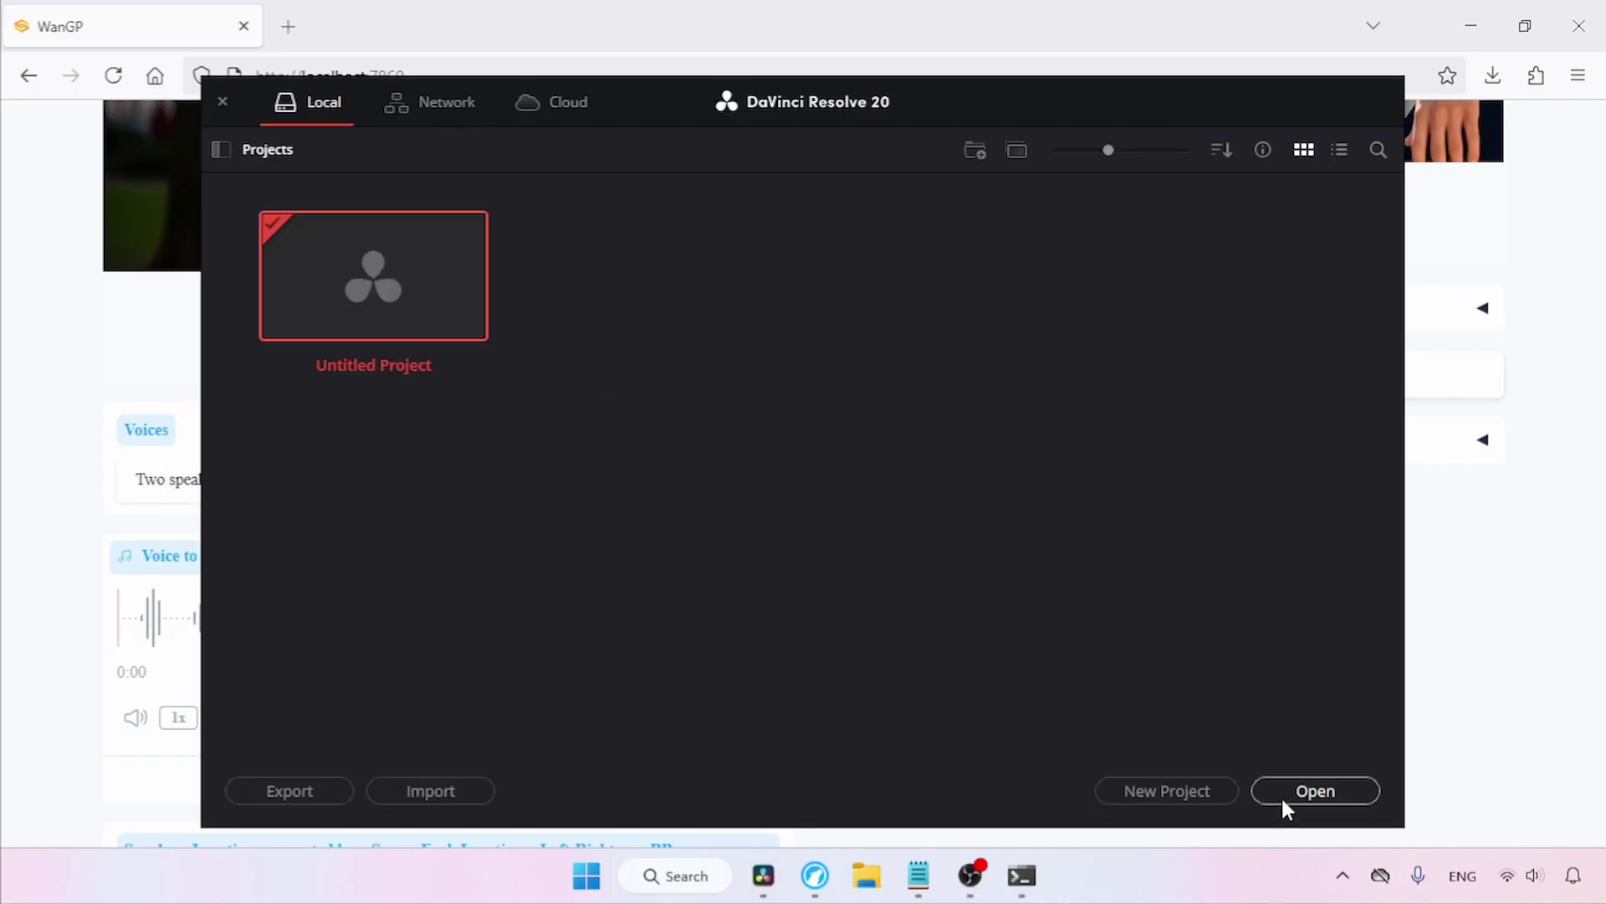
click(1196, 786)
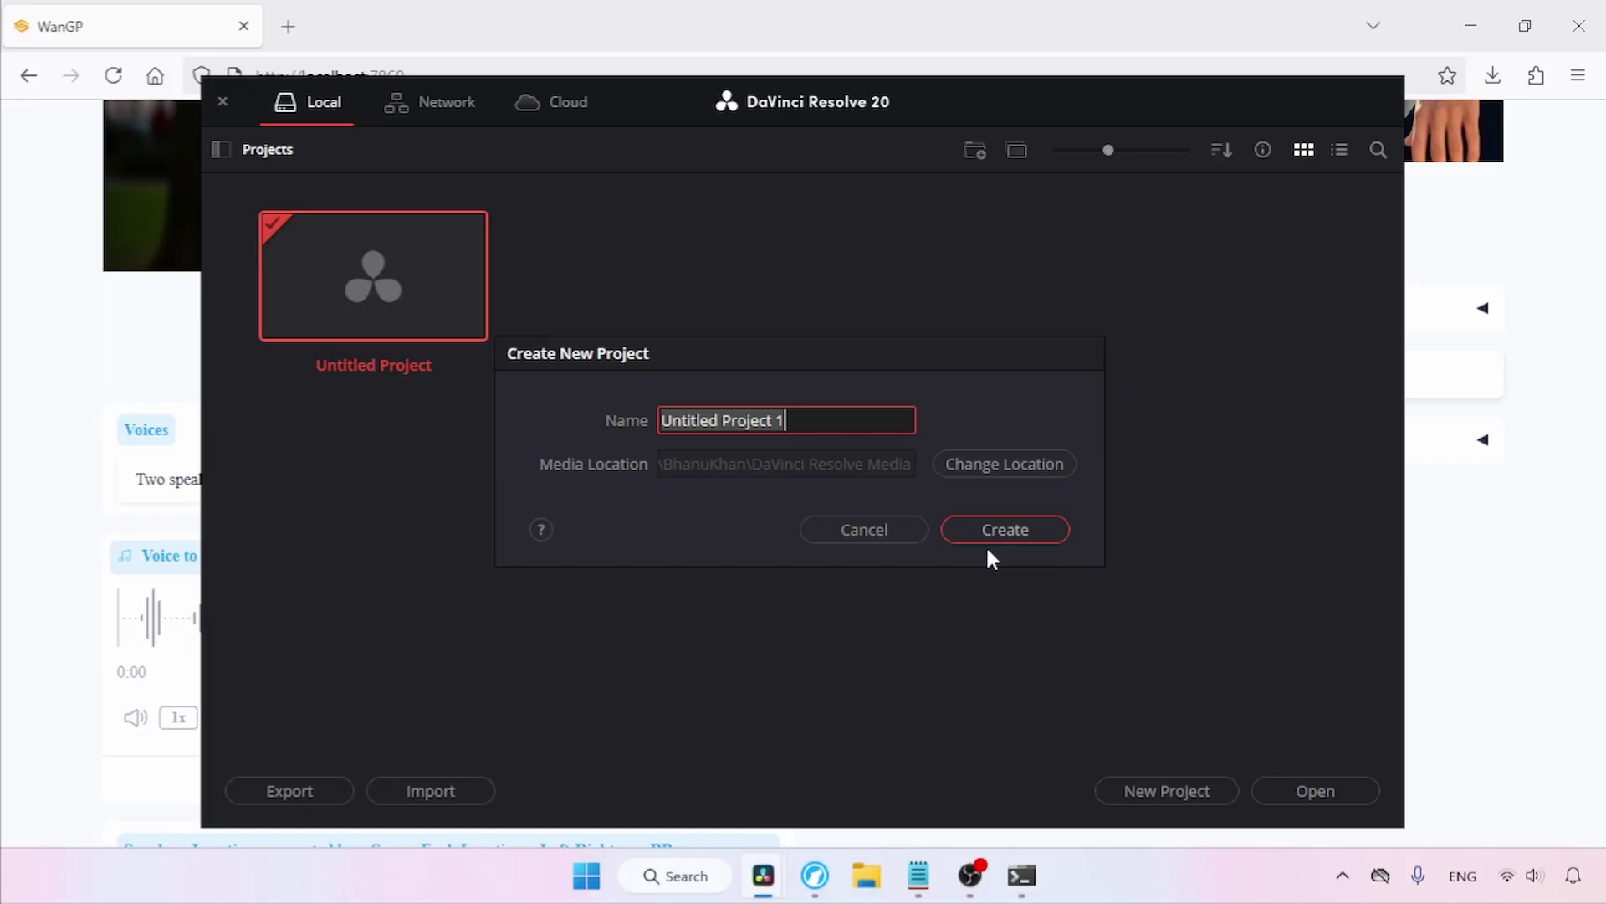
Name the project 'jacket', import 01 Woman, 02 Man and 03 Woman from Jaket, and drop them onto Timeline 1
text(jacket)
key(Return)
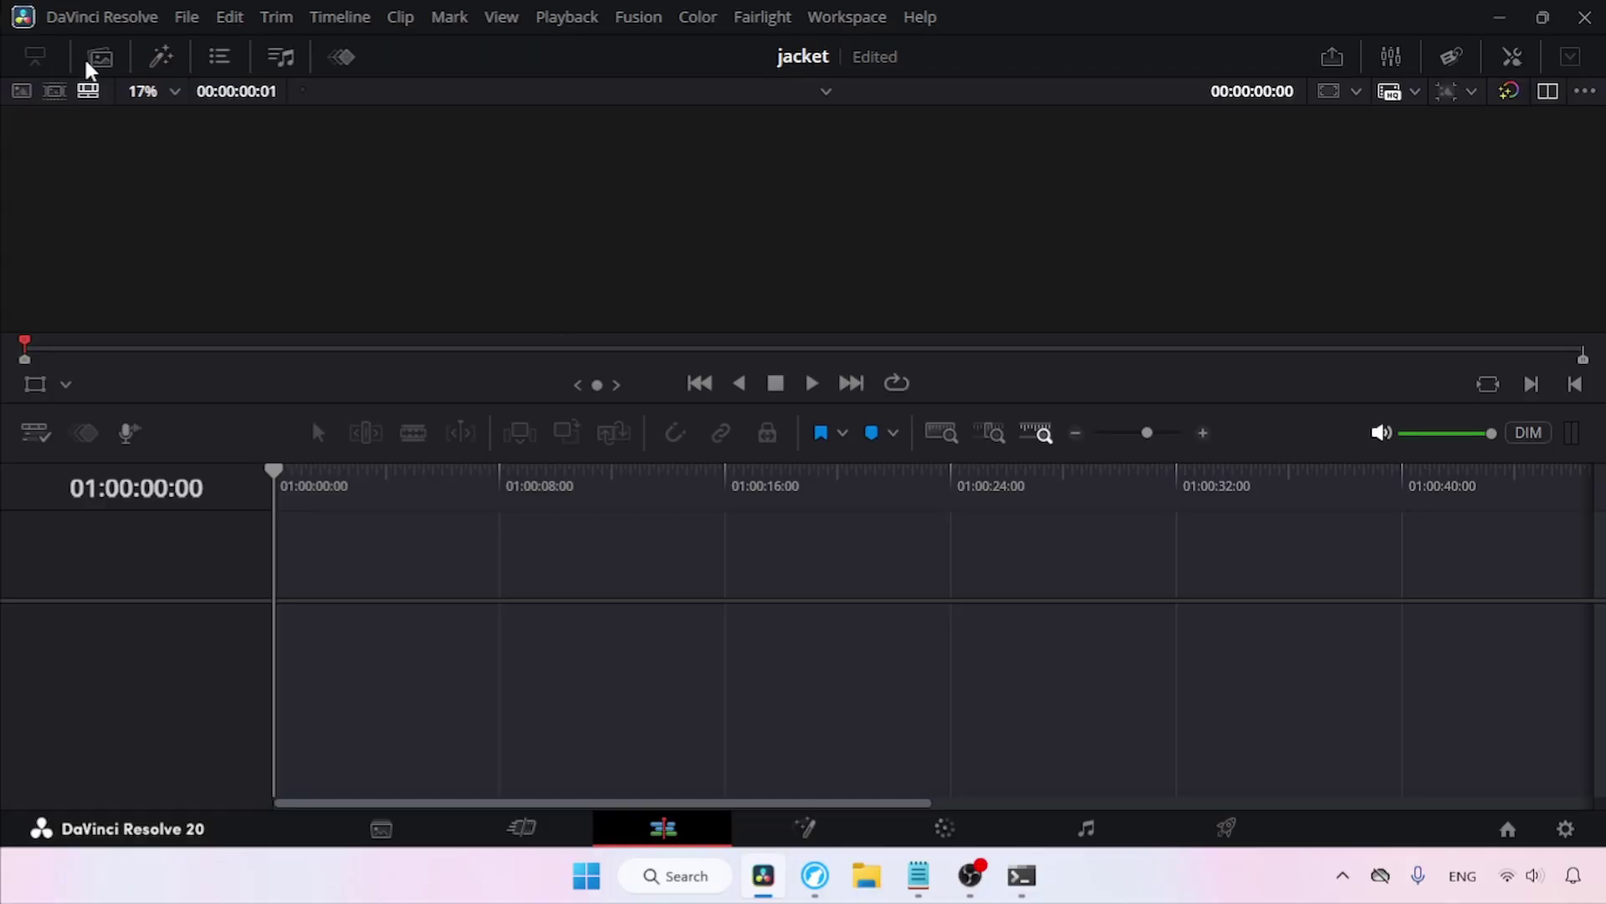
click(88, 61)
right_click(378, 244)
click(563, 466)
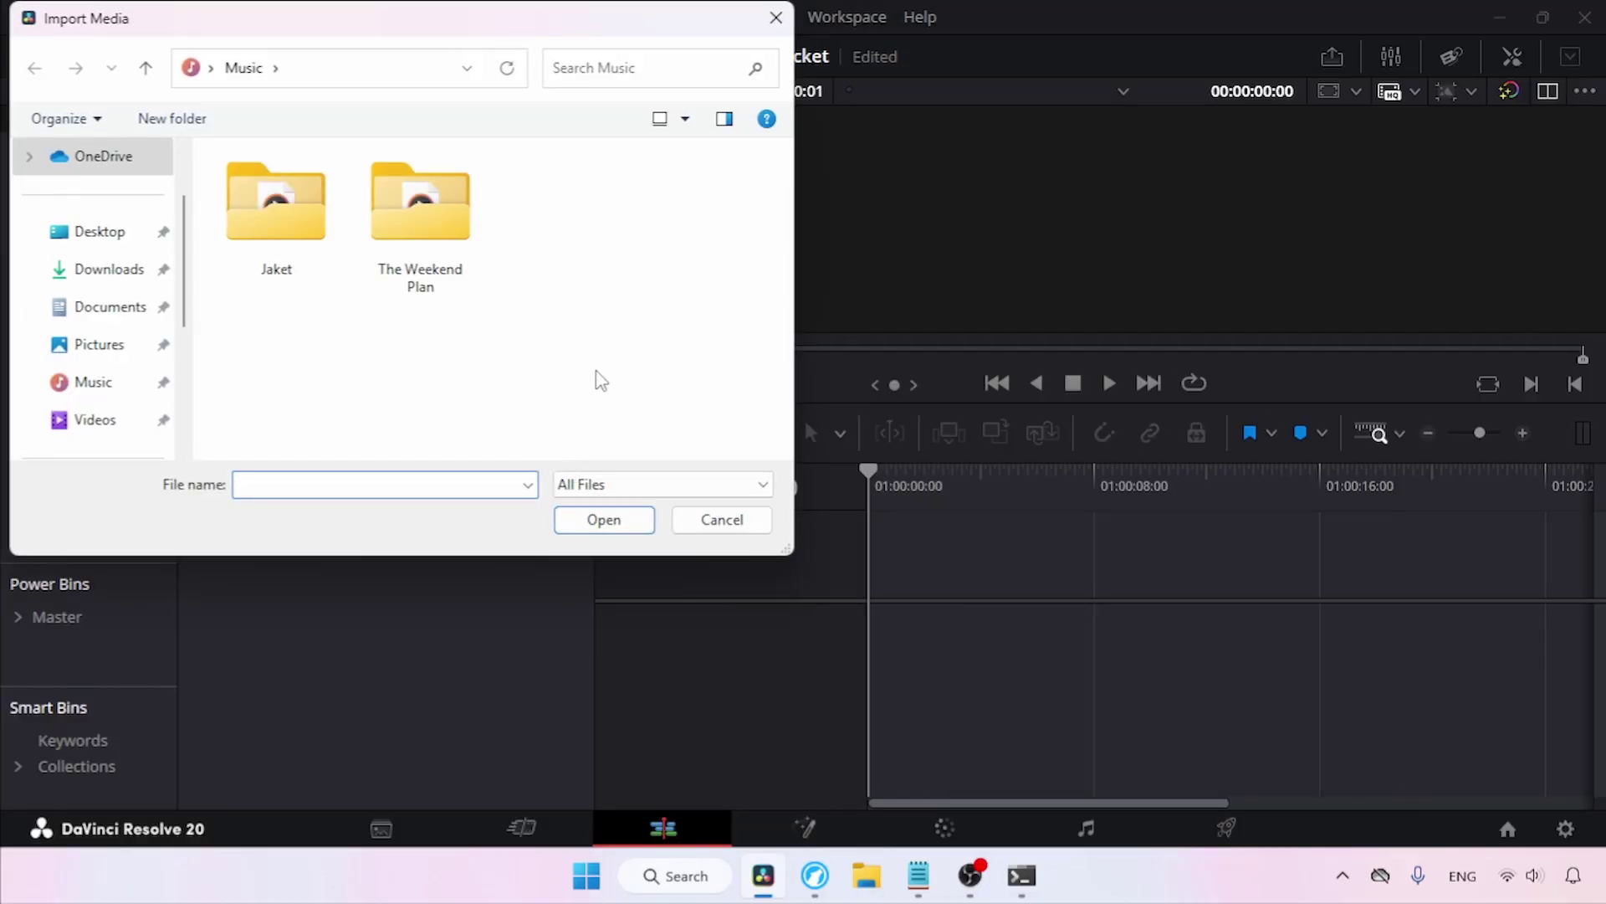
double_click(284, 289)
drag(258, 377, 552, 172)
click(619, 522)
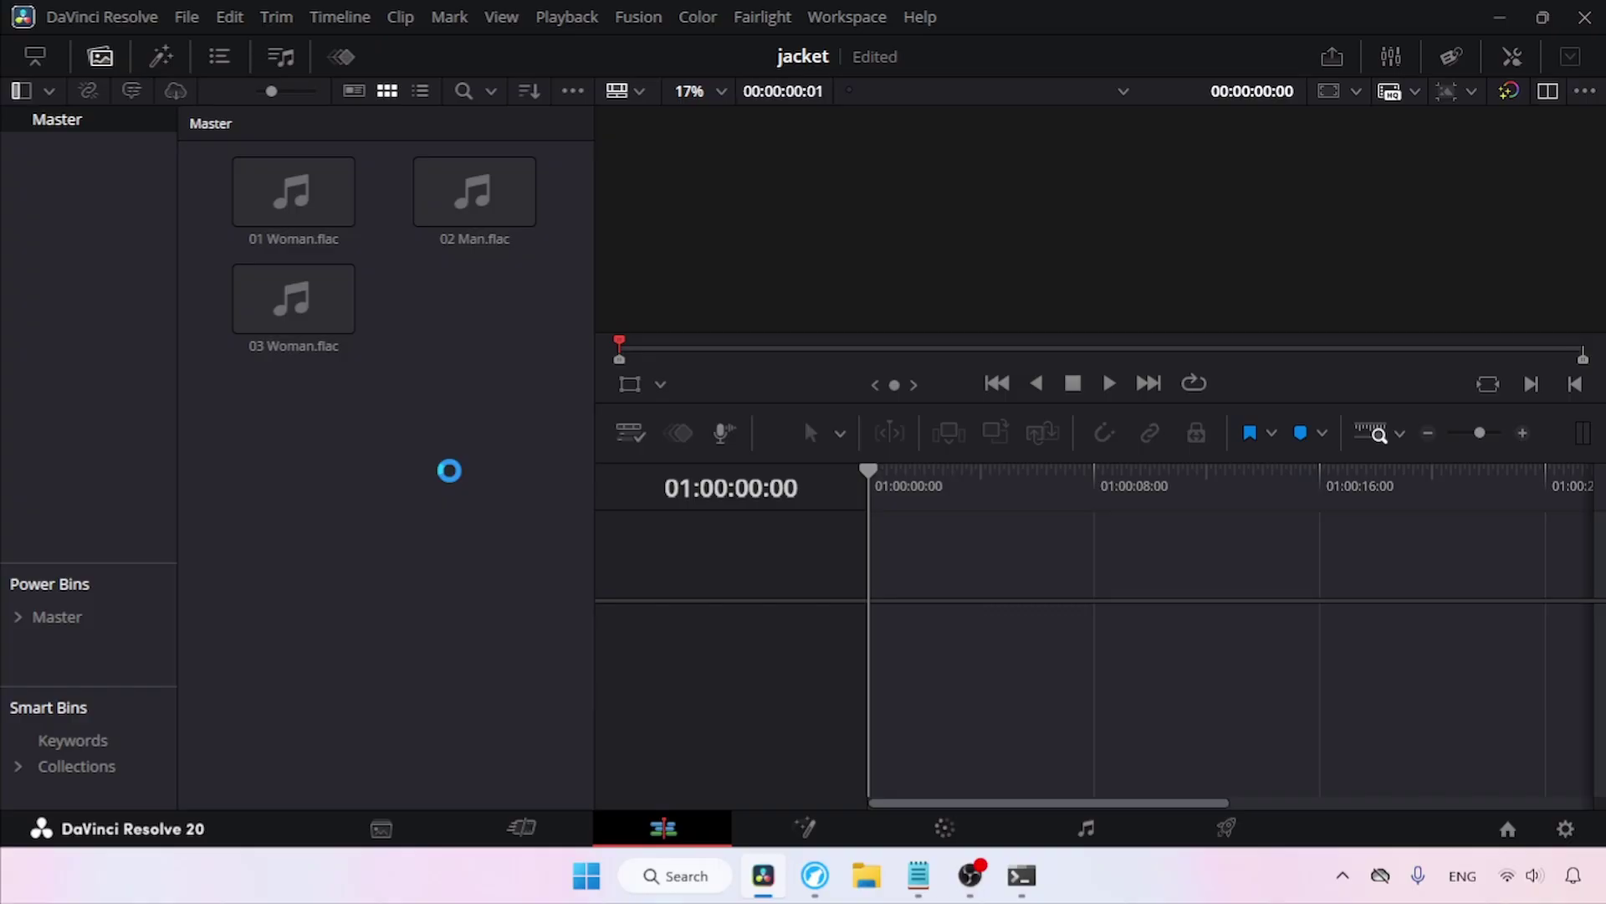
drag(519, 328, 260, 176)
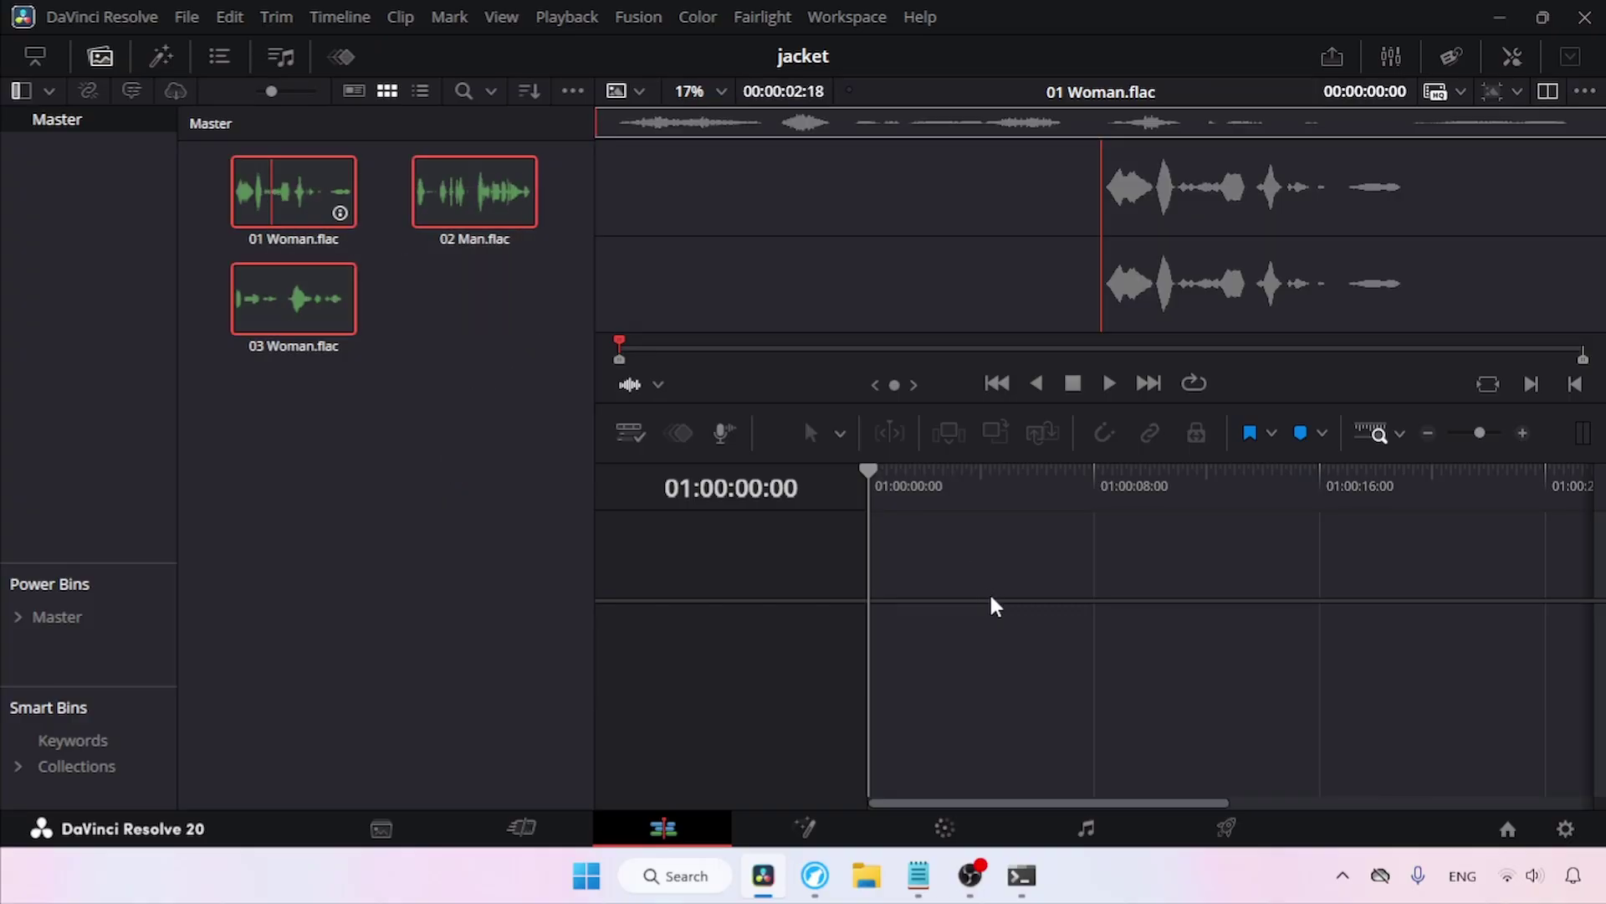
drag(994, 604, 878, 682)
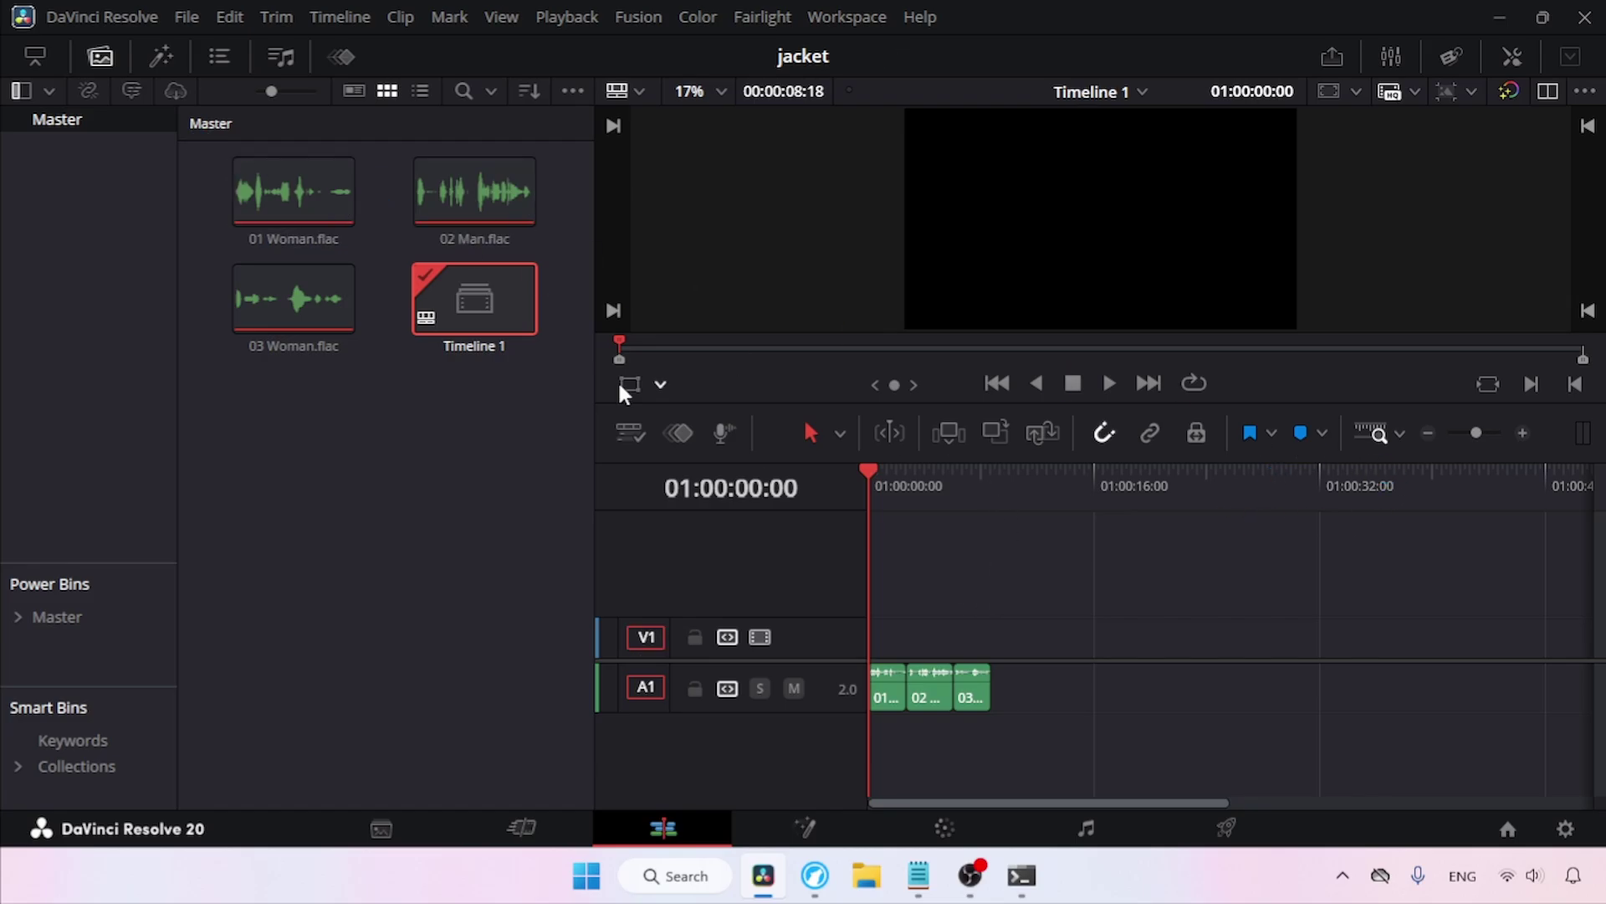
Select all three clips on A1 and nudge them a couple of frames later
click(106, 46)
key(shift+z)
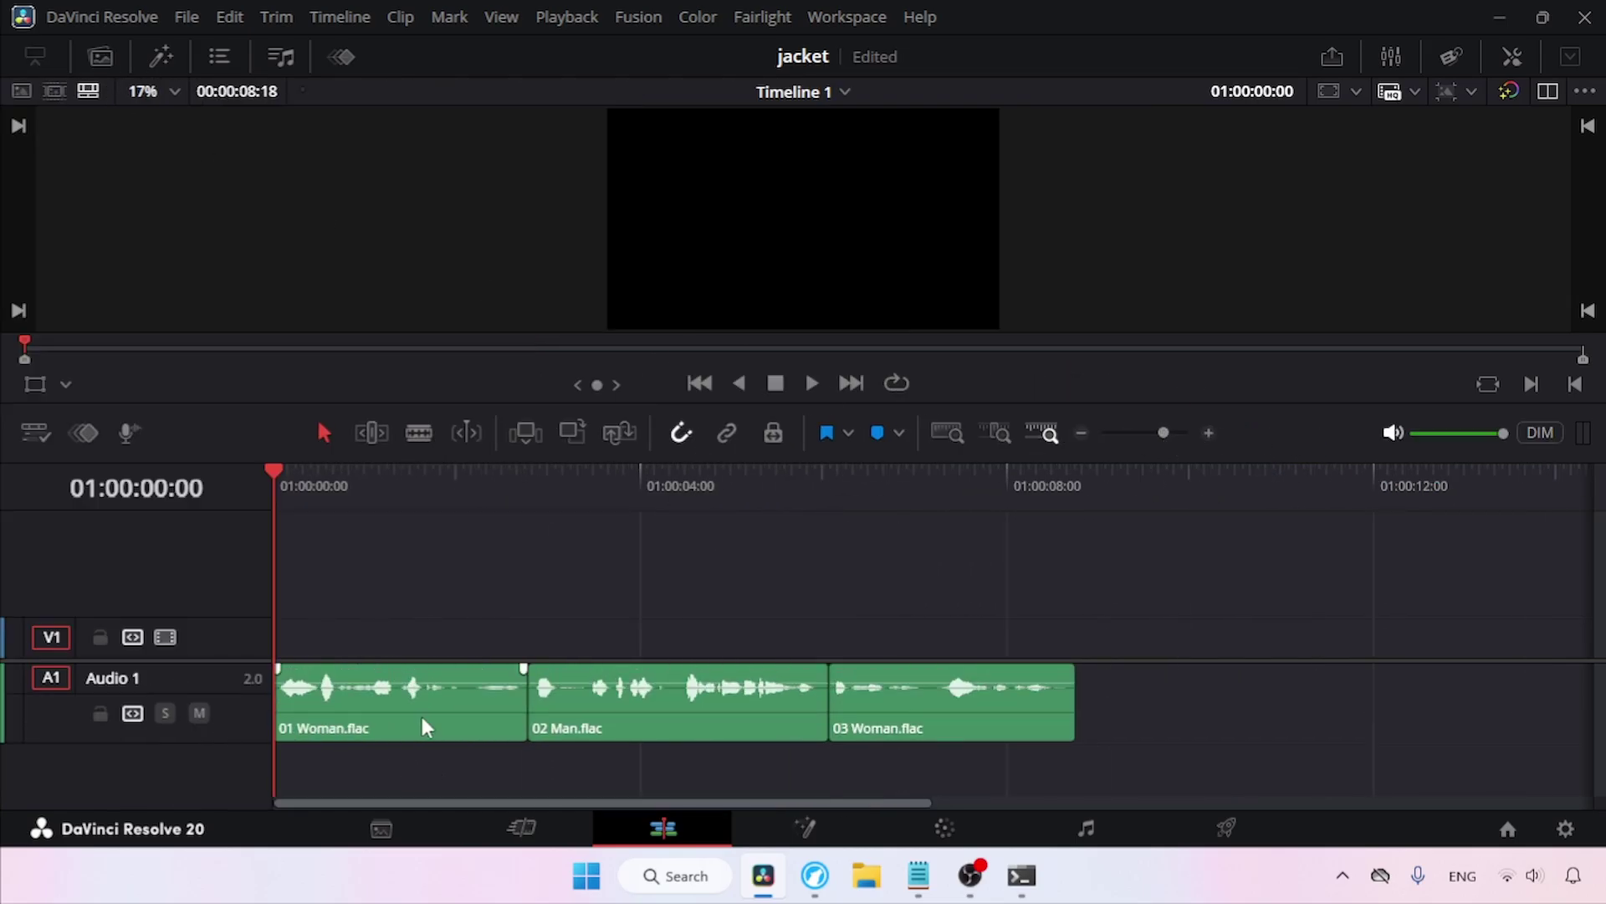
click(678, 724)
ctrl+click(1014, 722)
ctrl+click(364, 714)
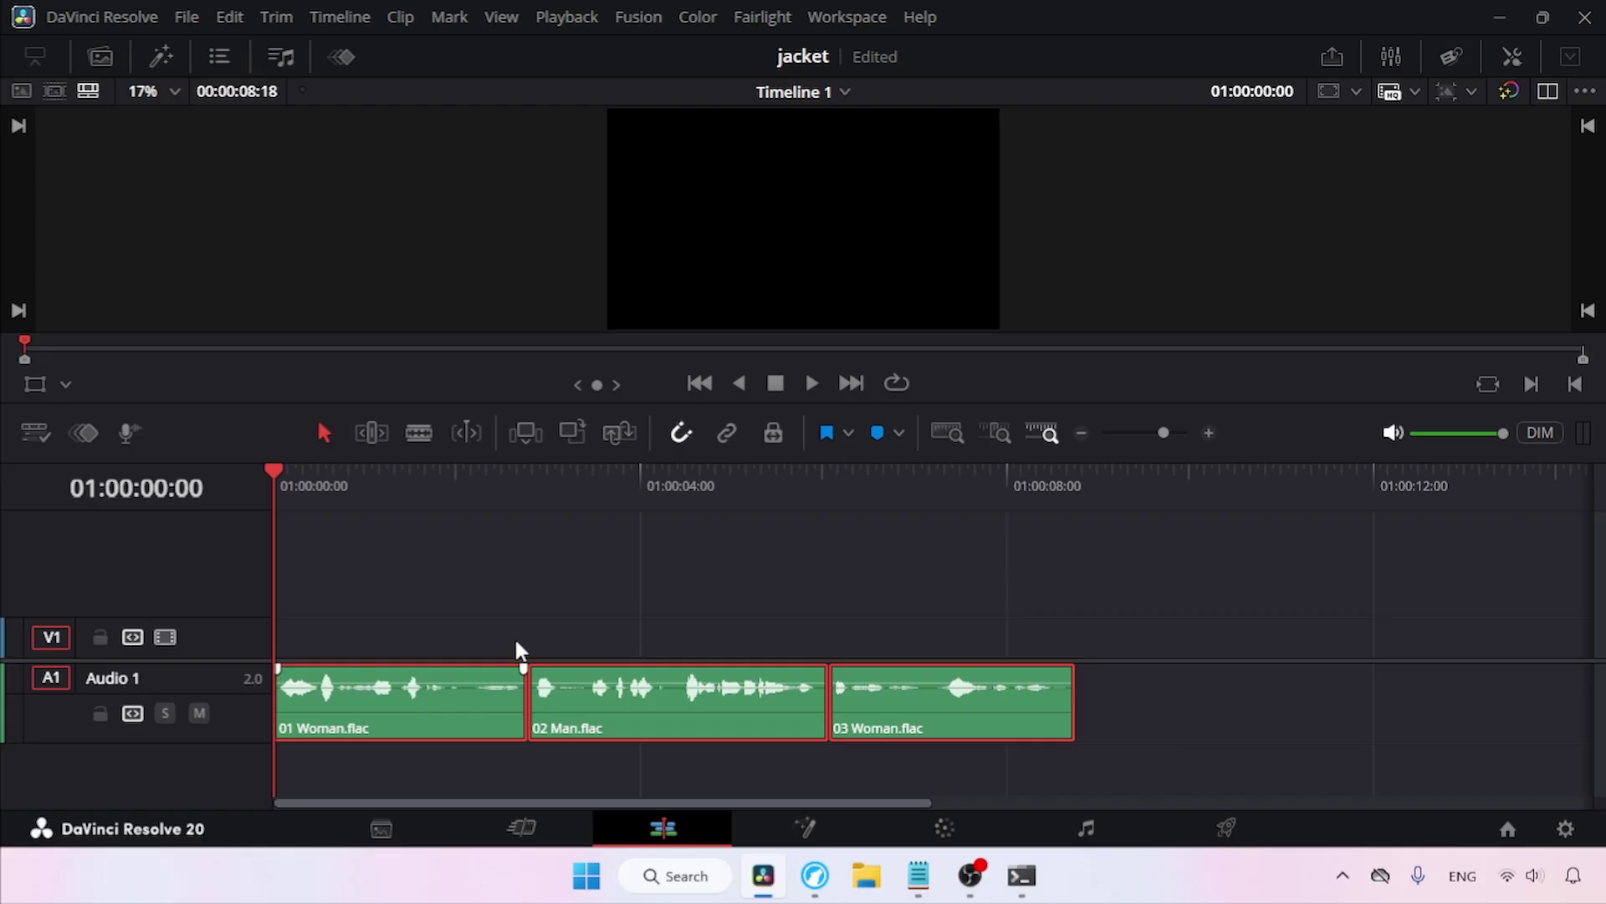
drag(1163, 433, 1169, 431)
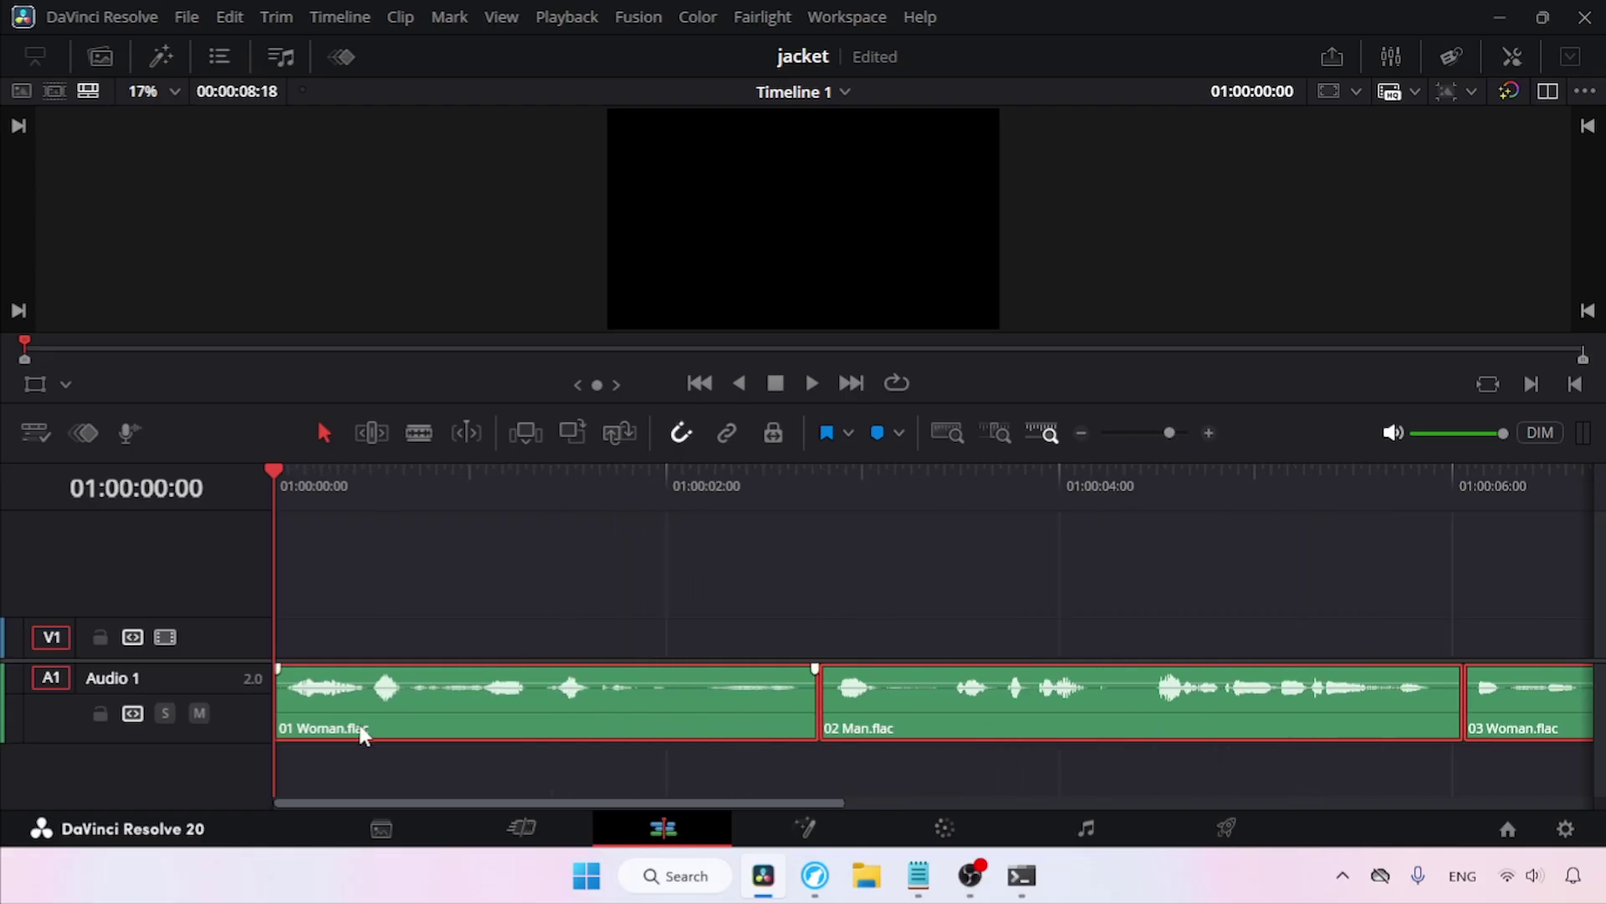
drag(353, 711, 363, 716)
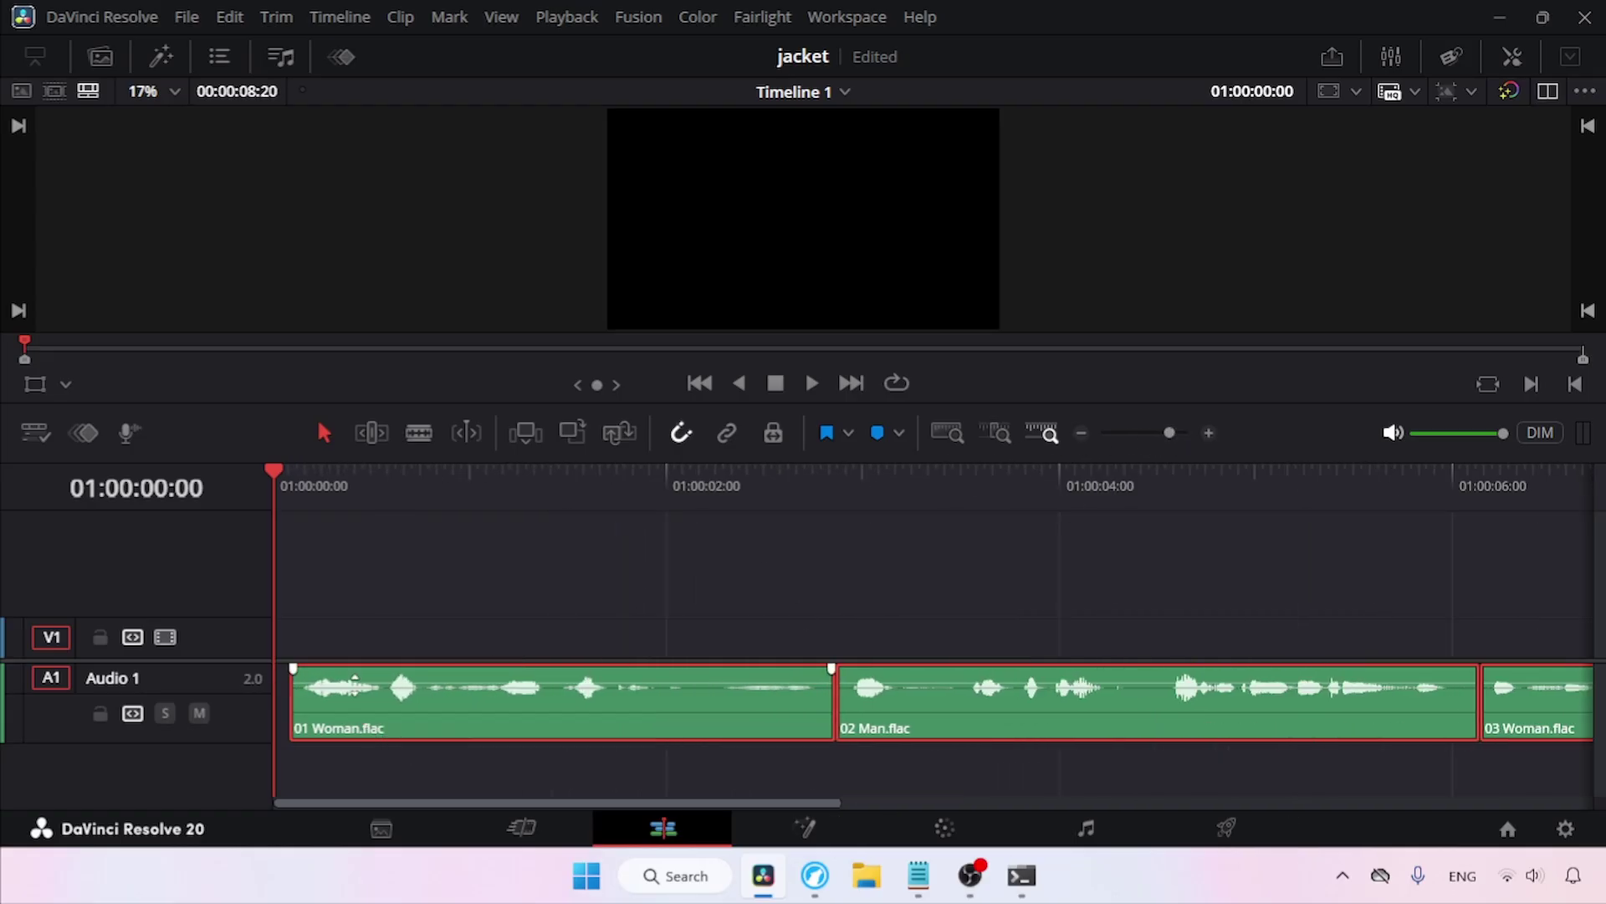
key(ctrl+minus)
key(ctrl+minus)
key(ctrl+shift+a)
Play the timeline from the start to check the clip timing
click(810, 384)
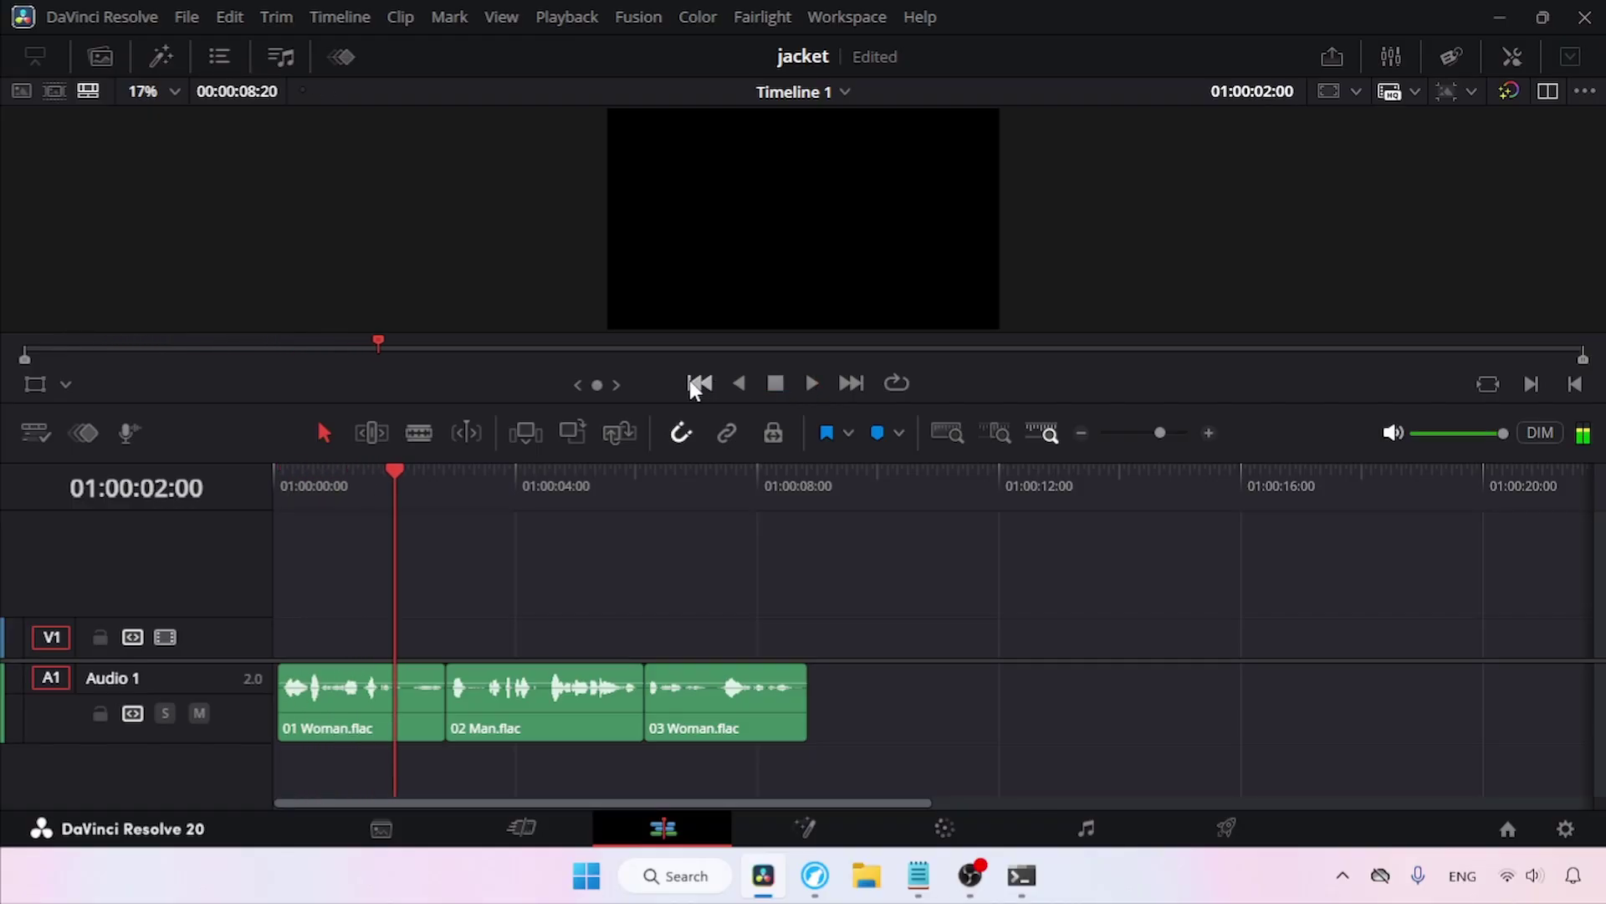
click(699, 383)
click(776, 383)
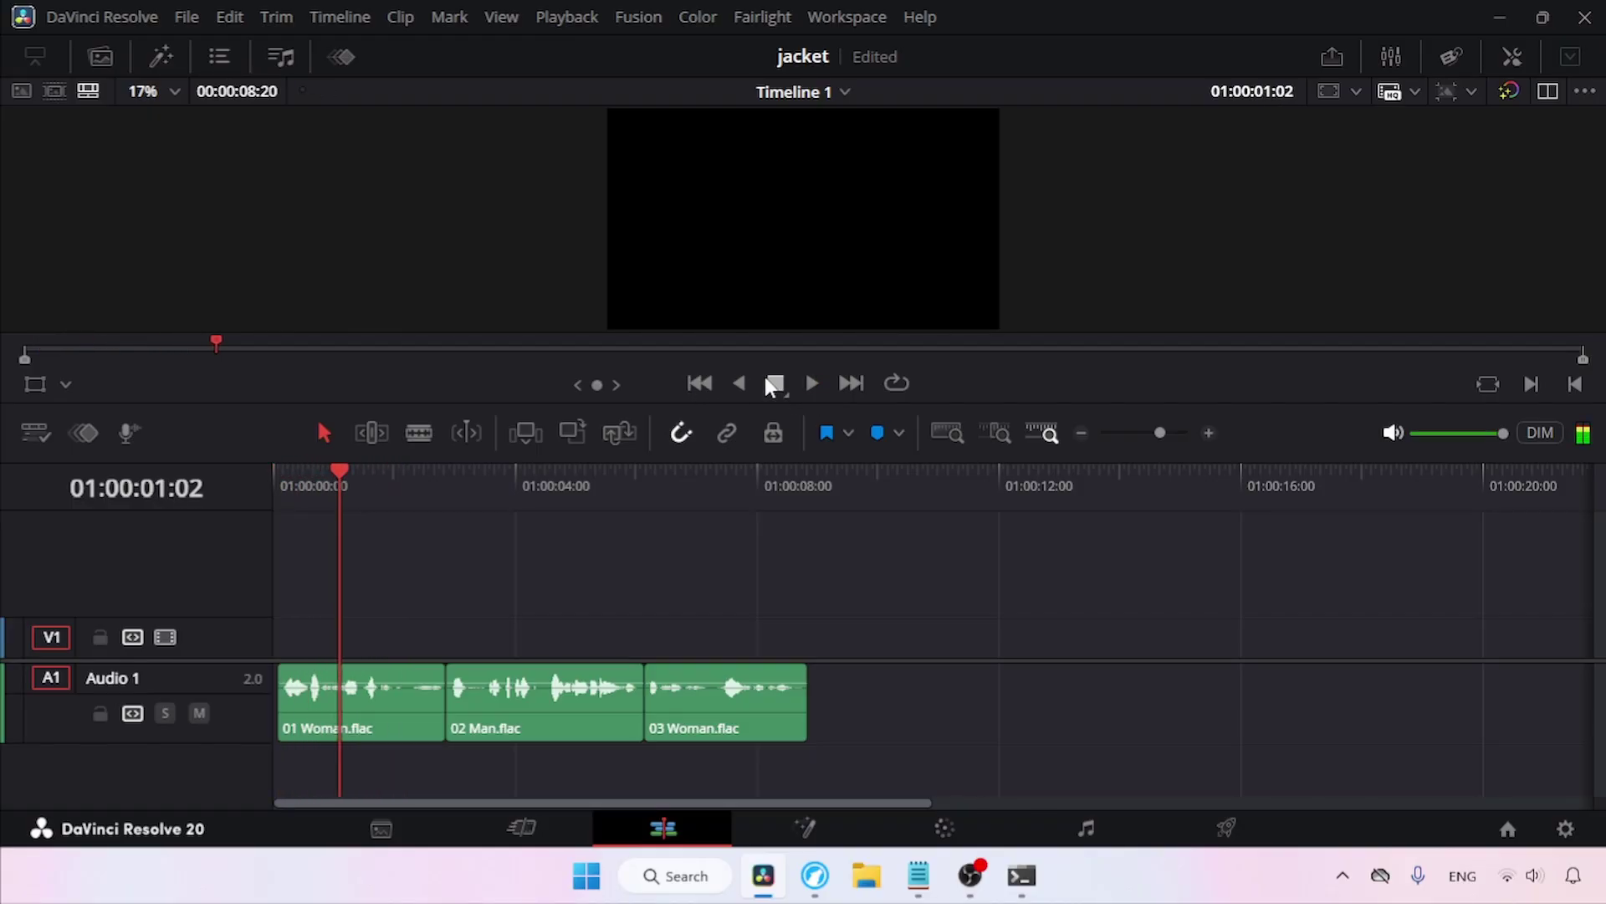
key(Home)
click(812, 383)
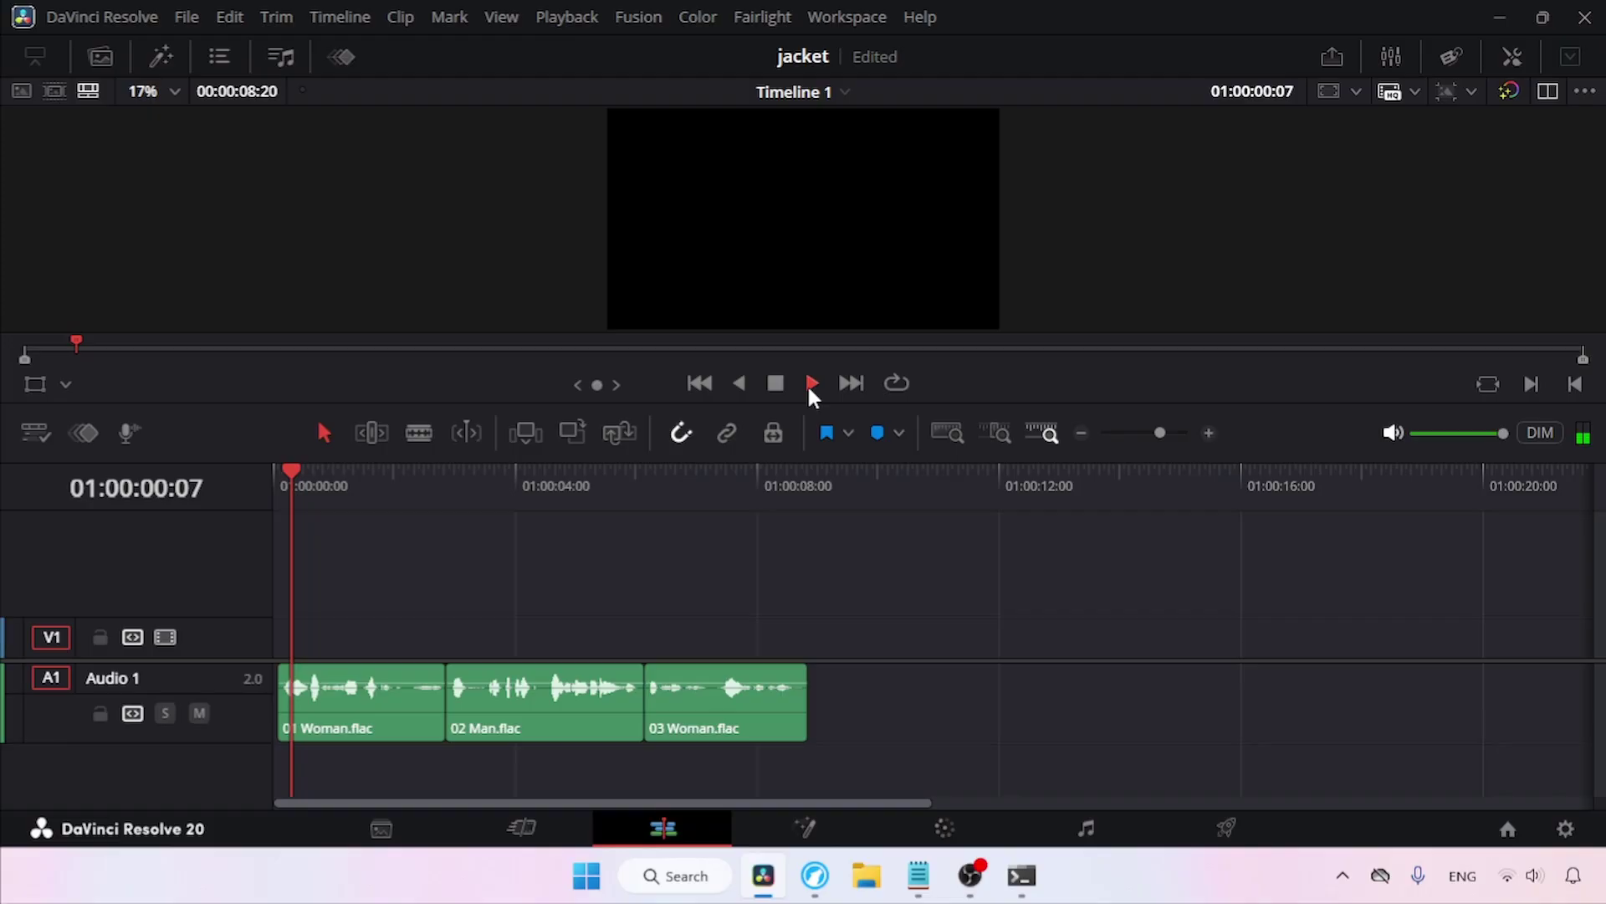
click(775, 383)
Shift the three clips one more frame so Timeline 1 runs 00:00:08:21, then play it back
drag(741, 753, 268, 701)
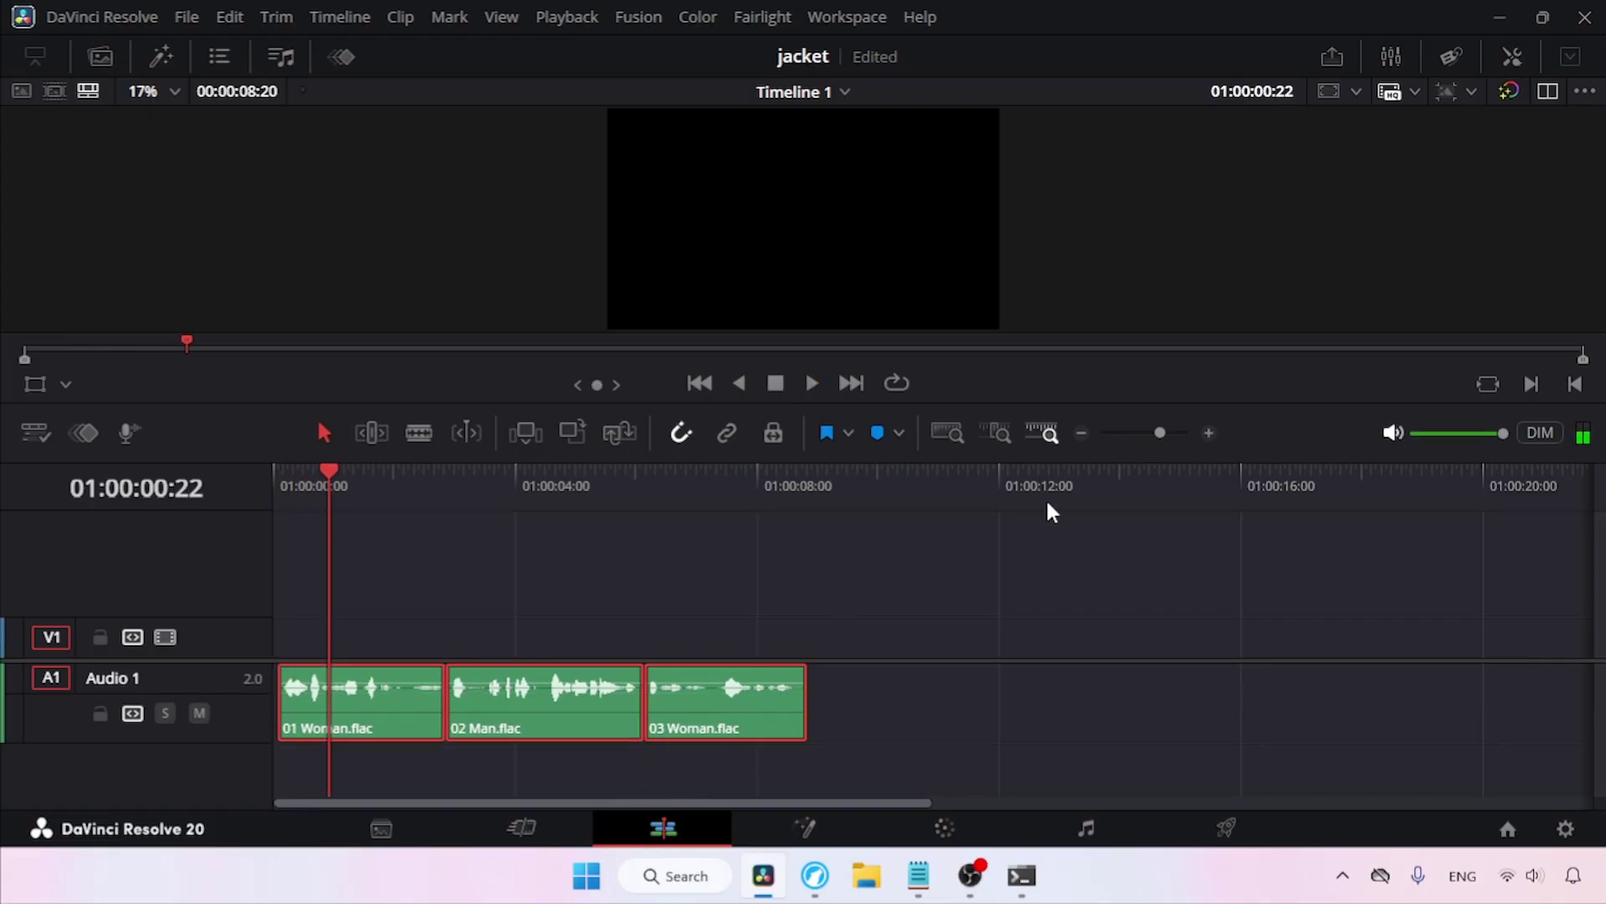
drag(1160, 432, 1174, 432)
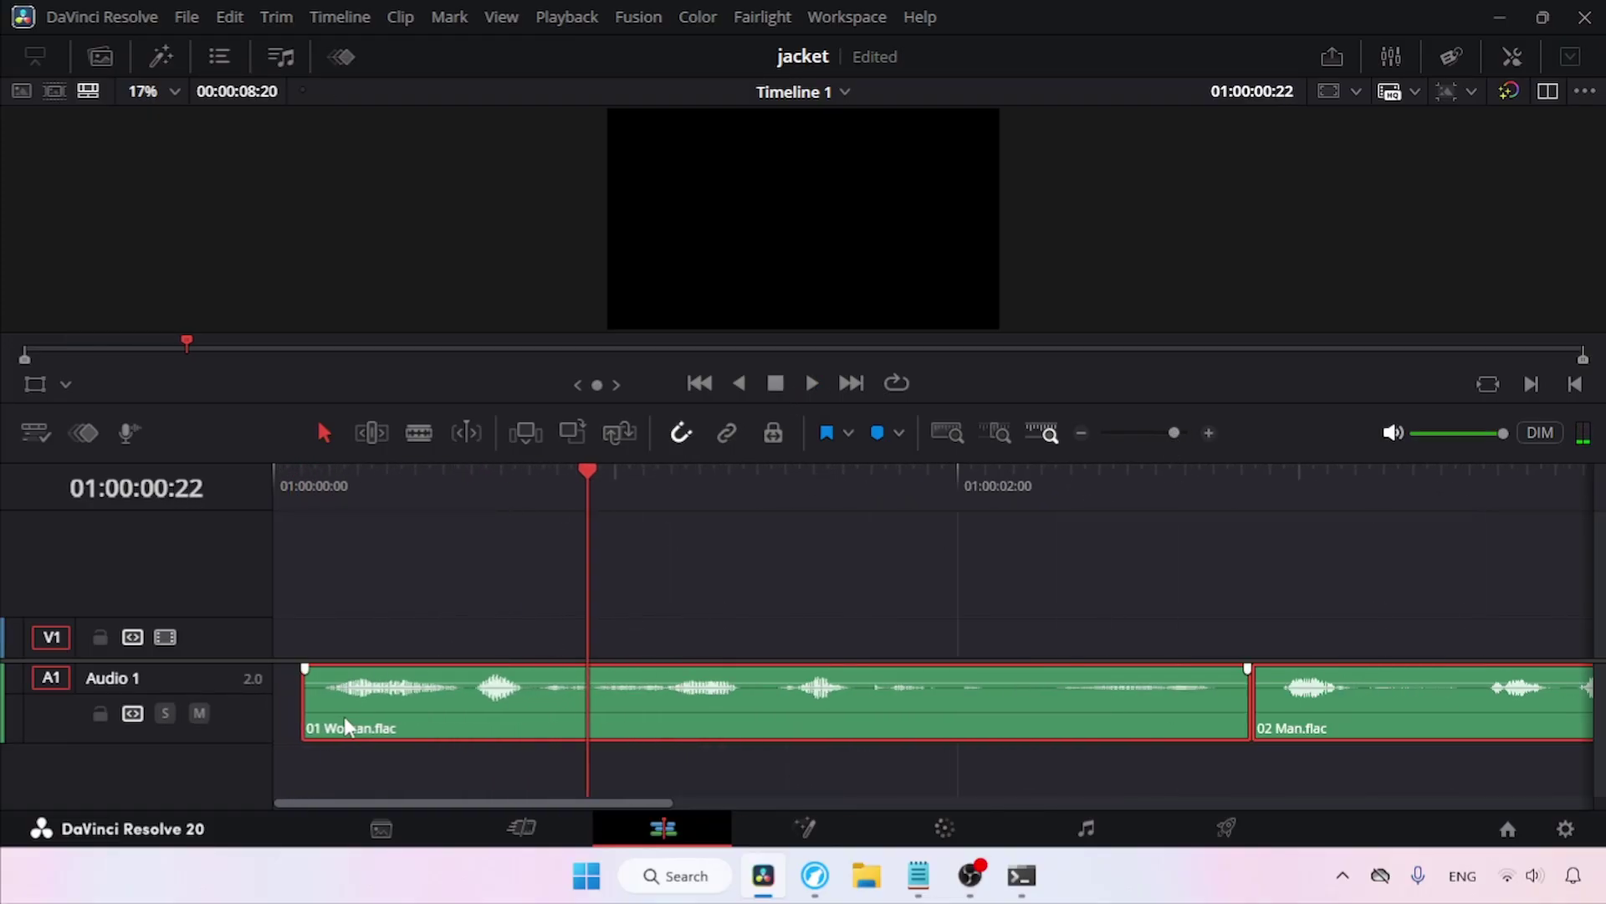
drag(350, 726, 365, 726)
click(275, 469)
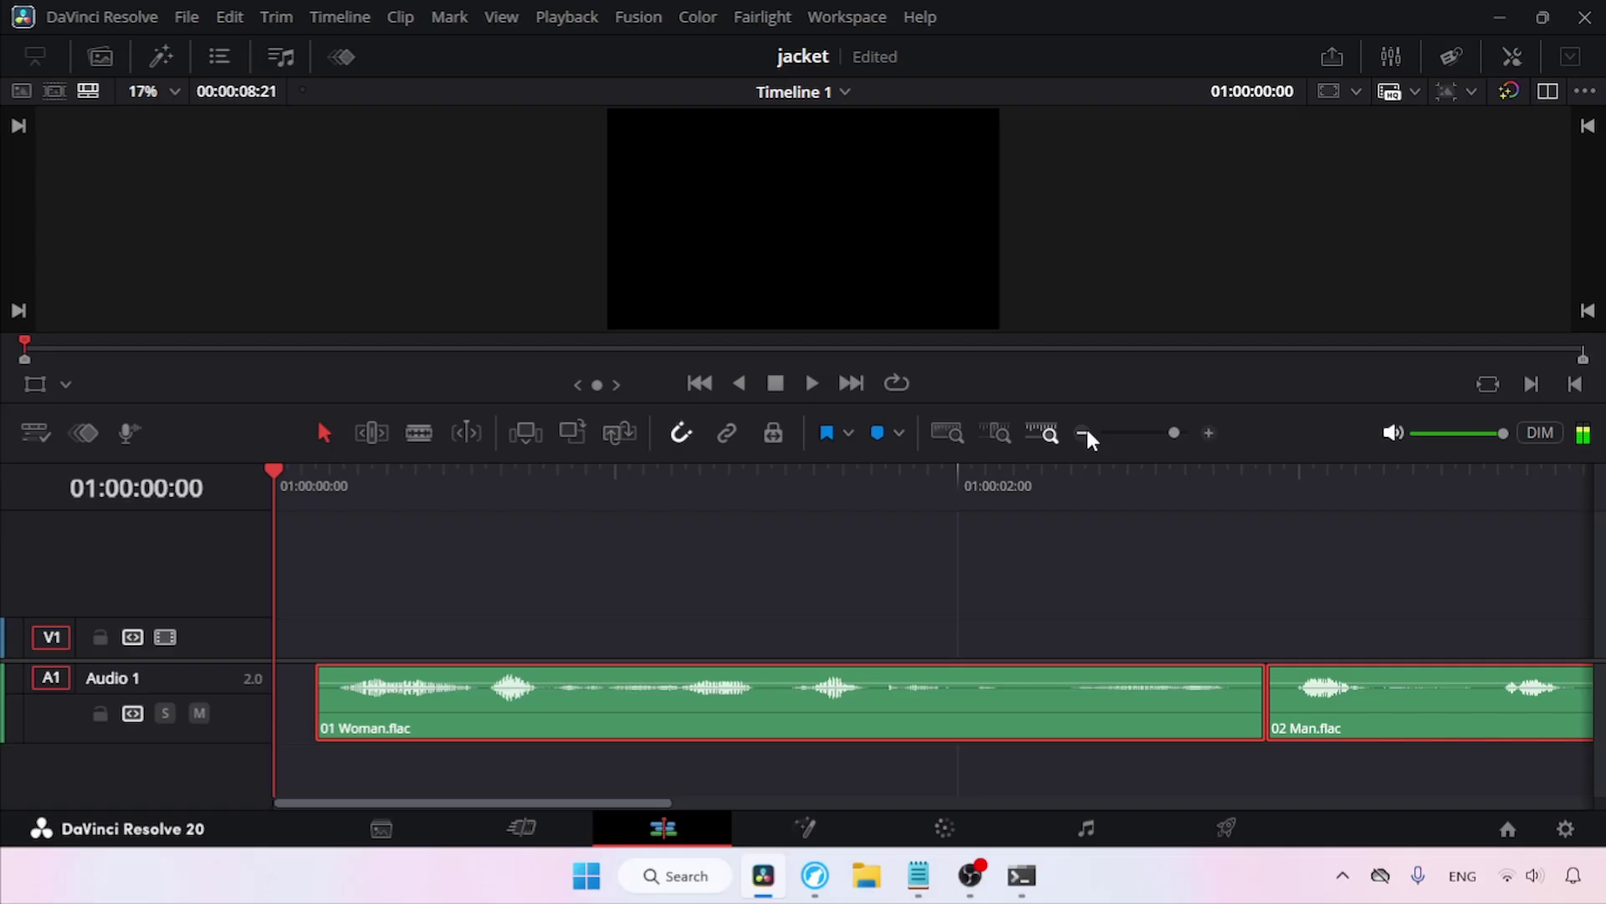
click(1082, 432)
click(812, 384)
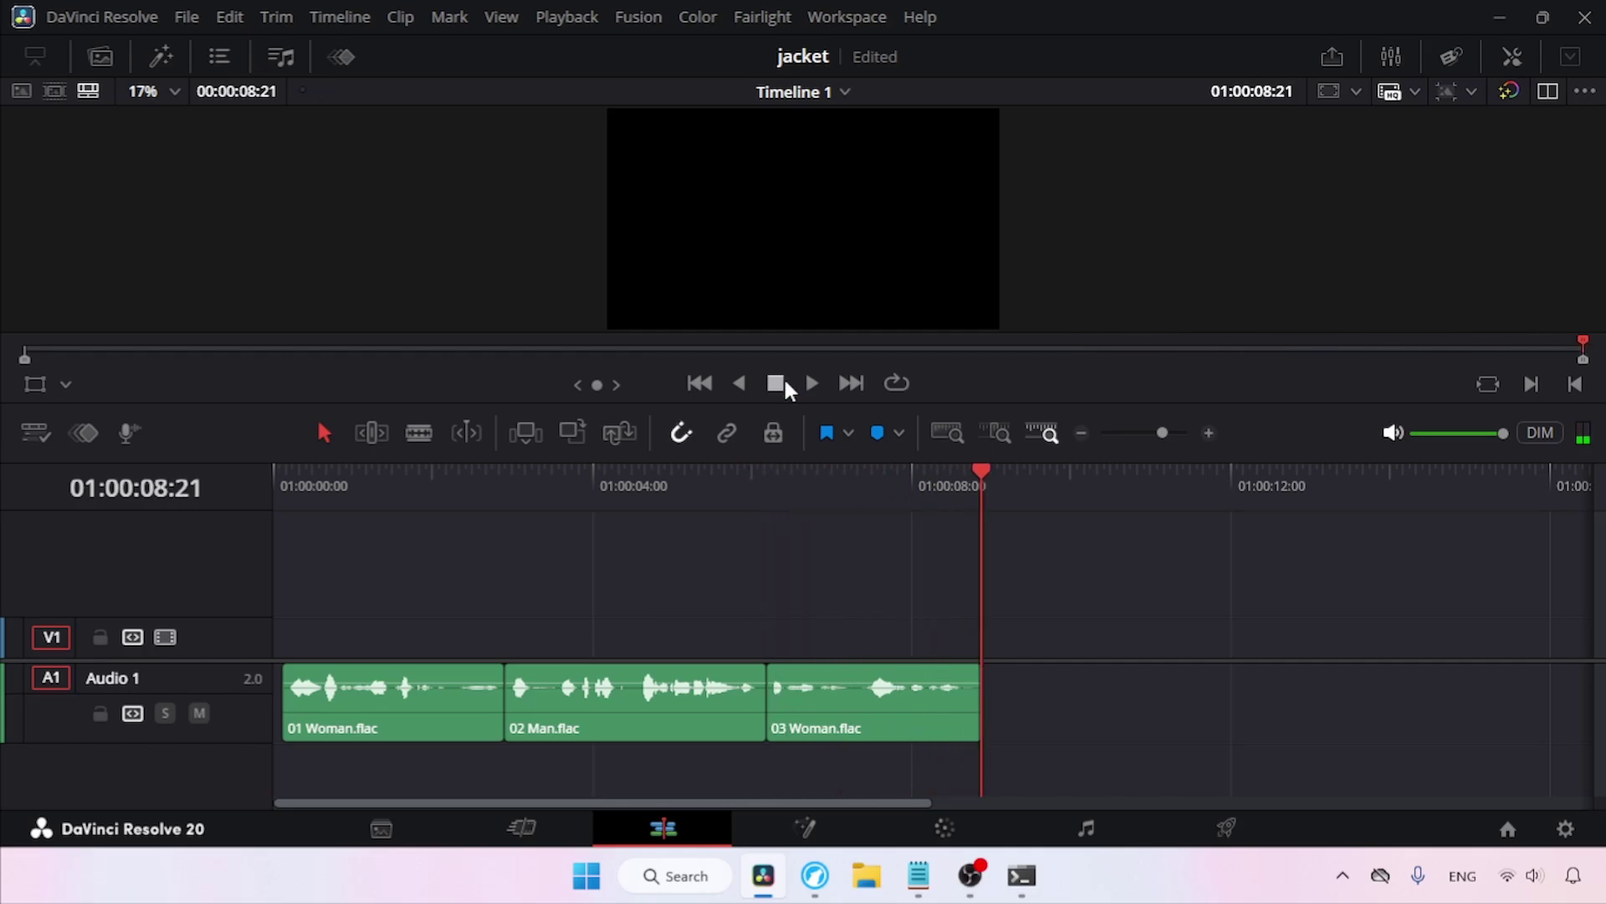
Move 02 Man.flac onto a new A2 track and mute that track
click(627, 713)
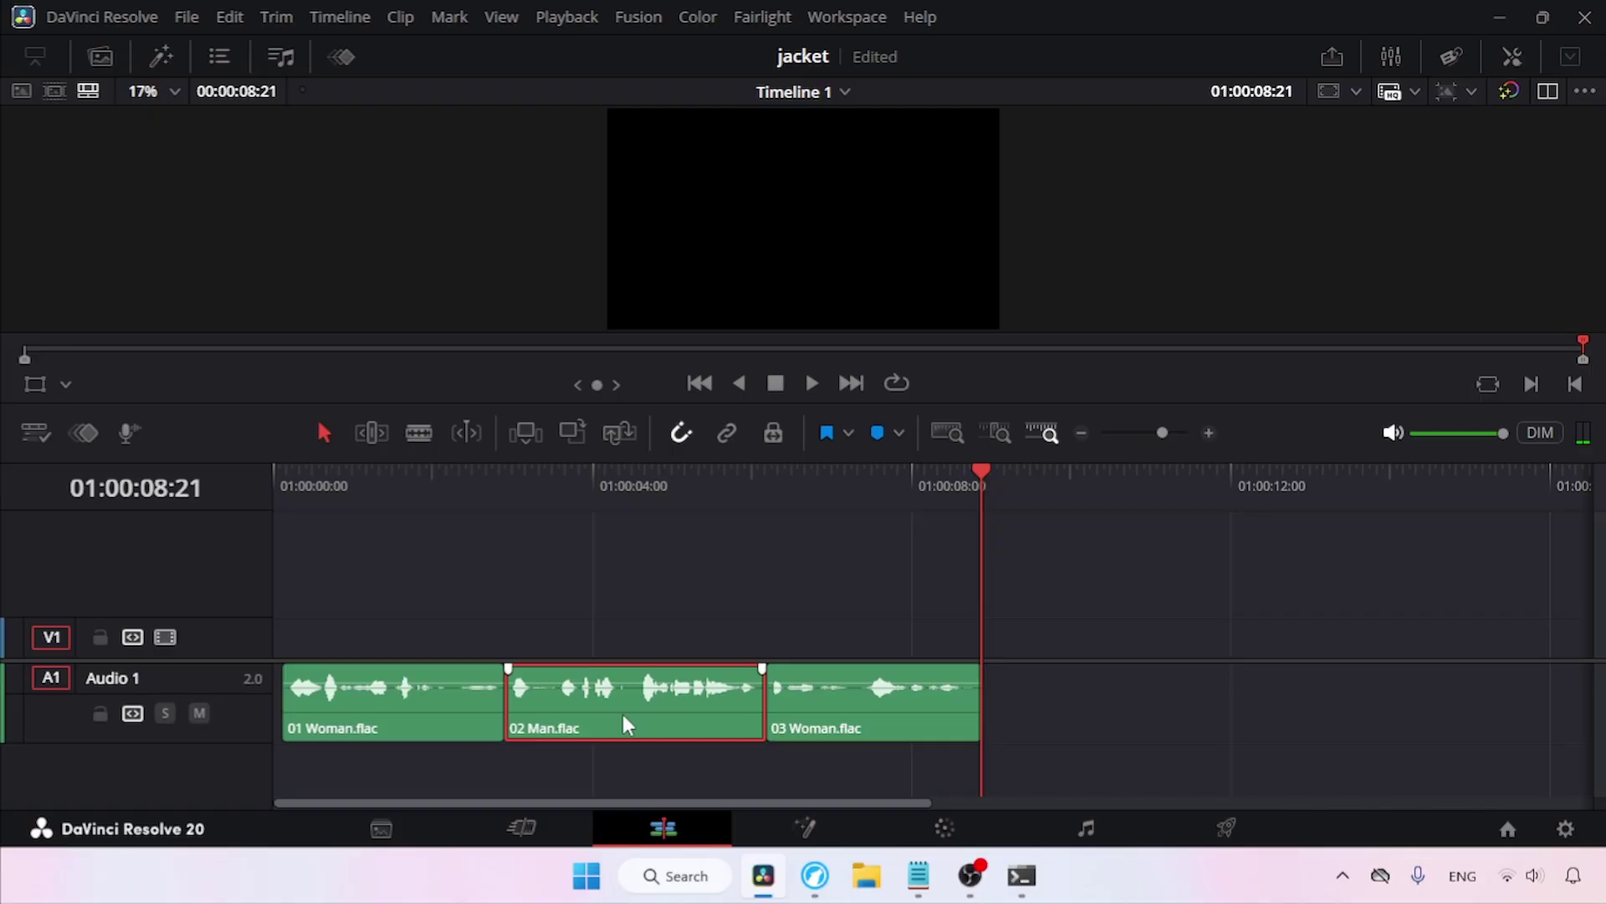
drag(637, 691, 630, 756)
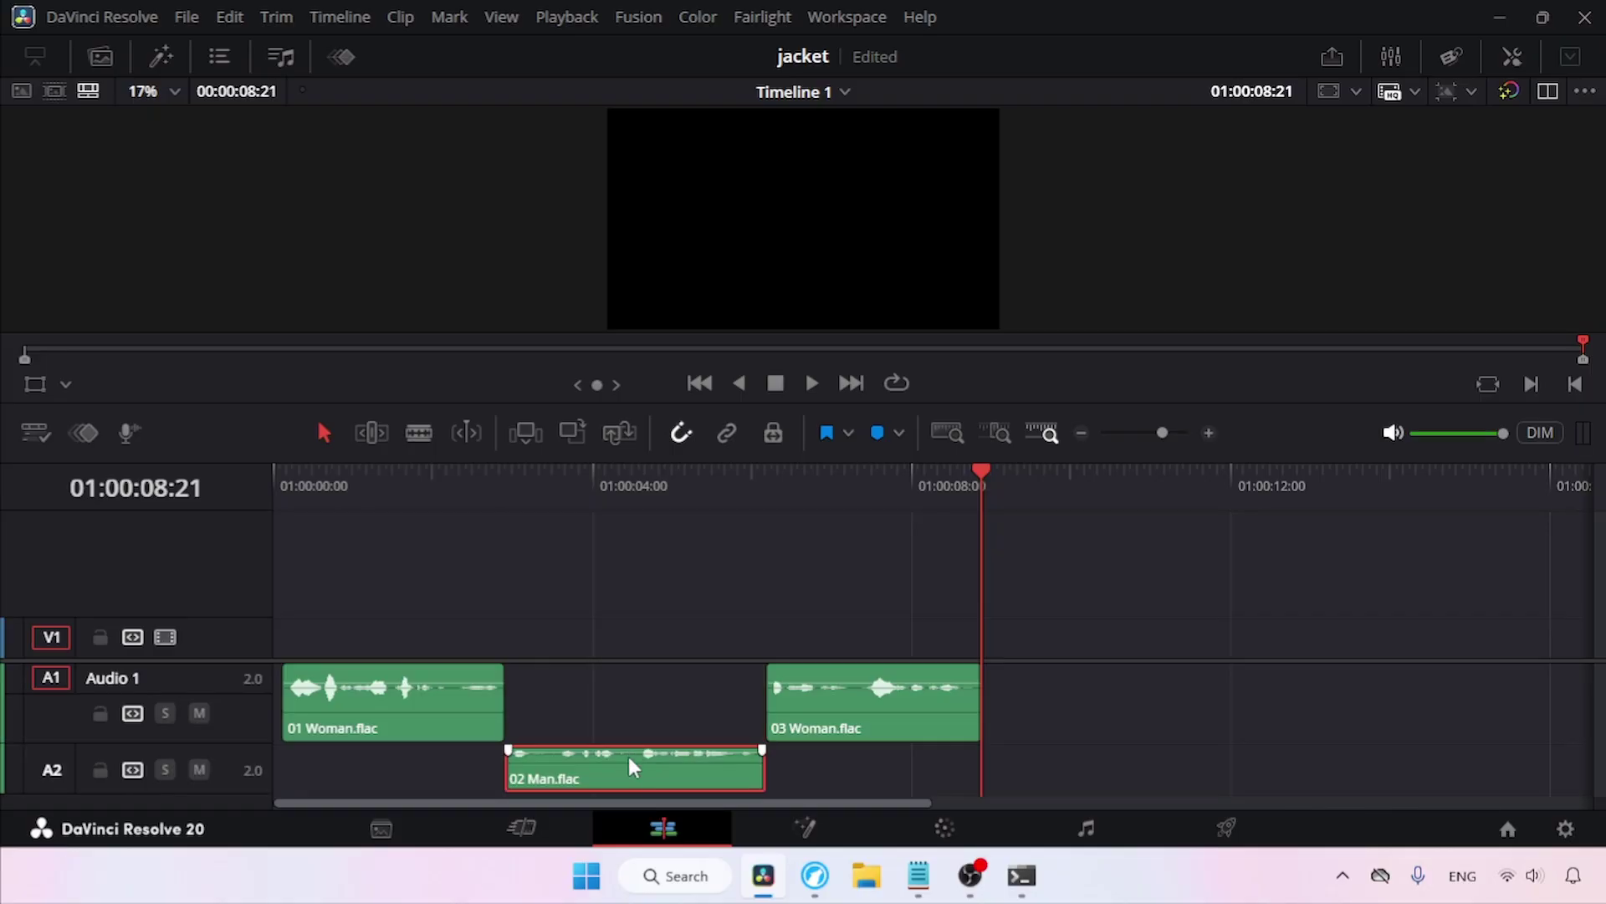
click(644, 599)
key(Home)
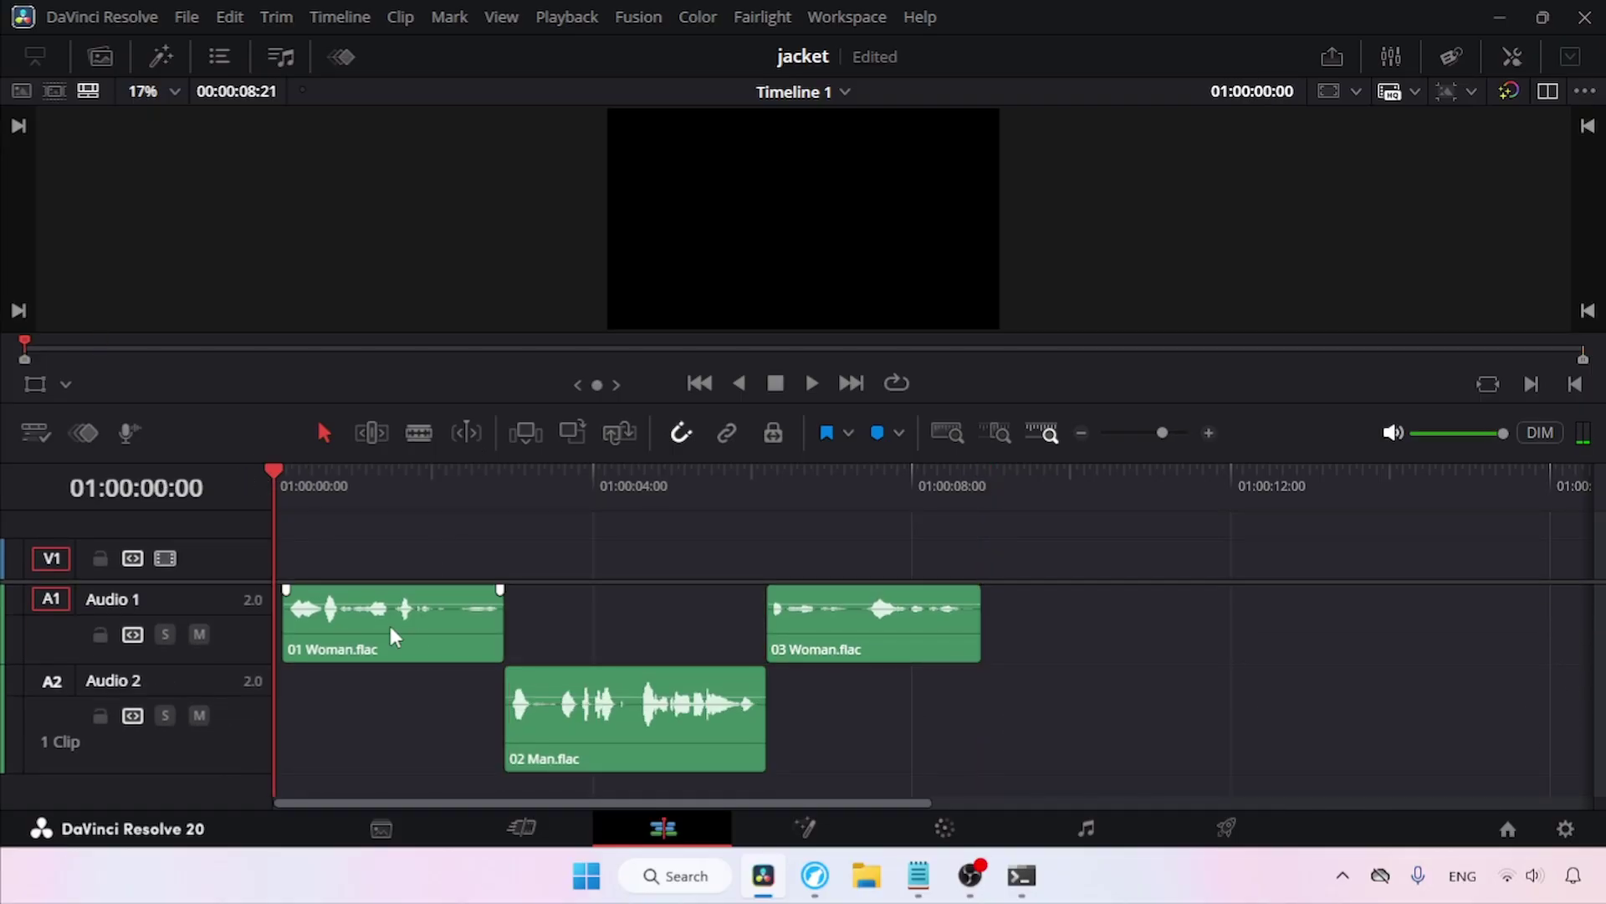
click(200, 716)
On the Deliver page, choose the Audio Only preset and name the output 'Woman Speaking' in Music
click(1231, 826)
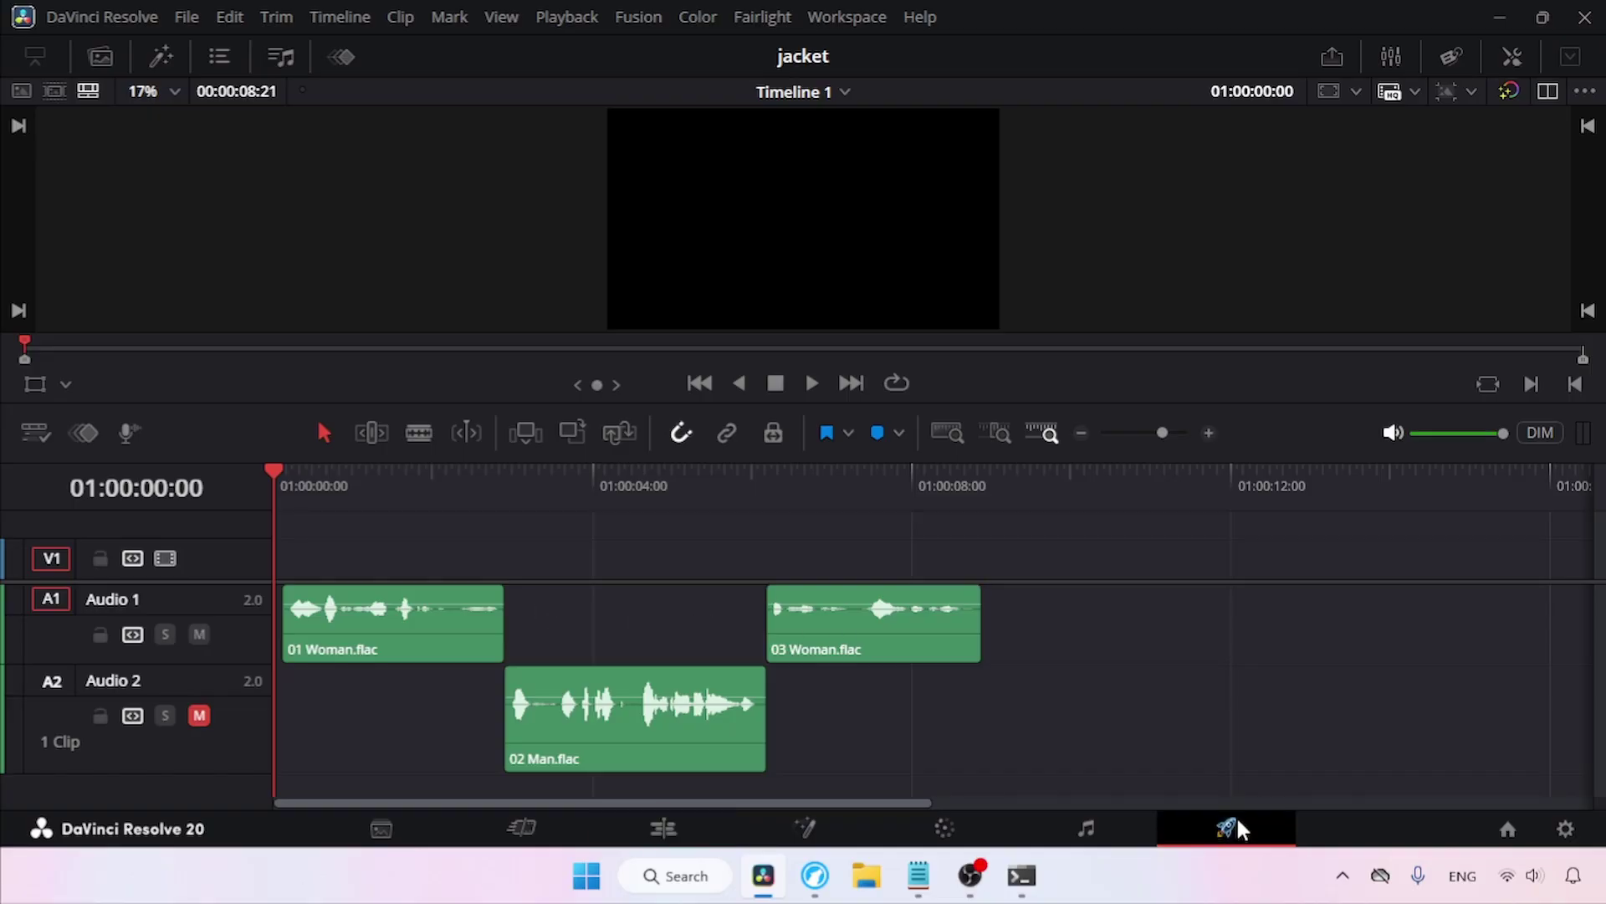
drag(130, 219, 394, 204)
click(391, 194)
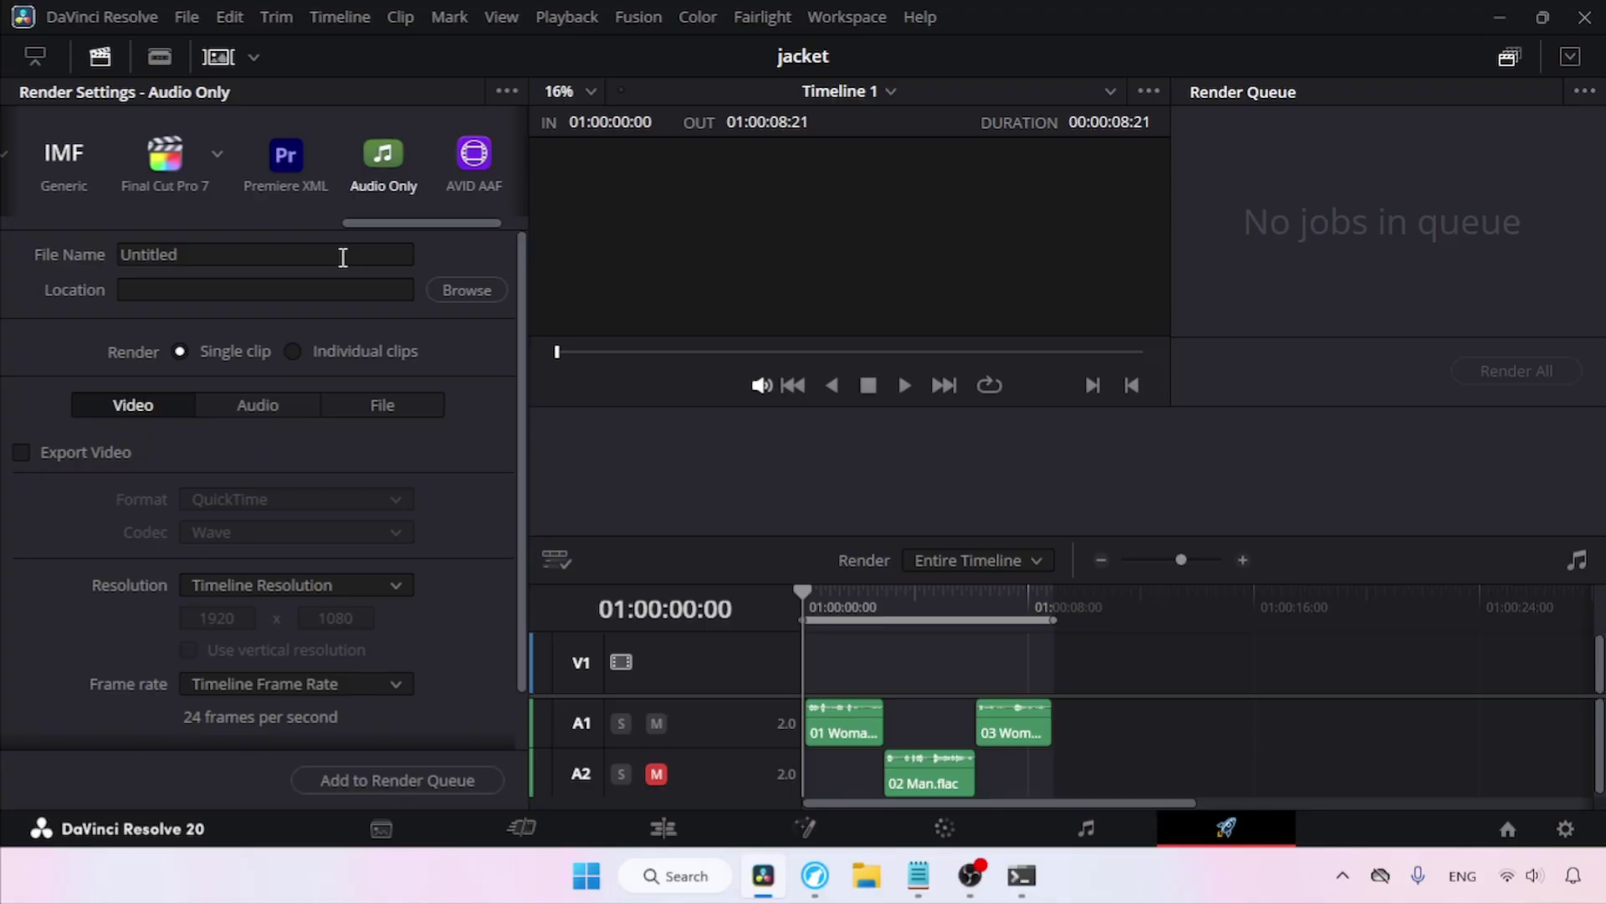
click(219, 253)
text(woman)
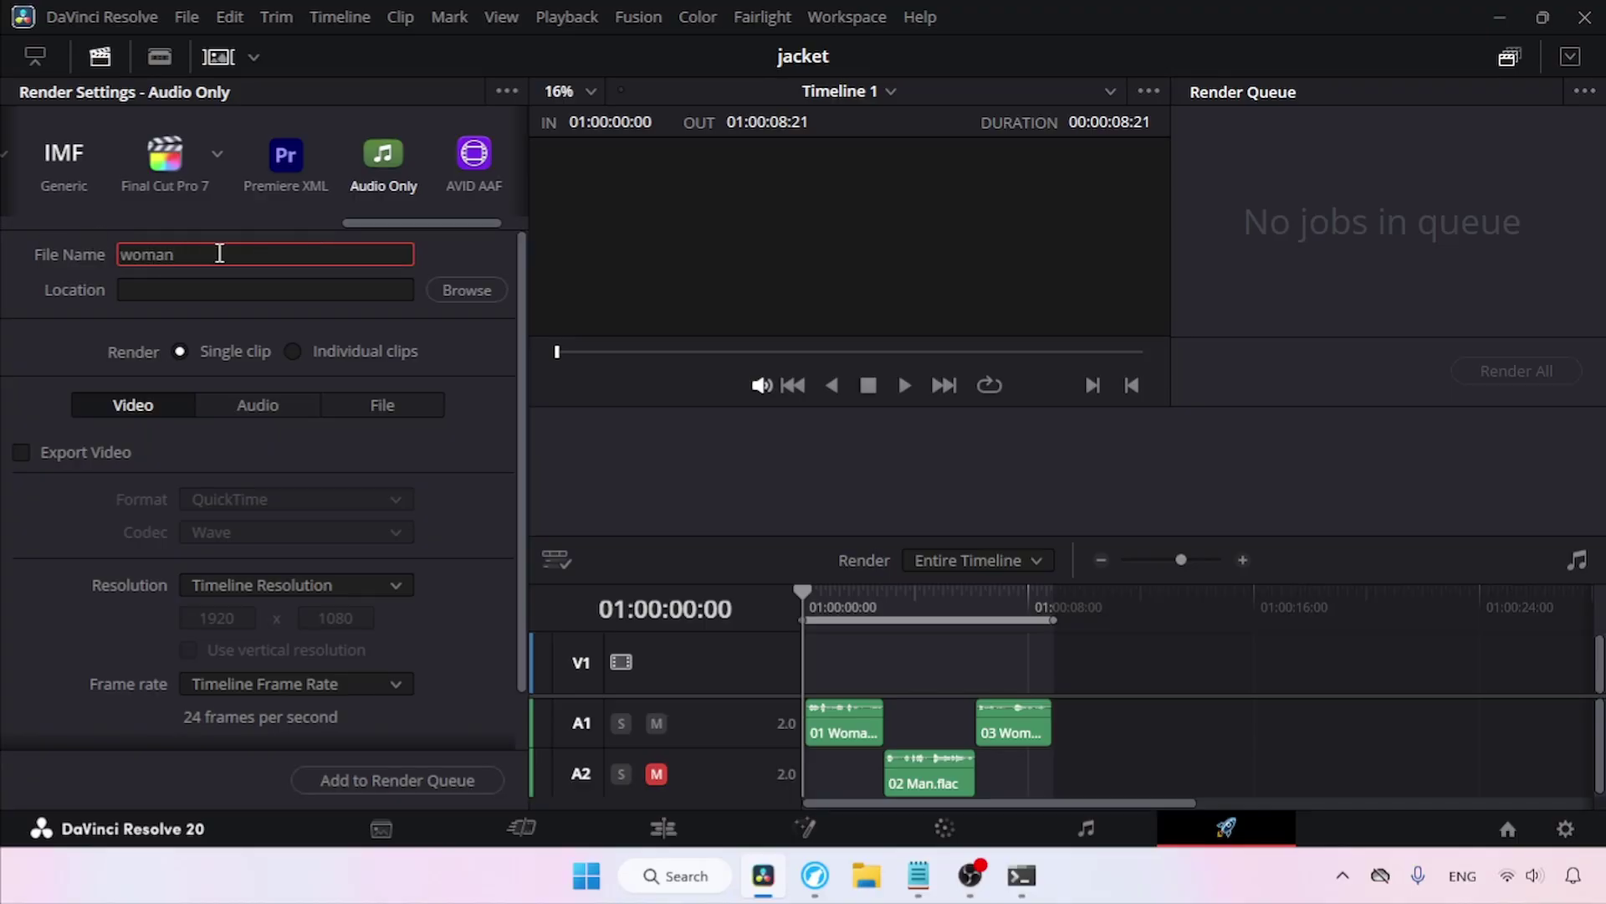
click(466, 289)
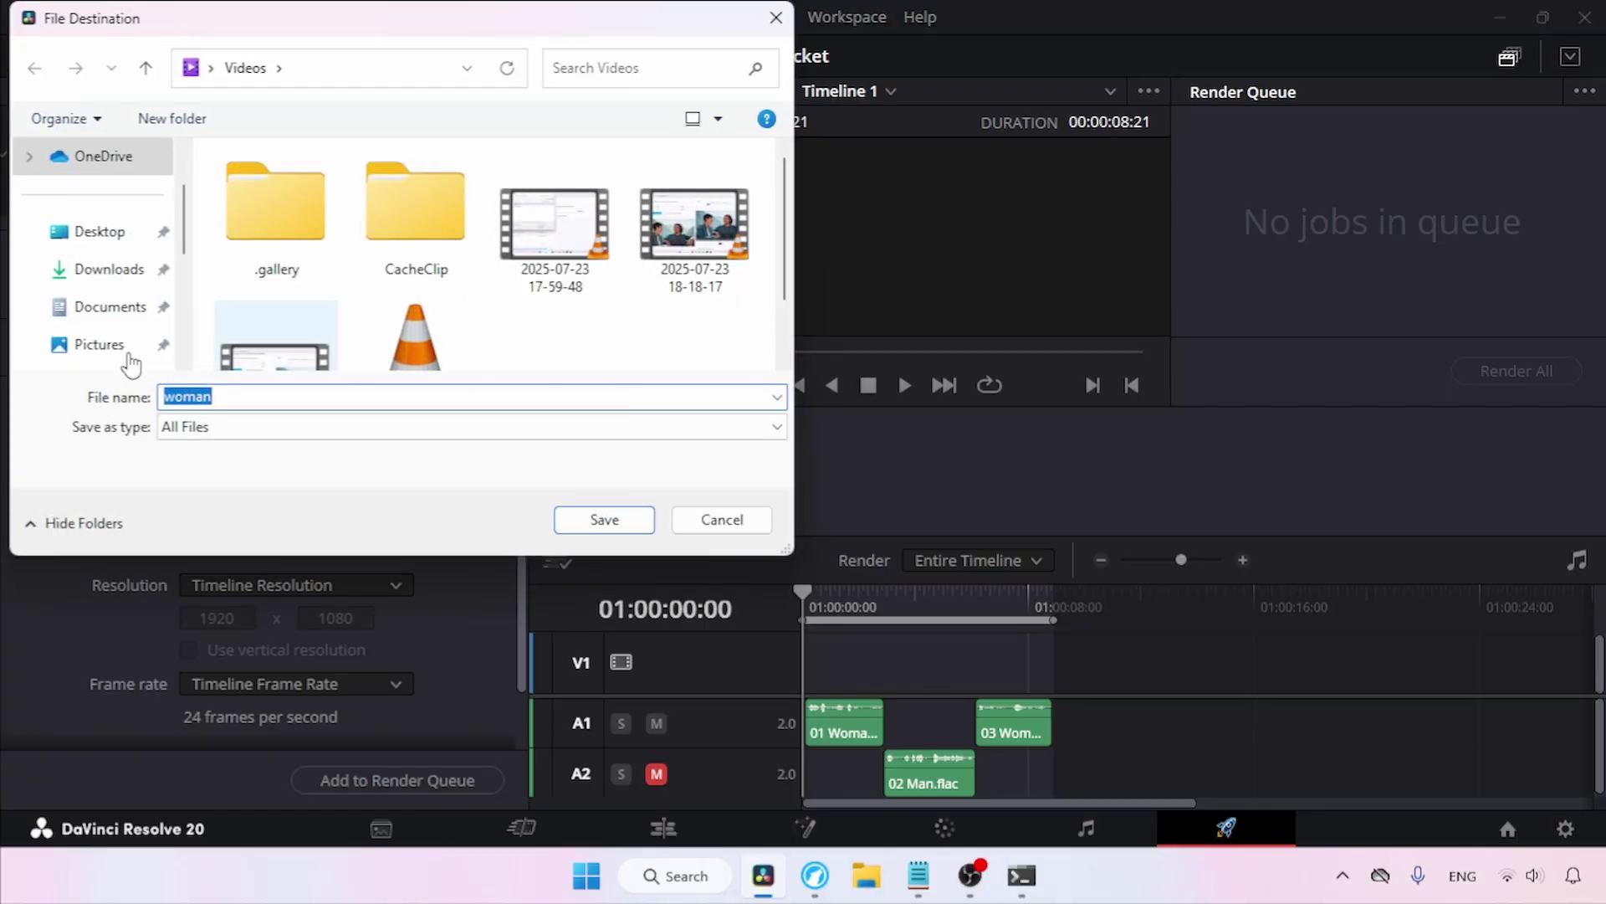
scroll(146, 300, down, 2)
click(93, 268)
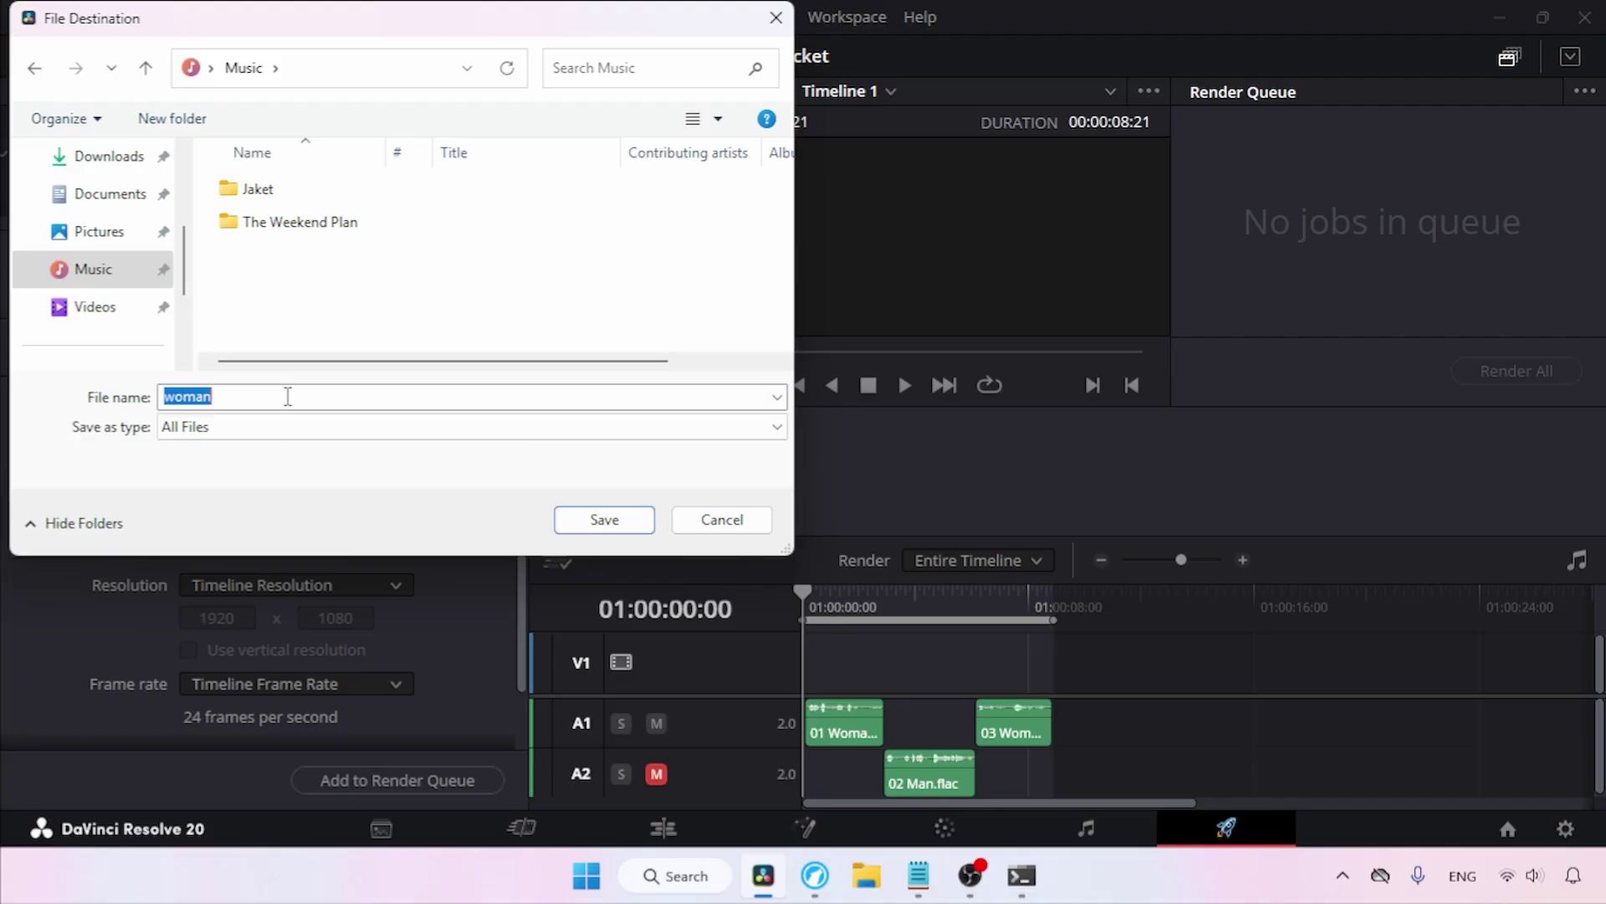
text(Woman Speaking)
key(Return)
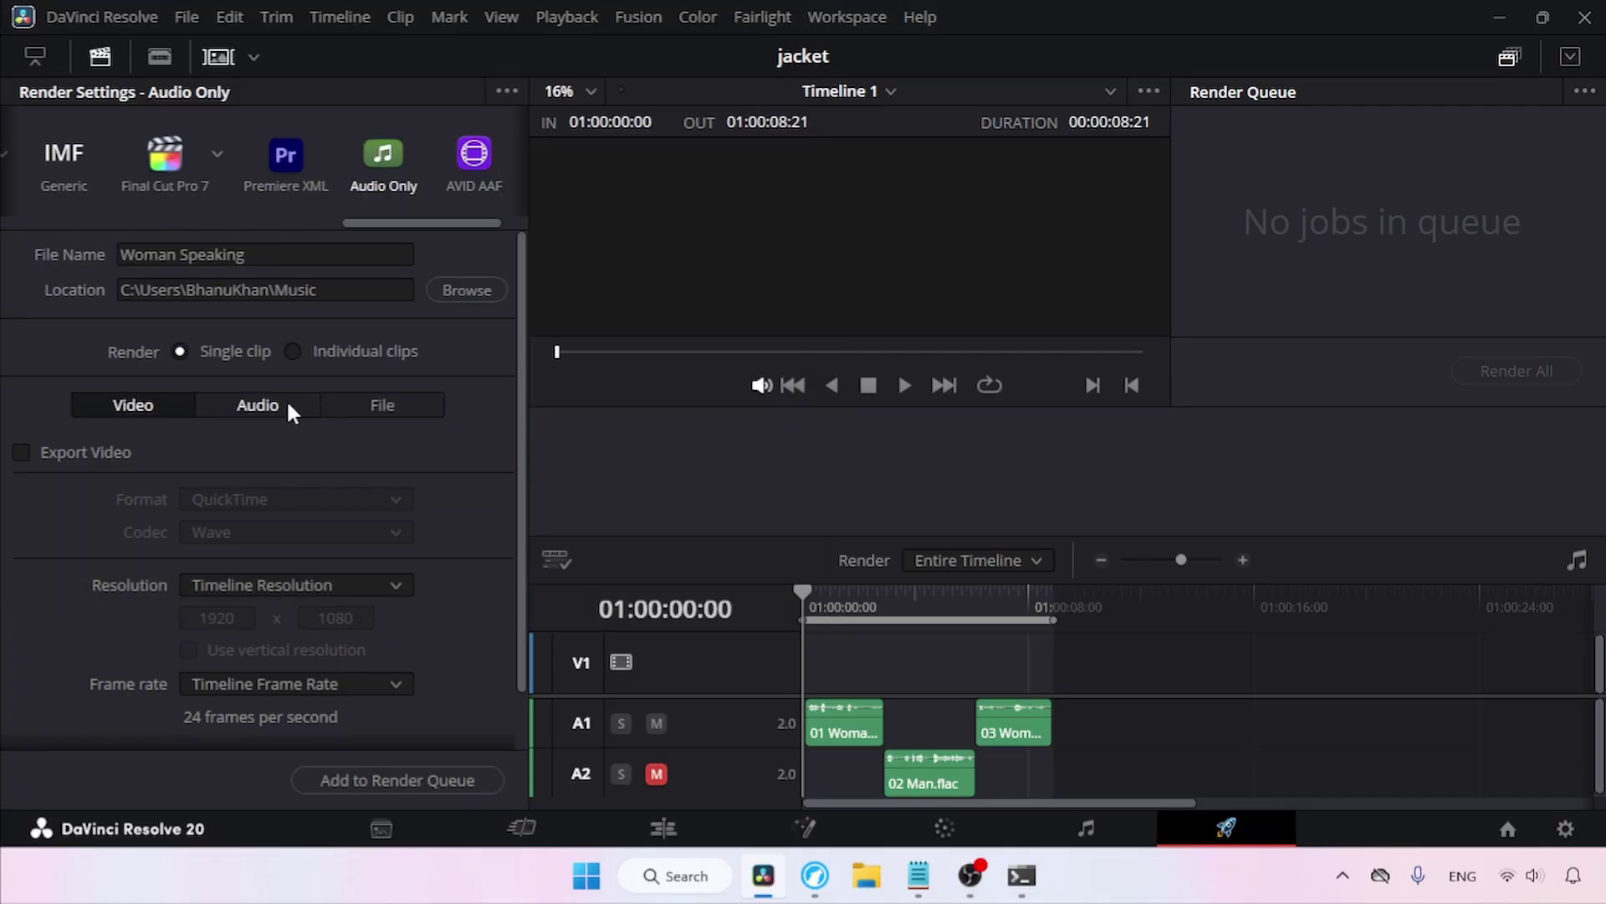
Add the job to the Render Queue and render Woman Speaking.wav
click(280, 403)
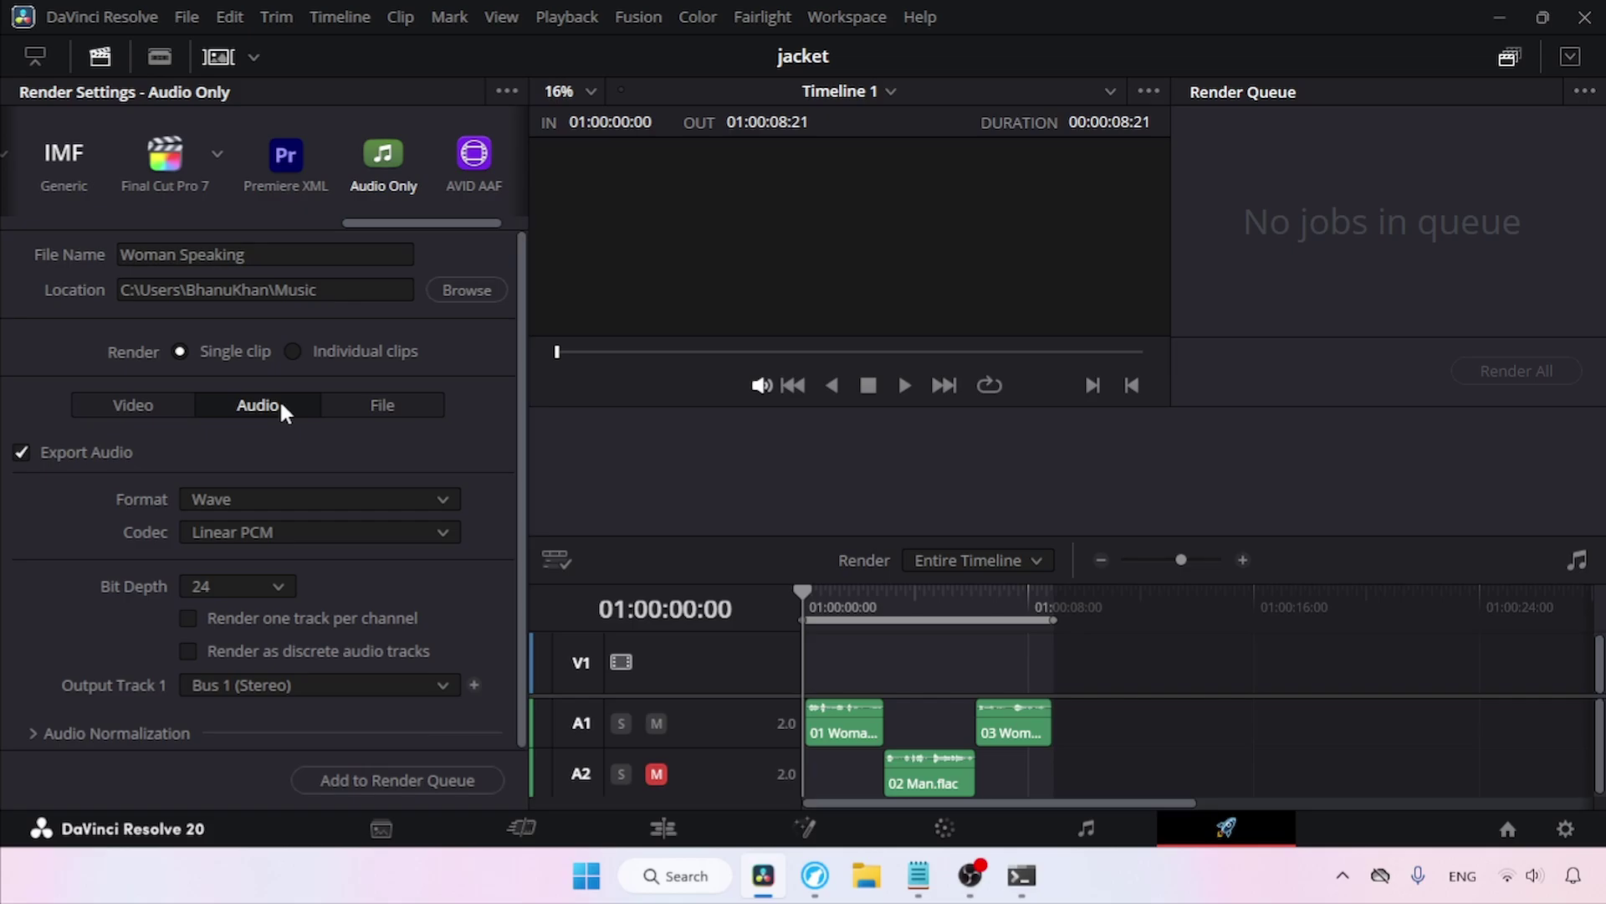
click(445, 783)
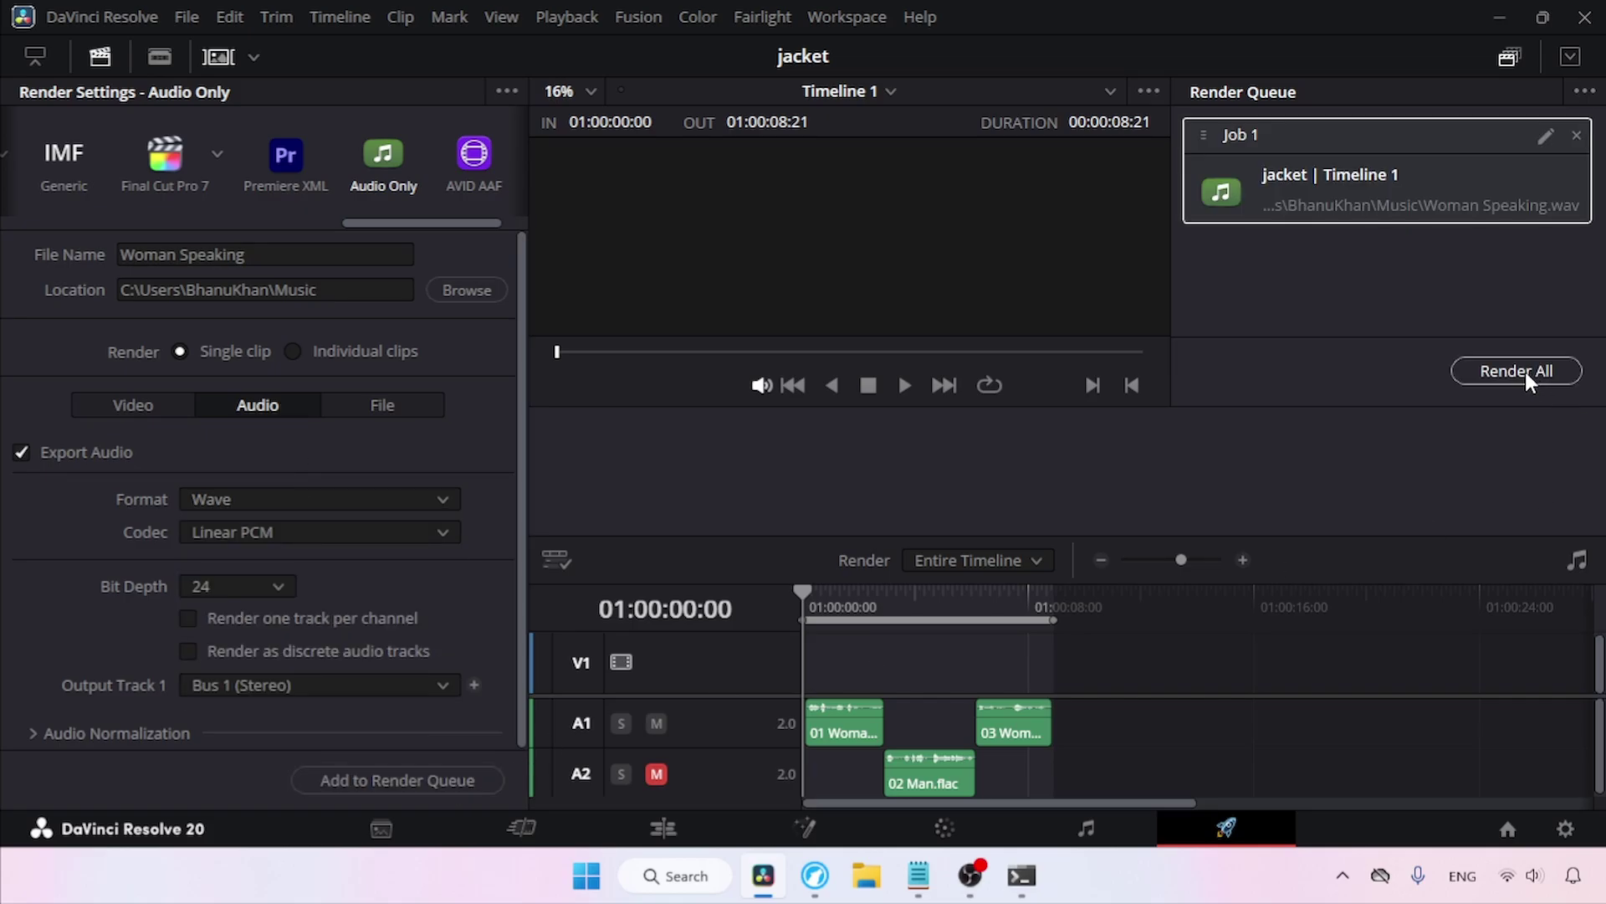
click(1524, 374)
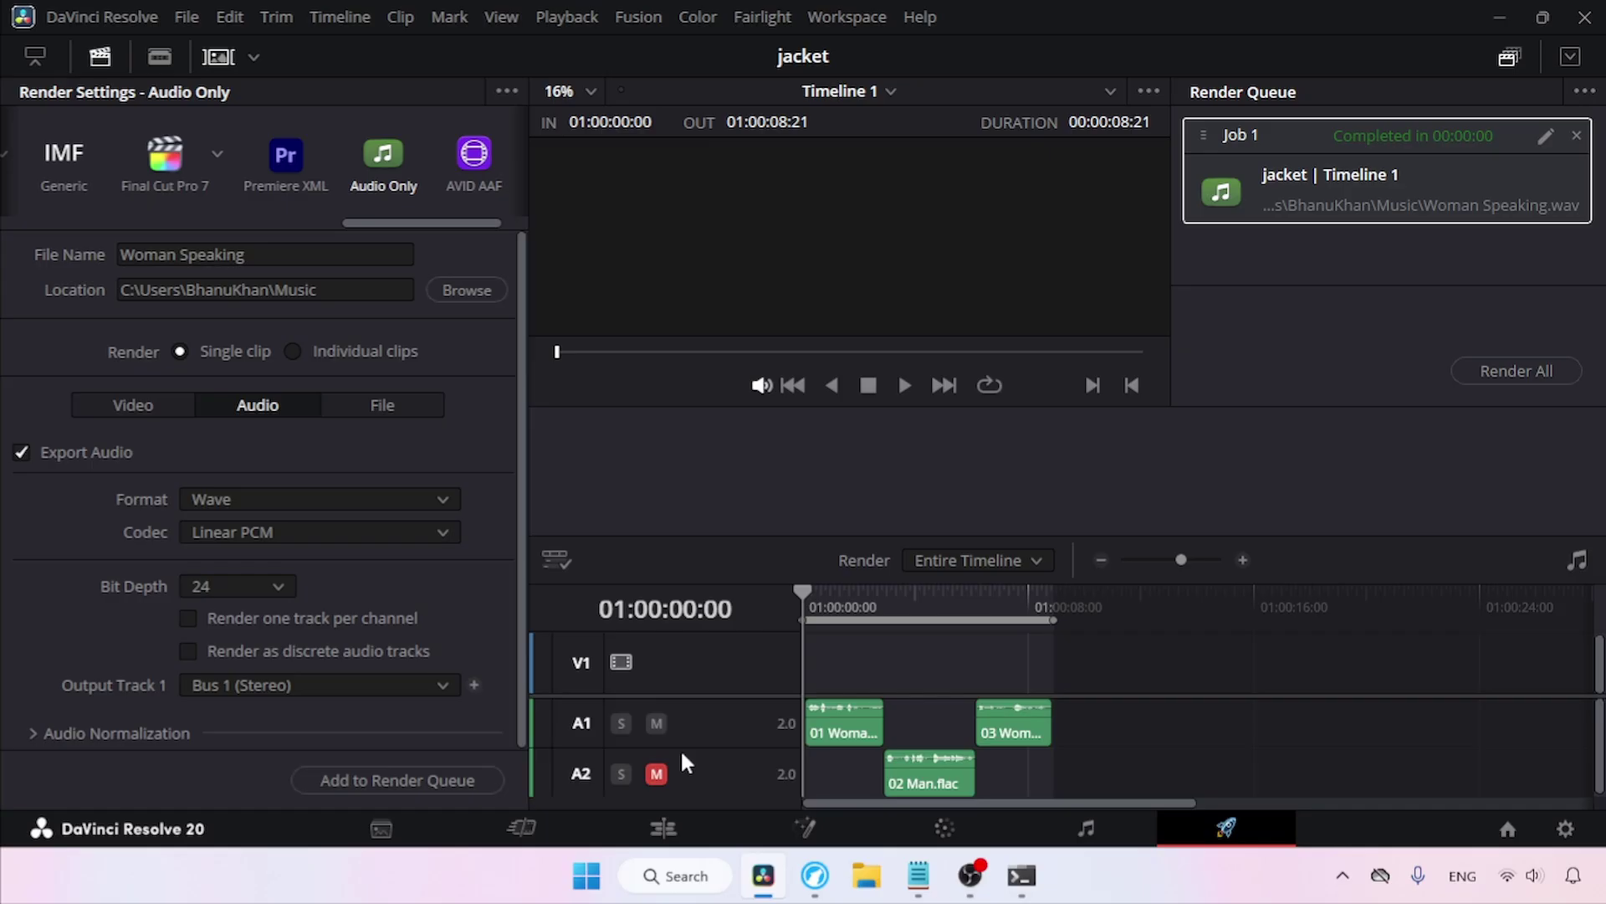
In the Fairlight mixer, unmute the man's A2 track and mute the woman's A1 track
click(1087, 827)
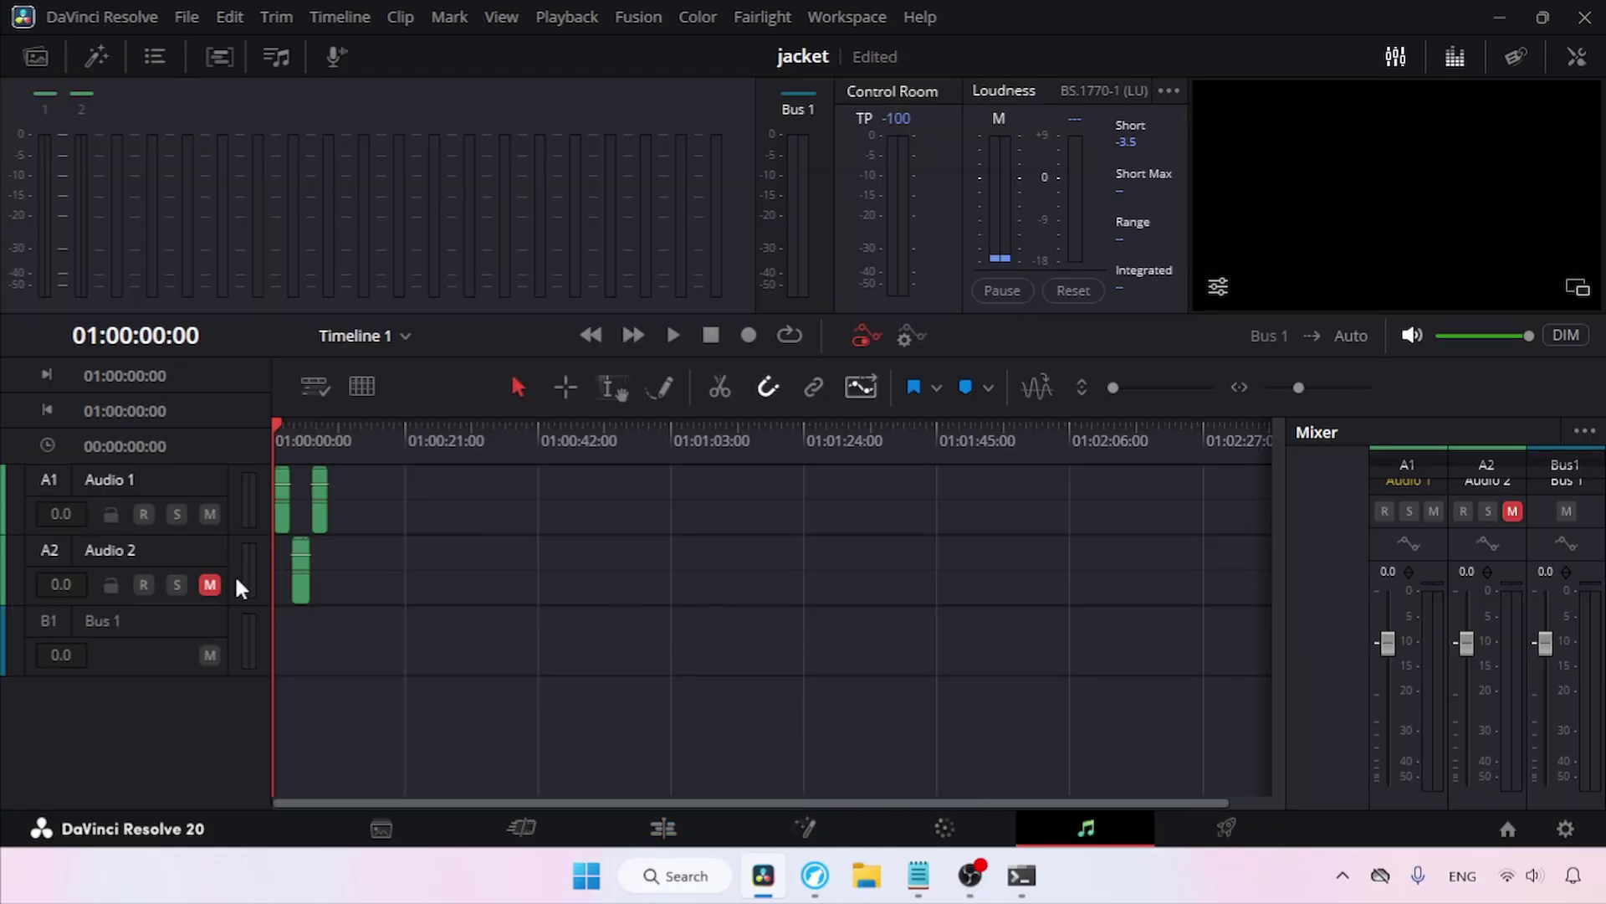
click(211, 584)
click(211, 514)
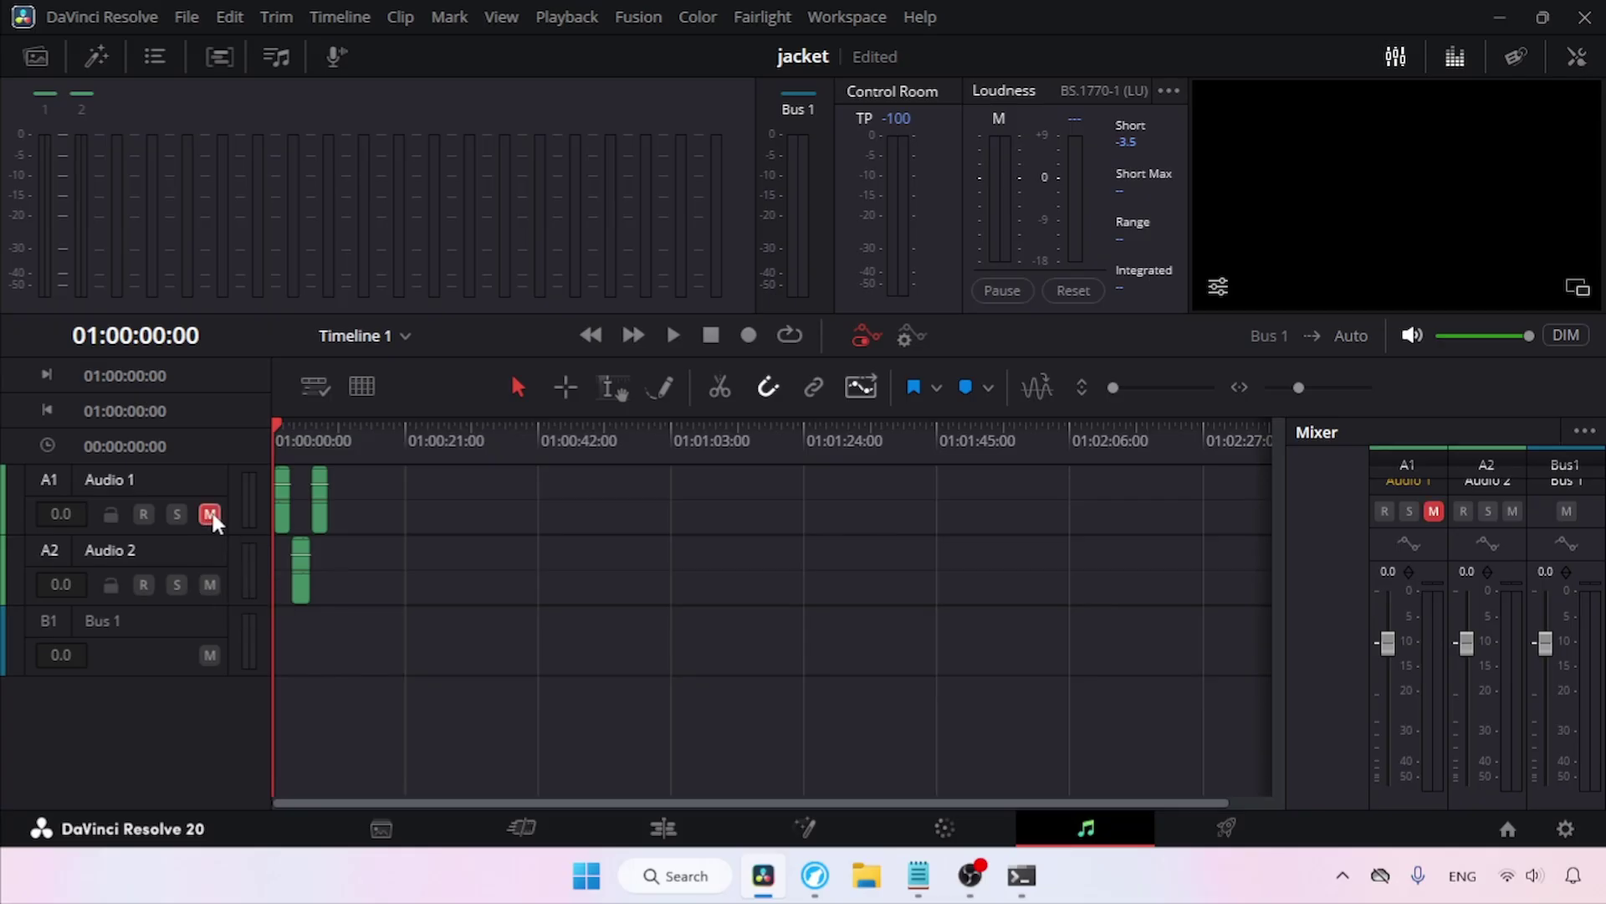
click(1225, 829)
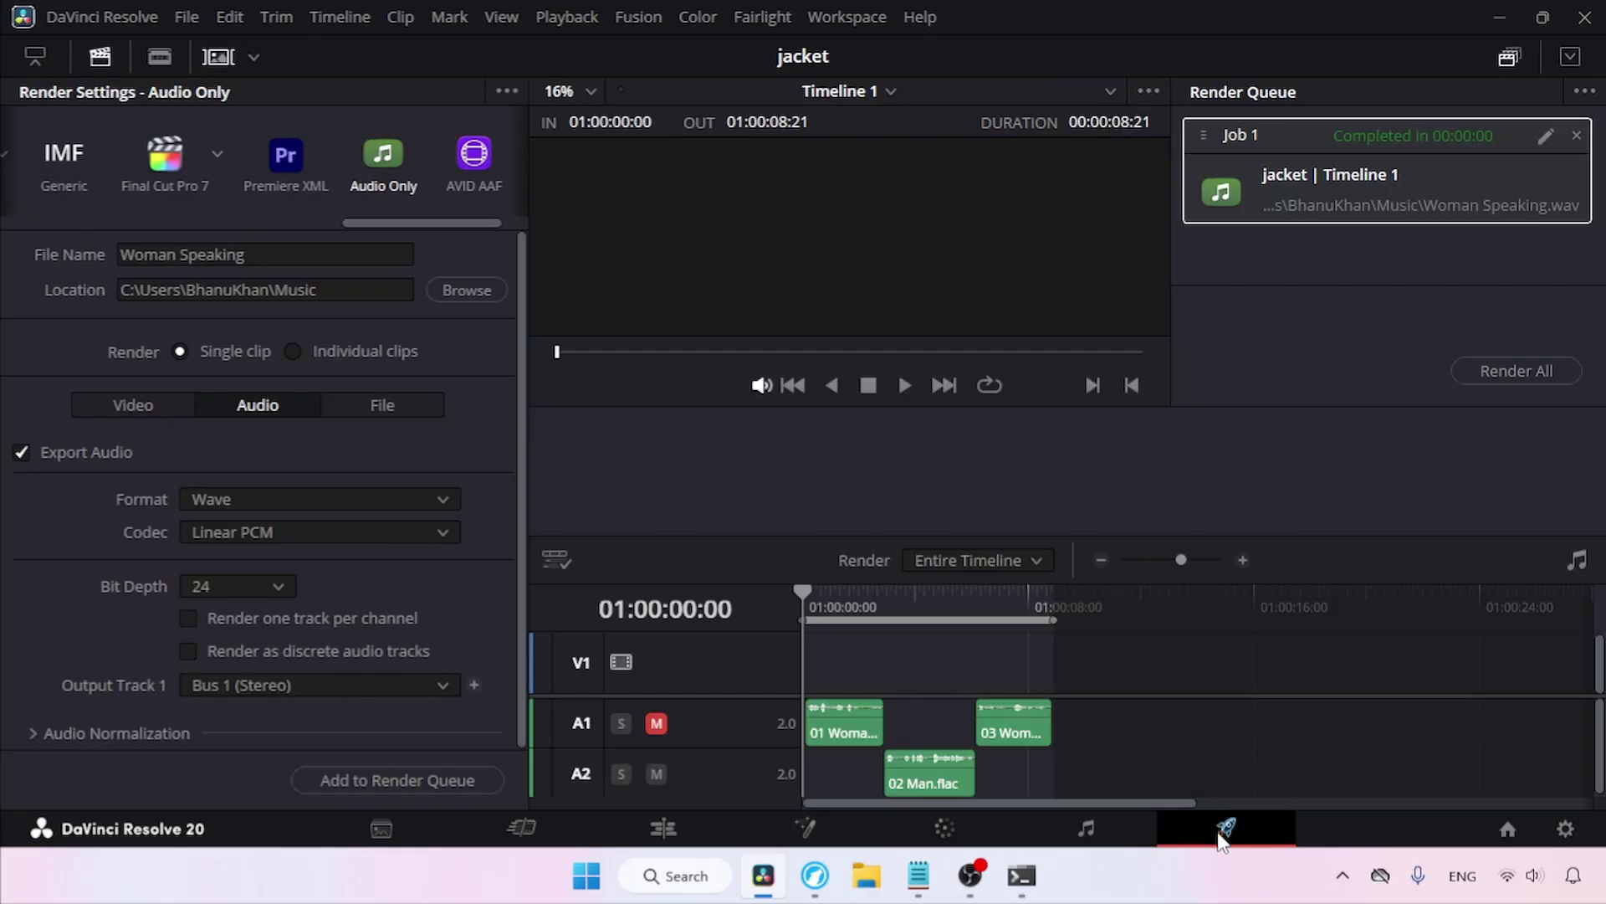
Rename the output to 'Man Speaking', queue it and render the Wave file
double_click(177, 255)
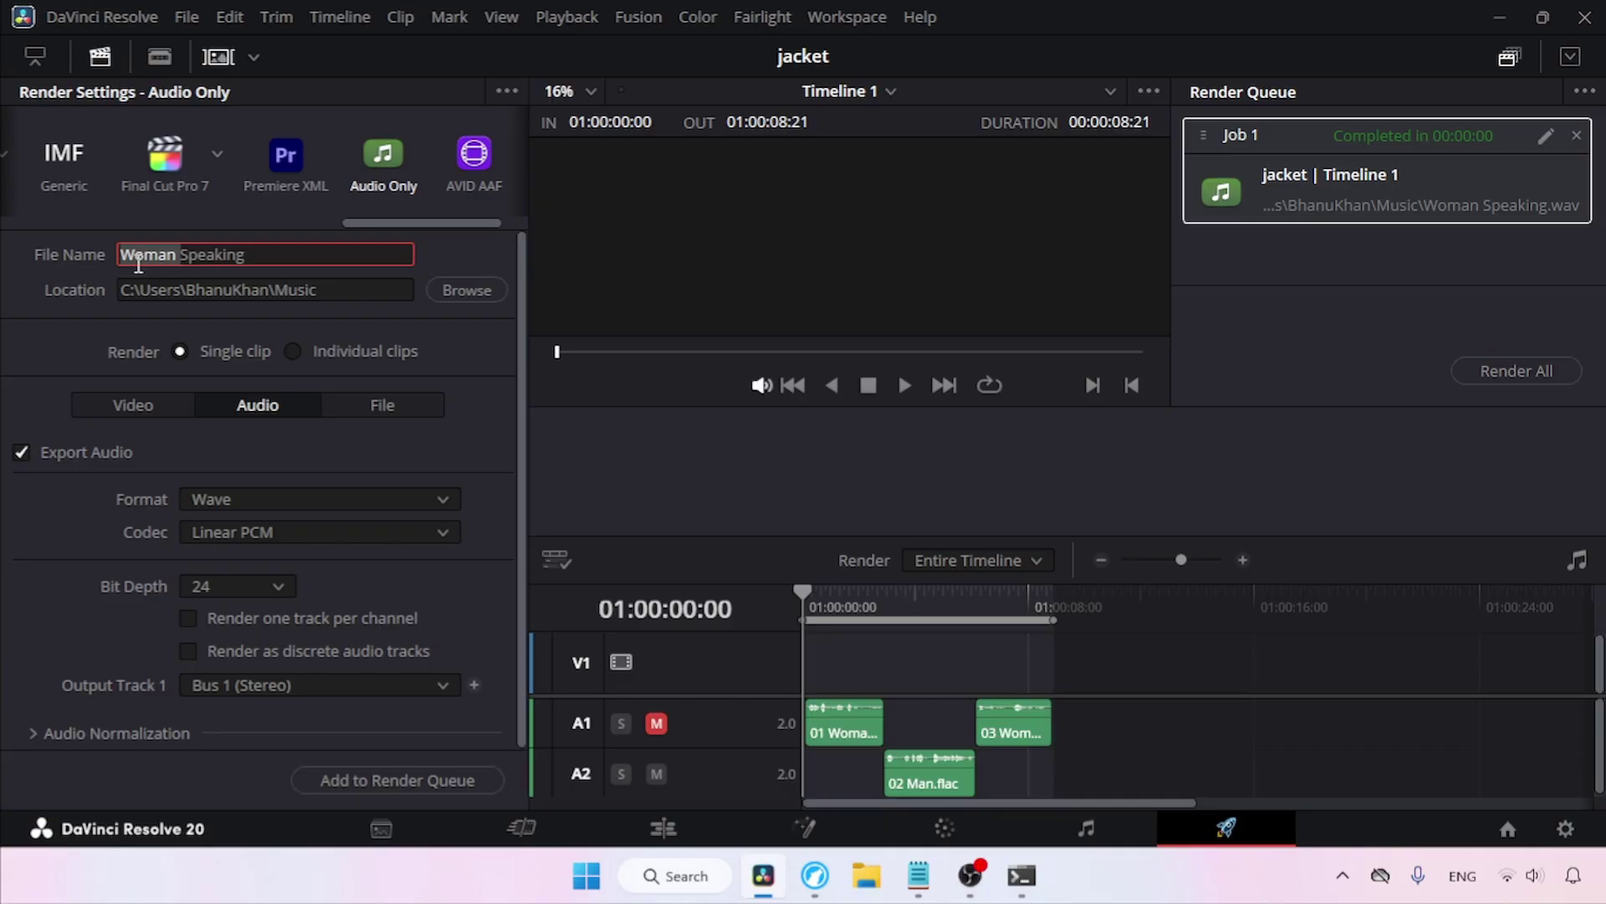
text(Man)
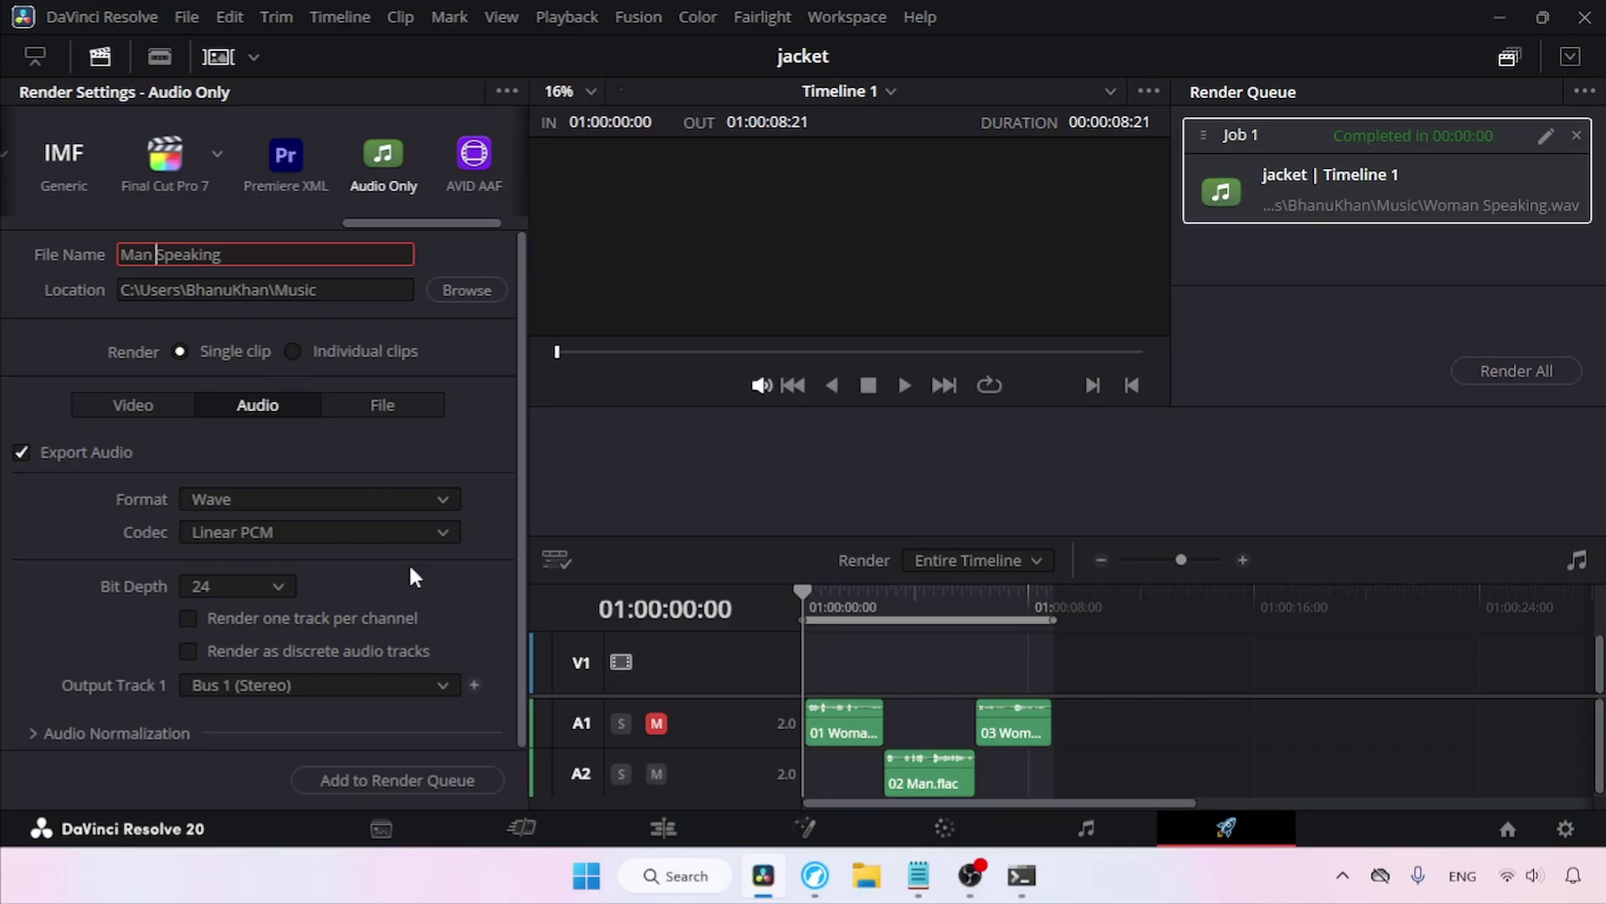
click(478, 781)
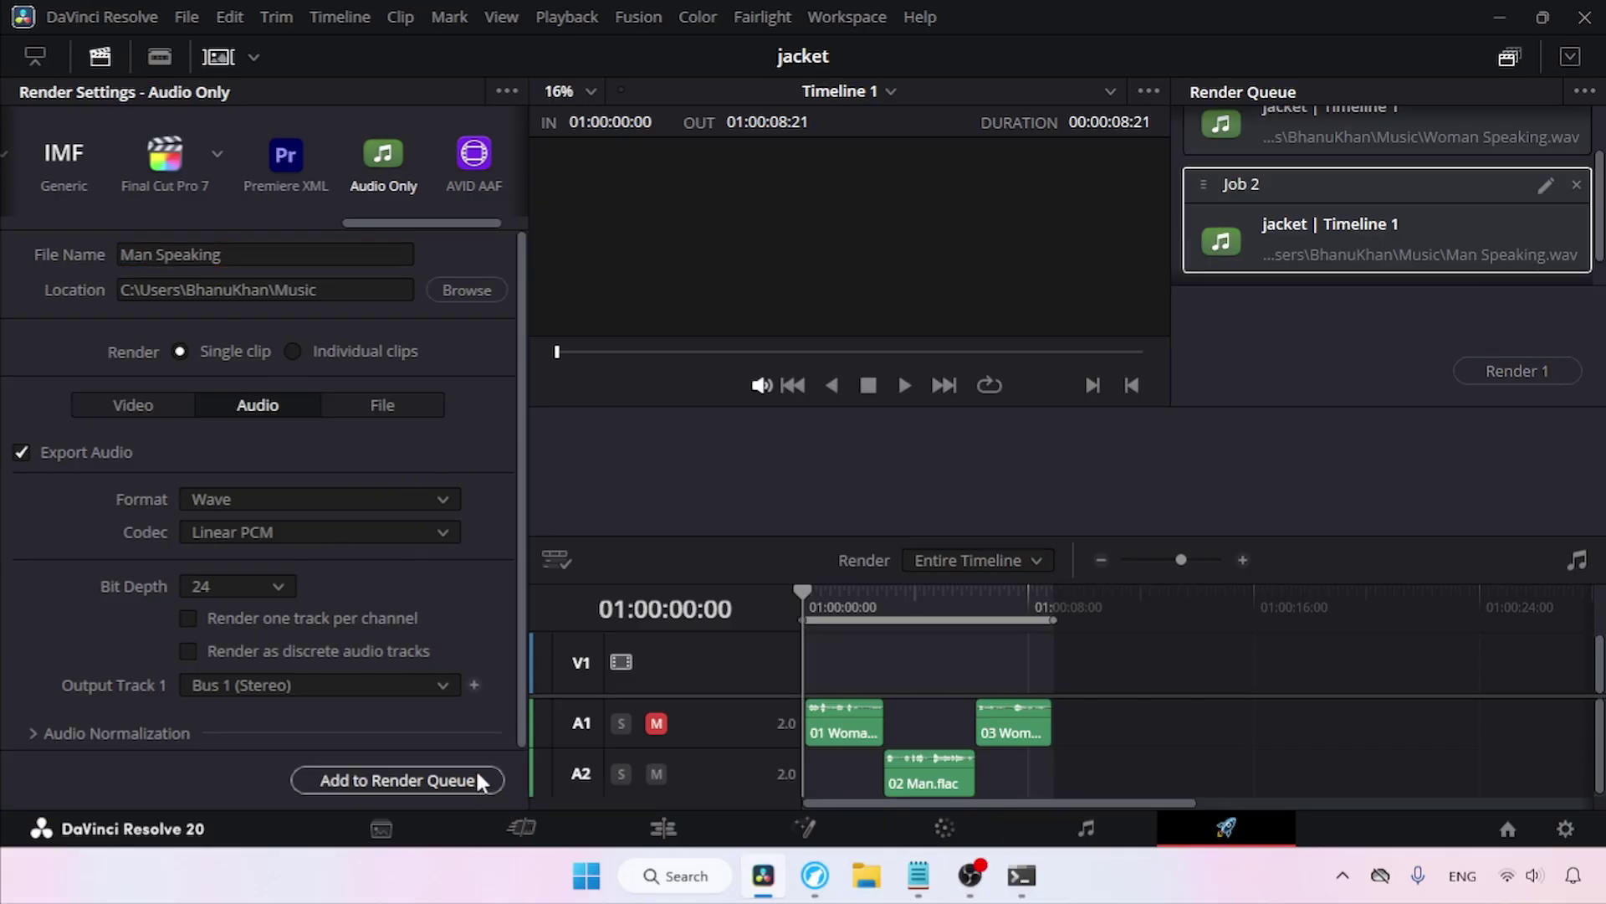
click(1533, 371)
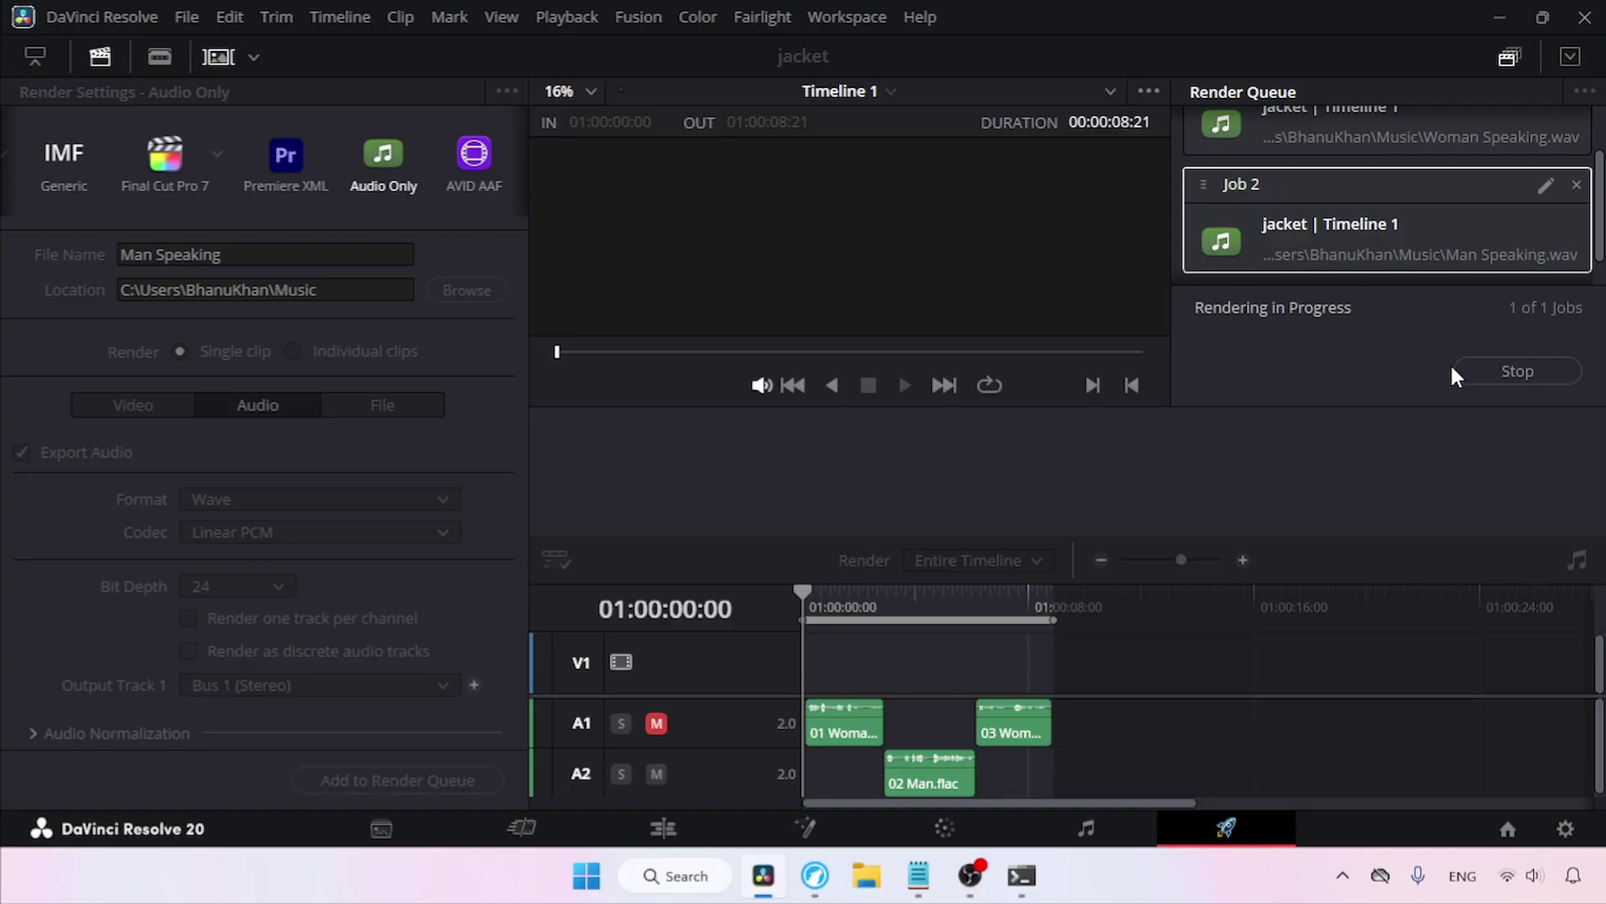
Check that both speaker Wave files are in the Music folder
click(866, 875)
click(170, 512)
drag(684, 368, 494, 198)
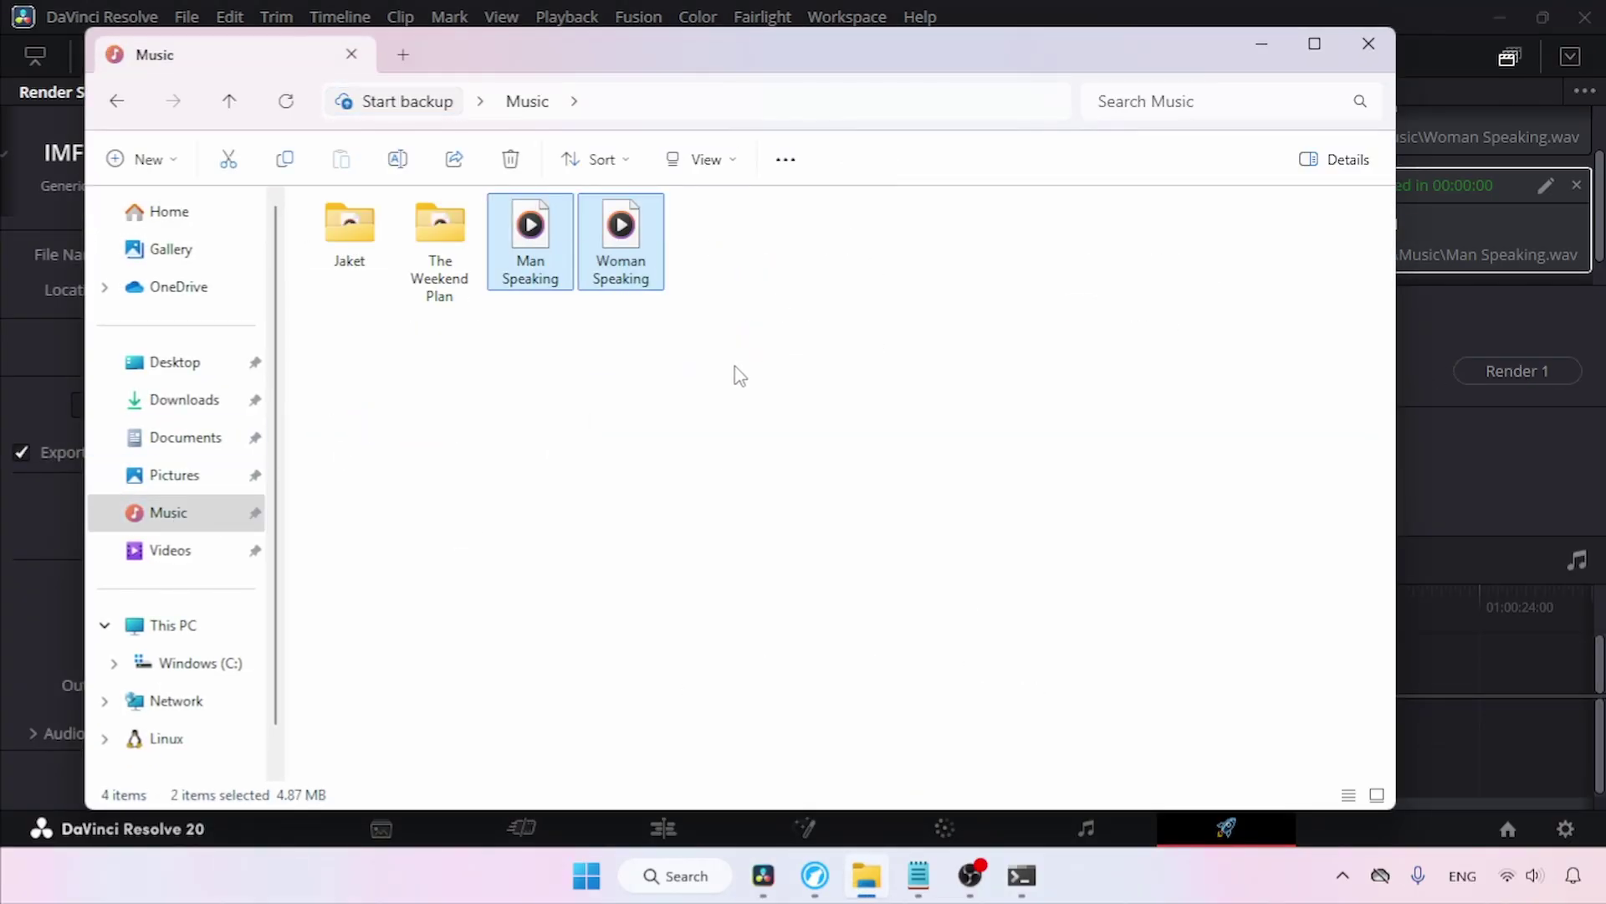
Back in WanGP, replace the first voice audio with Woman Speaking from Music
click(736, 373)
click(1369, 44)
click(1499, 16)
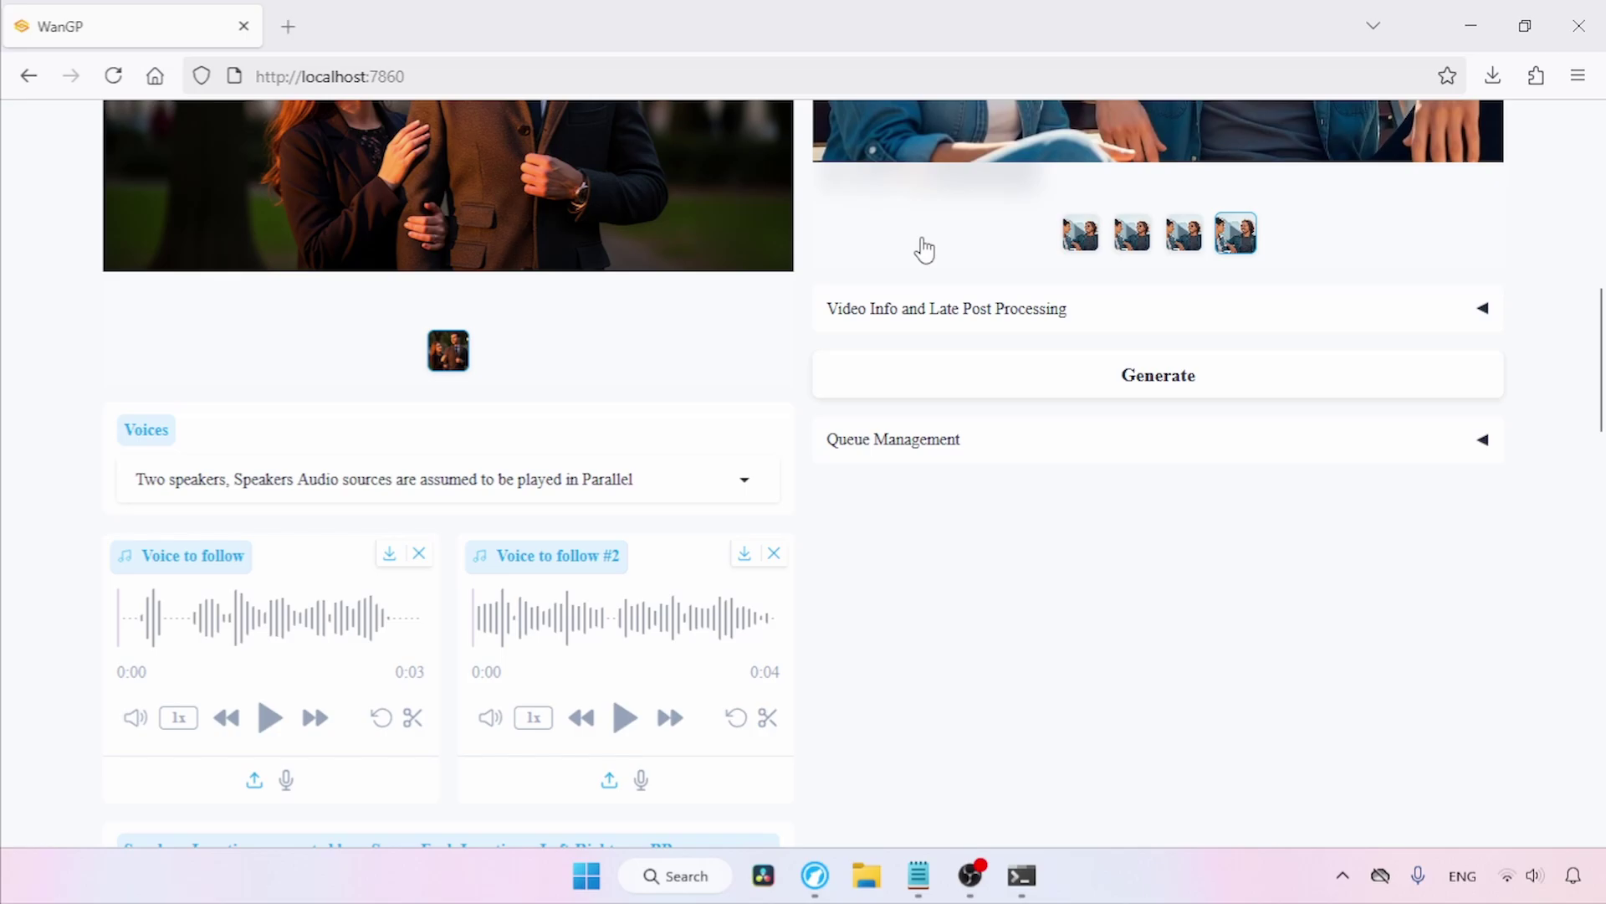
scroll(918, 248, up, 1)
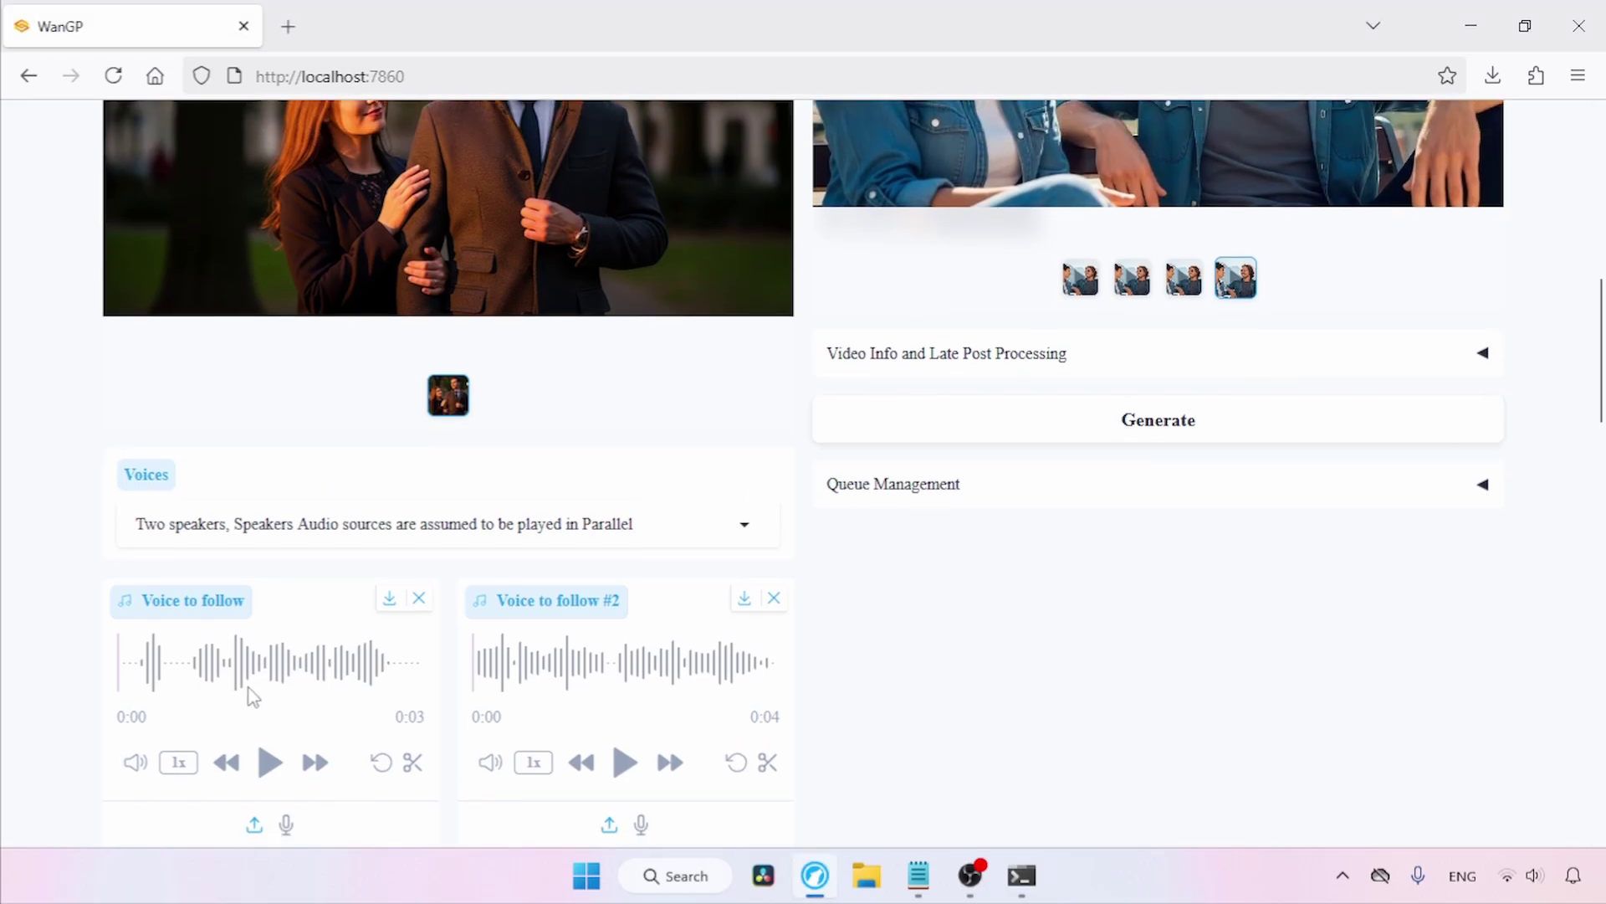
click(420, 599)
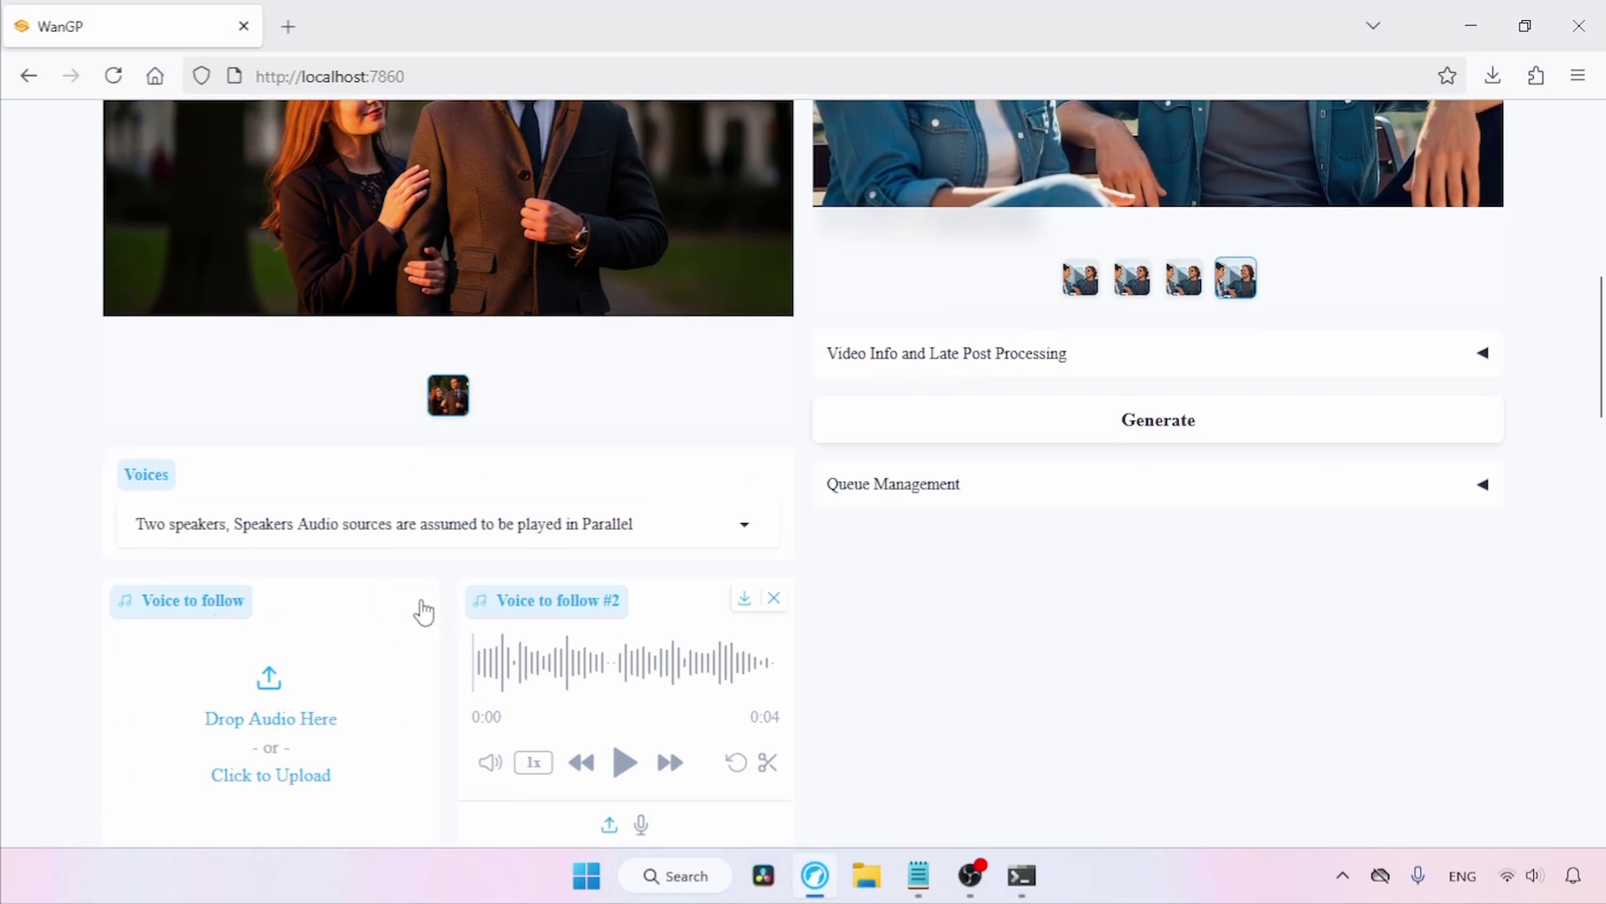
click(324, 676)
click(93, 382)
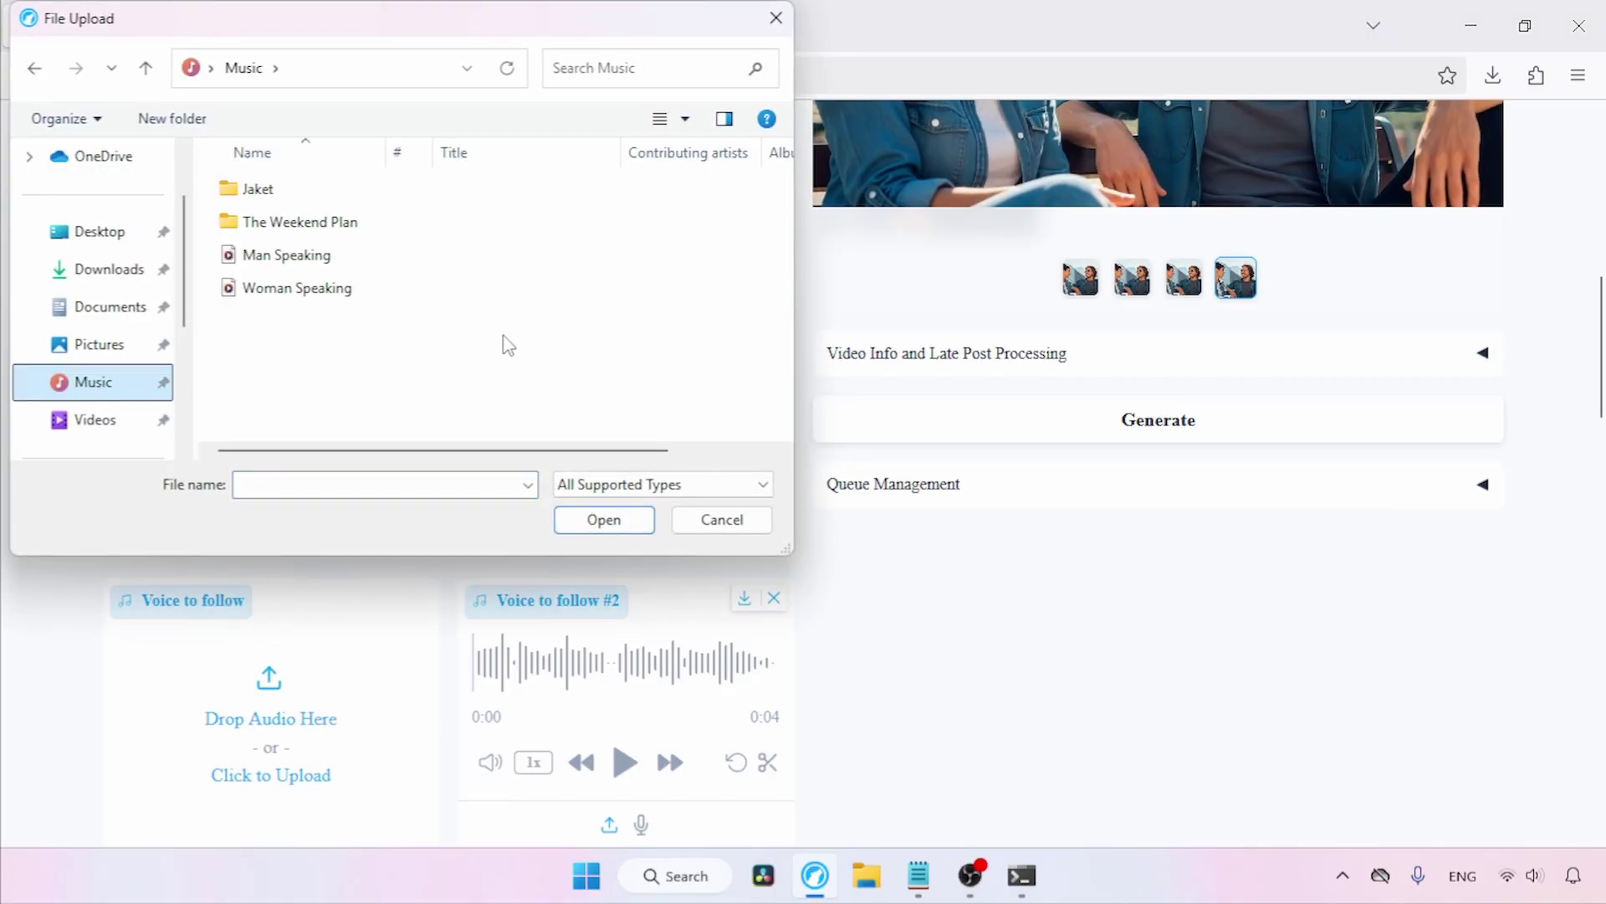
click(322, 291)
click(621, 519)
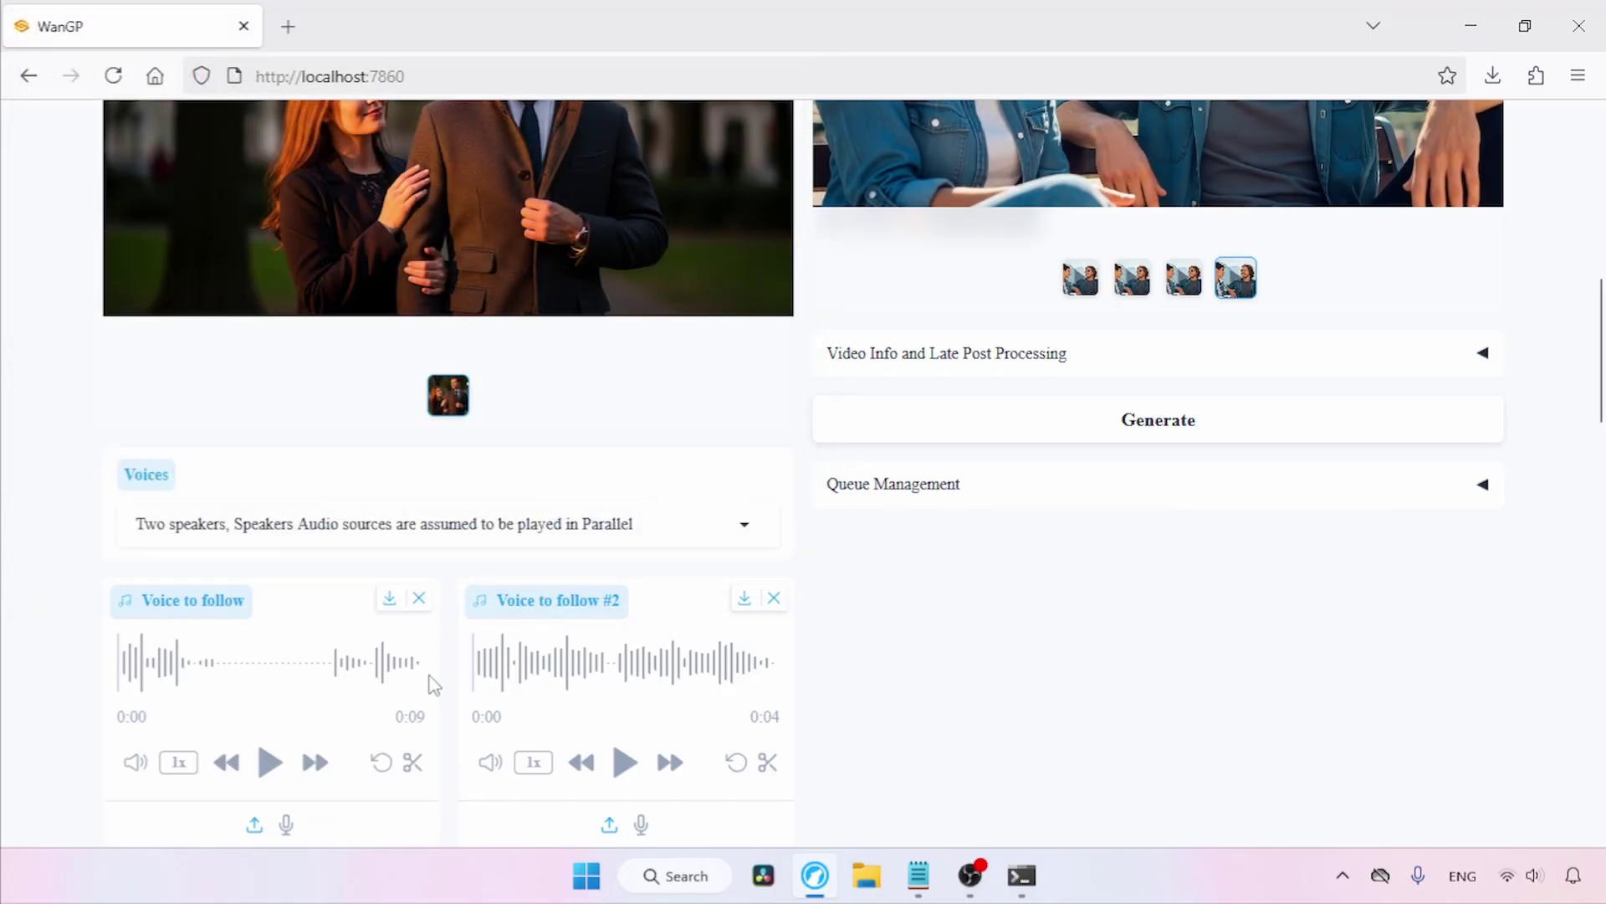
Replace the second voice audio with Man Speaking
click(773, 597)
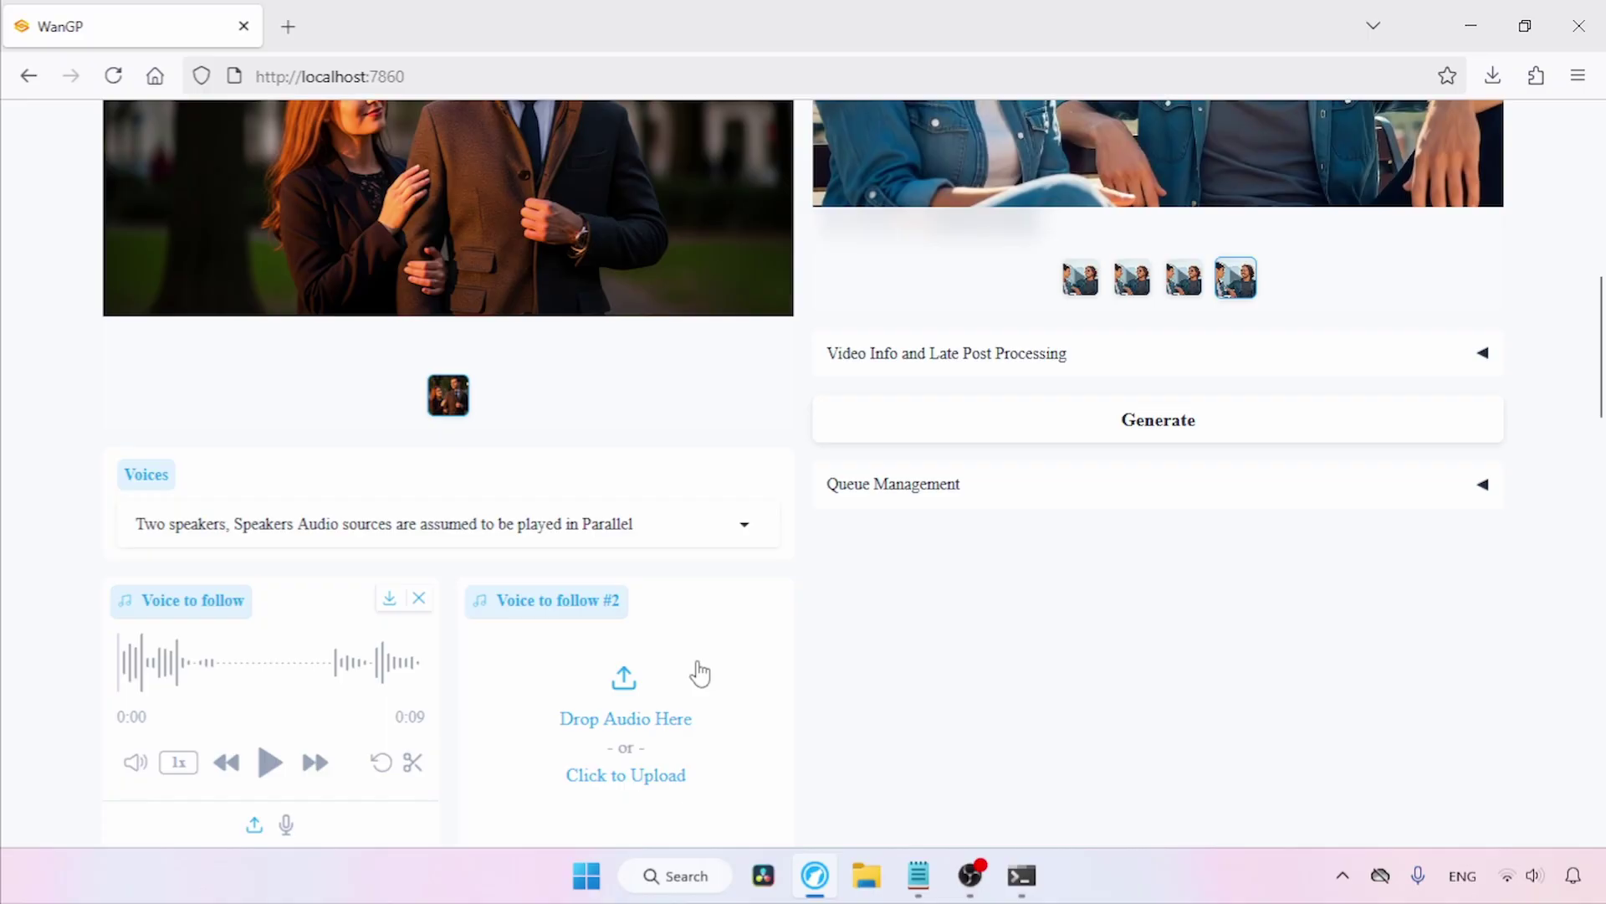
click(622, 705)
click(325, 258)
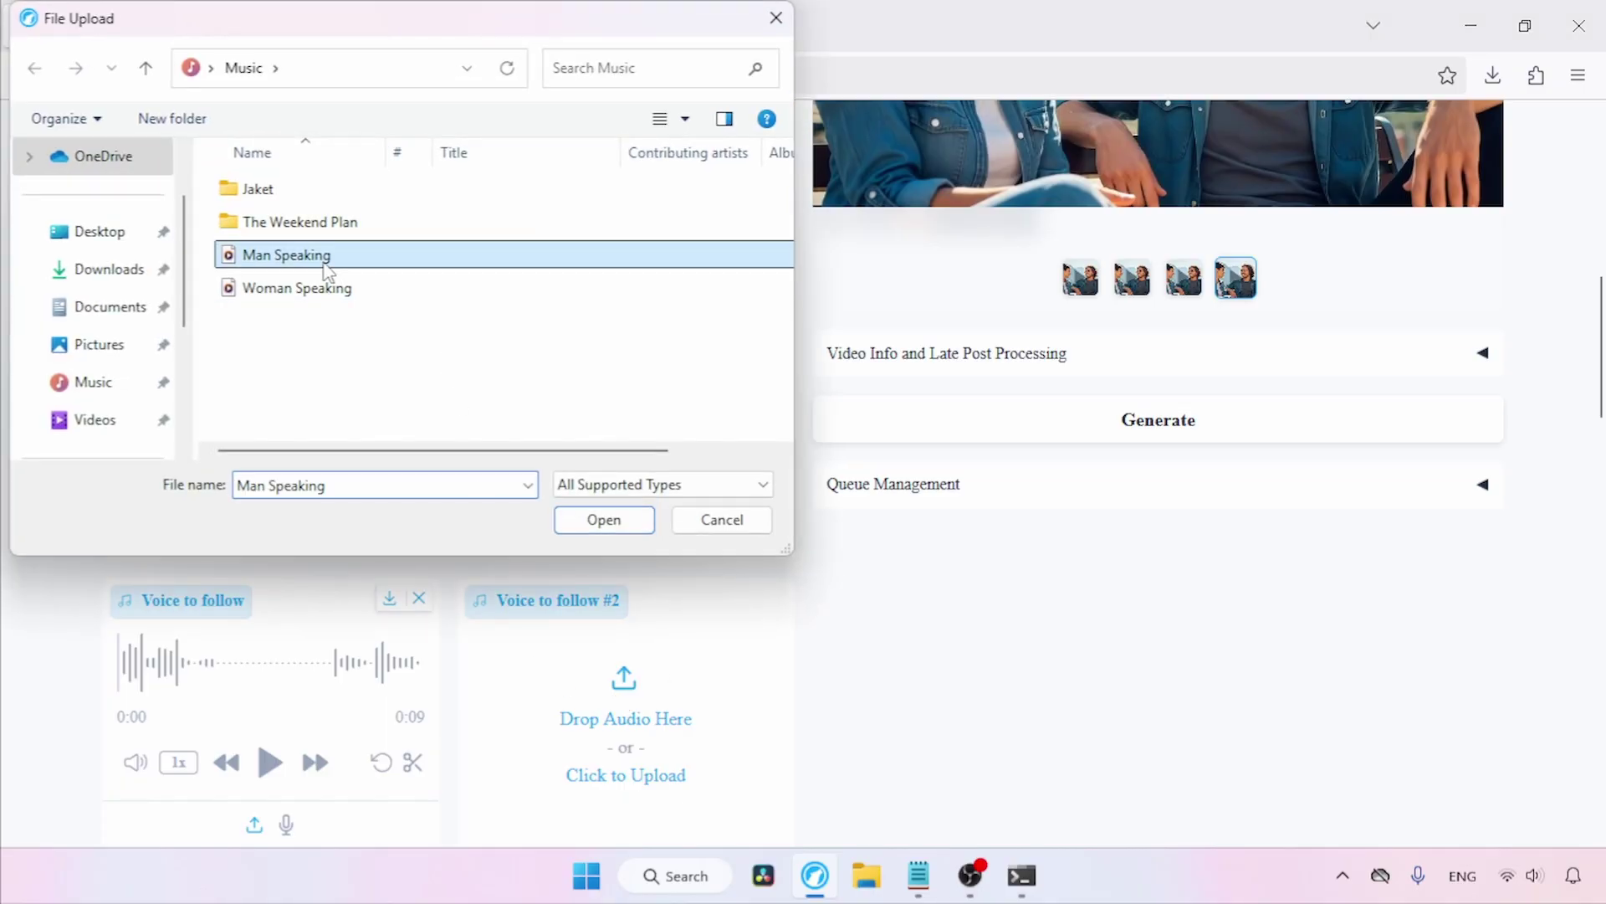
click(631, 517)
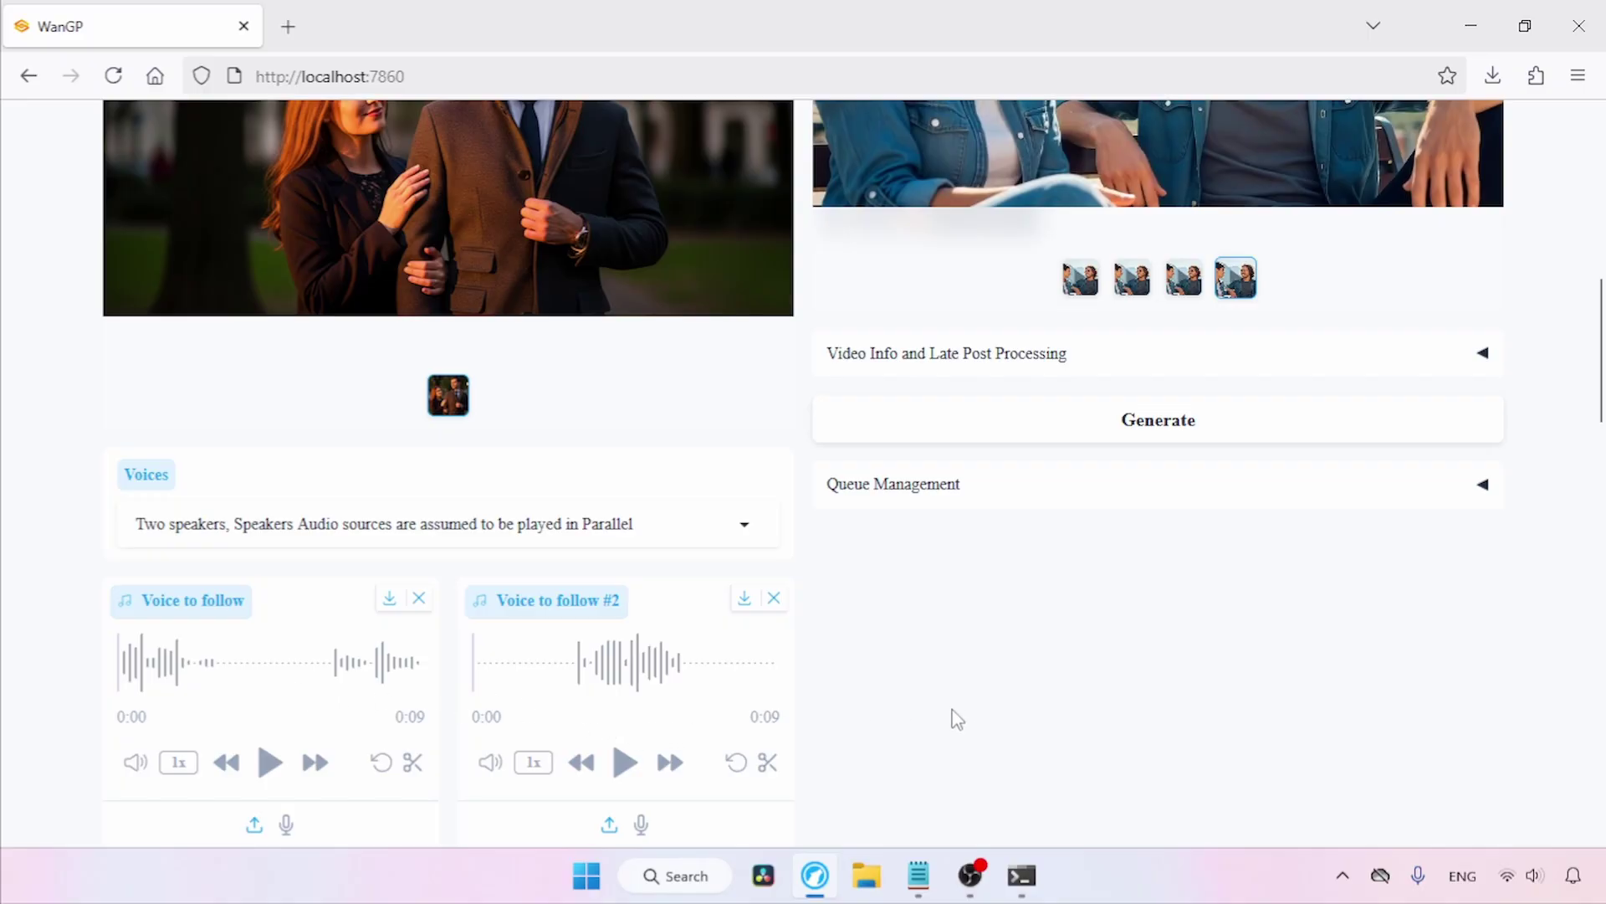
Switch to the Video Mask Creator and remove the old Weekend input image
drag(1603, 361, 1603, 433)
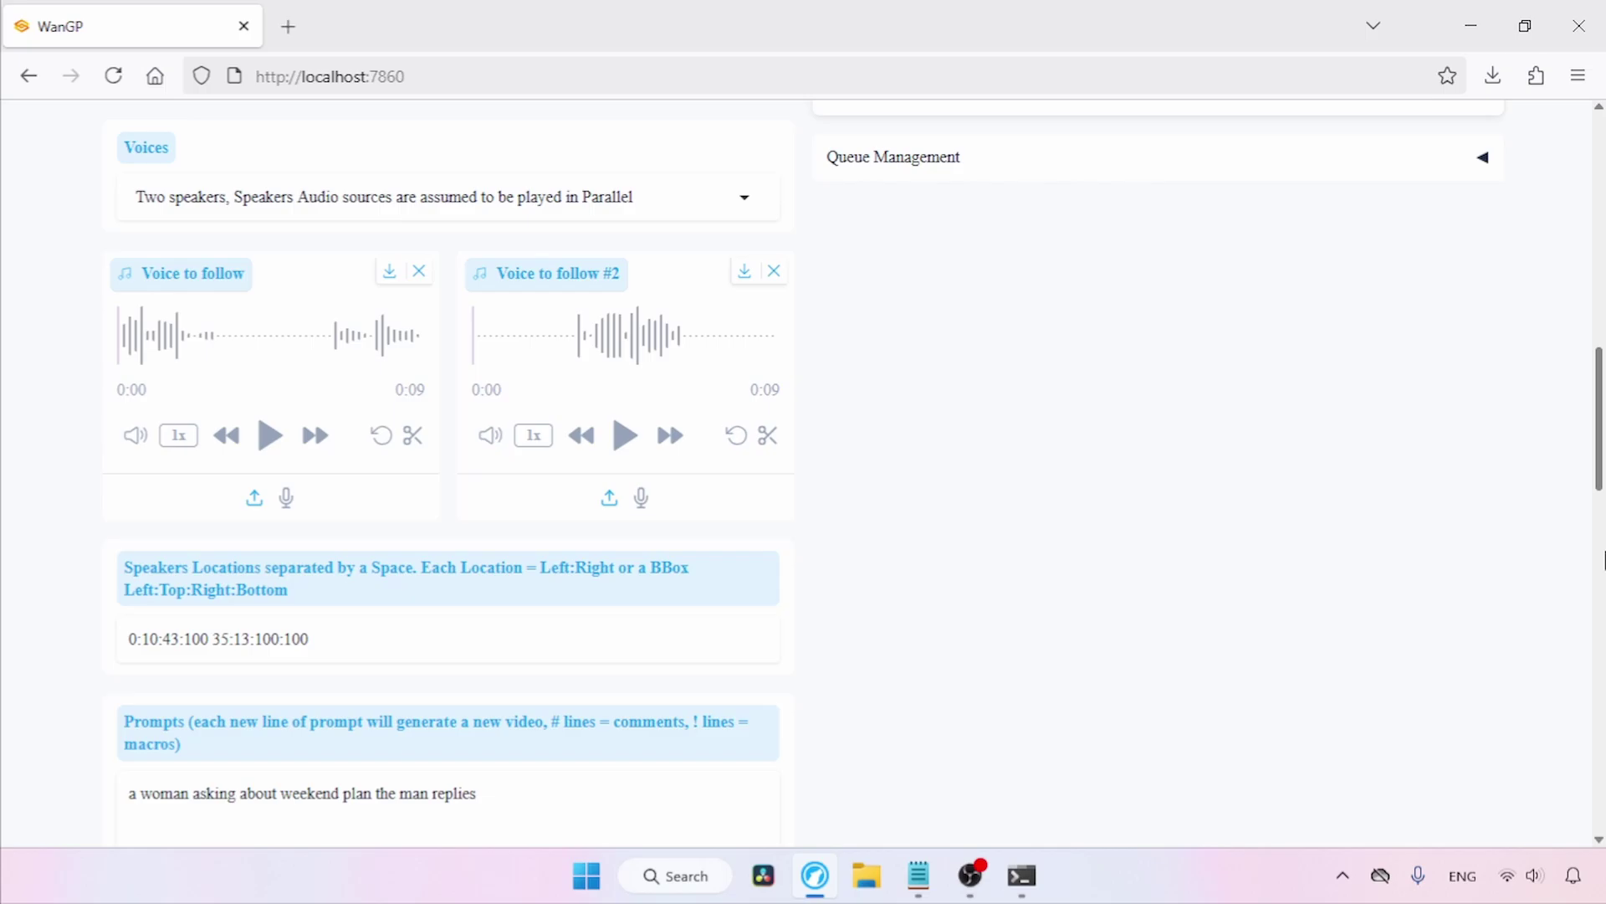
drag(1601, 487, 1601, 251)
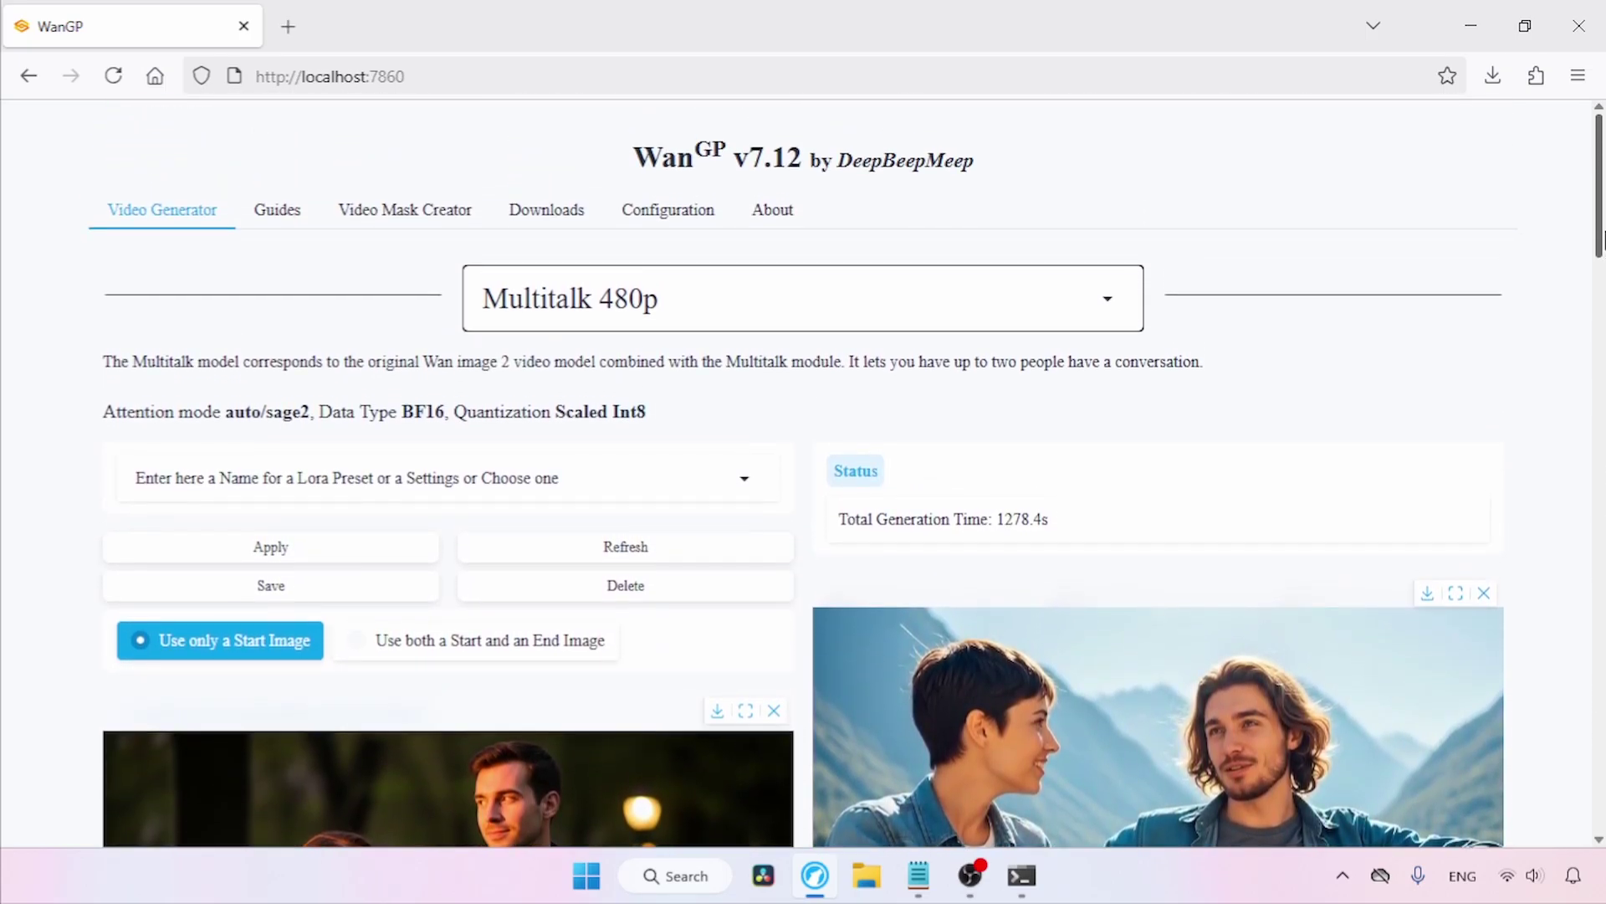
click(410, 220)
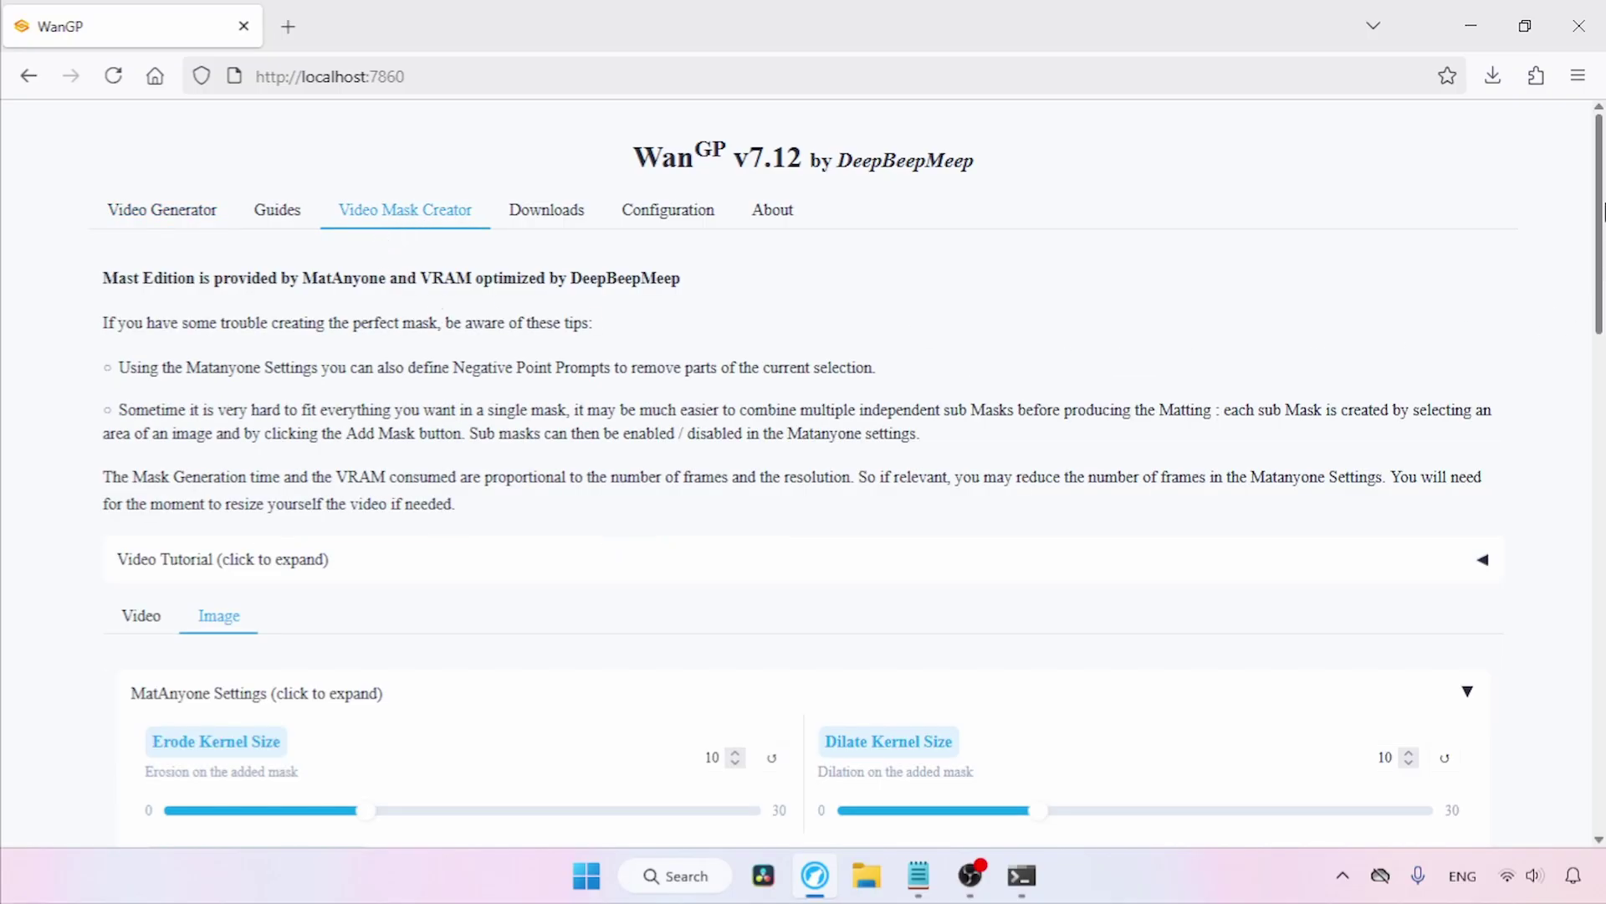
drag(1599, 217, 1600, 468)
click(774, 415)
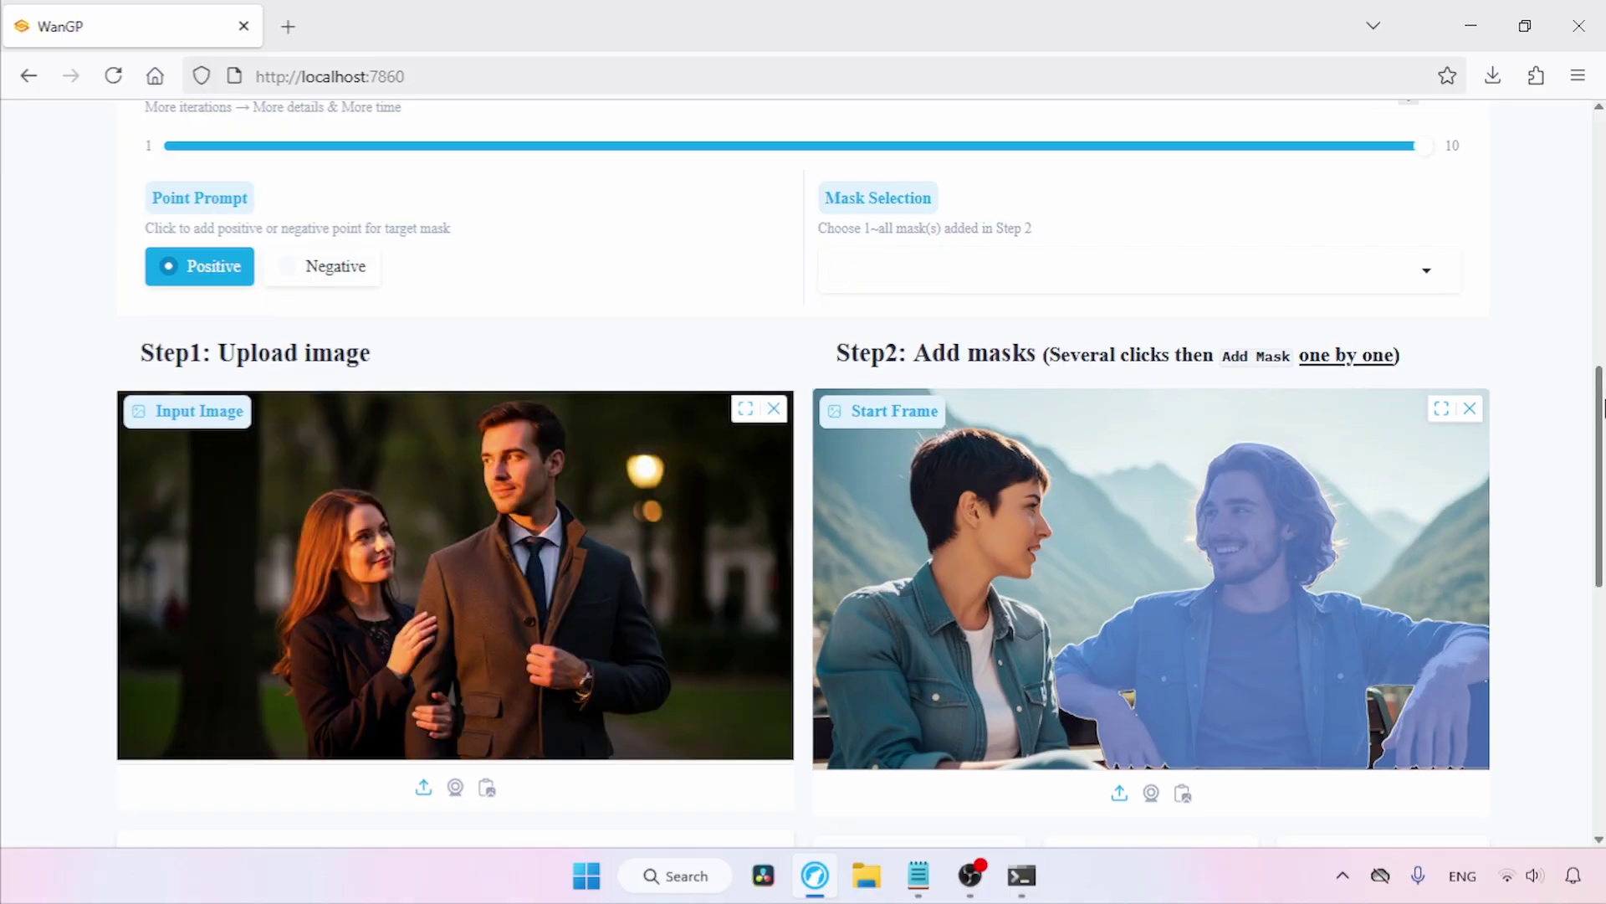
Load the park couple image, mask the woman and run Image Matting on her
drag(1601, 419, 1601, 451)
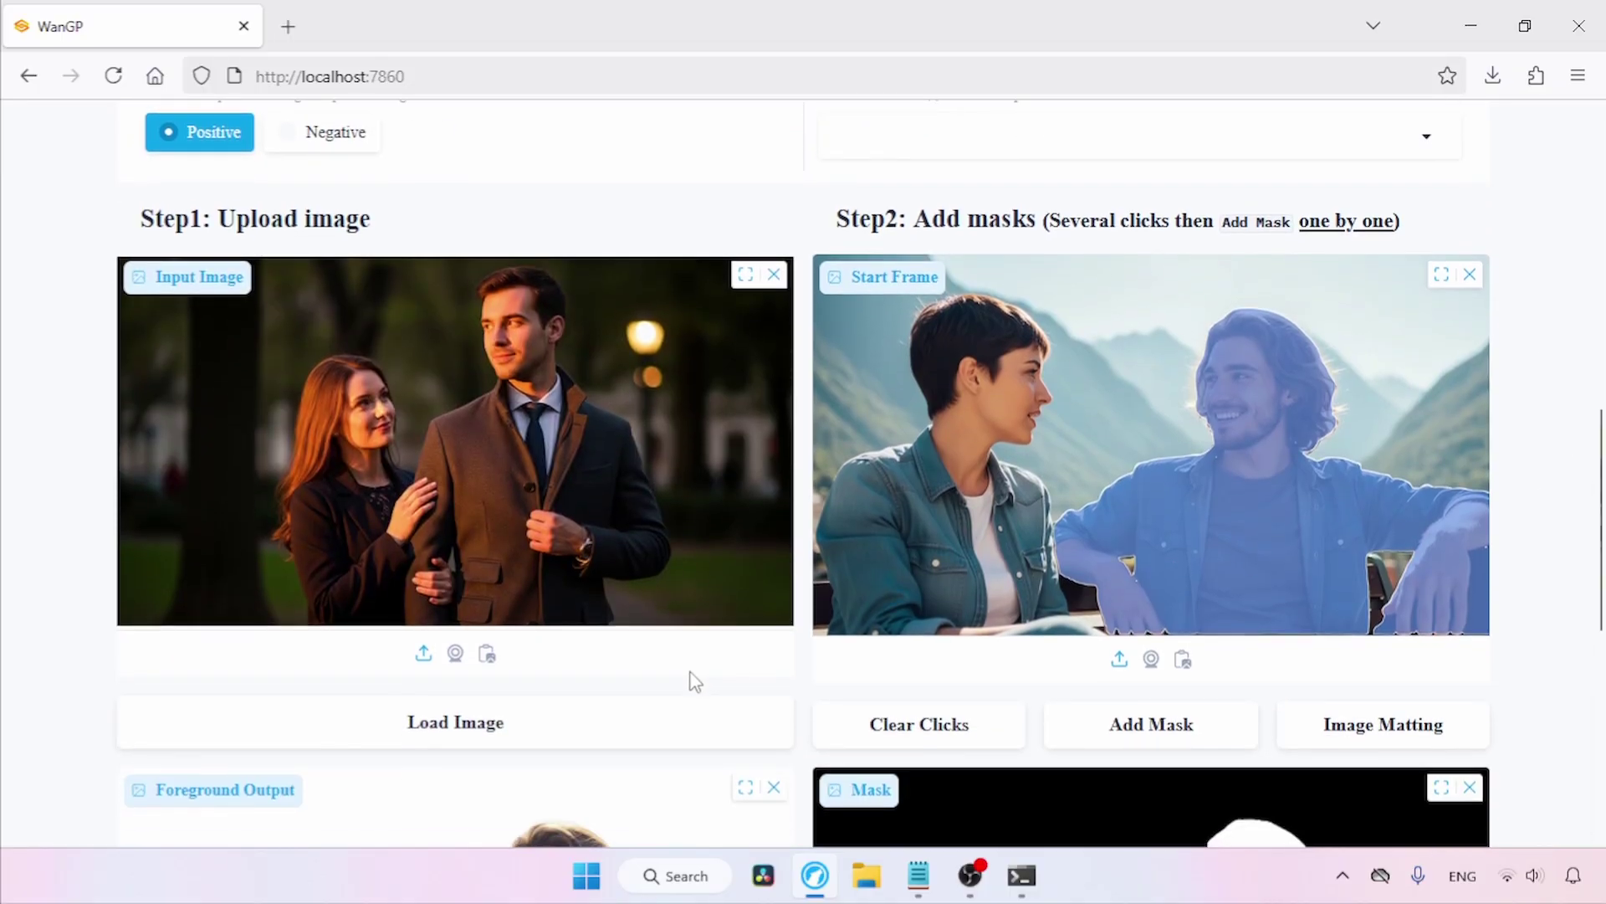
click(566, 721)
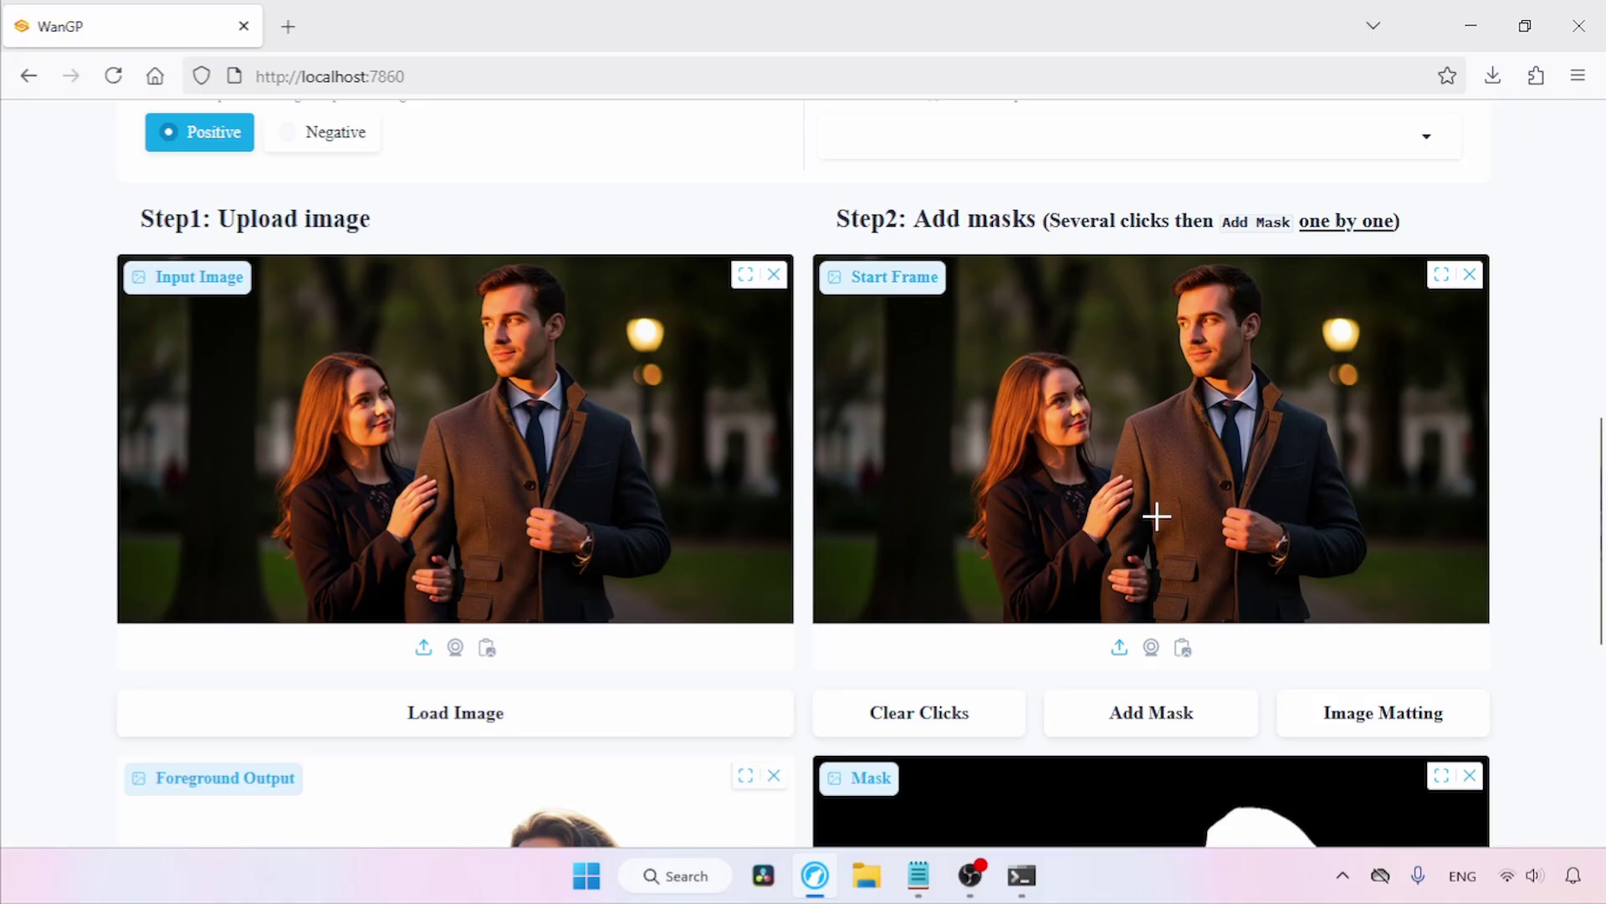
click(1065, 383)
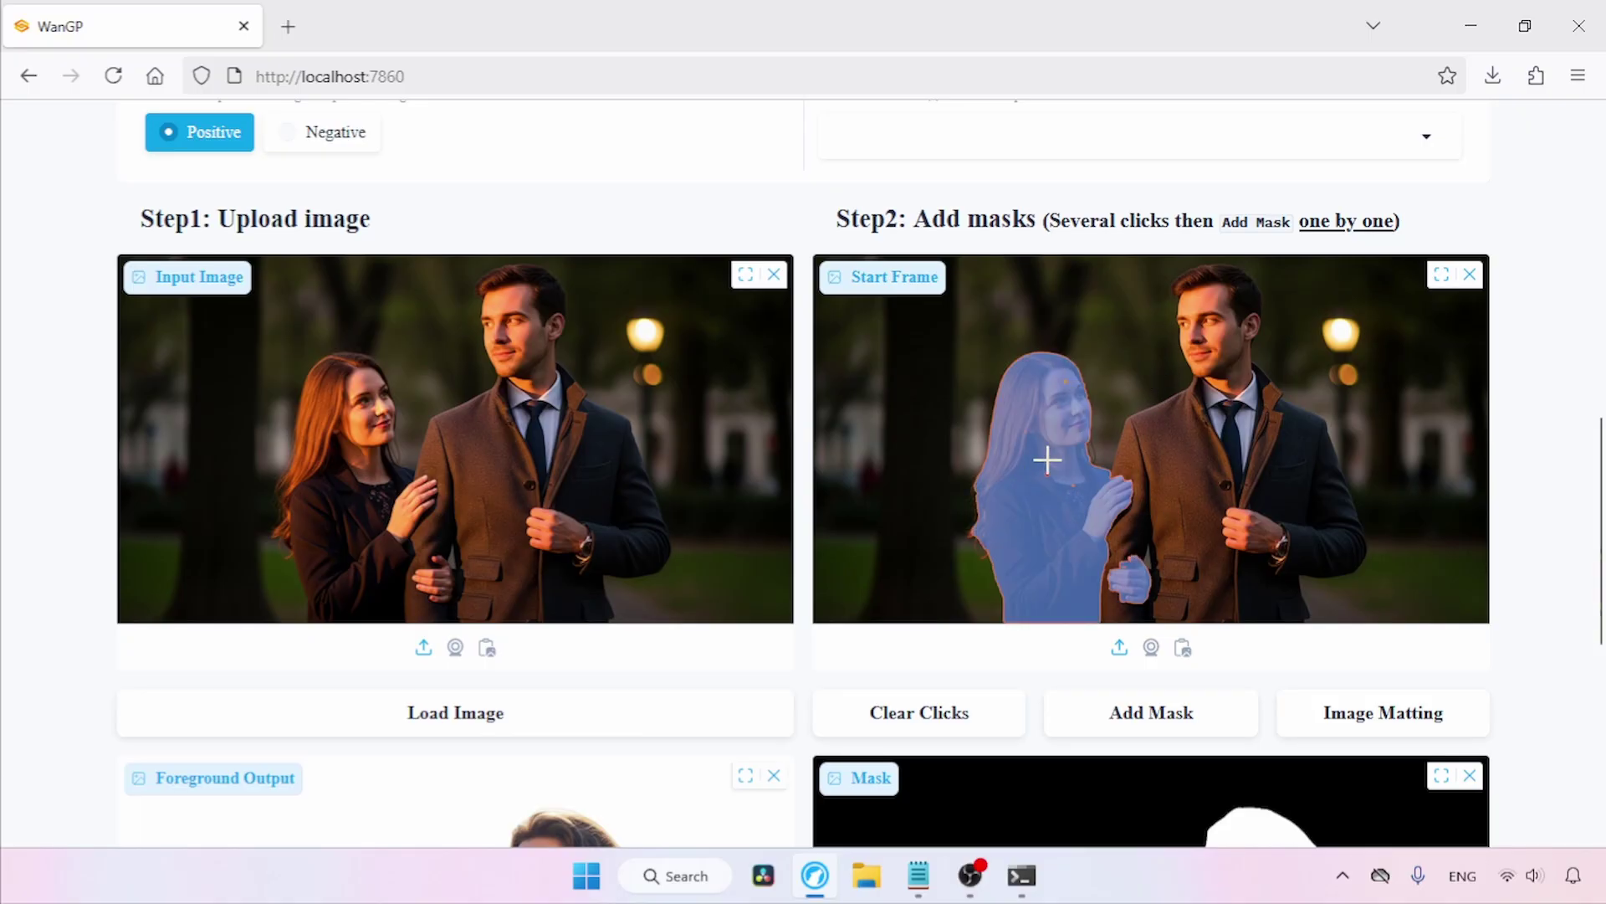
click(1149, 712)
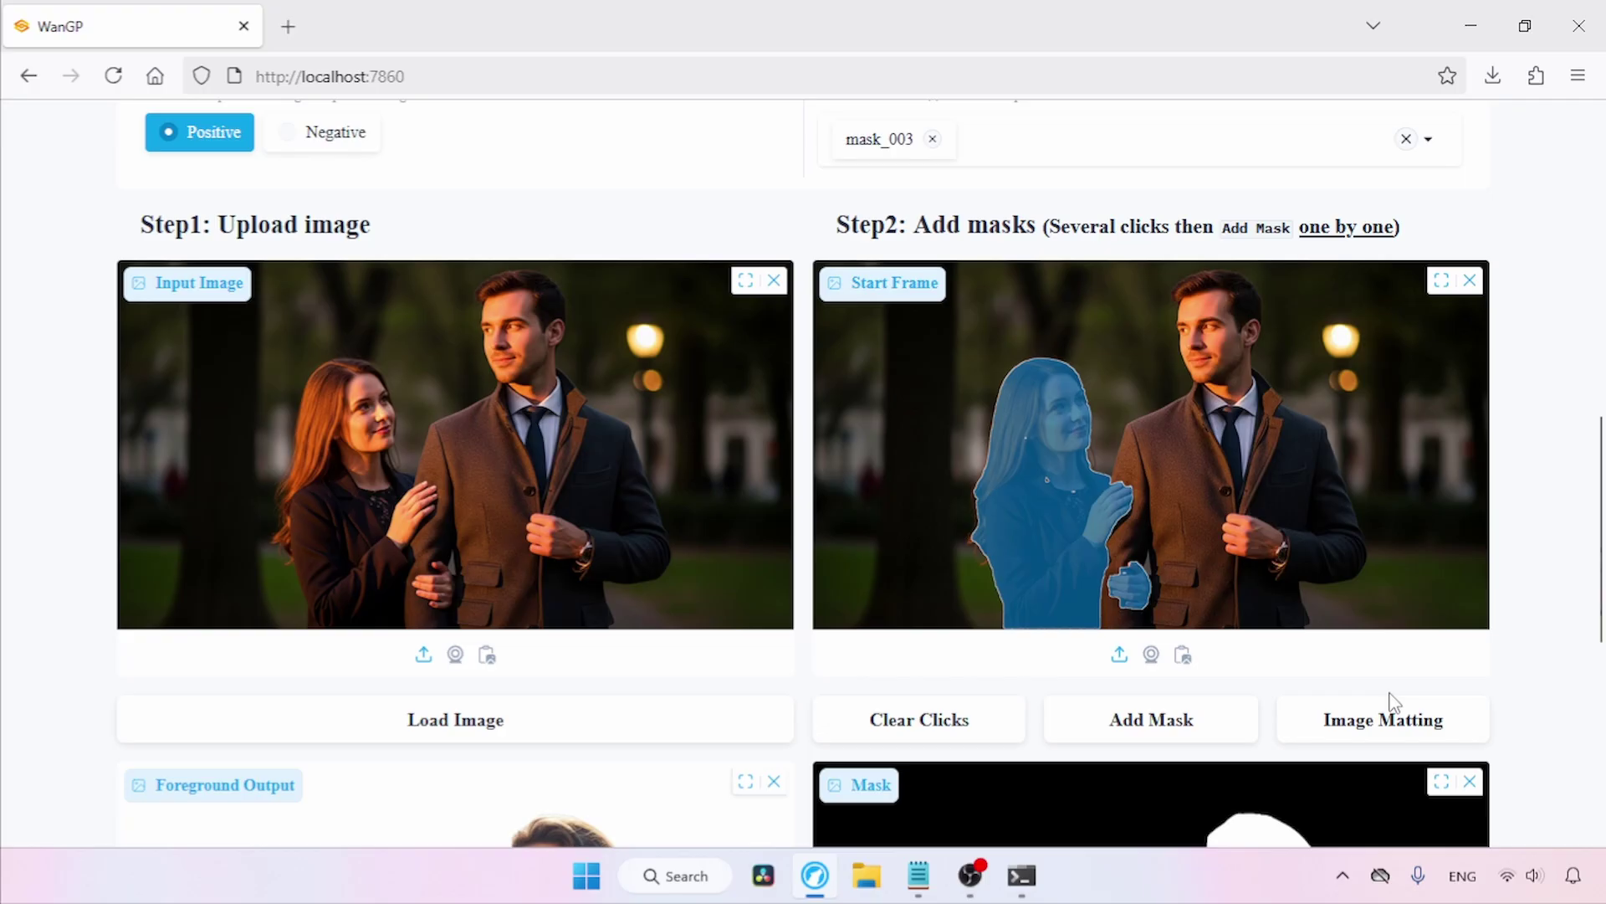
click(1393, 702)
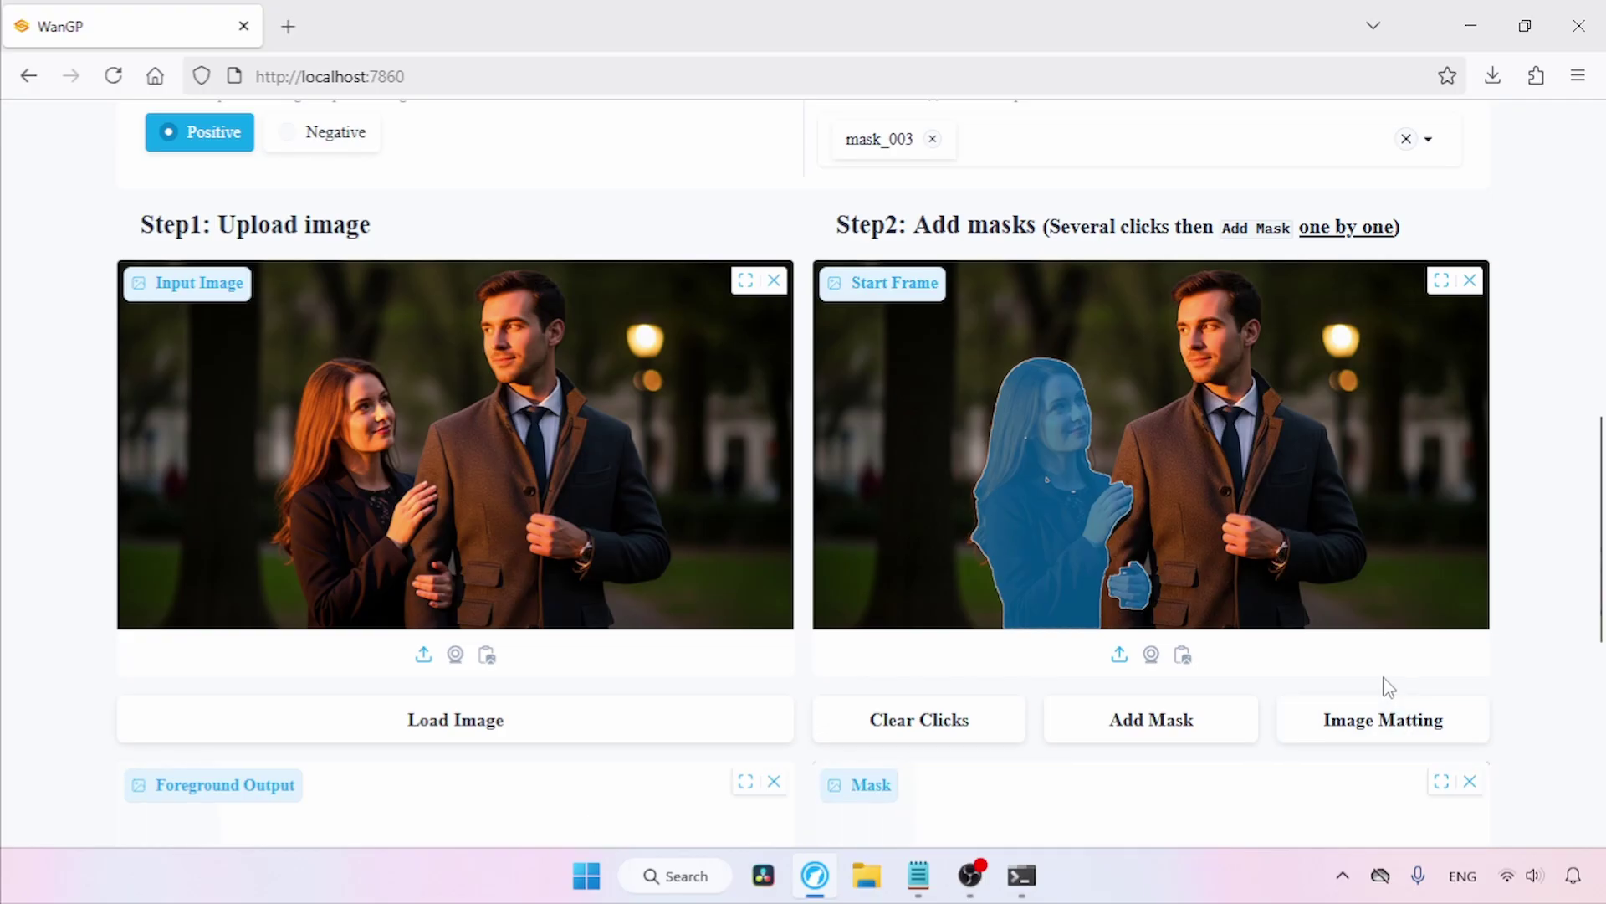
Copy her bounding box 22:26:50:100 into Notepad, replacing the old note, labelled Woman
scroll(1593, 669, down, 7)
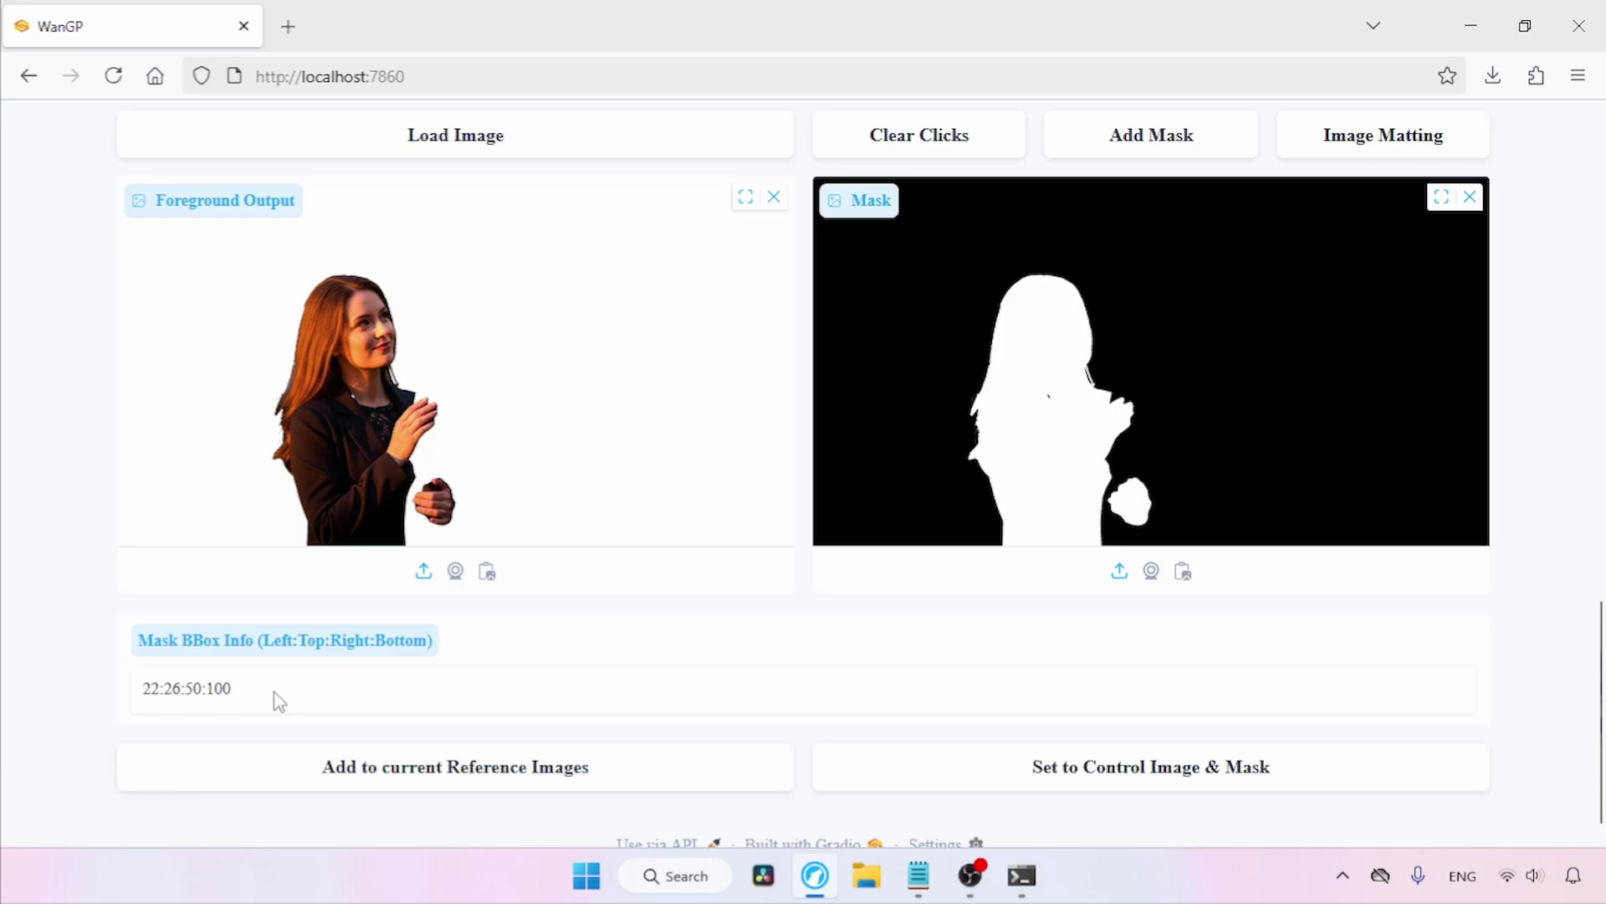
drag(250, 705, 107, 685)
key(ctrl+c)
key(alt+Tab)
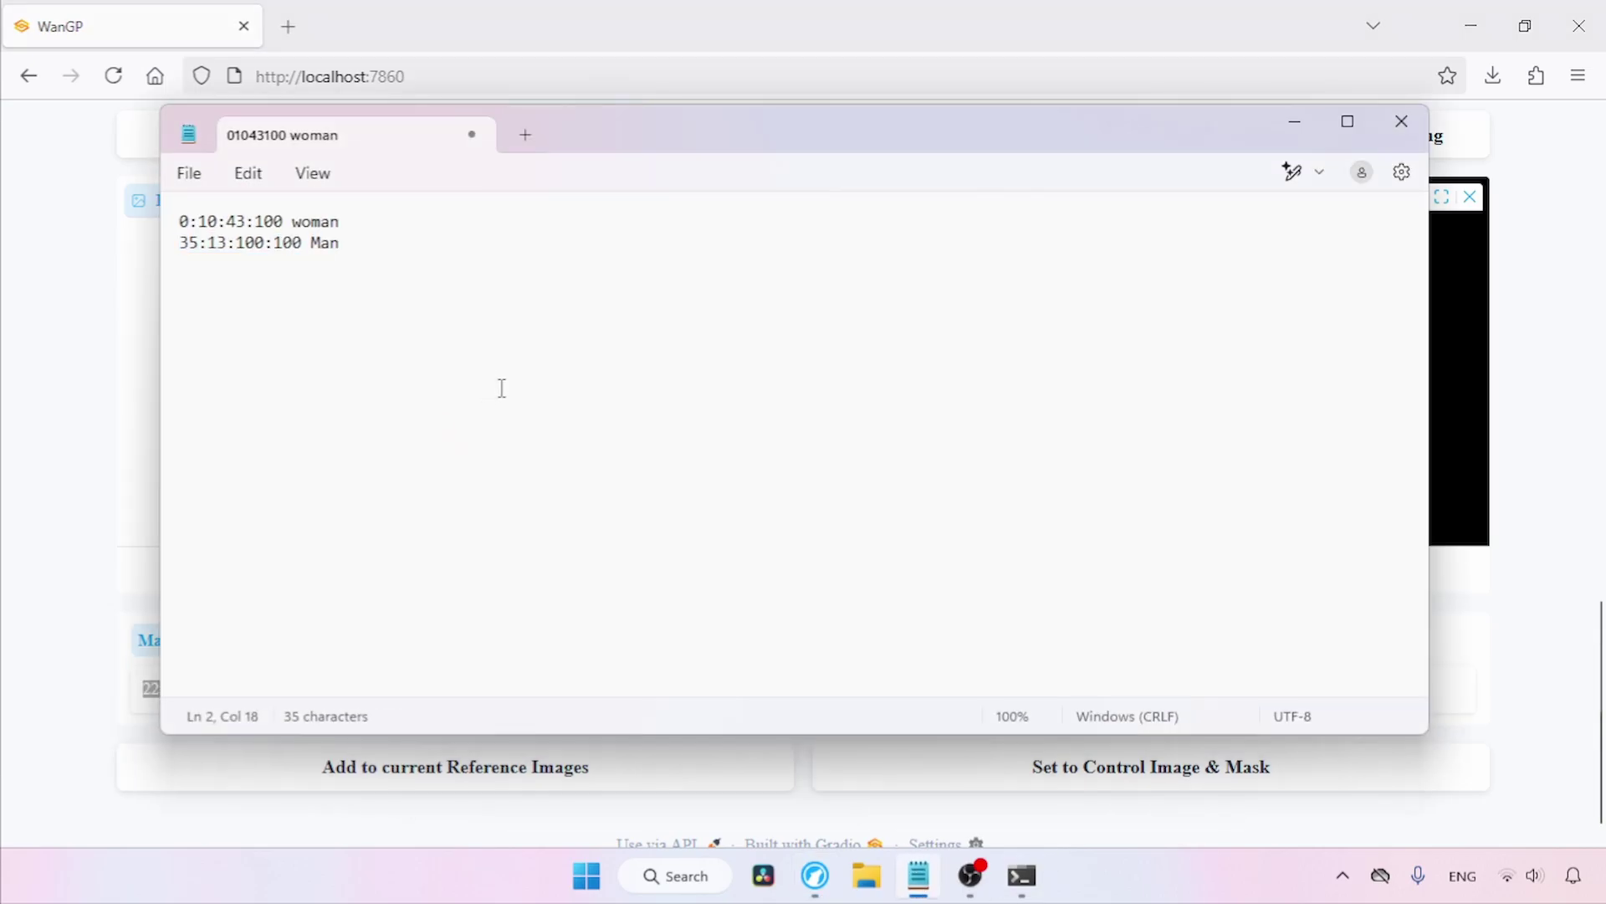
key(ctrl+a)
key(ctrl+v)
text(Woman)
key(alt+Tab)
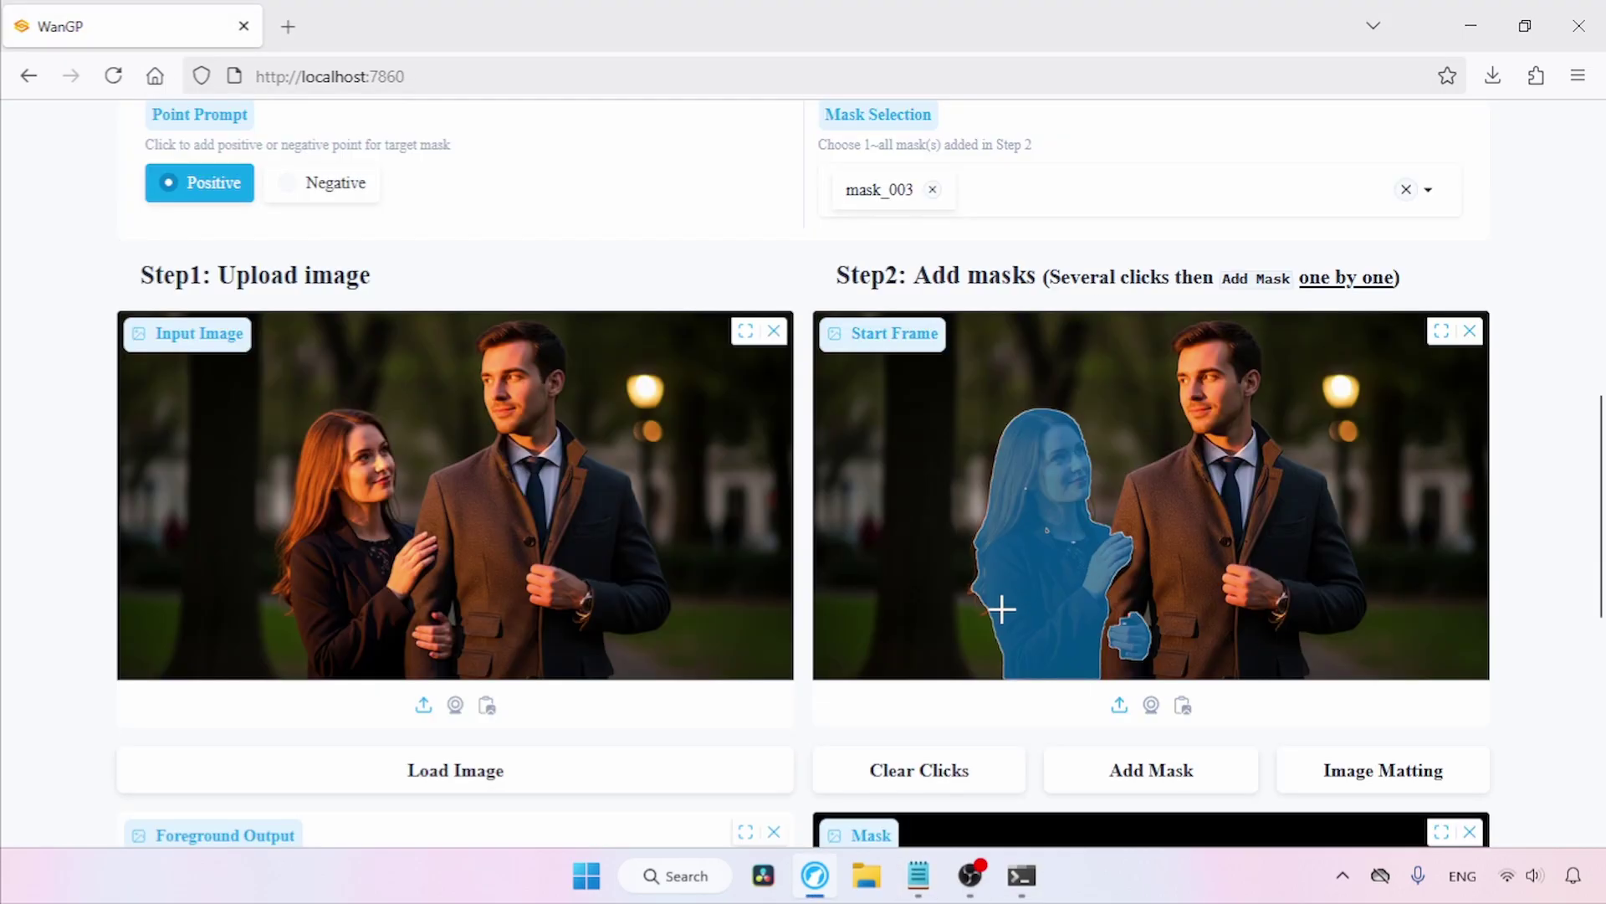
Clear the old points and mask_003, then mask the man and run Image Matting
click(948, 793)
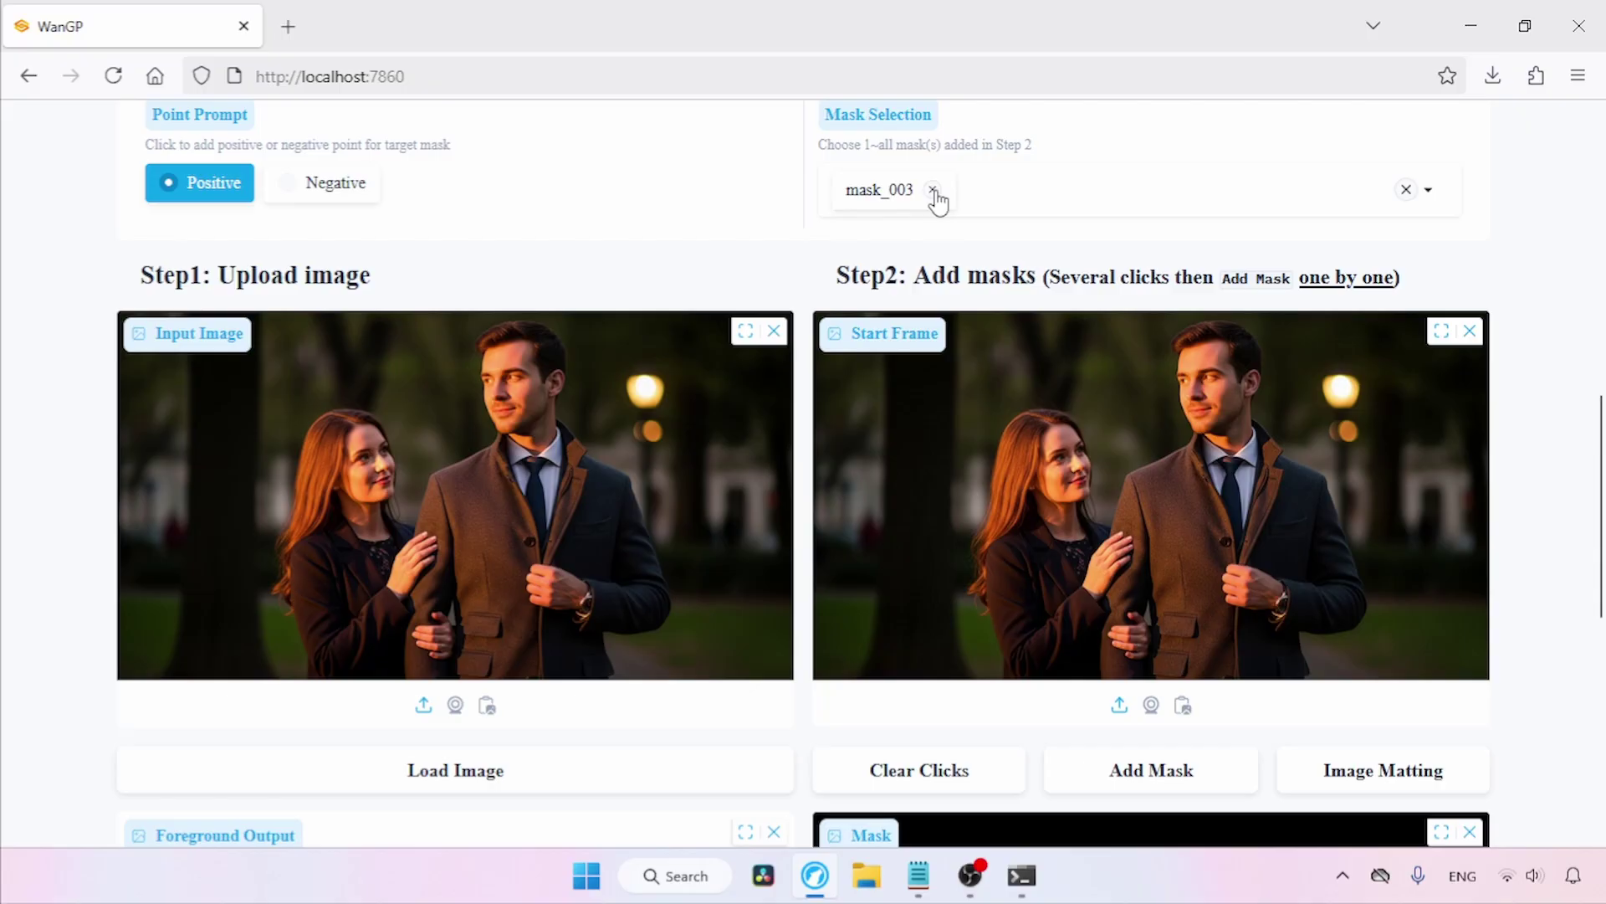
click(933, 191)
click(1231, 389)
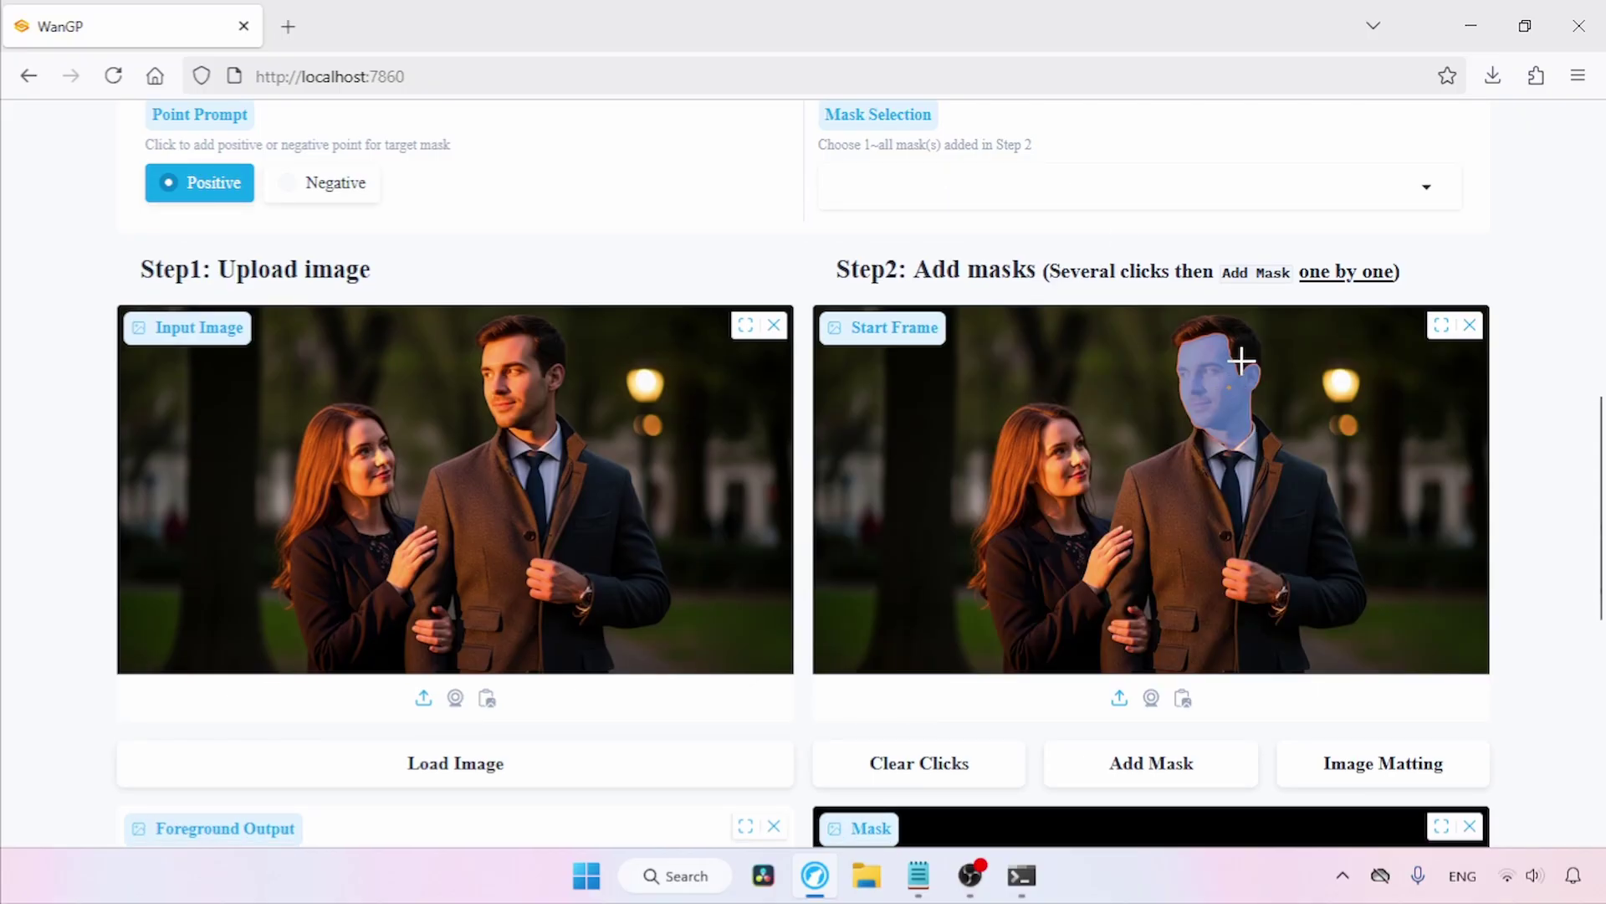
click(1242, 362)
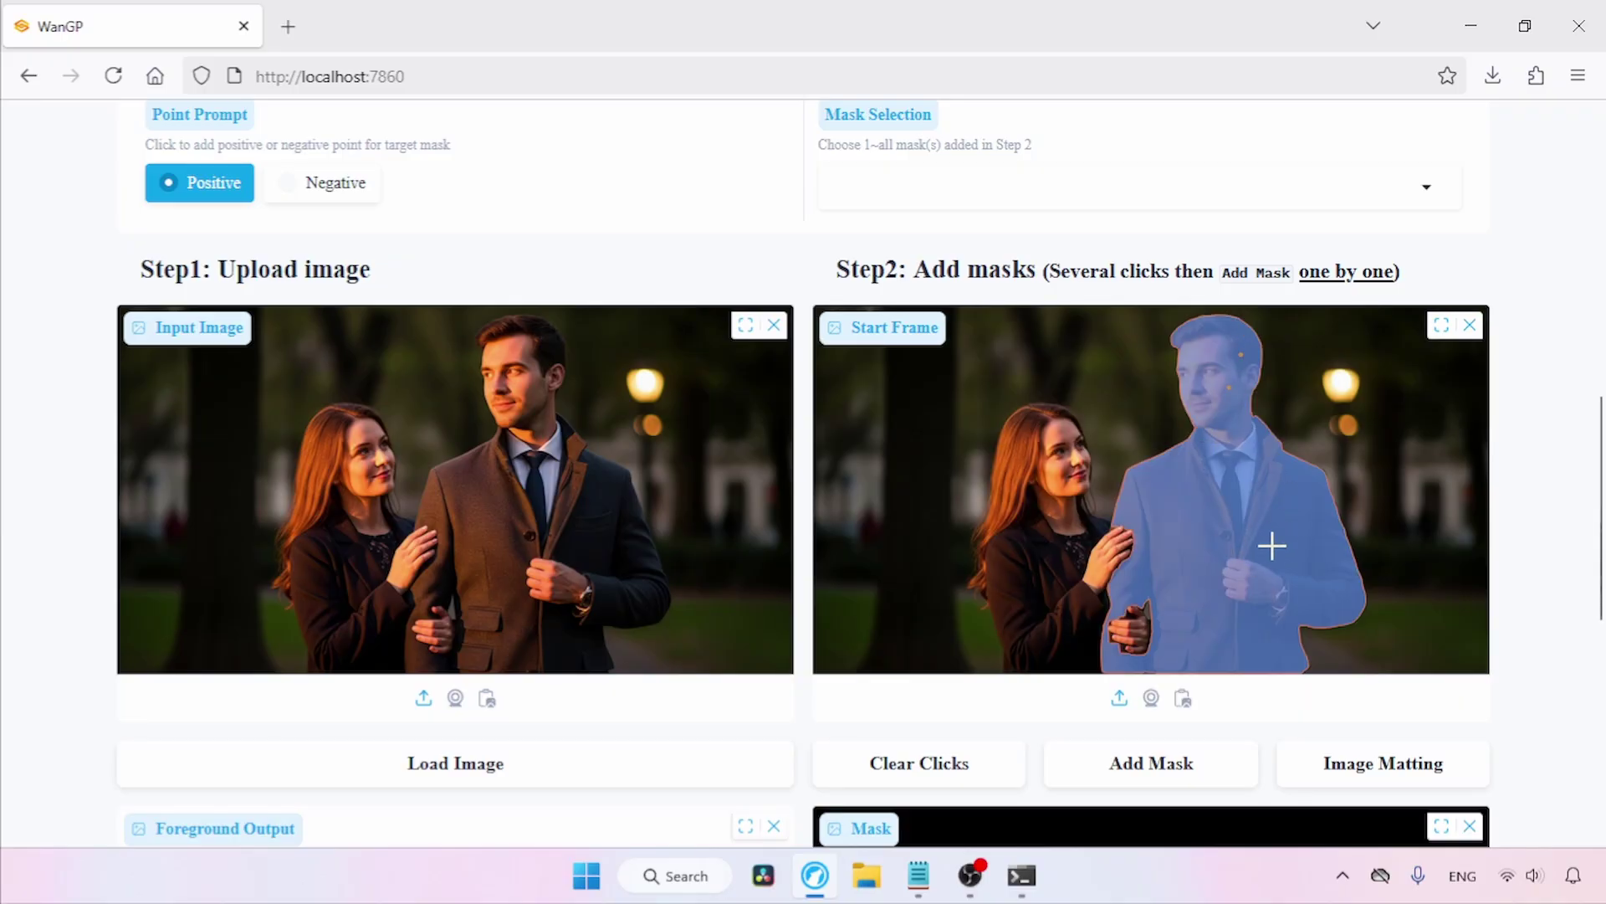
click(1205, 770)
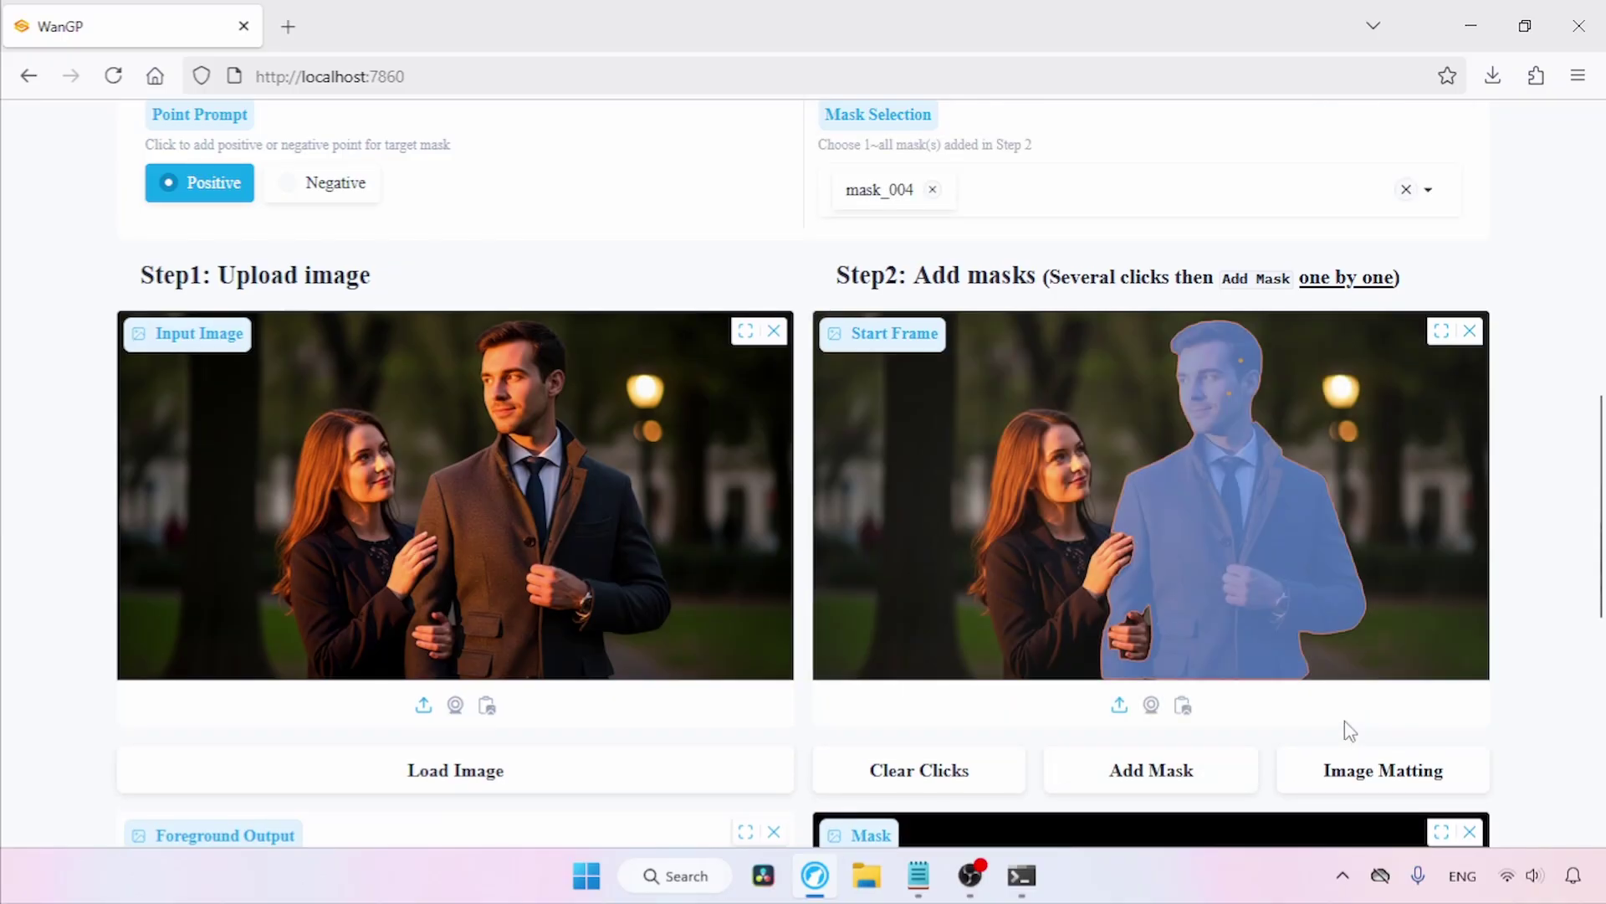
click(1373, 780)
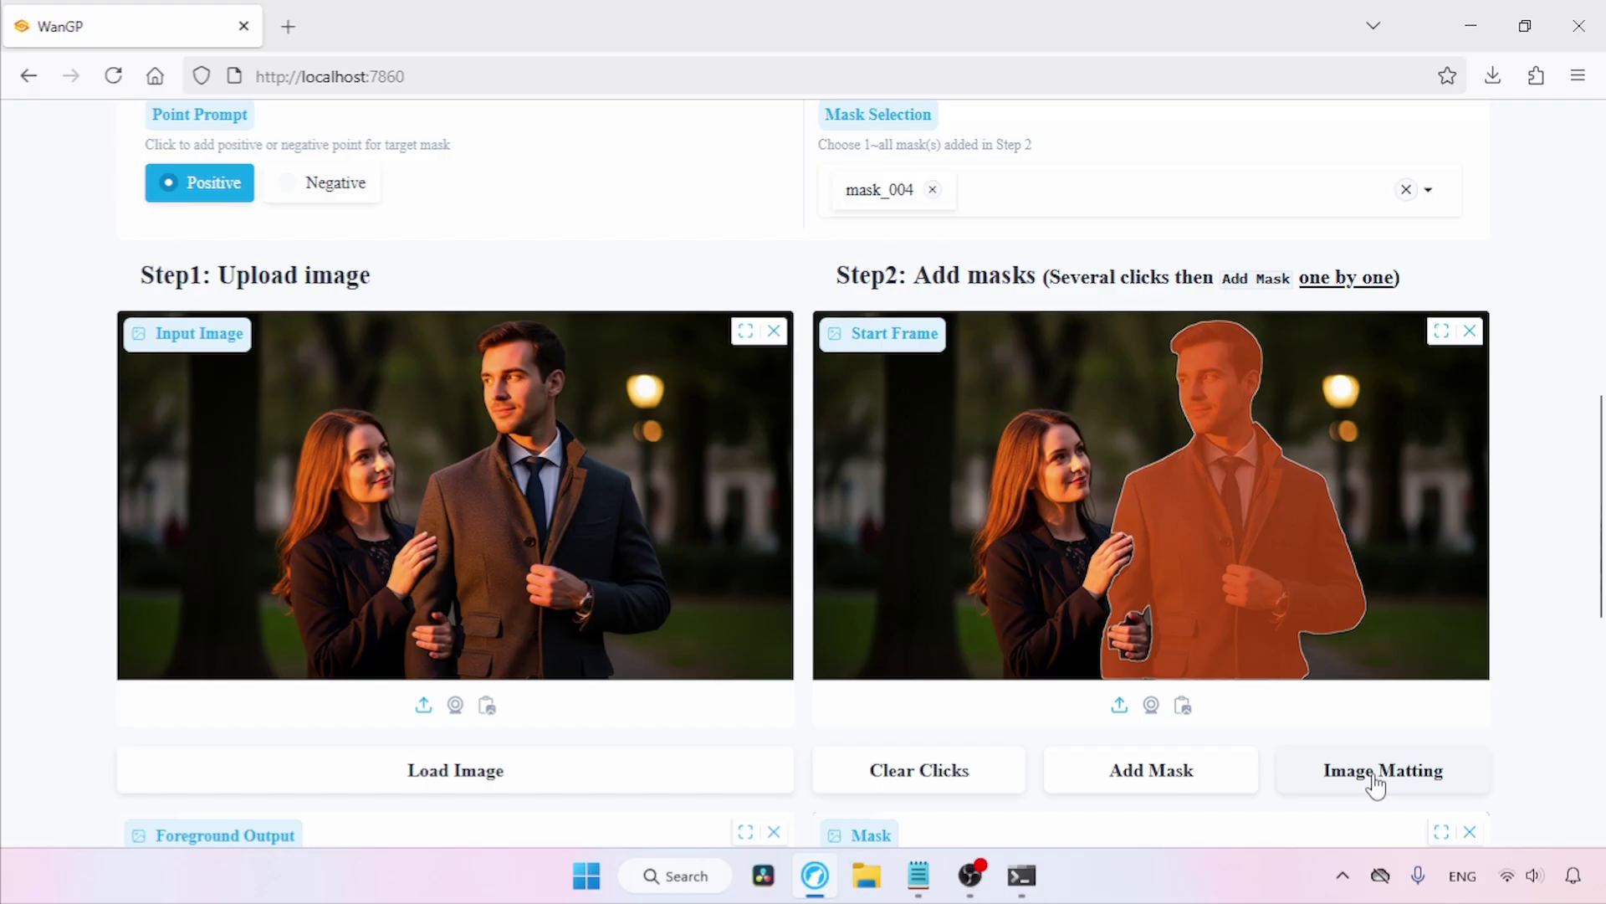
Copy the man's bounding box 42:2:81:100 onto a new Notepad line
scroll(1581, 645, down, 7)
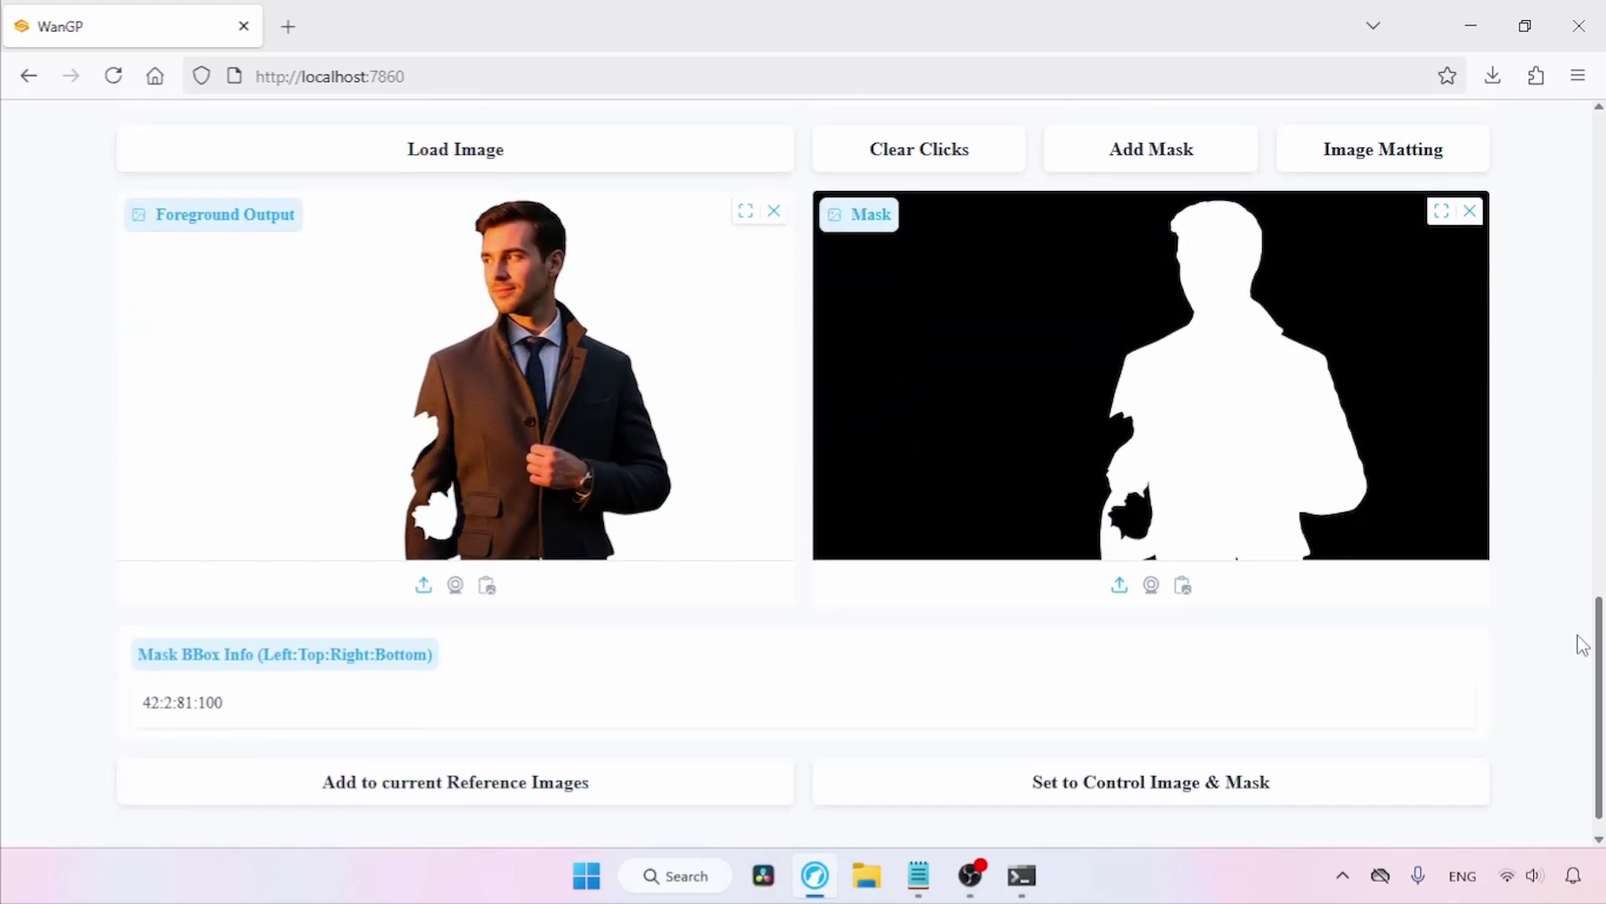
drag(244, 707, 128, 708)
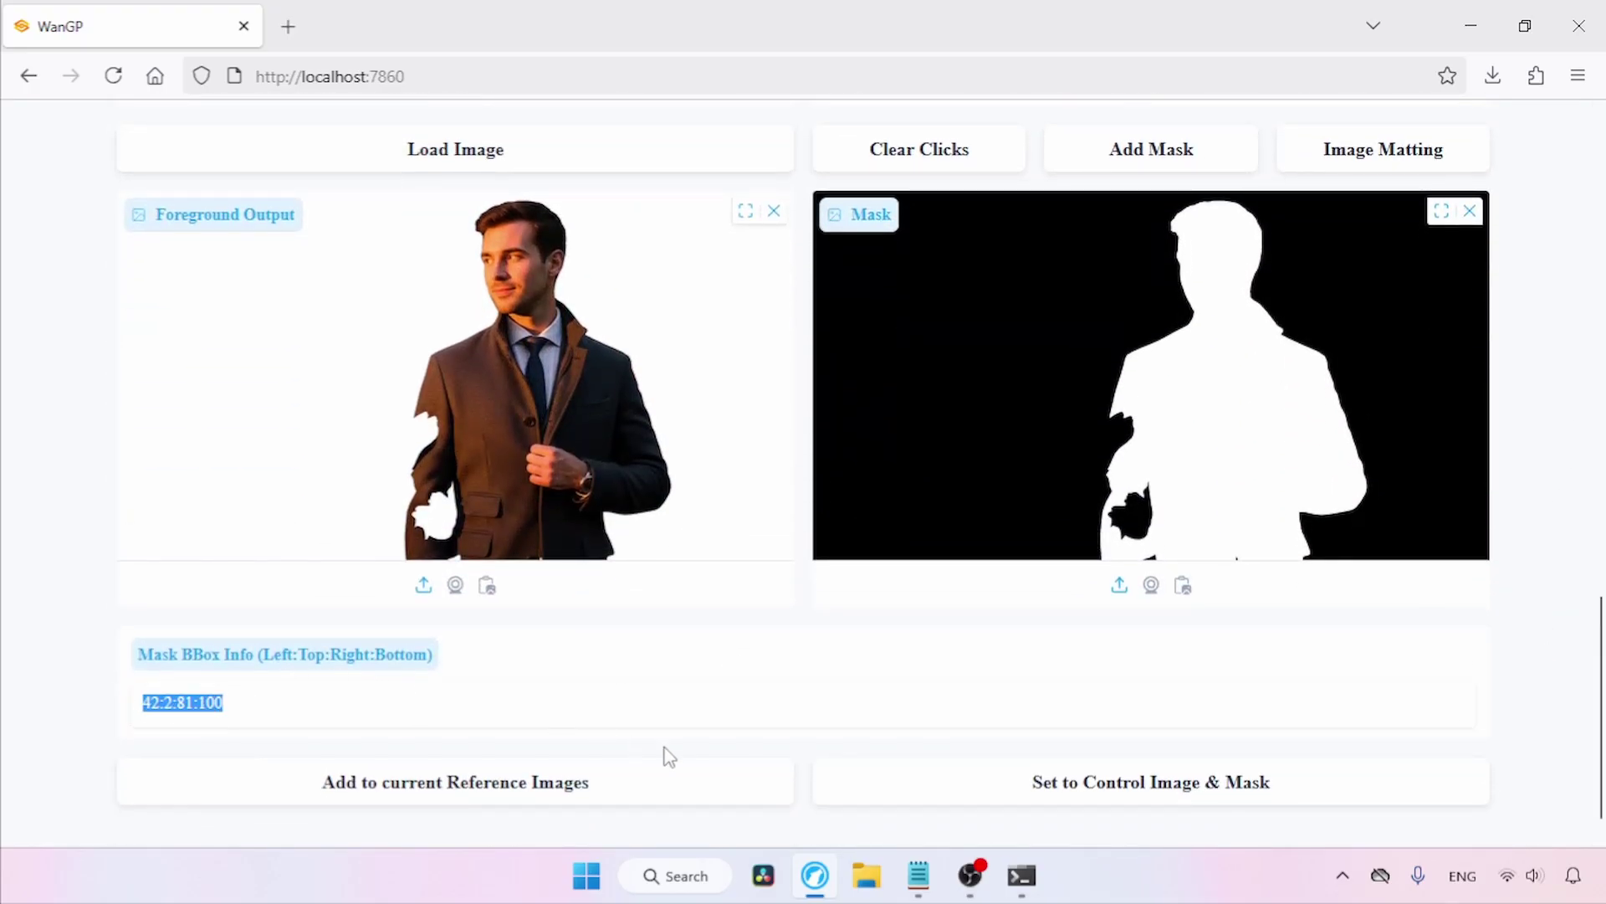
key(ctrl+c)
click(918, 875)
key(Return)
key(ctrl+v)
Label the man's note 'Man' and clear the old Speakers Locations in the Multitalk generator
text(Man)
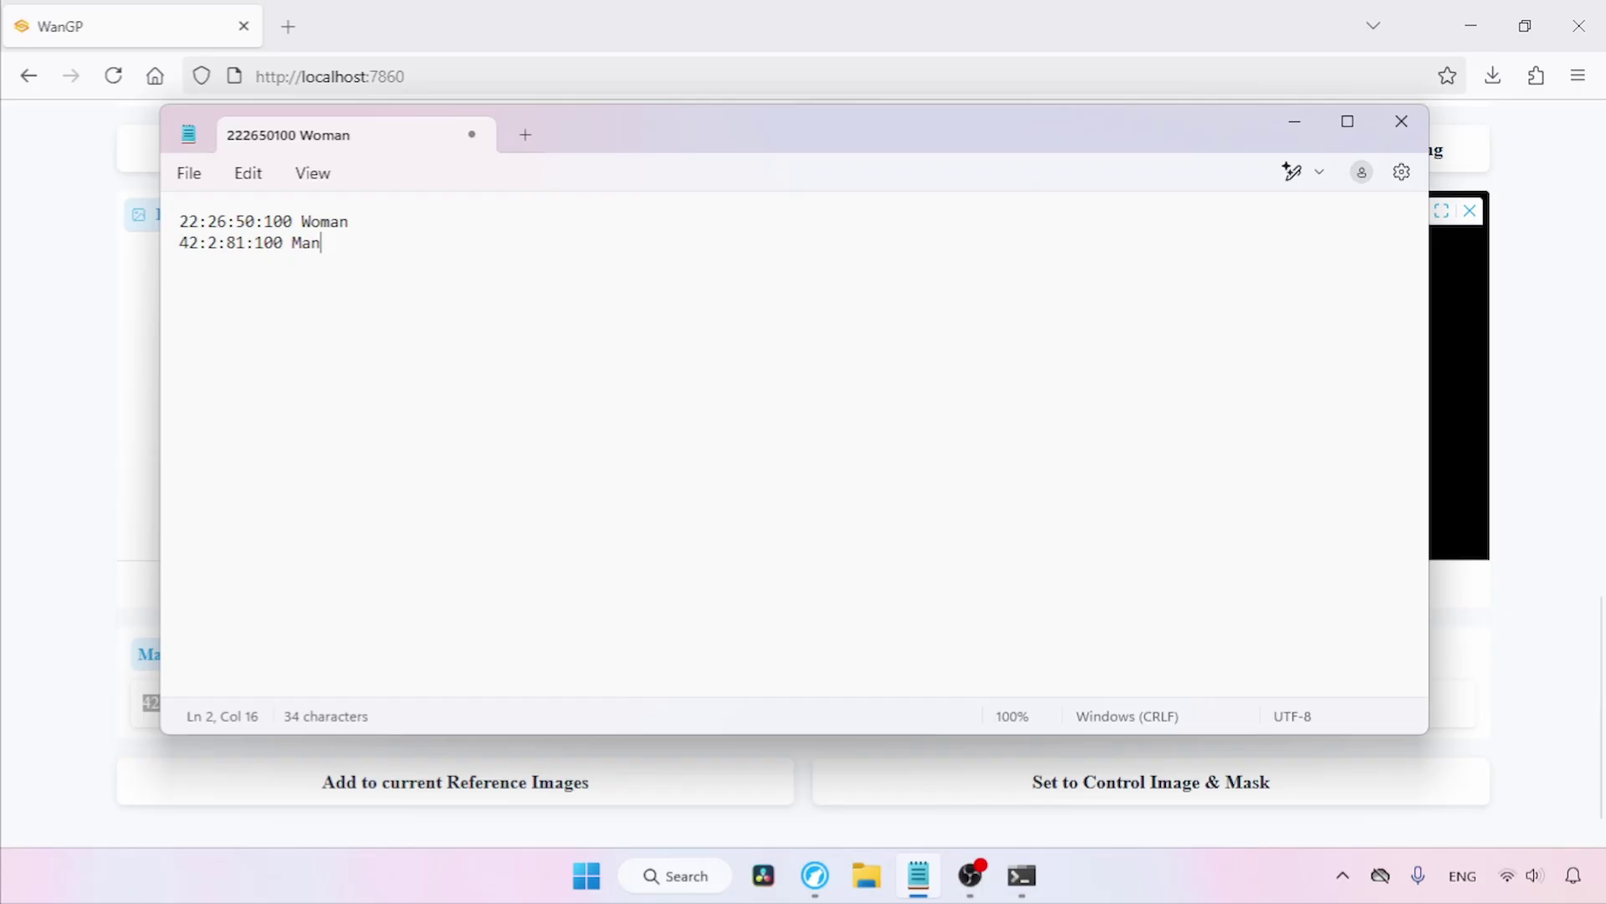
click(1573, 435)
drag(1599, 675, 1599, 381)
scroll(208, 244, up, 2)
click(205, 215)
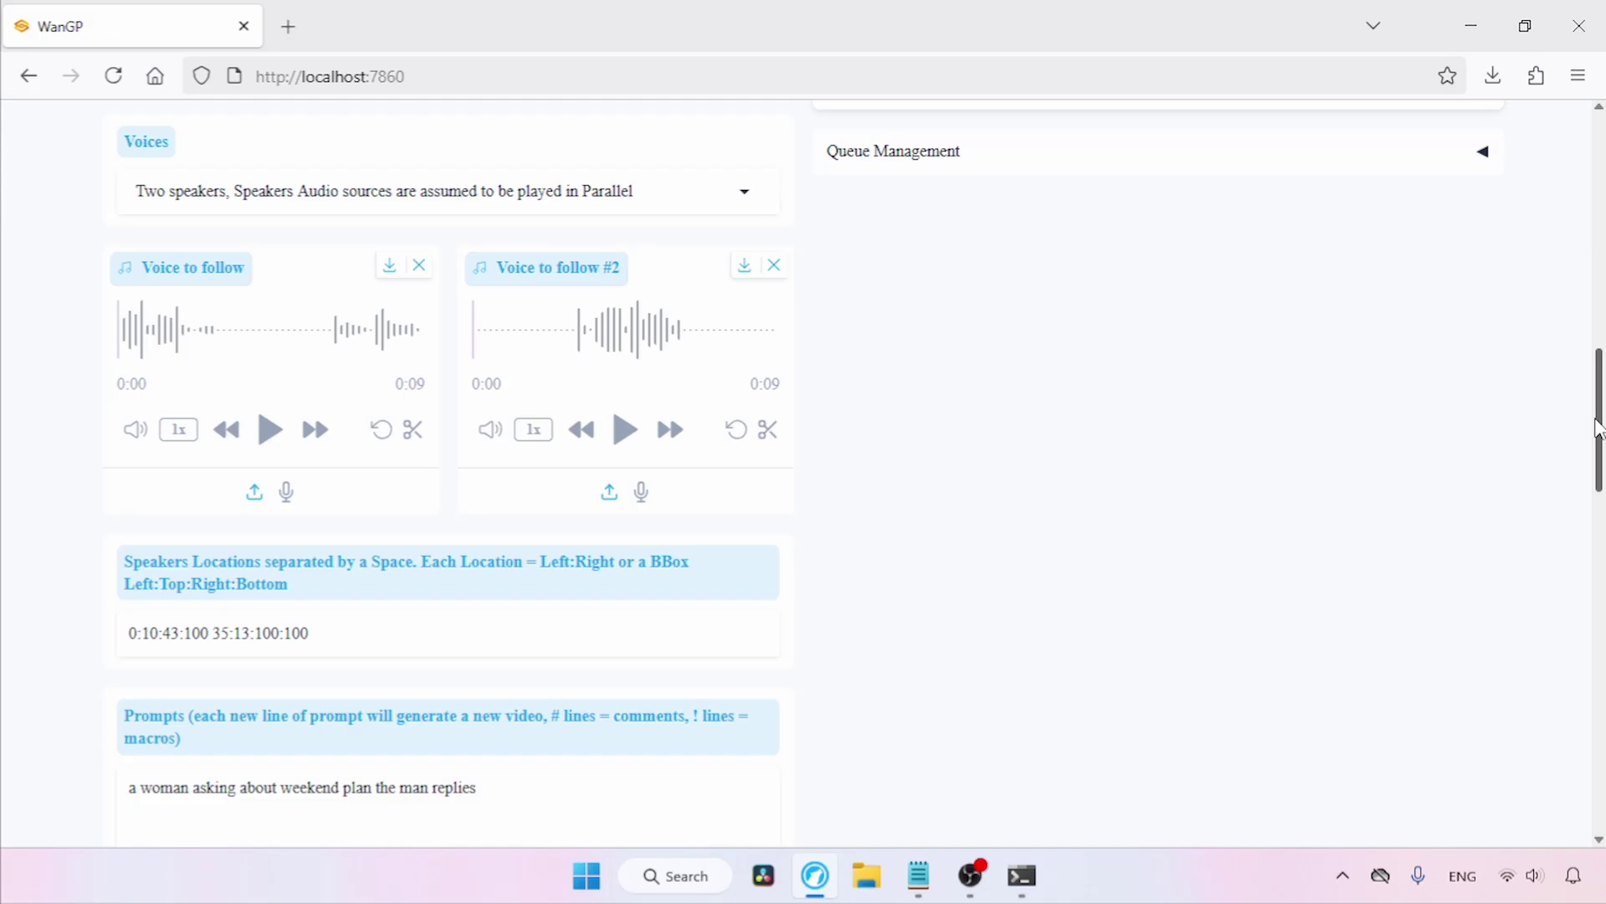
drag(1598, 428, 1598, 449)
triple_click(397, 535)
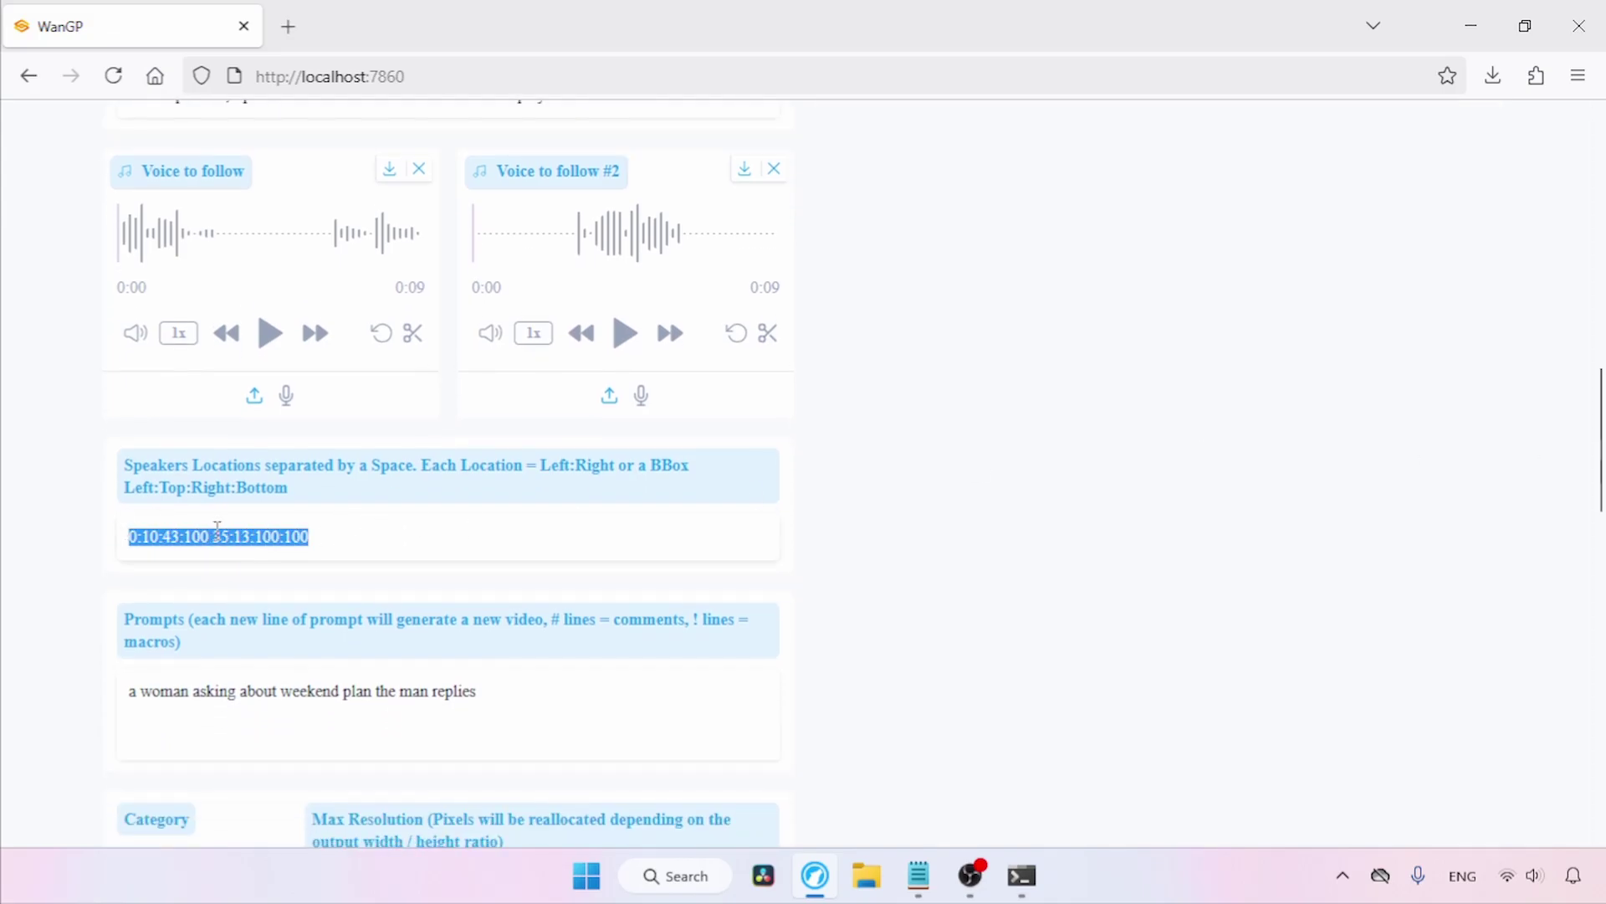
key(BackSpace)
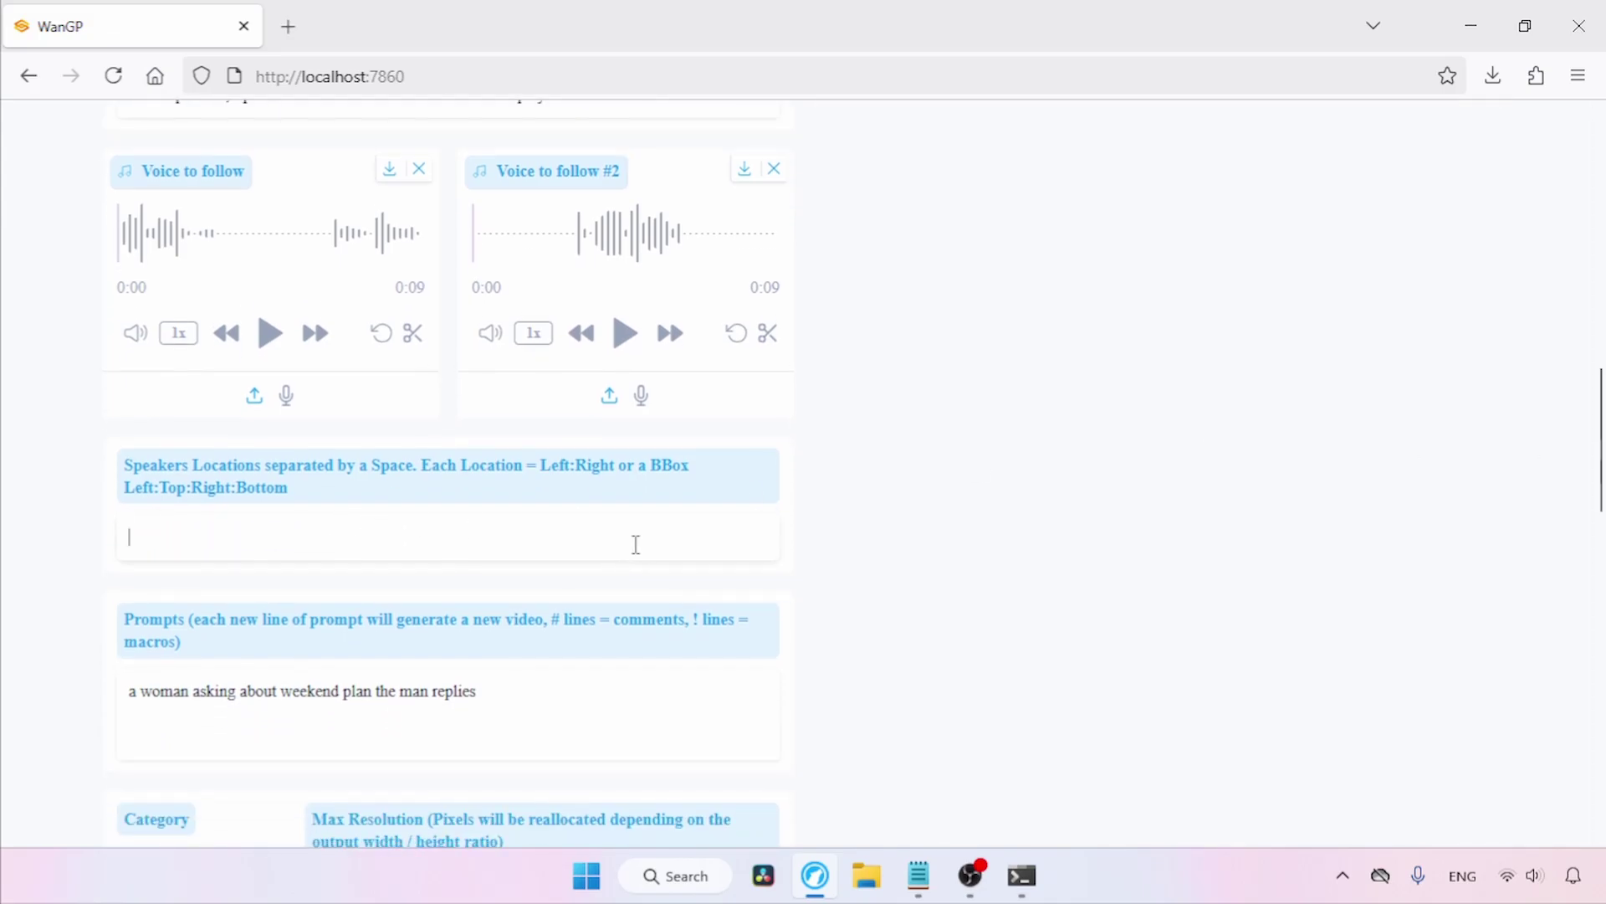
Fill Speakers Locations with 22:26:50:100 42:2:81:100 copied from the notes
click(919, 875)
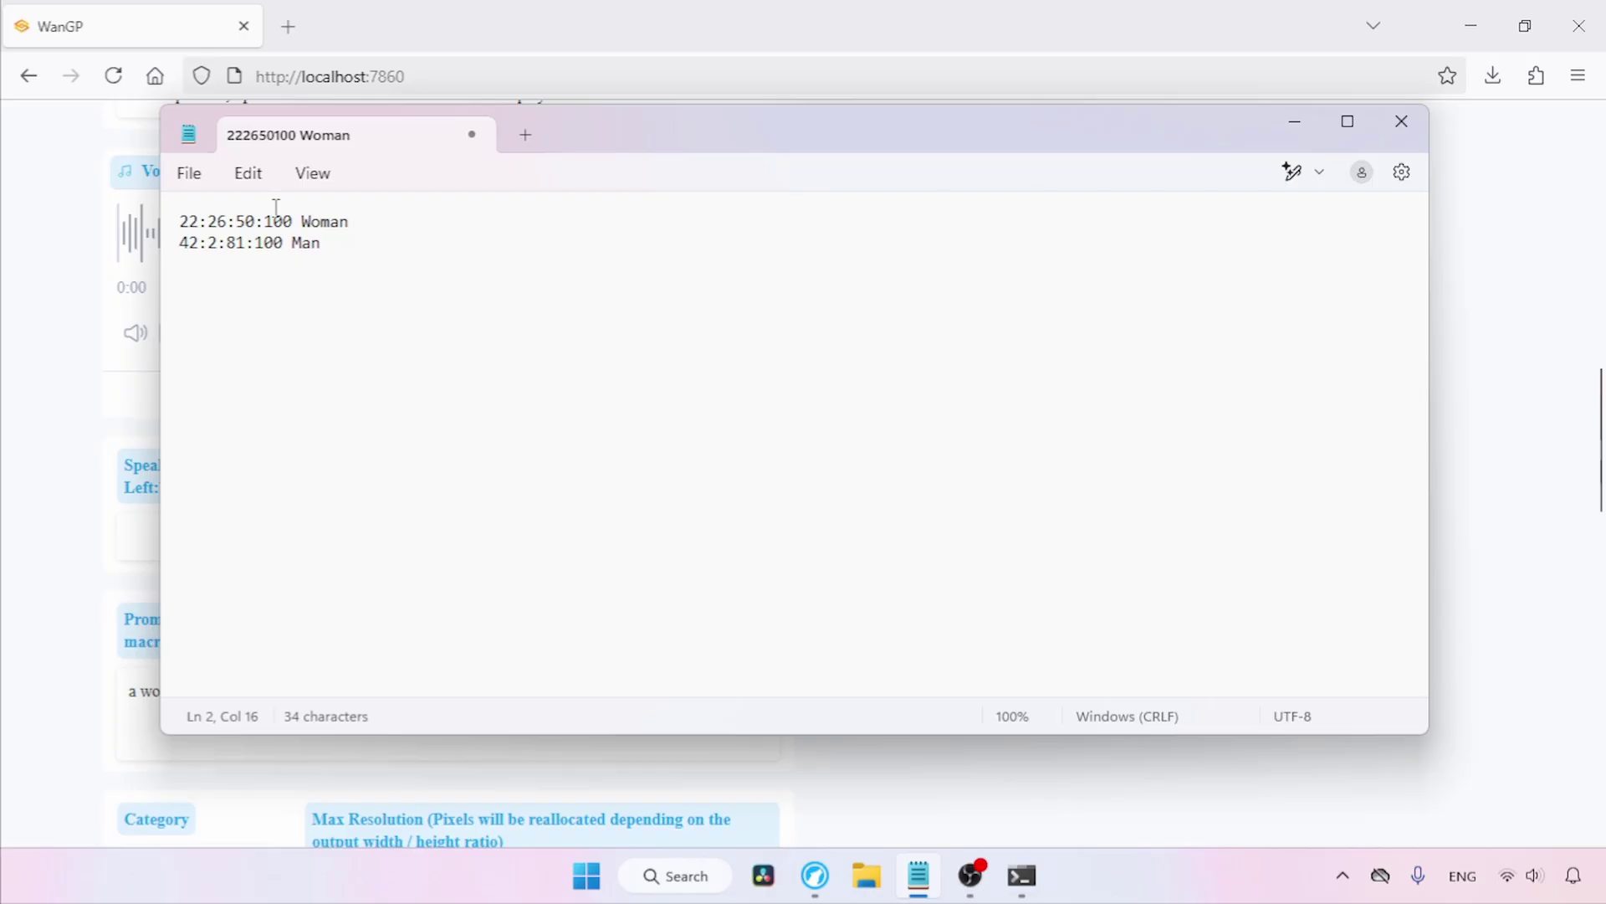
drag(292, 221, 154, 227)
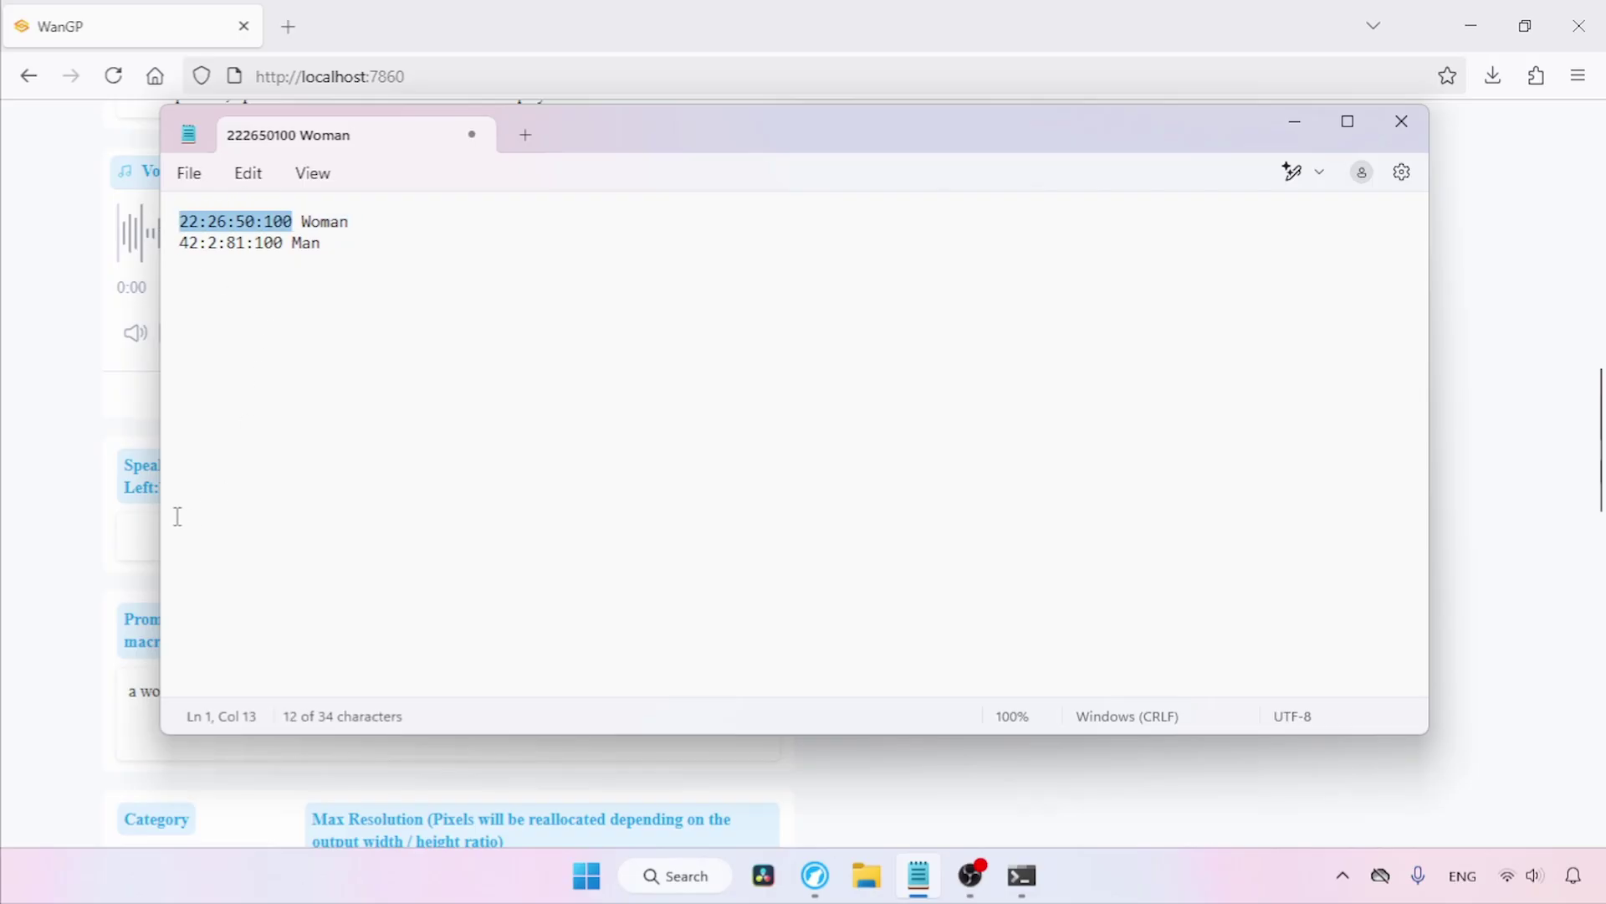
click(136, 538)
key(ctrl+v)
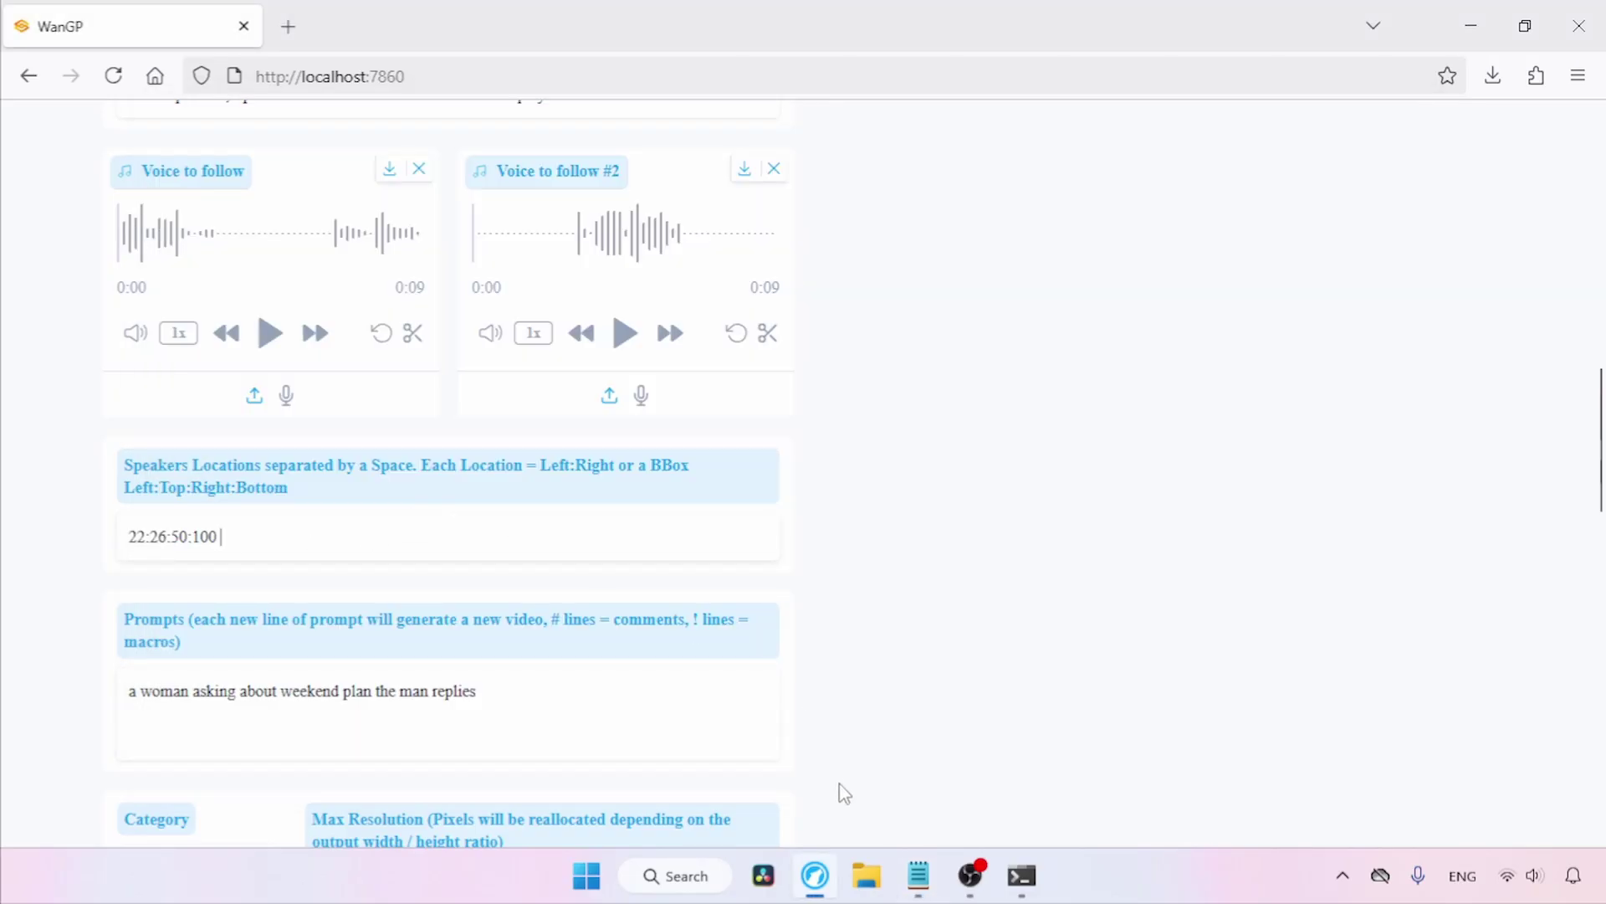
click(919, 875)
drag(283, 243, 172, 243)
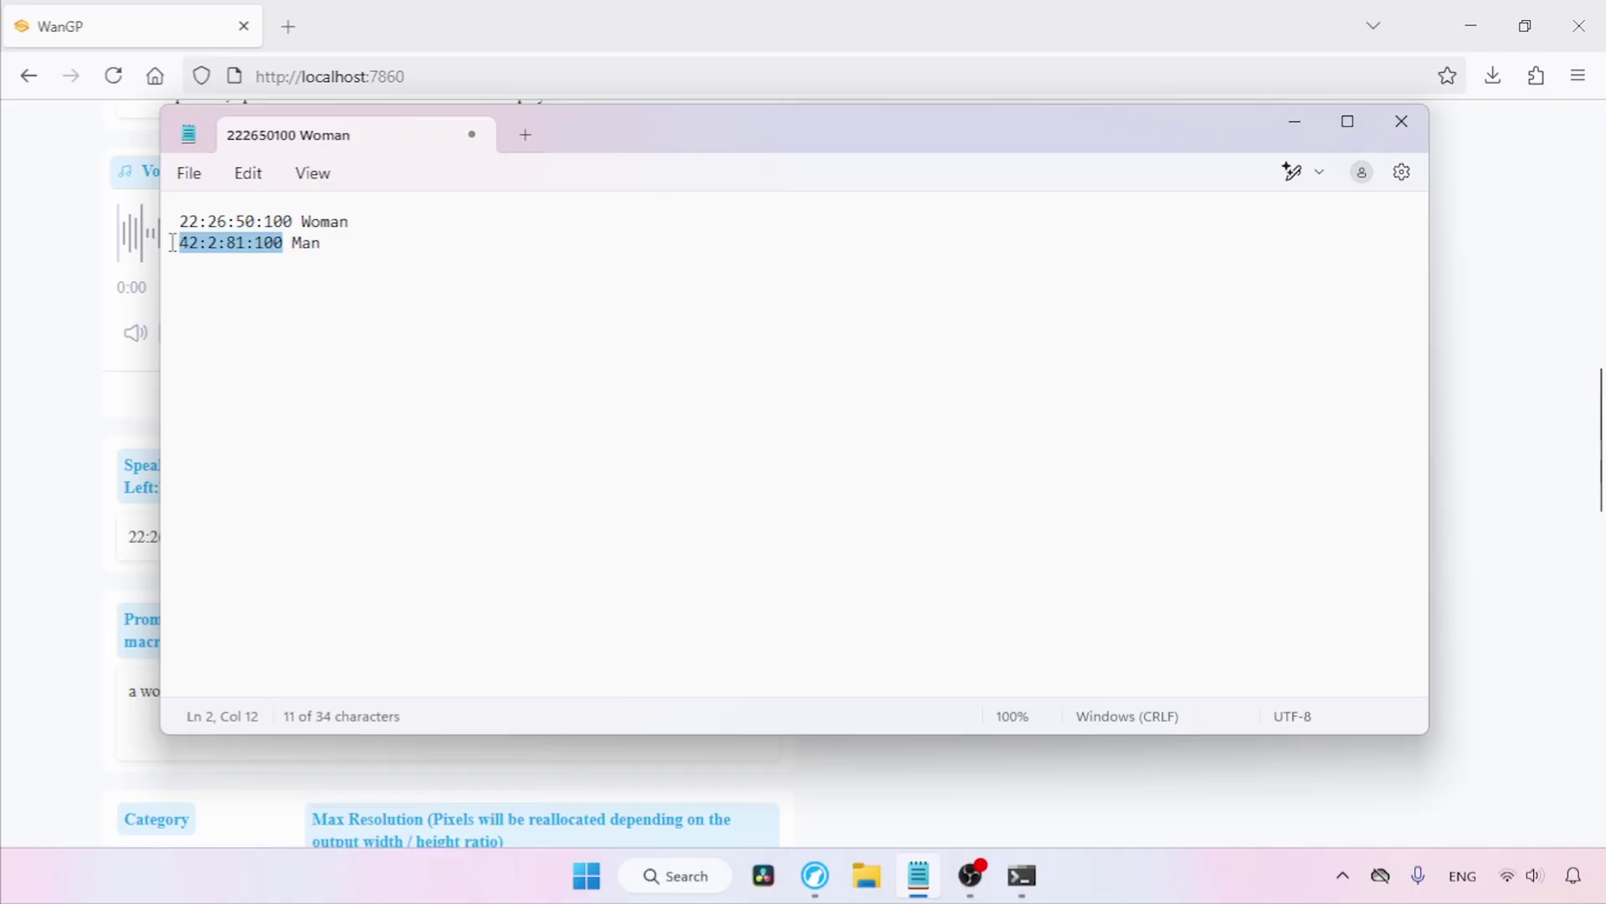
key(ctrl+c)
click(95, 552)
click(301, 541)
key(ctrl+v)
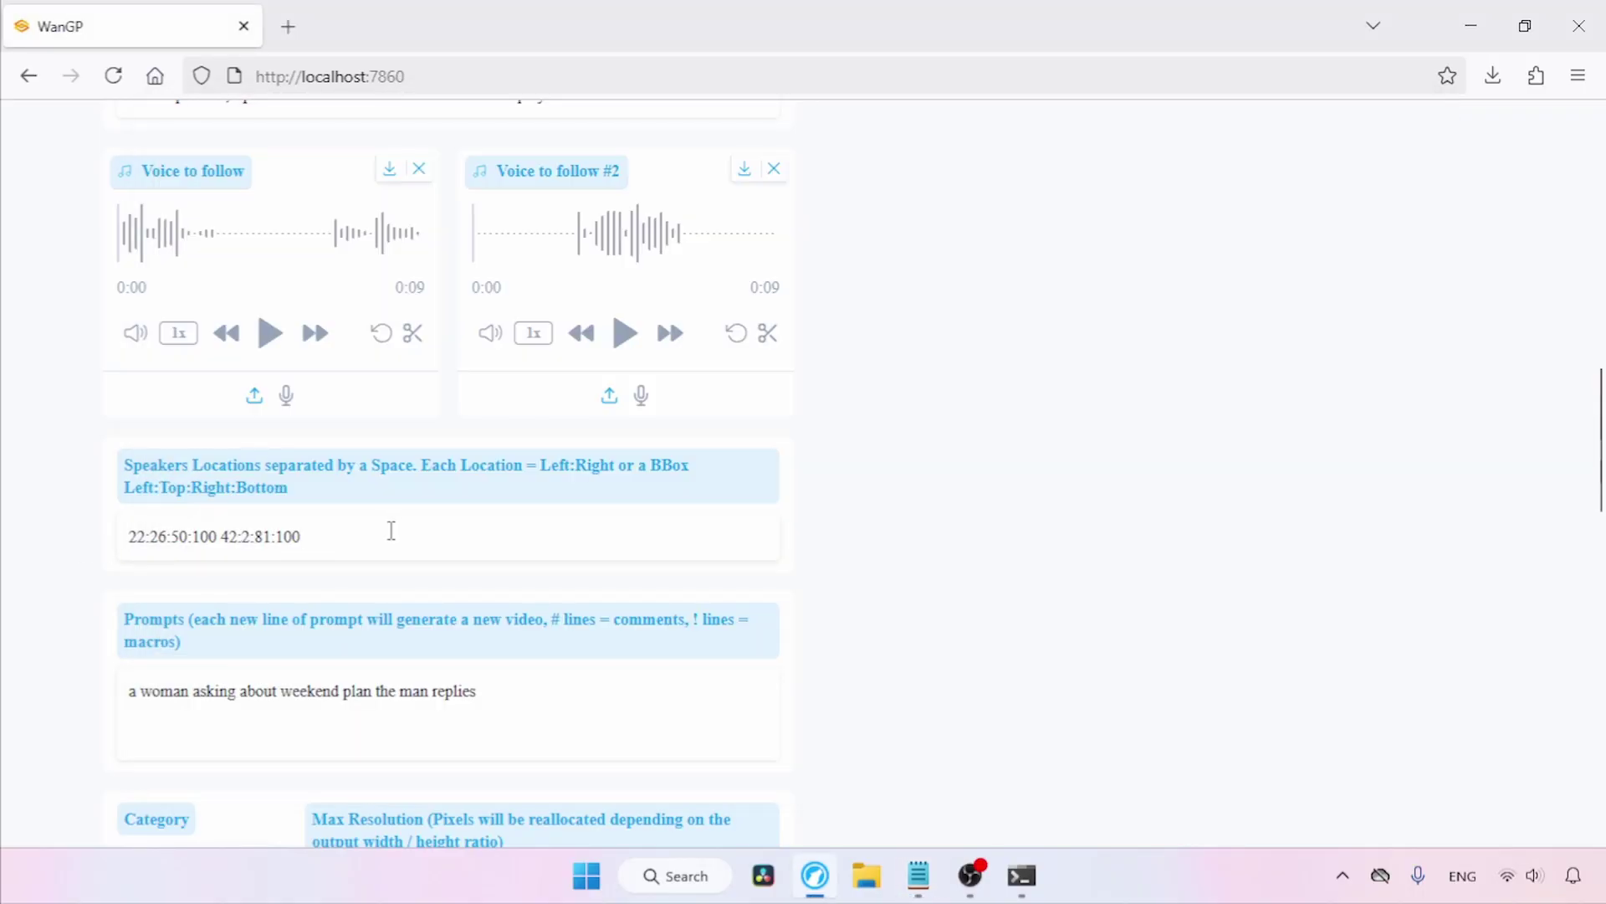
Change the prompt to 'a woman talking about the jacket a man wearing'
scroll(323, 563, down, 2)
drag(191, 532, 563, 535)
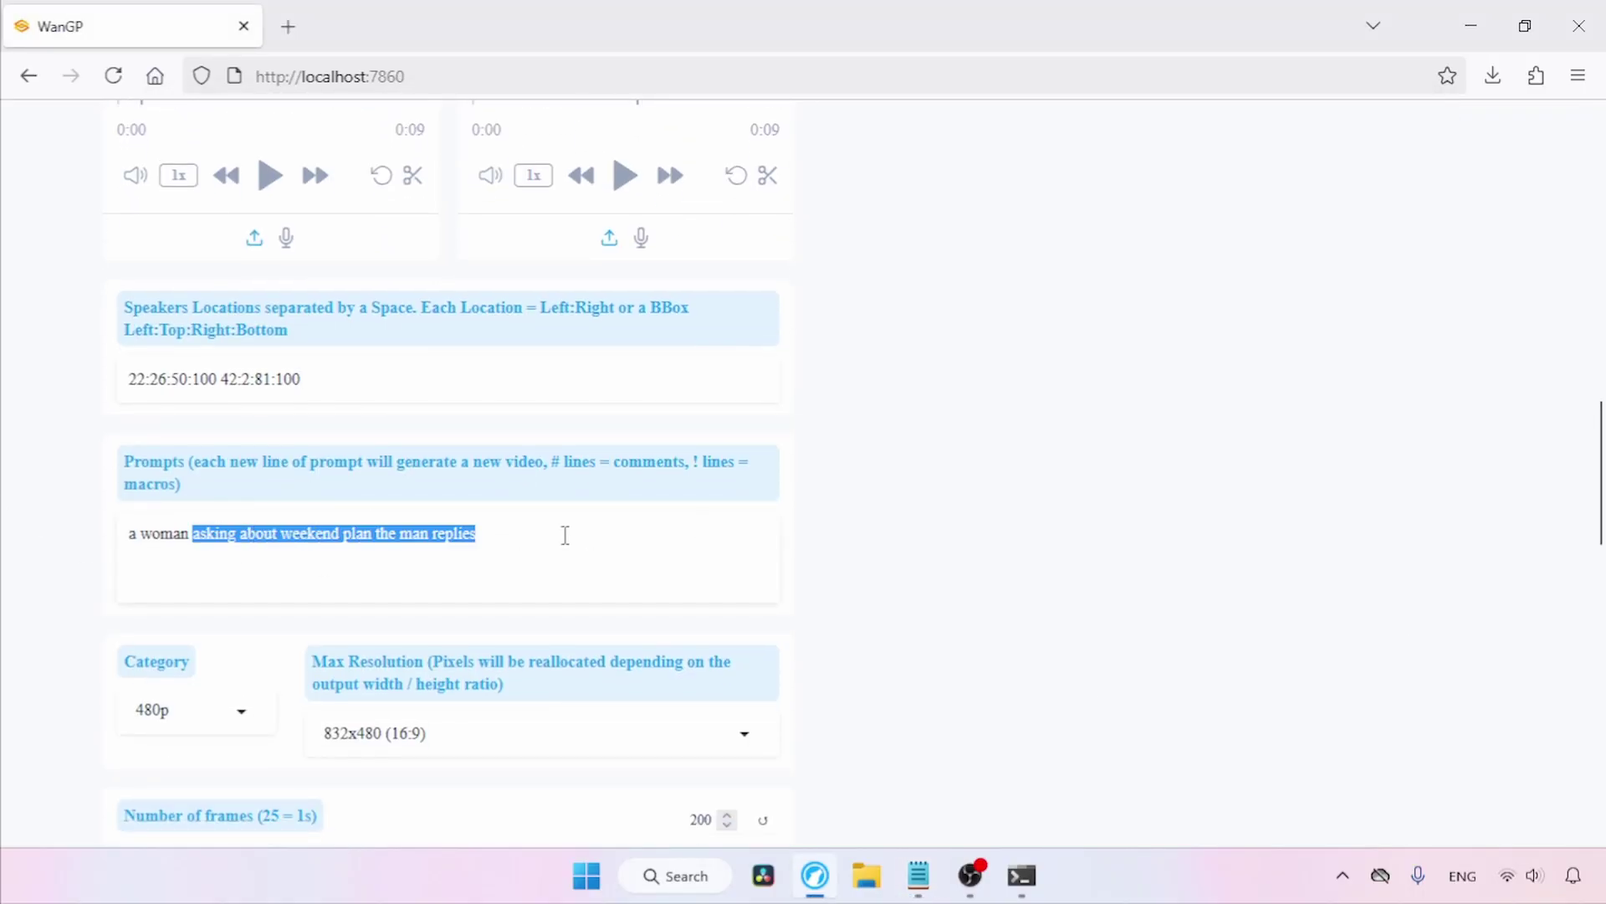
text(talking about the jacket a man wearing)
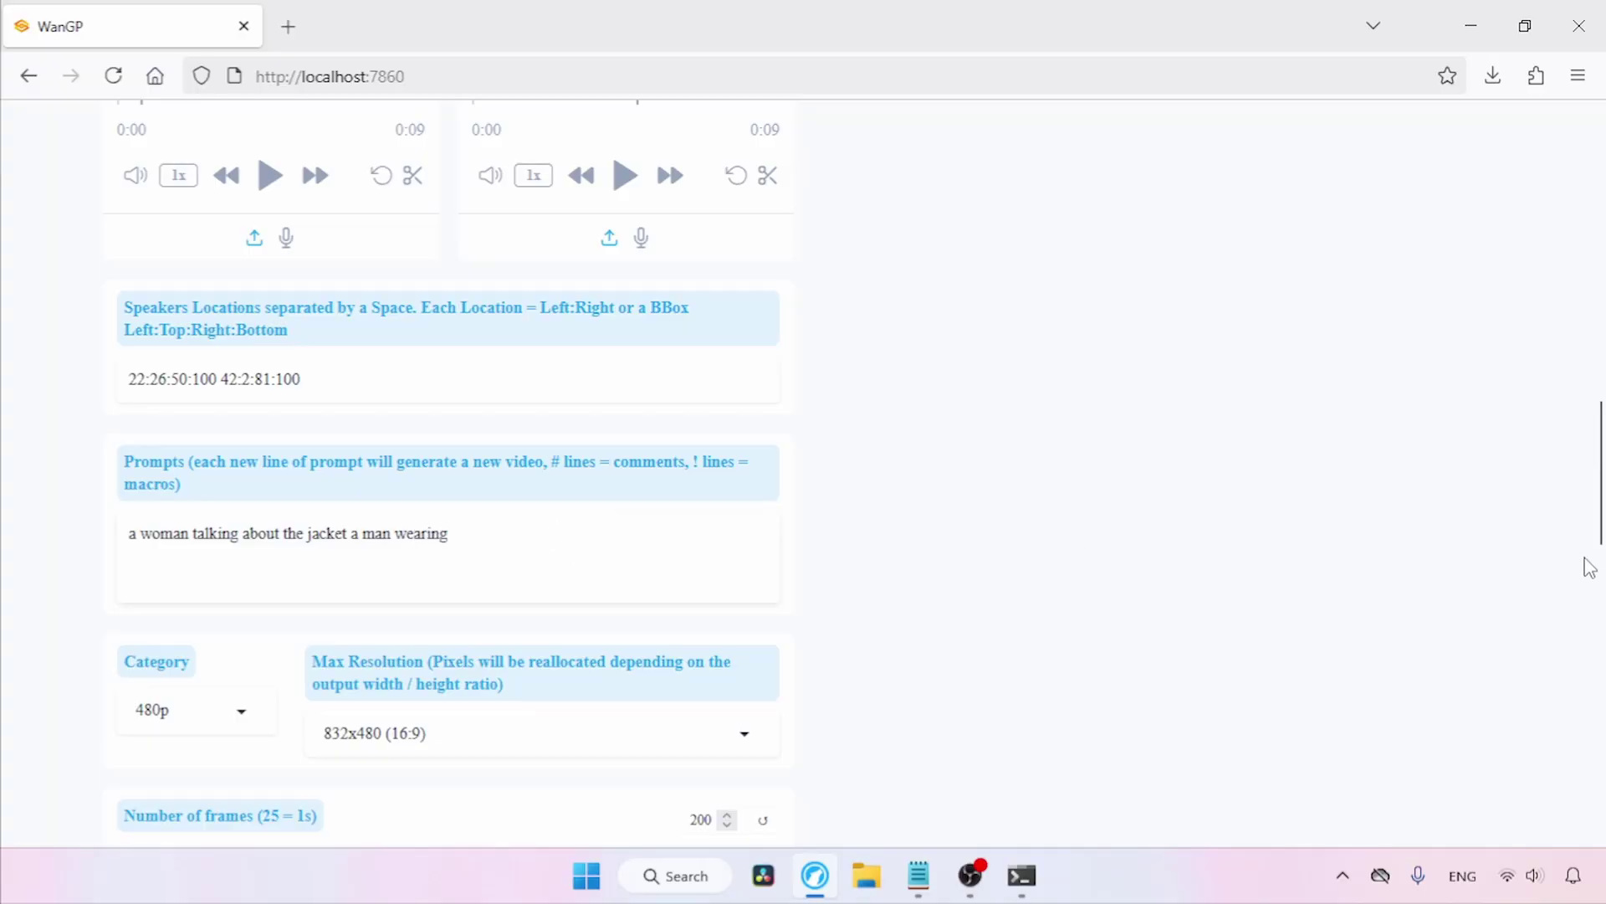
Change the Number of frames from 200 to 250
scroll(1506, 544, down, 2)
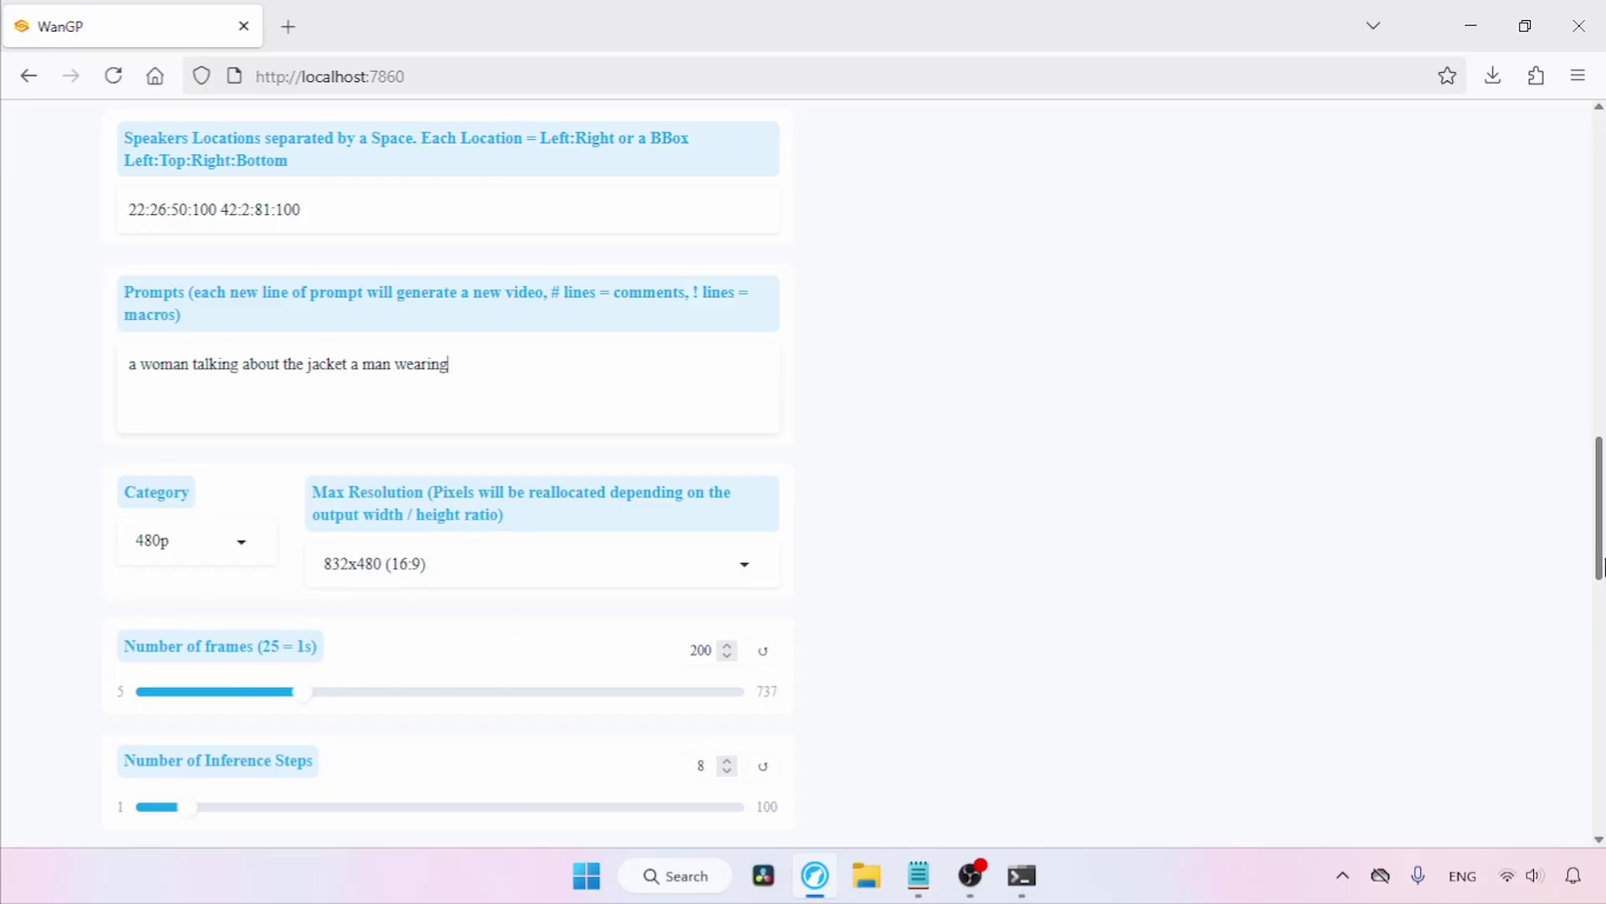
scroll(1600, 567, up, 4)
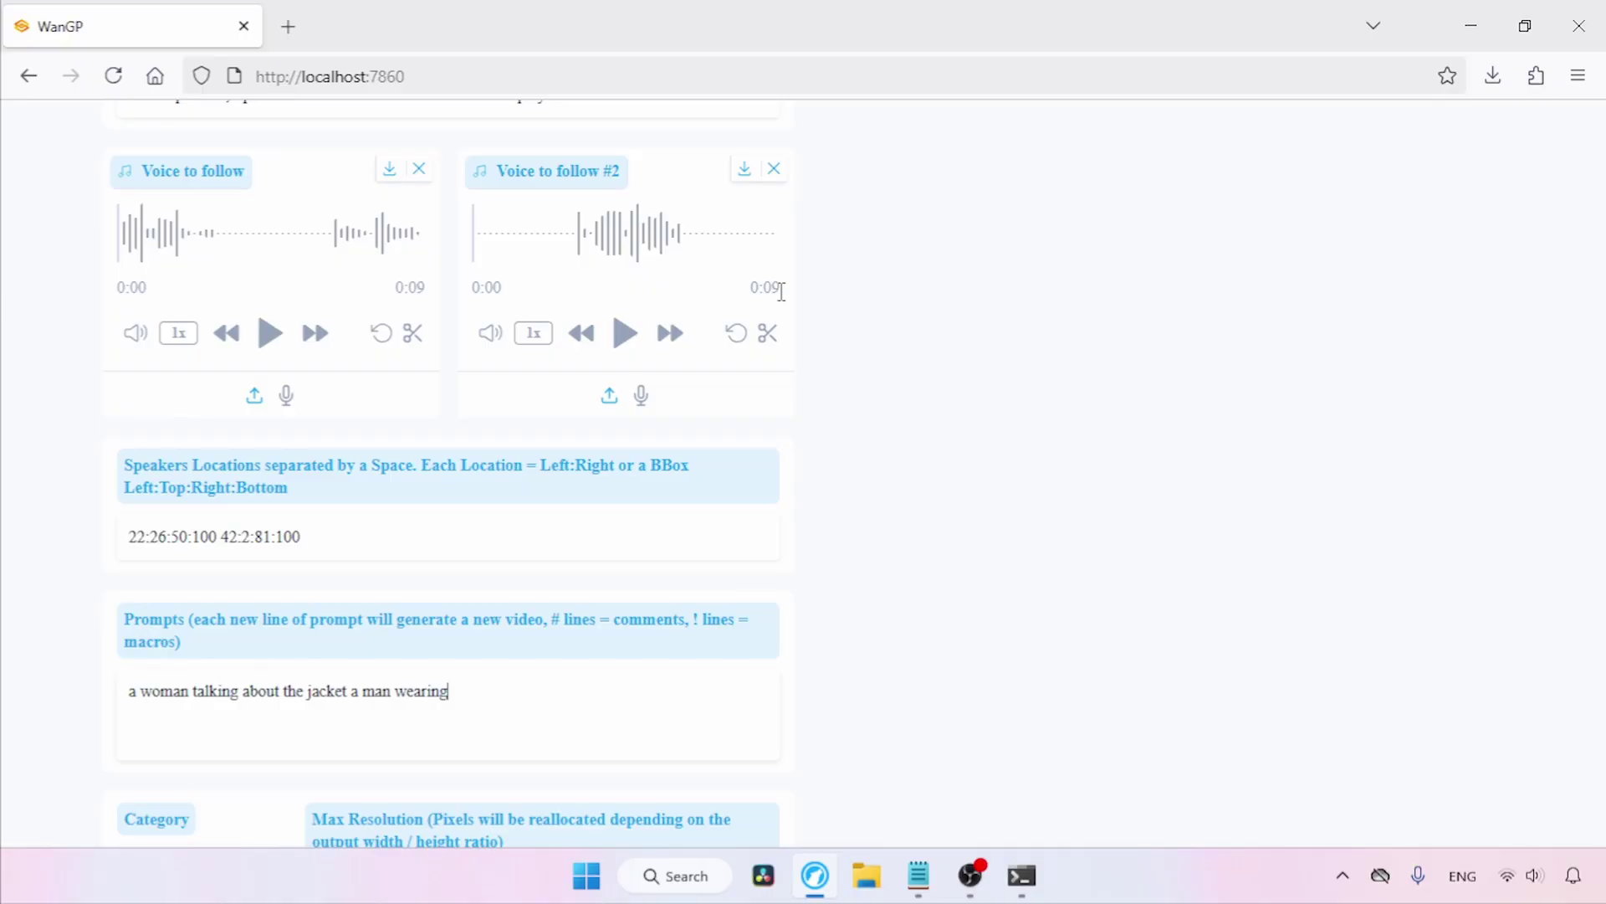
scroll(781, 290, down, 9)
scroll(781, 291, up, 1)
double_click(701, 340)
text(2)
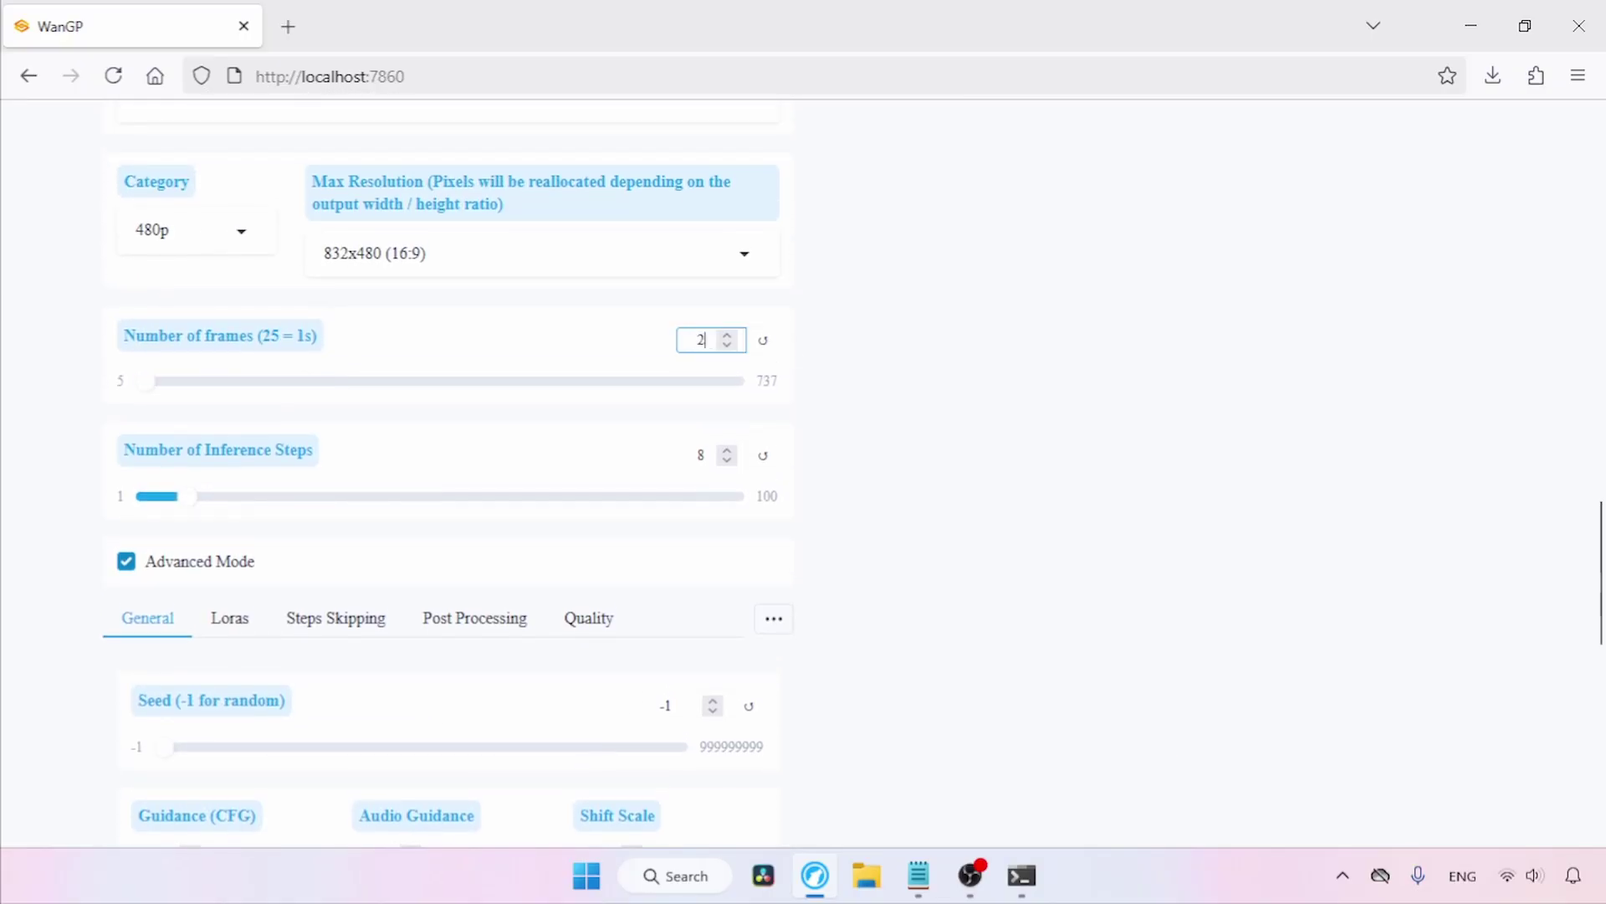
text(50)
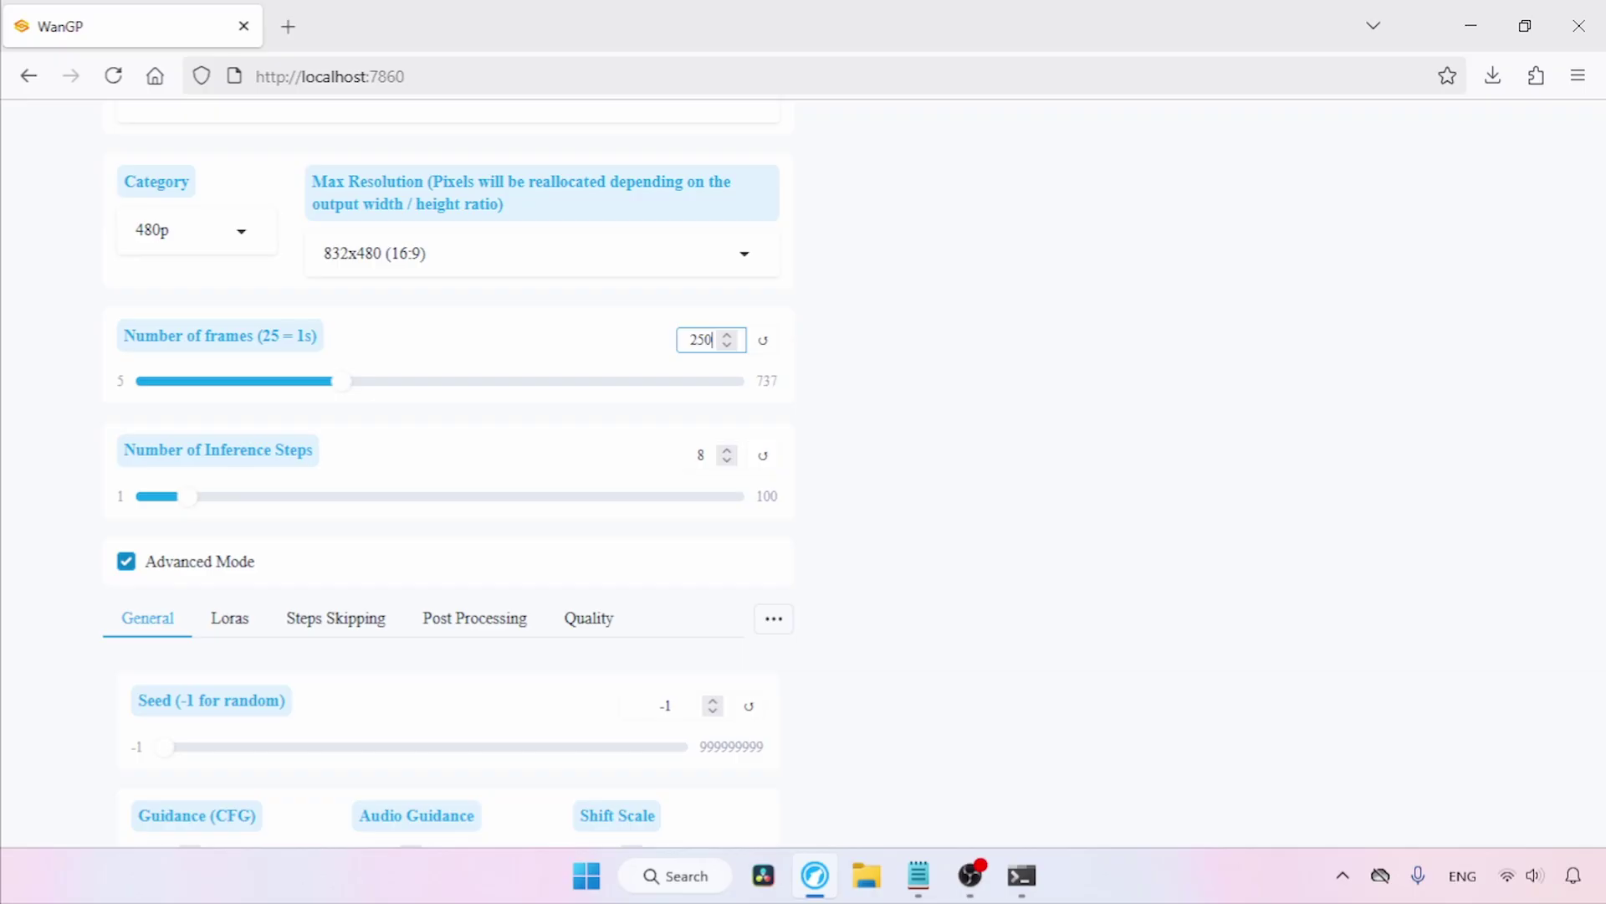
Confirm in Calculator that 25×10 gives 250 frames for ten seconds
key(super)
text(ca)
click(600, 297)
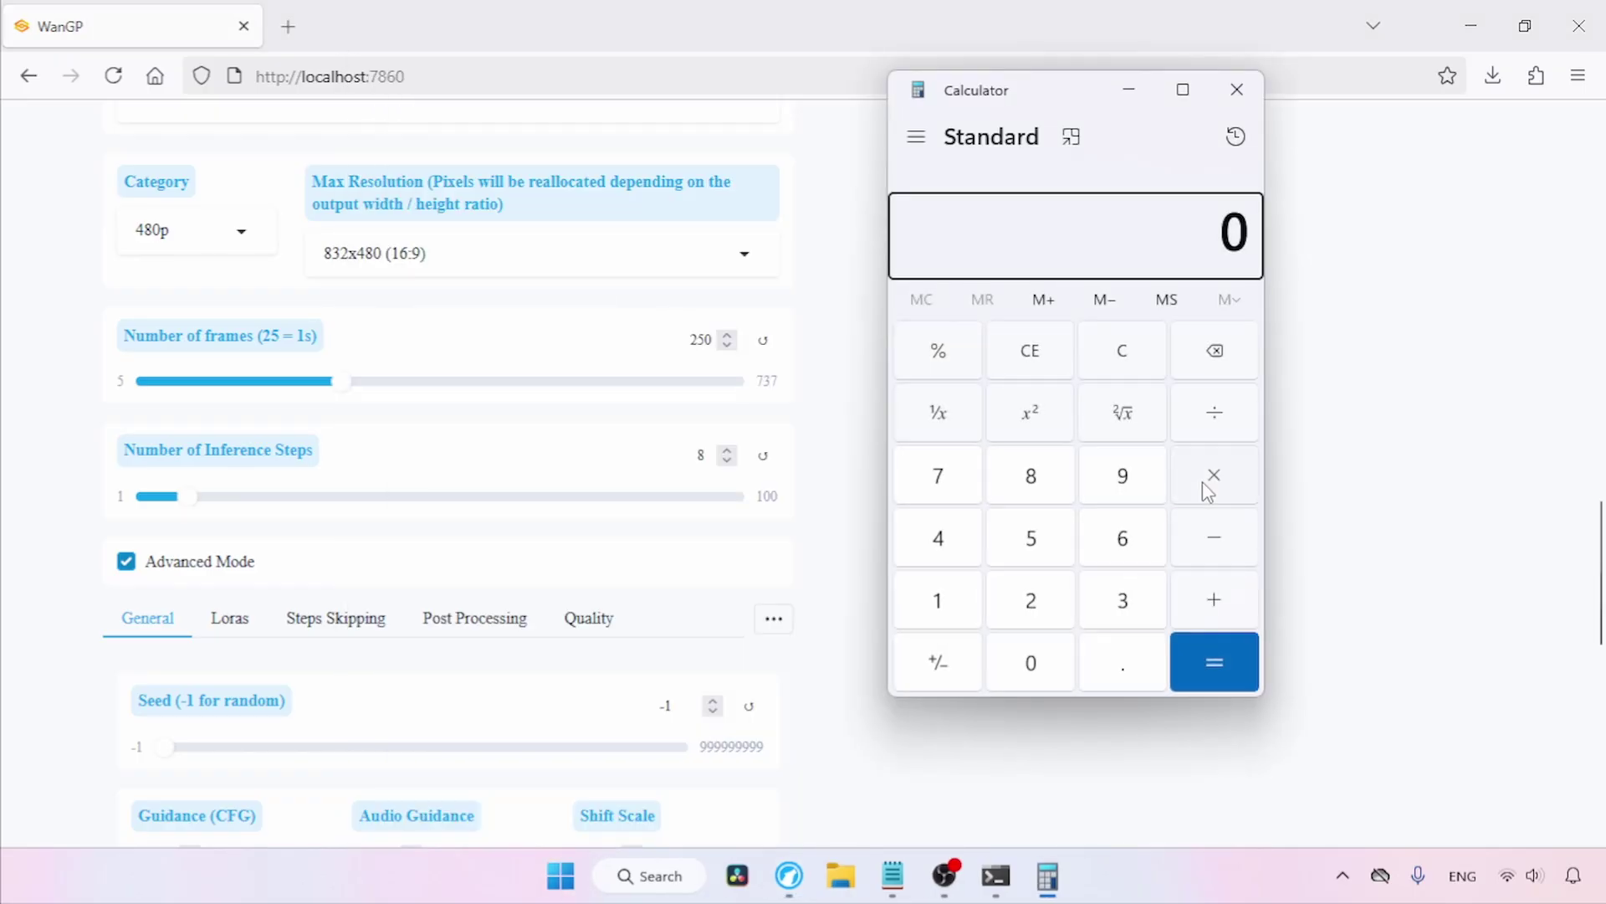
text(25*10)
key(Return)
click(1367, 420)
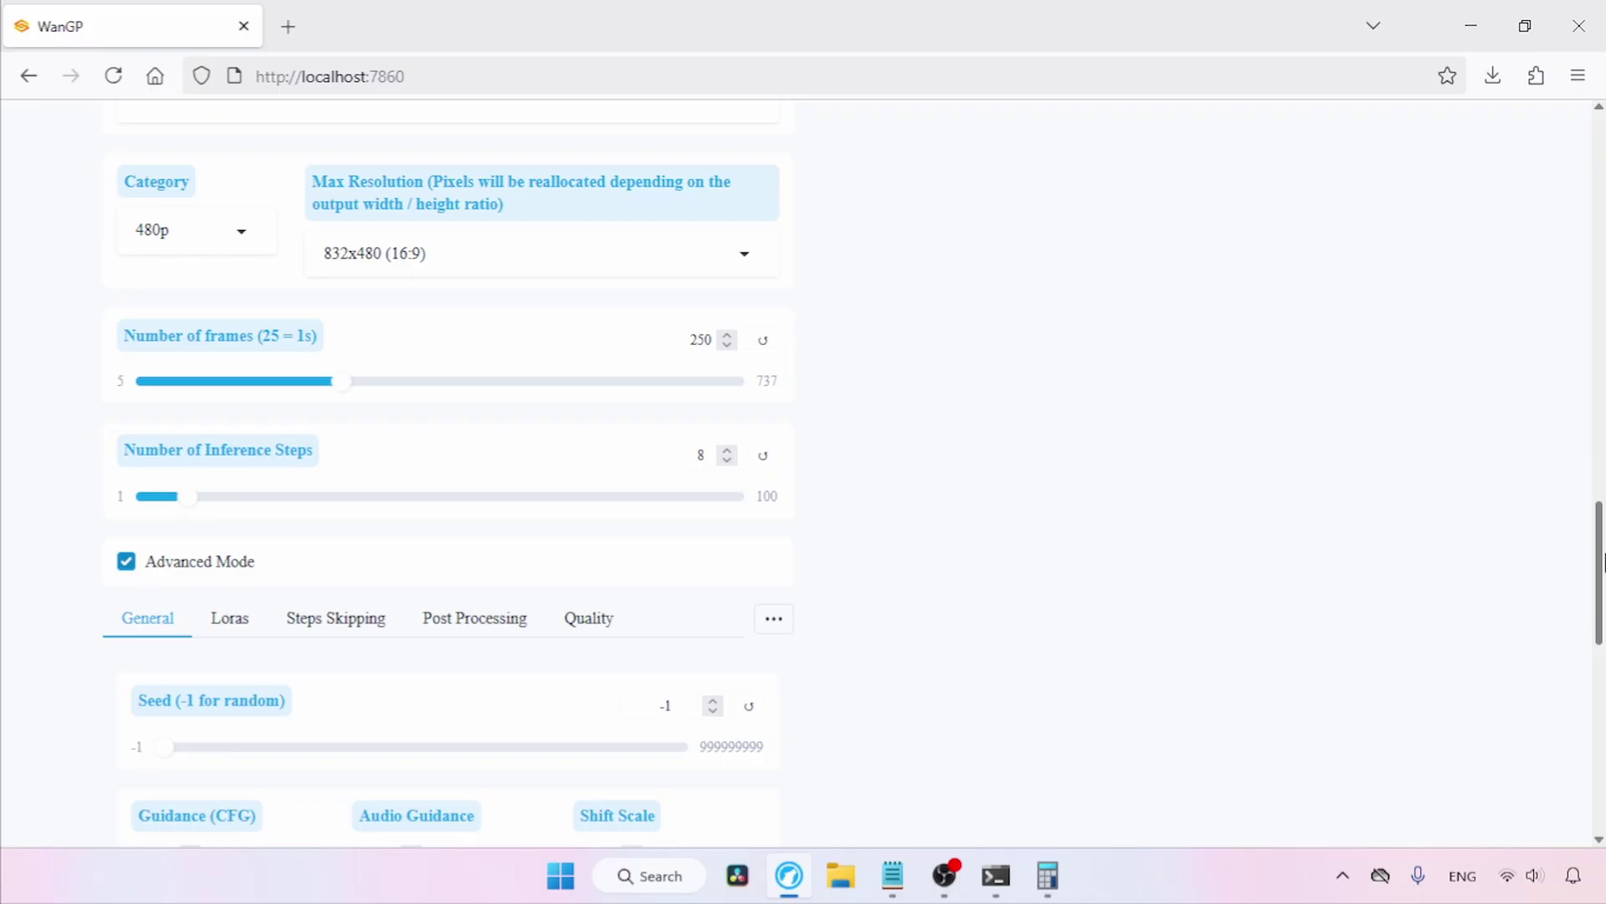
drag(1598, 540, 1572, 474)
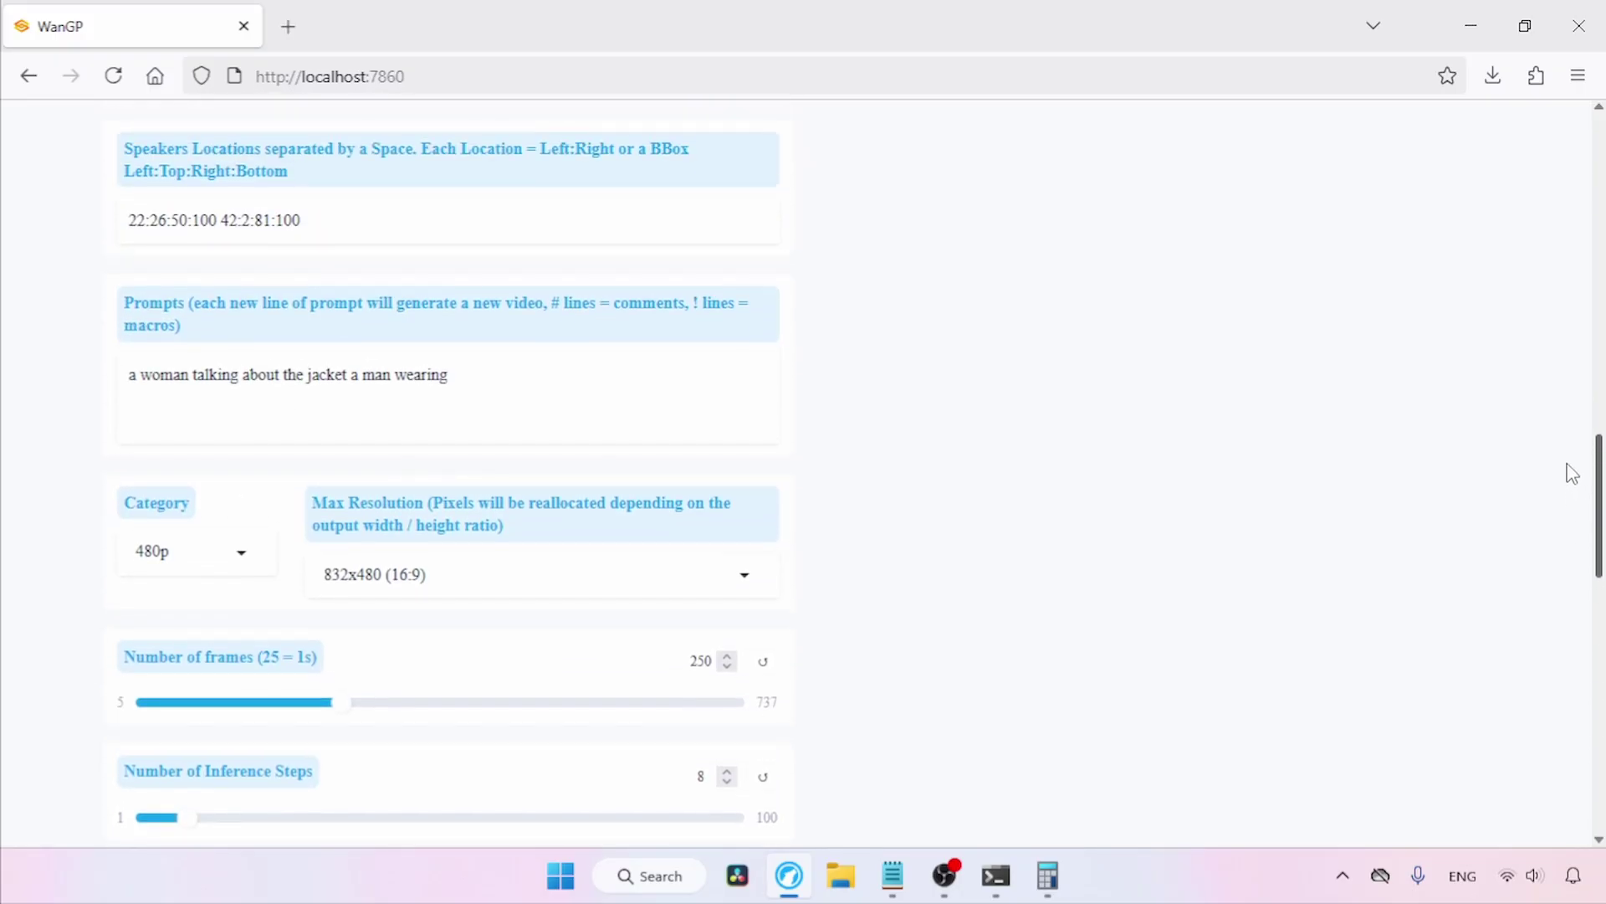
scroll(1572, 474, up, 12)
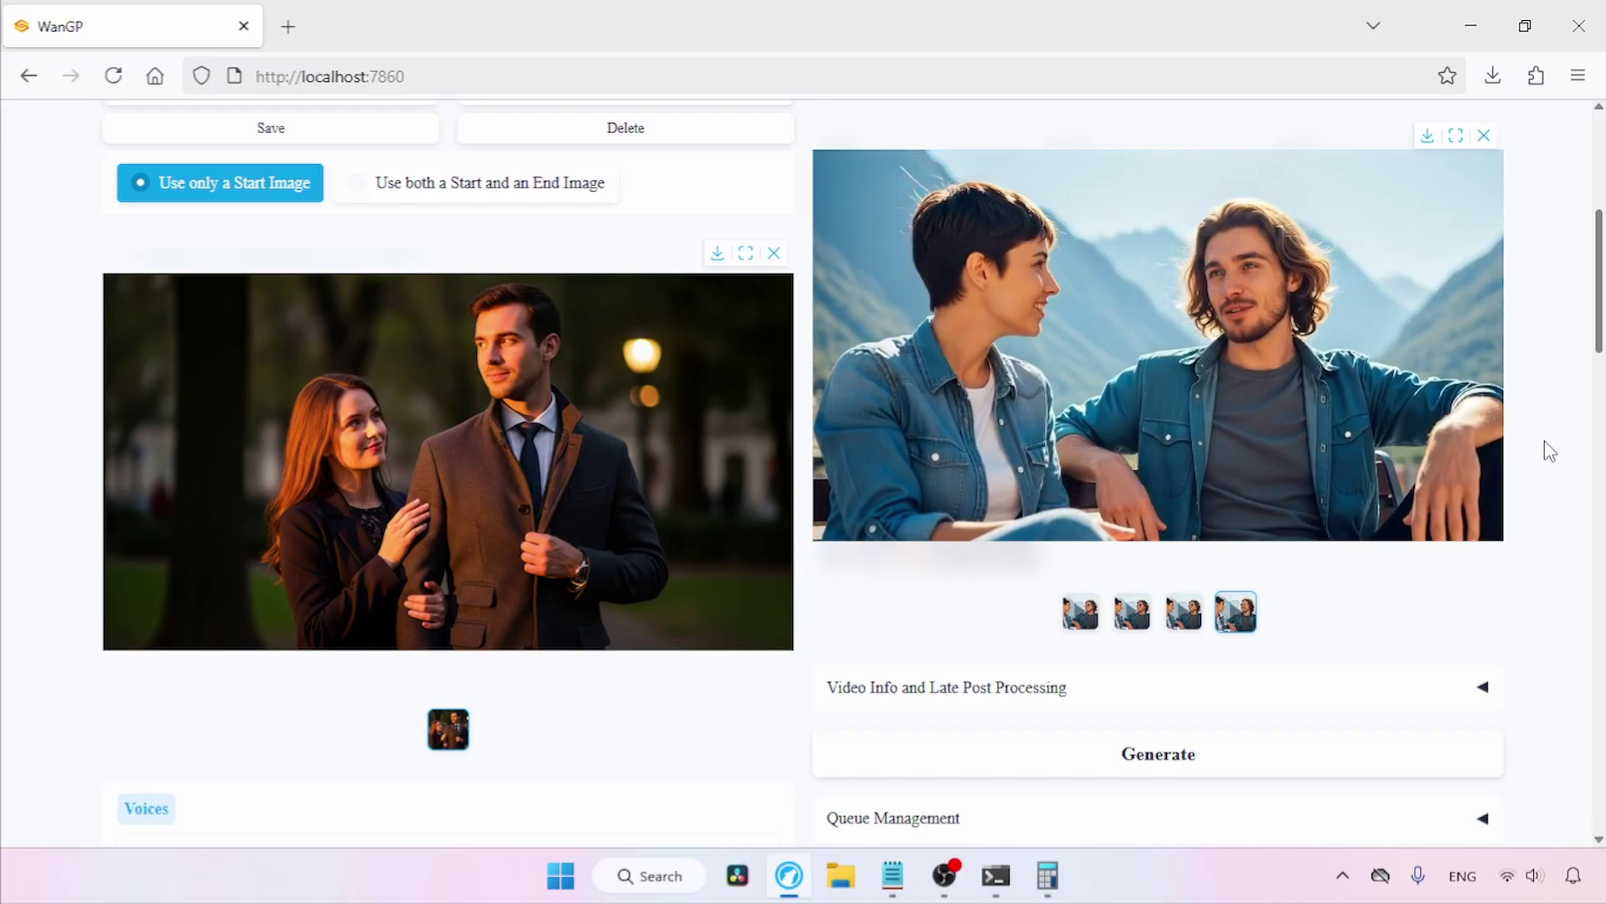
Generate the two-speaker park video and play the finished 9-second clip
click(1147, 752)
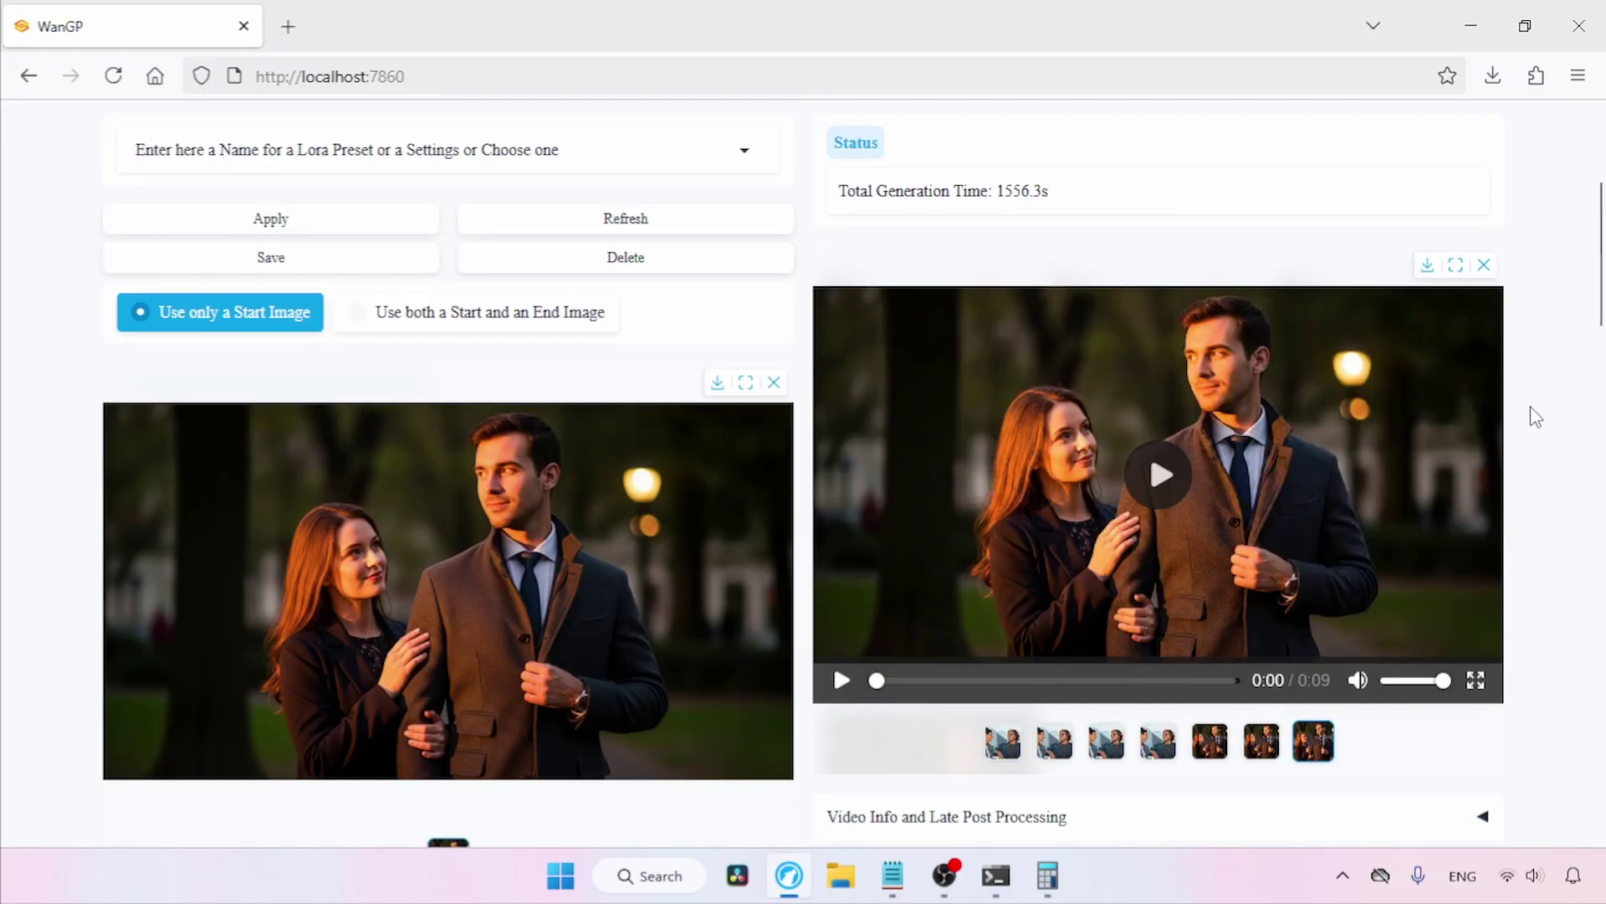
click(1393, 429)
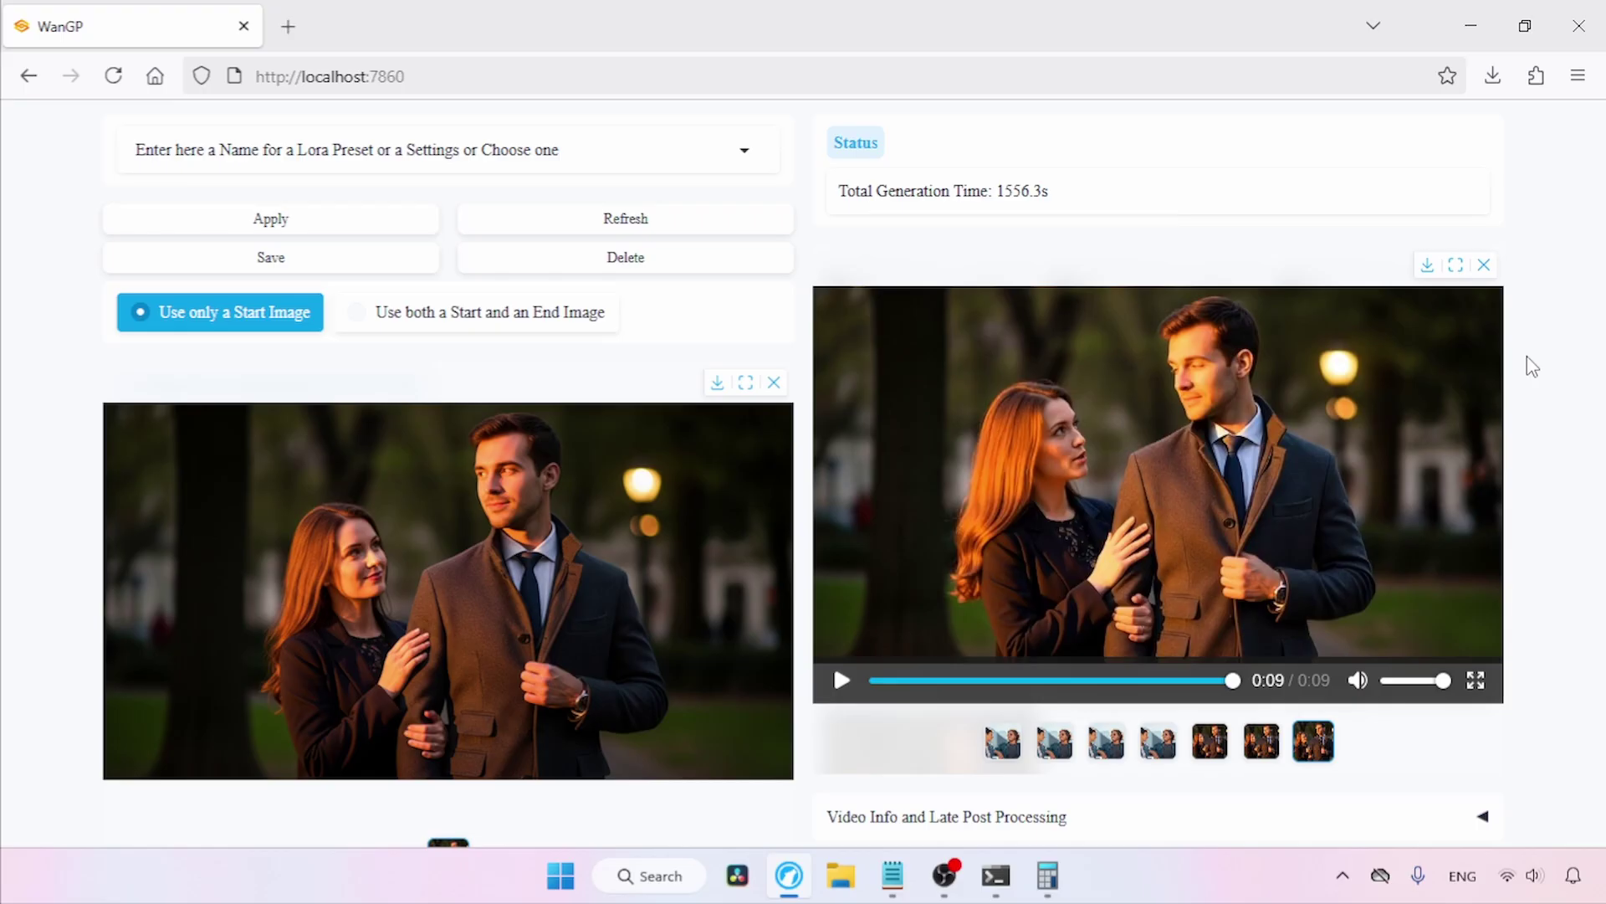
Reorder Speakers Locations to 42:2:81:100 22:26:50:100, man's box first
drag(216, 526, 124, 534)
key(ctrl+c)
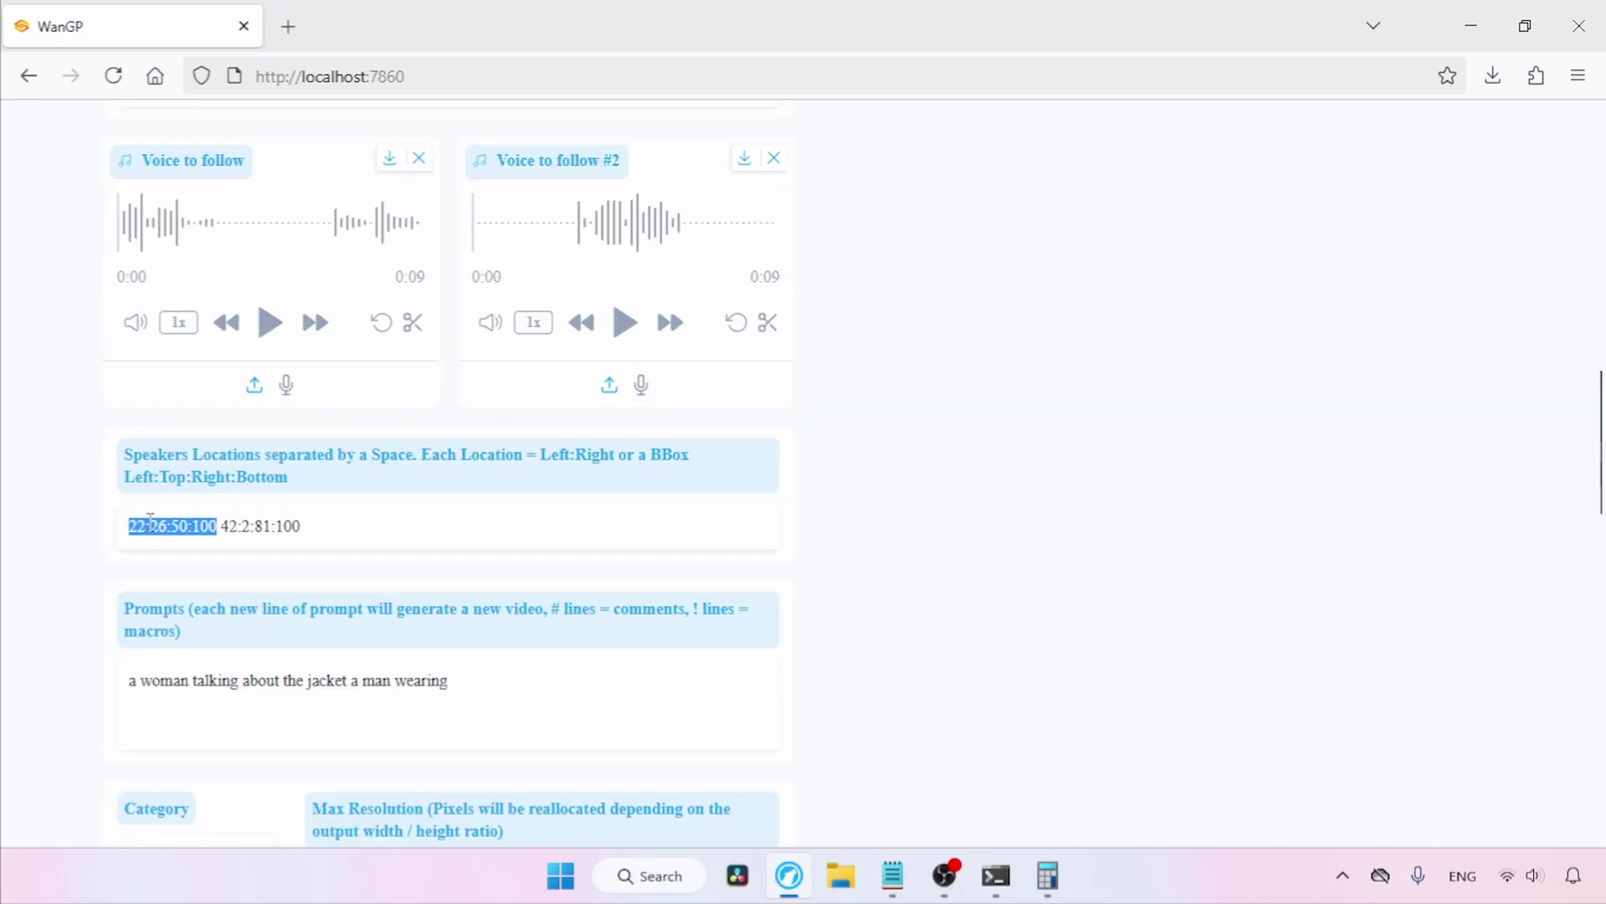
key(BackSpace)
key(Delete)
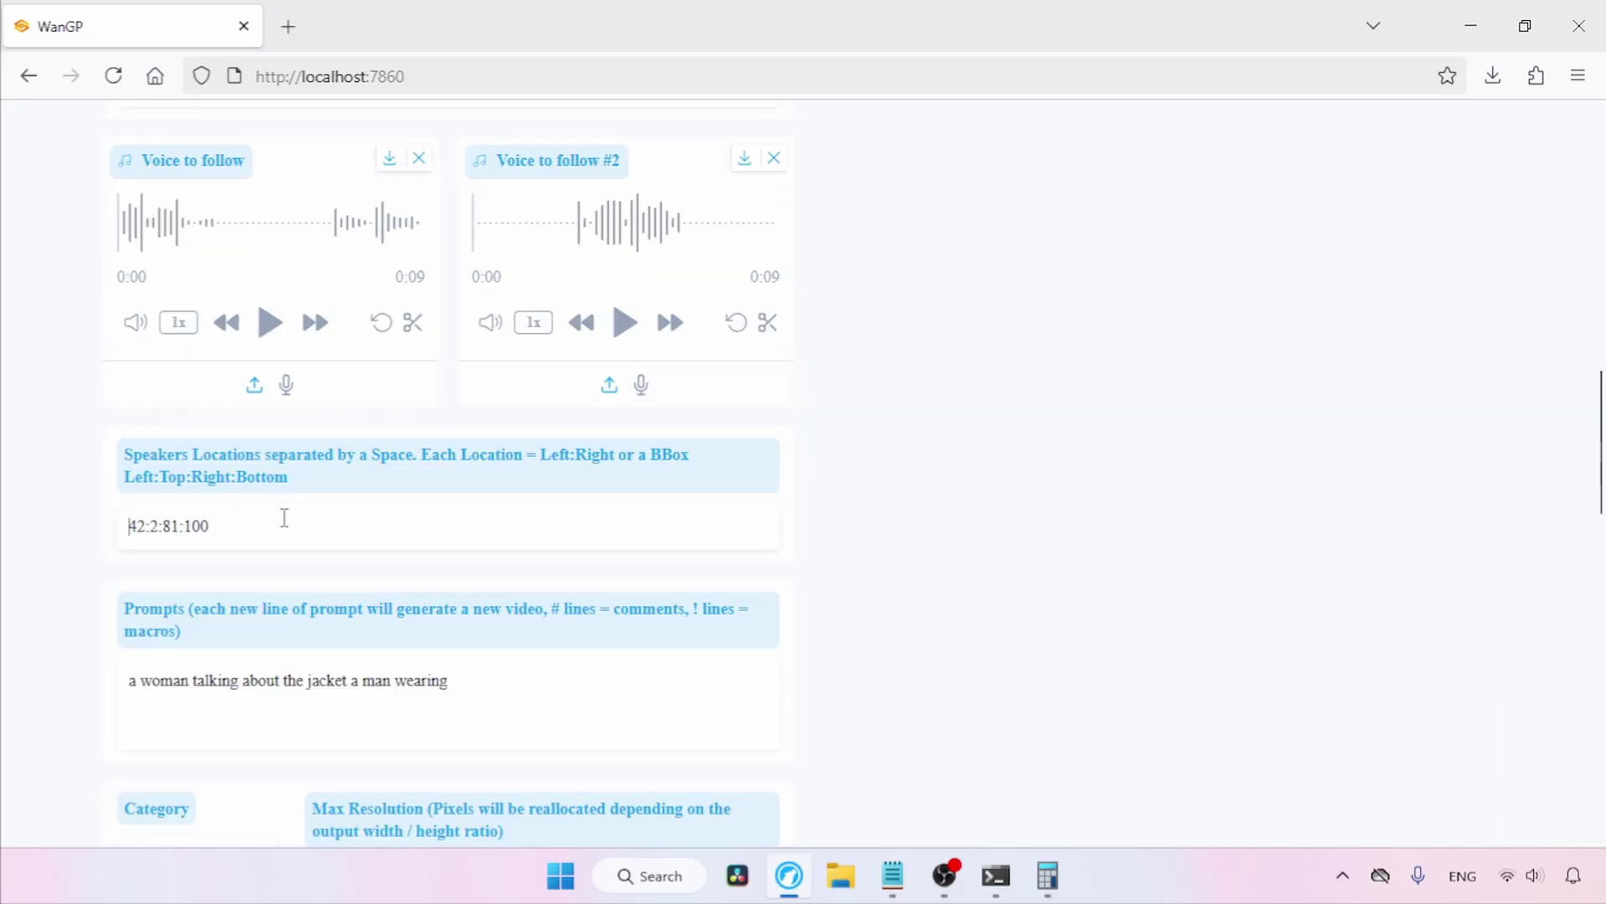
key(ctrl+v)
scroll(425, 518, down, 10)
Keep Audio Guidance at 5 after trying lower values
click(388, 507)
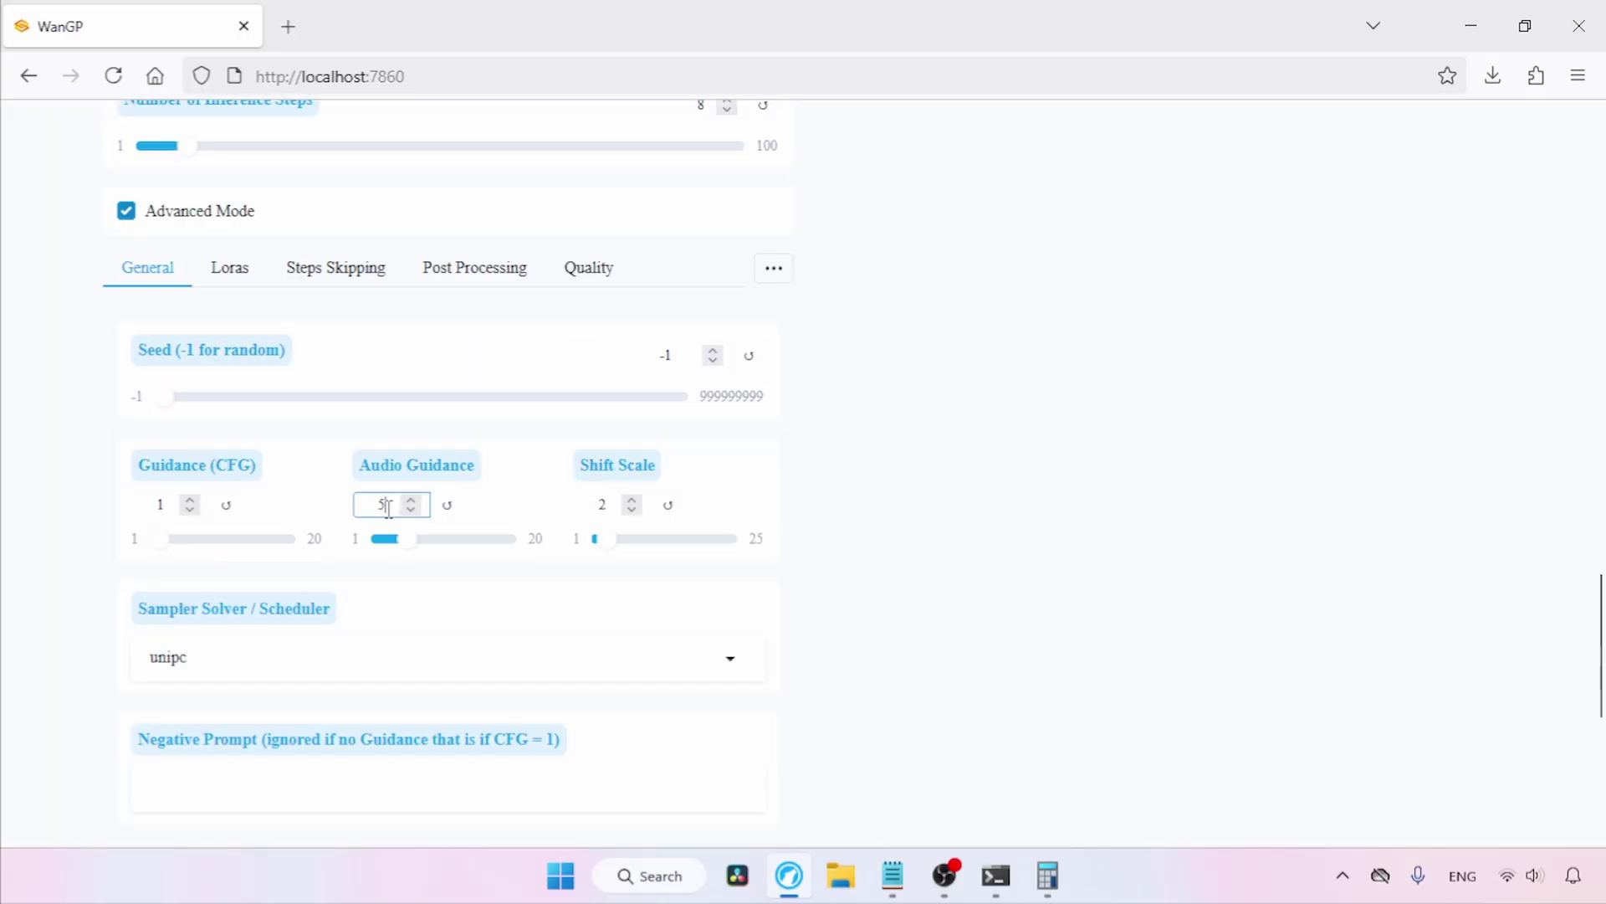
click(410, 511)
click(411, 510)
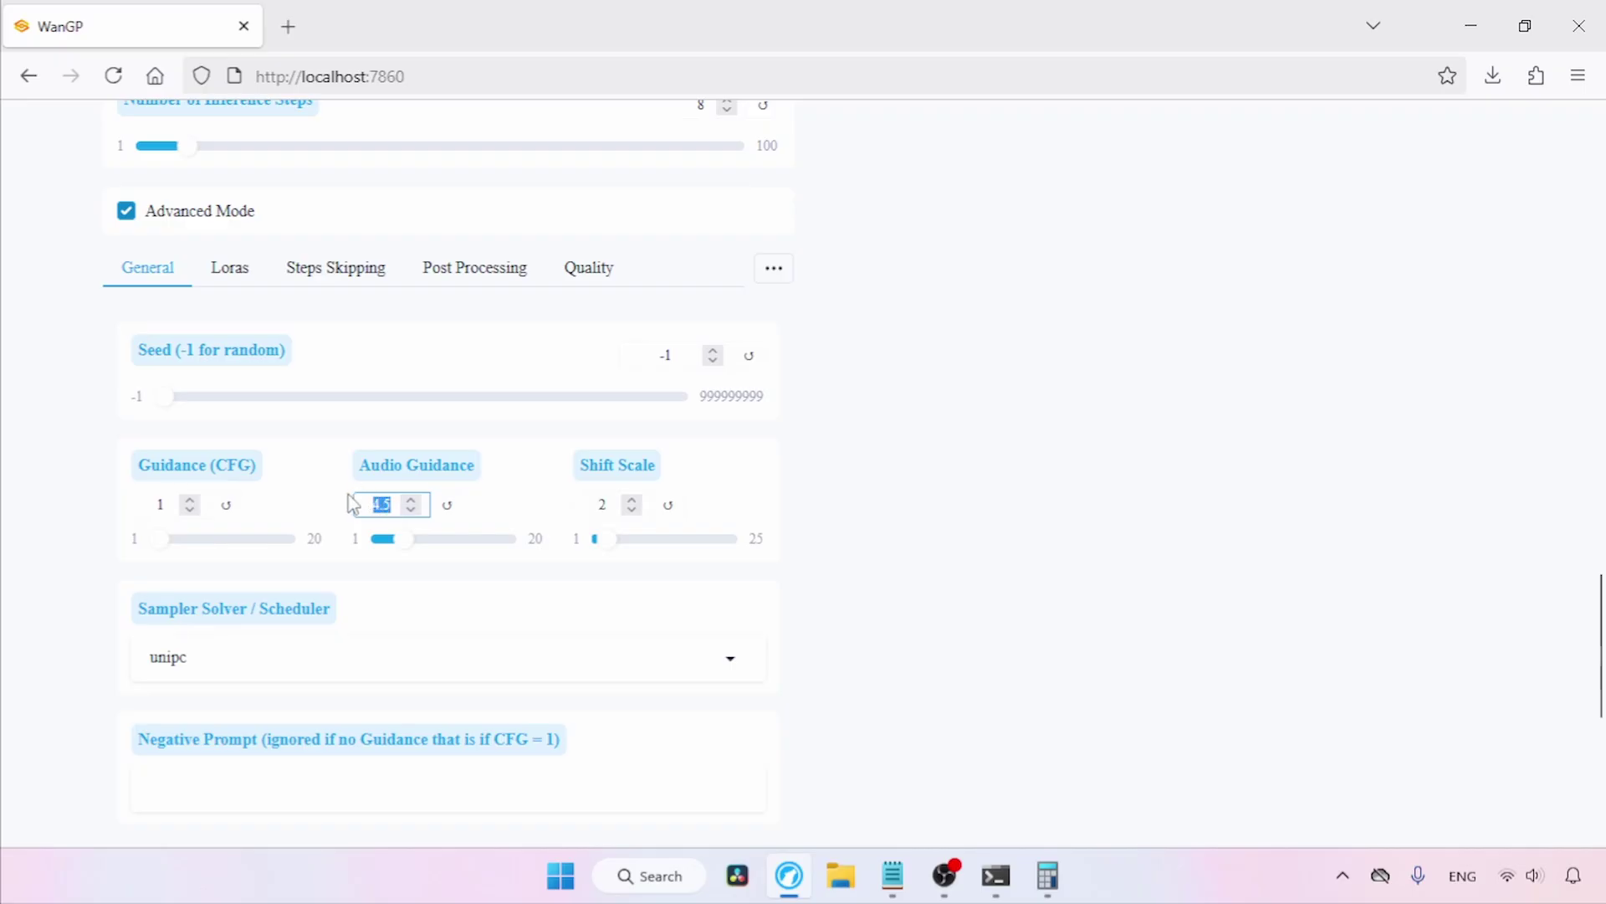
double_click(391, 505)
text(5)
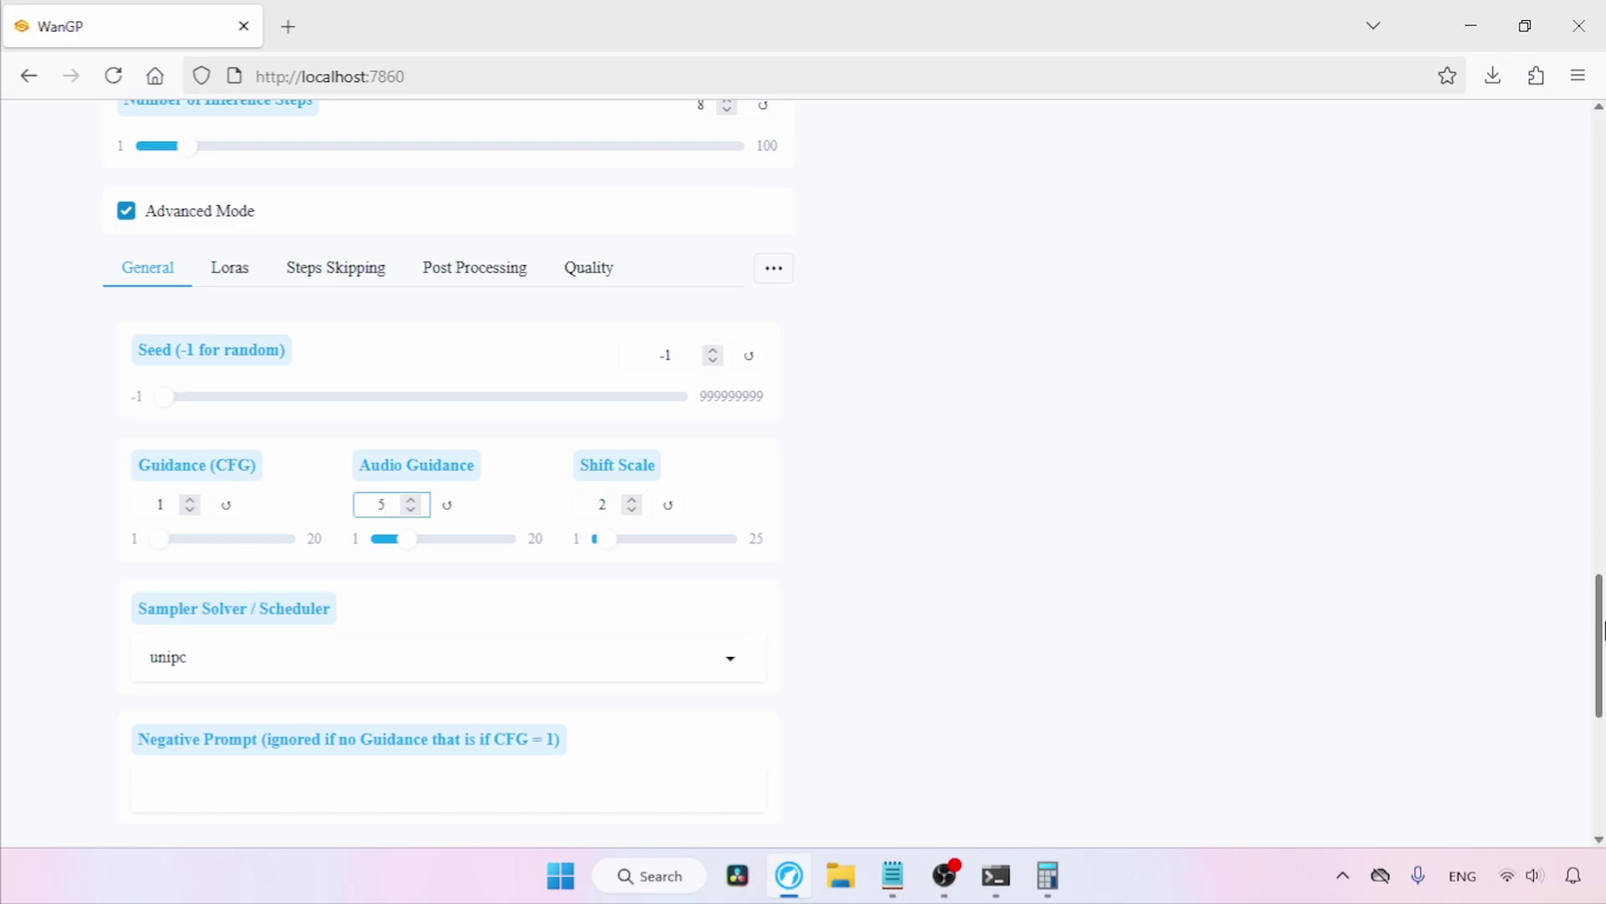
scroll(1601, 636, down, 1)
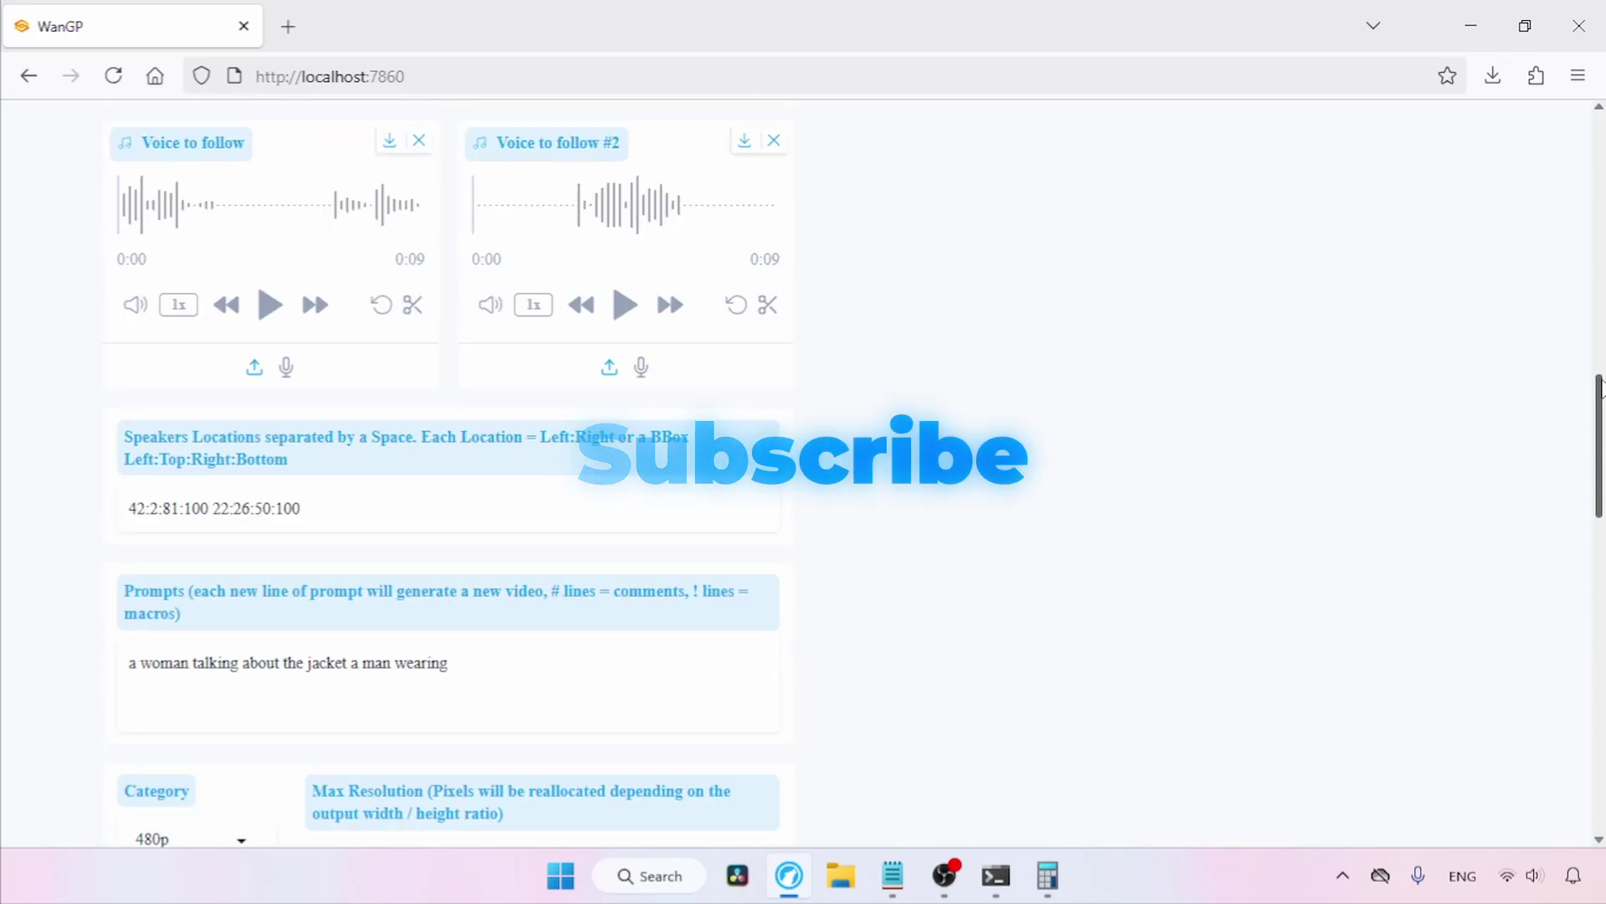